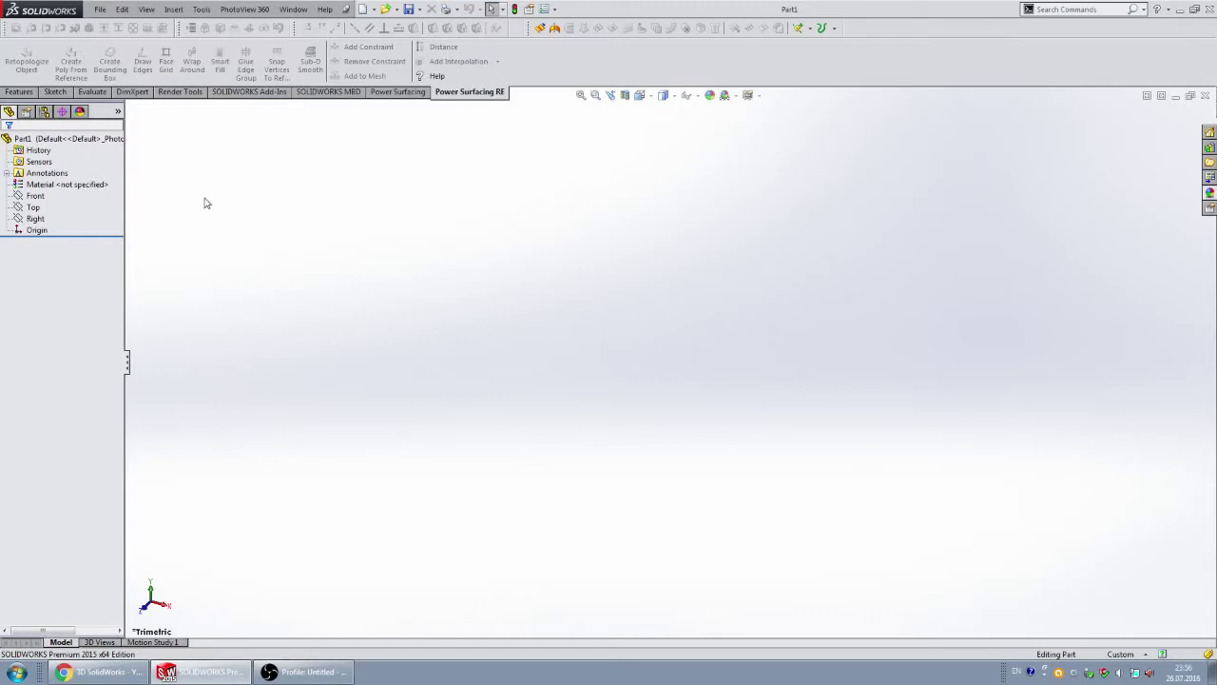
- Start a Revolved Boss/Base with a new sketch on the Right plane
{"action": "left_click", "coordinate": [35, 218]}
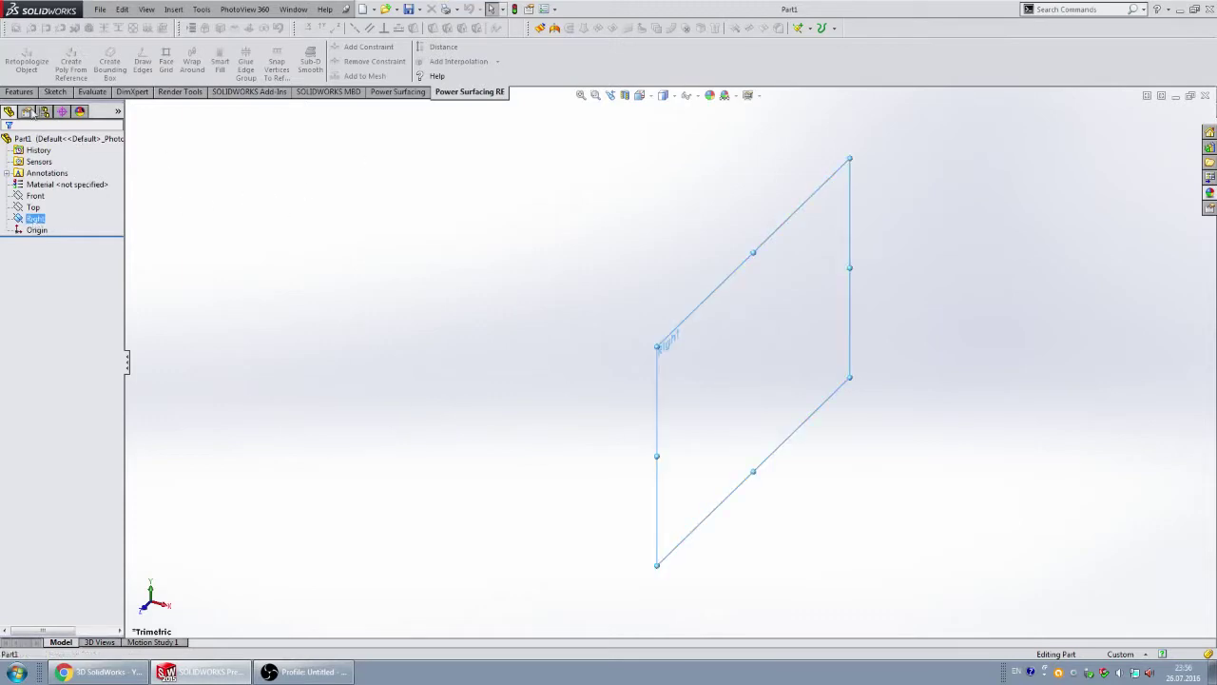
{"action": "left_click", "coordinate": [19, 92]}
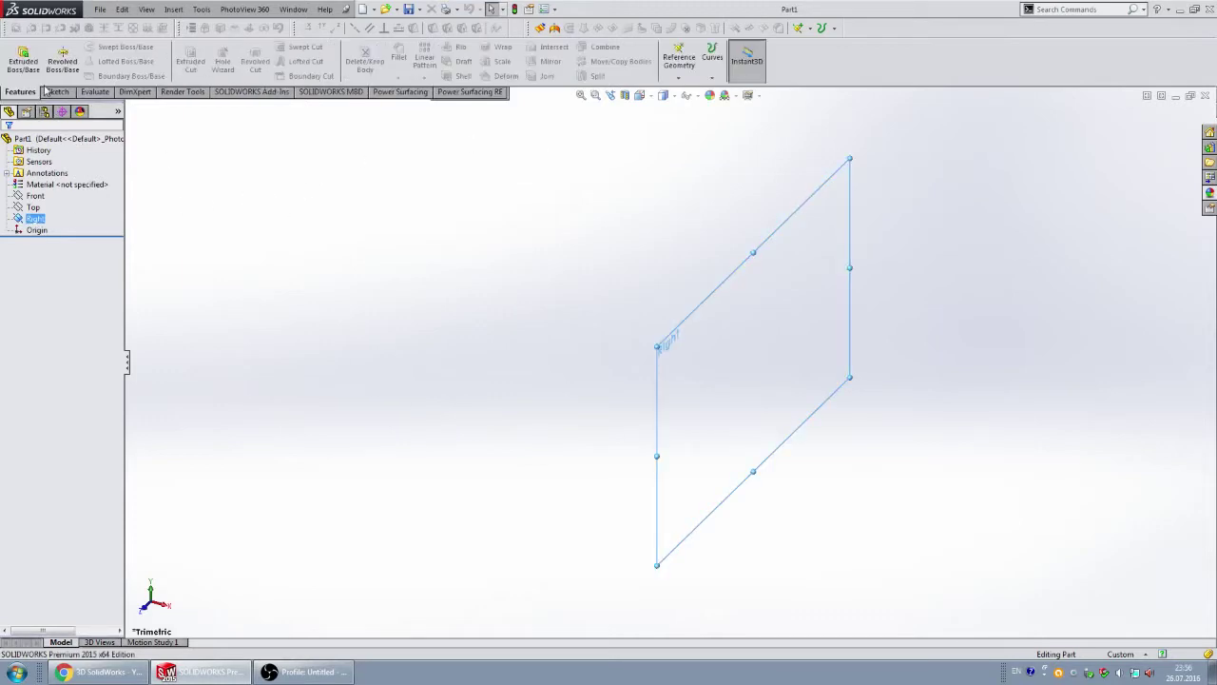
{"action": "left_click", "coordinate": [63, 61]}
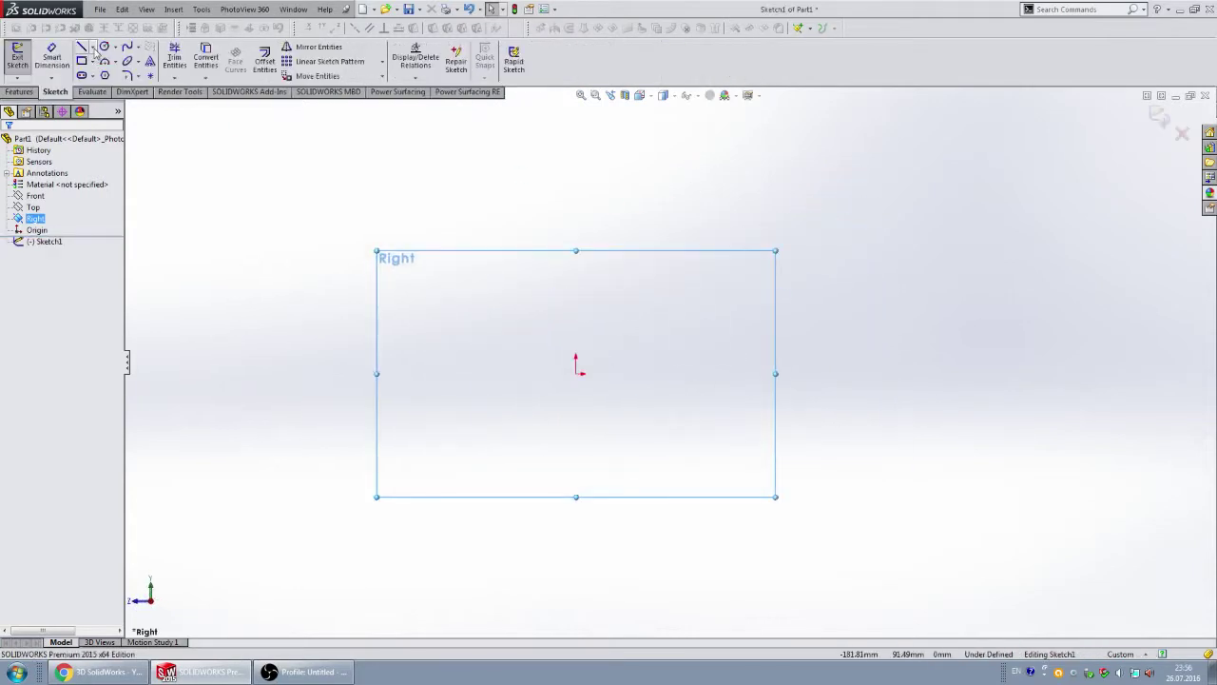
{"action": "left_click", "coordinate": [92, 47]}
- Draw a horizontal construction centerline across the origin, then return to the regular Line tool
{"action": "left_click", "coordinate": [90, 75]}
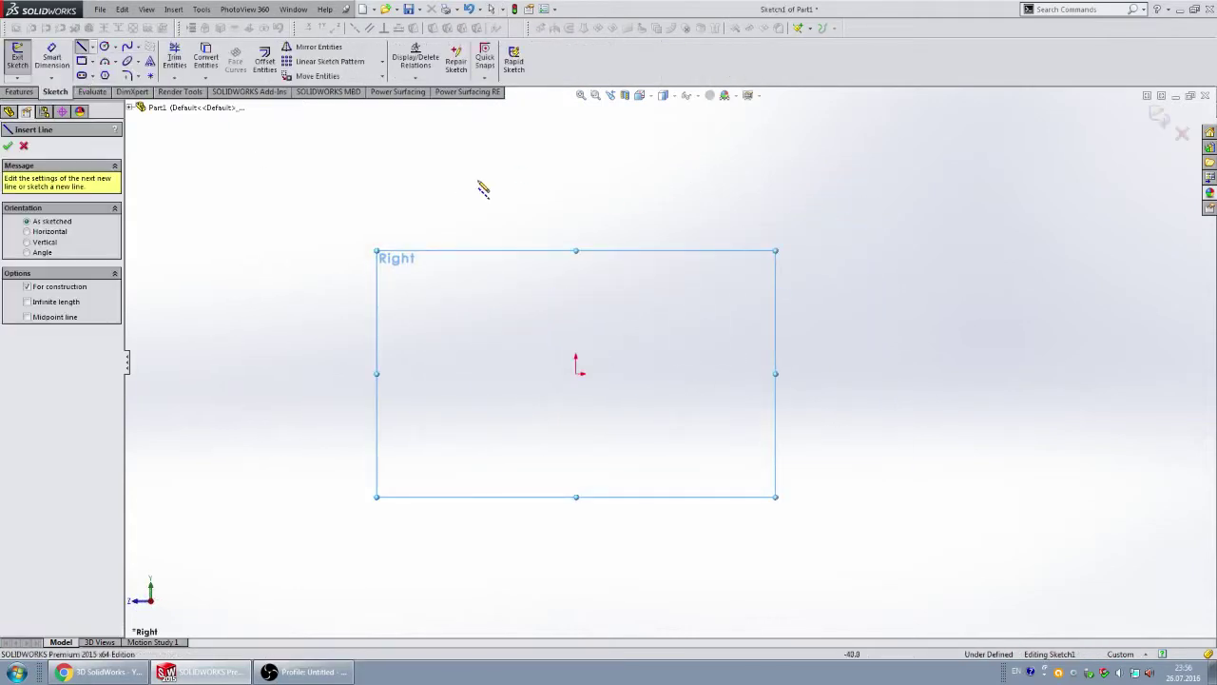
{"action": "left_click", "coordinate": [402, 373]}
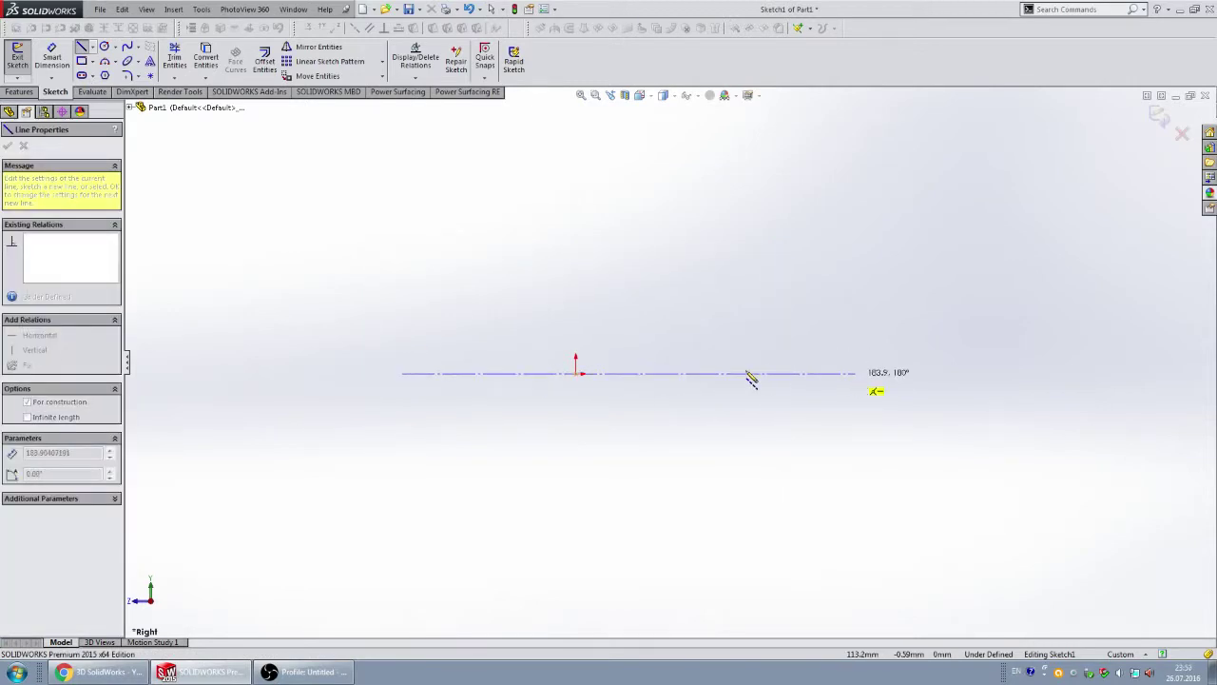
{"action": "left_click", "coordinate": [854, 373]}
{"action": "left_click", "coordinate": [94, 47]}
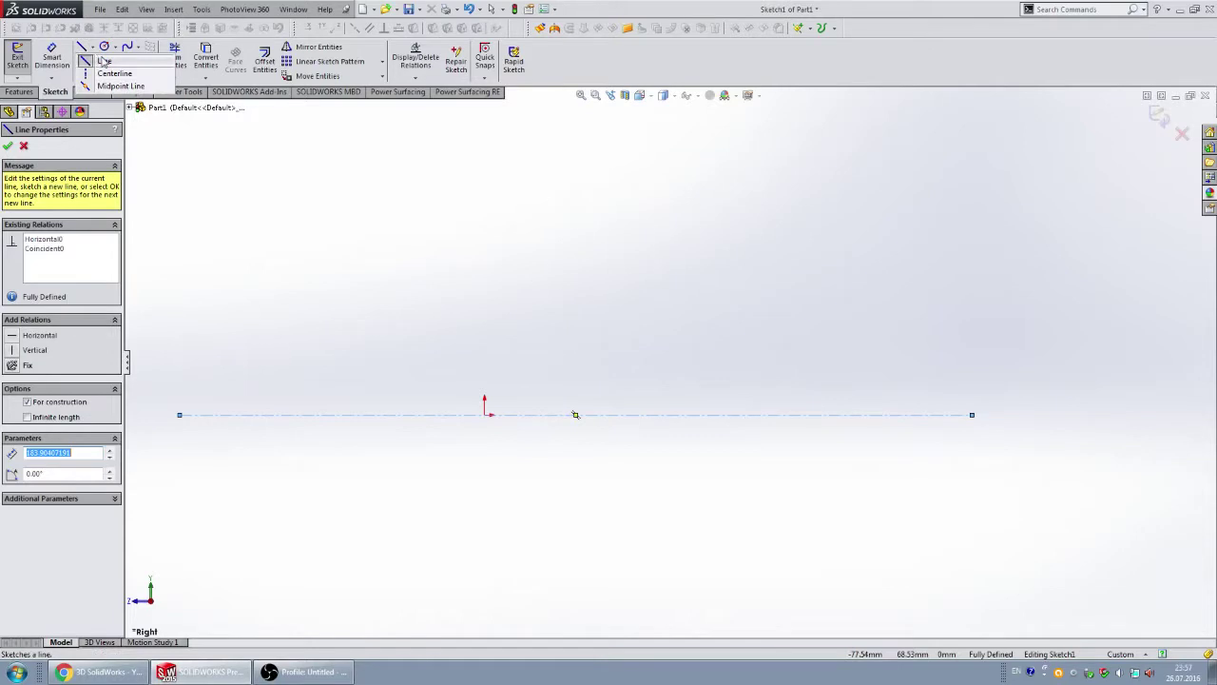
{"action": "left_click", "coordinate": [112, 55]}
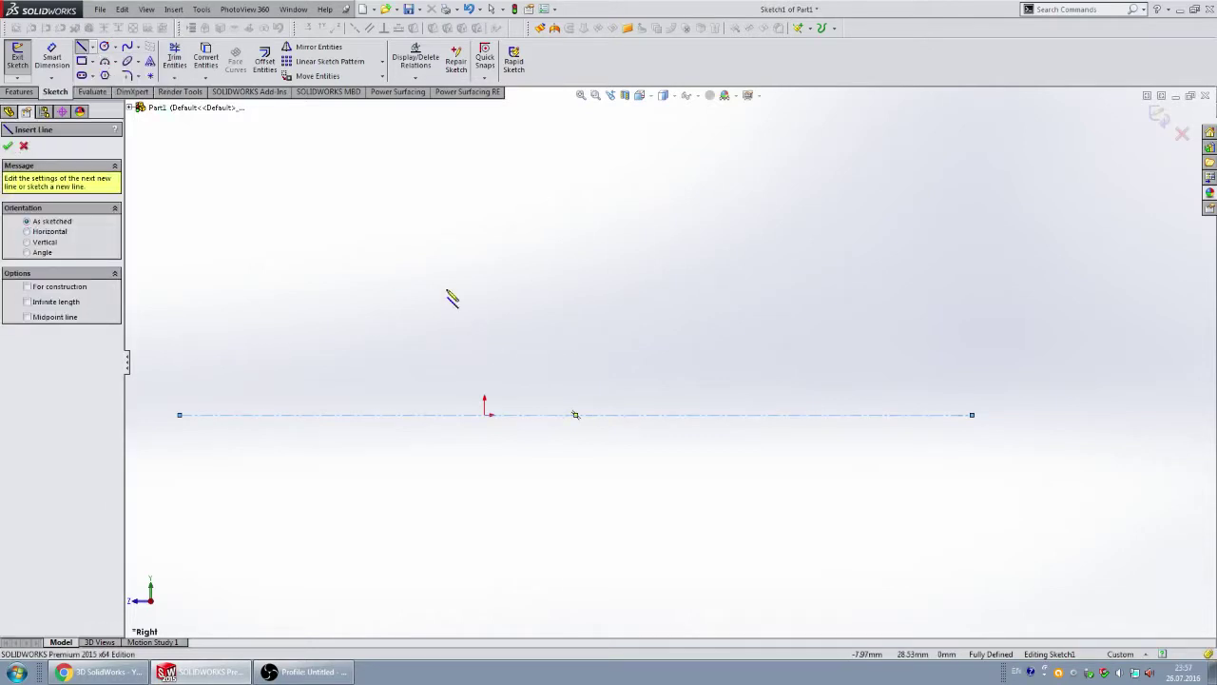
- Sketch a vertical line, a short horizontal step to the right, and a long vertical drop toward the axis
{"action": "scroll", "coordinate": [603, 323], "scroll_direction": "up", "scroll_amount": 3}
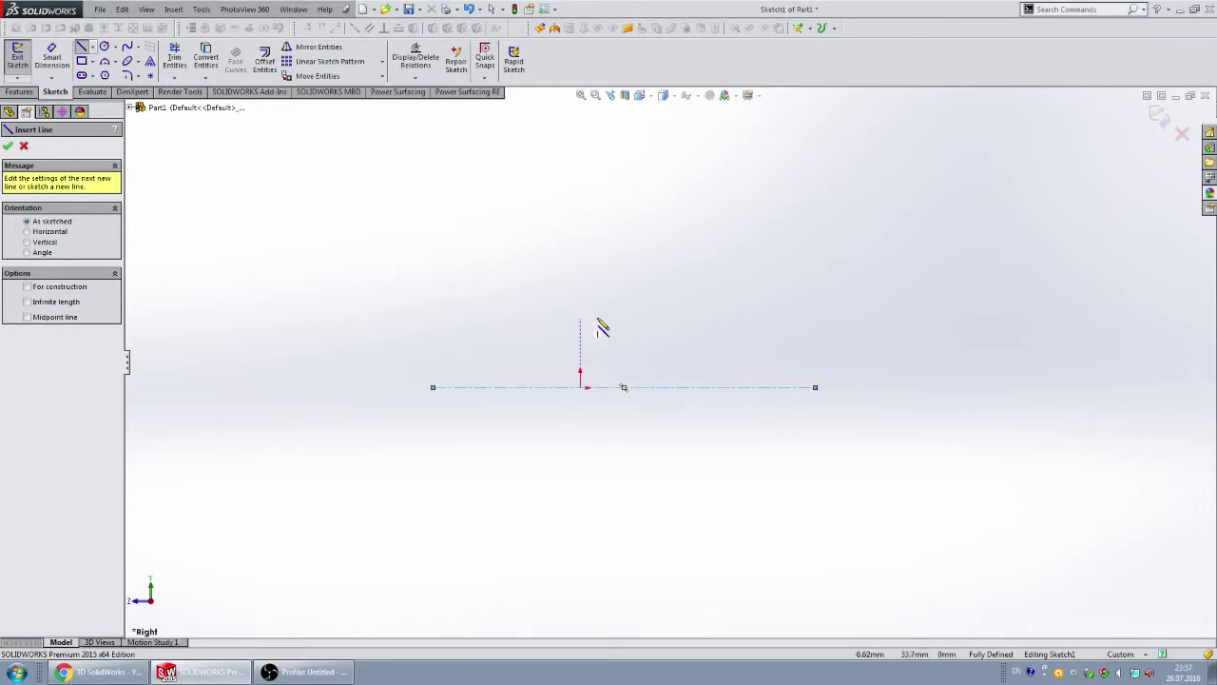
{"action": "scroll", "coordinate": [666, 313], "scroll_direction": "up", "scroll_amount": 2}
{"action": "scroll", "coordinate": [700, 302], "scroll_direction": "down", "scroll_amount": 3}
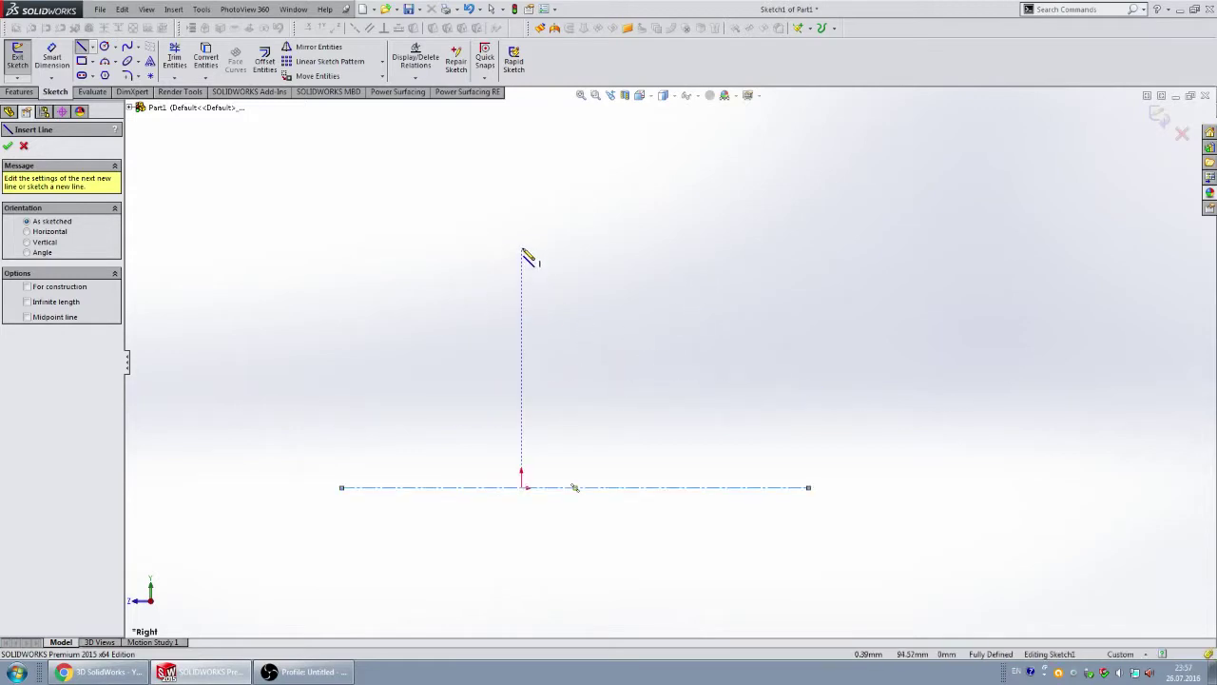
{"action": "left_click", "coordinate": [521, 249]}
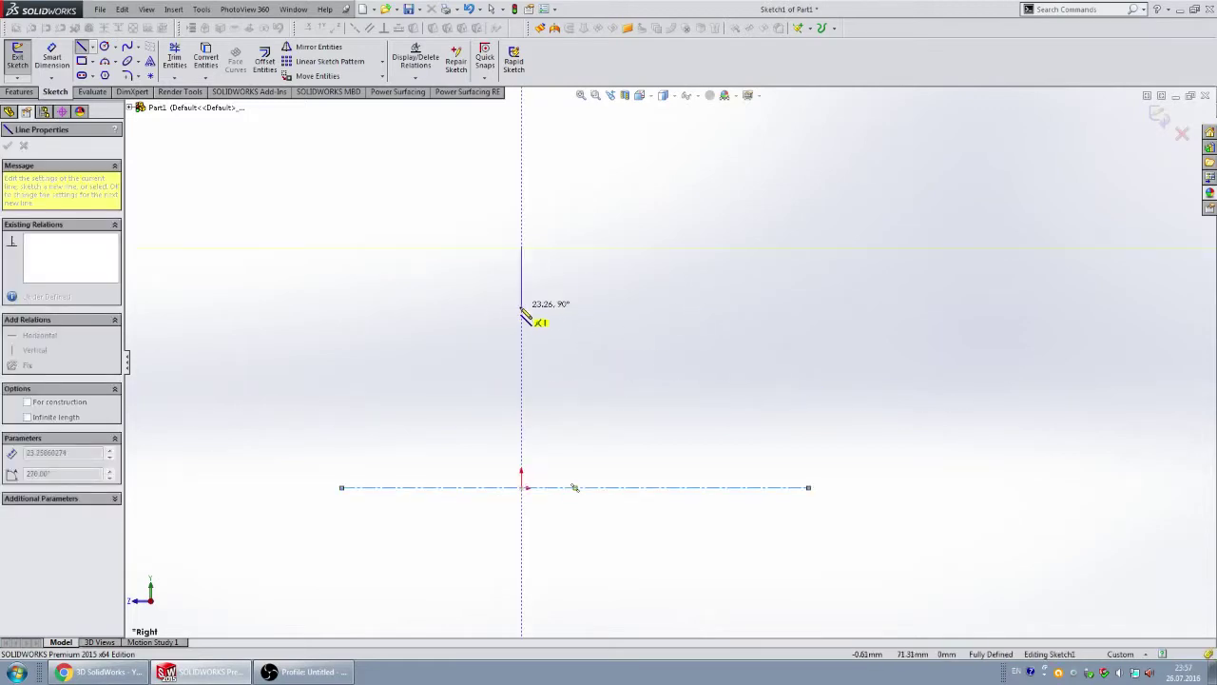
{"action": "left_click", "coordinate": [526, 317]}
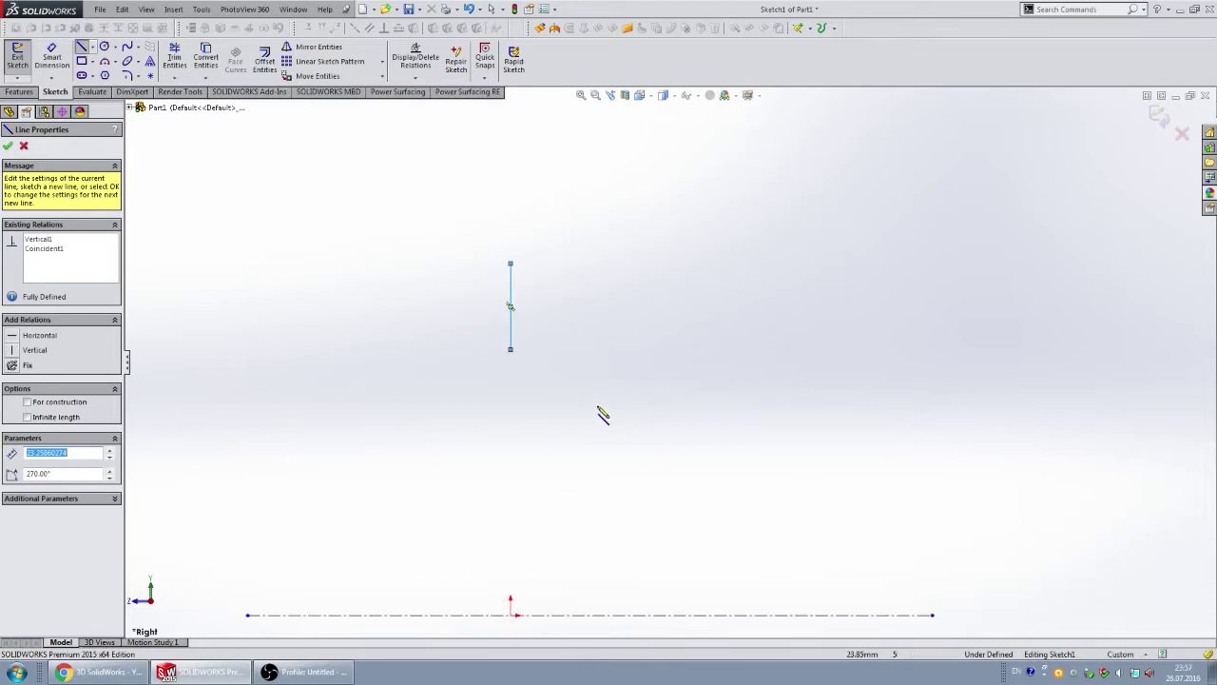
{"action": "left_click", "coordinate": [510, 350]}
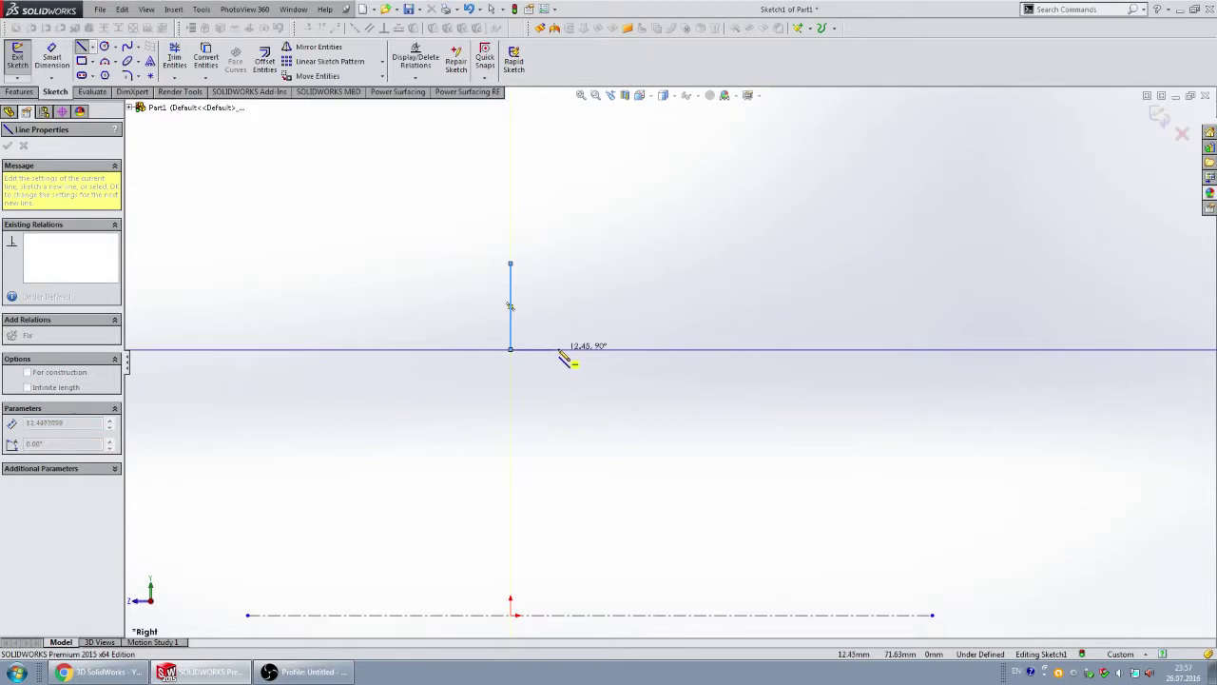
{"action": "left_click", "coordinate": [558, 350]}
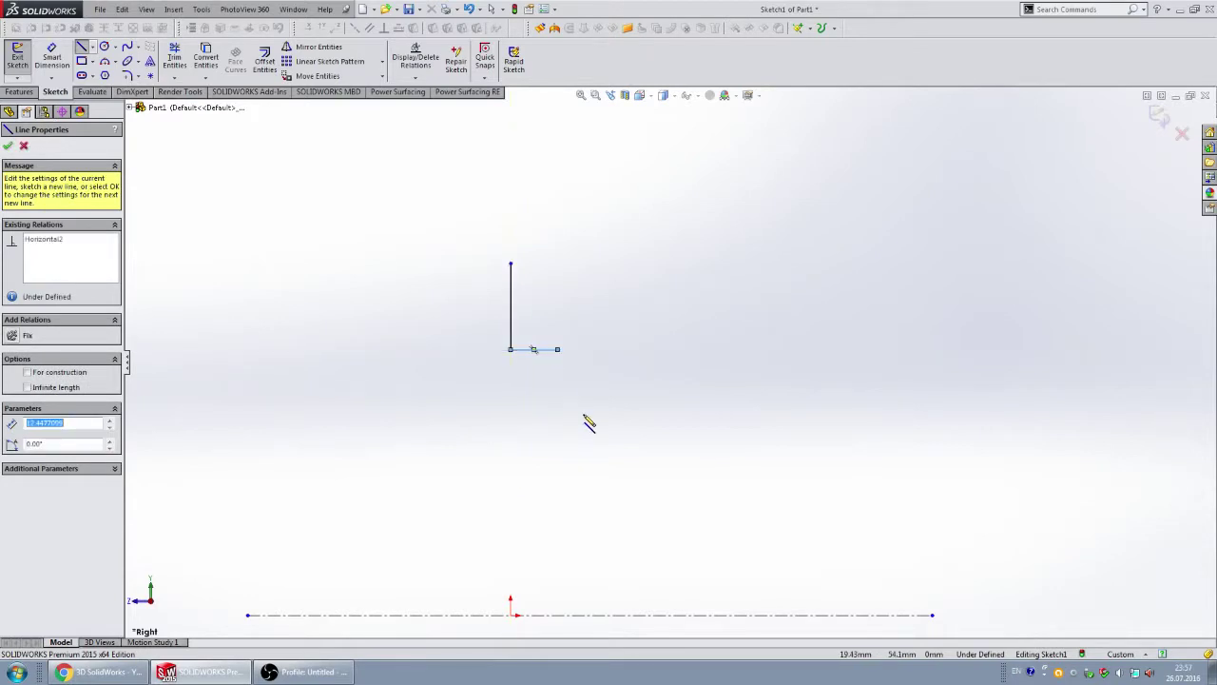
{"action": "double_click", "coordinate": [570, 359]}
{"action": "left_click", "coordinate": [557, 350]}
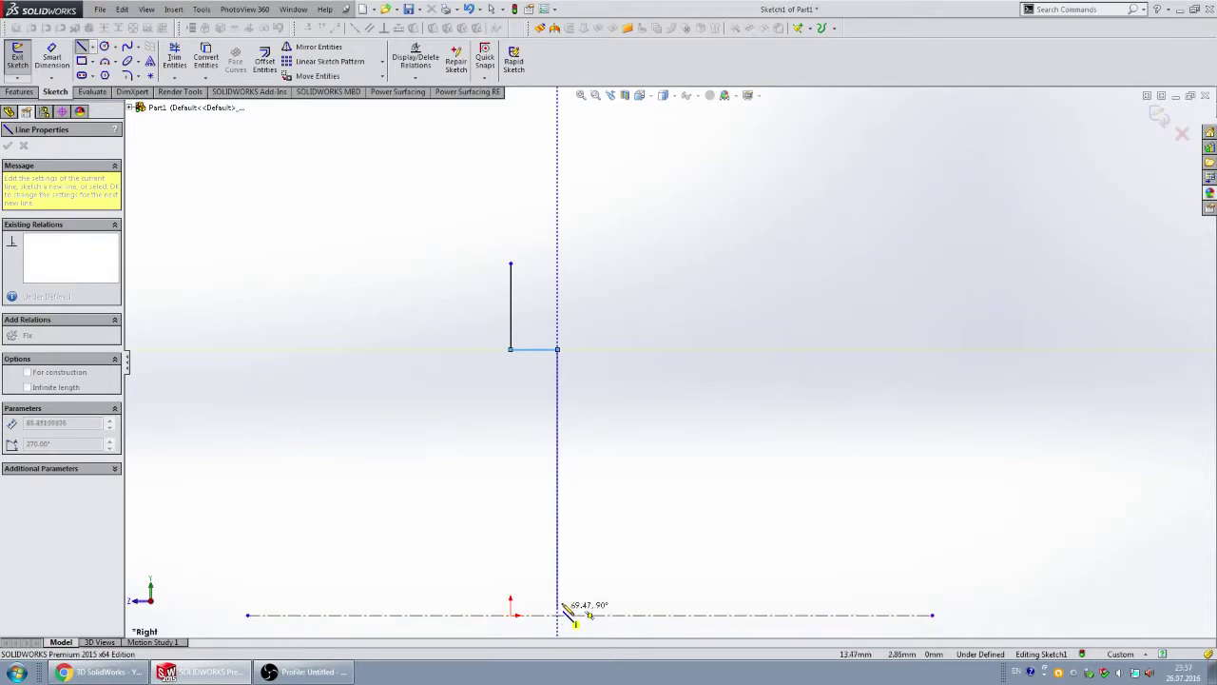
{"action": "left_click", "coordinate": [561, 572]}
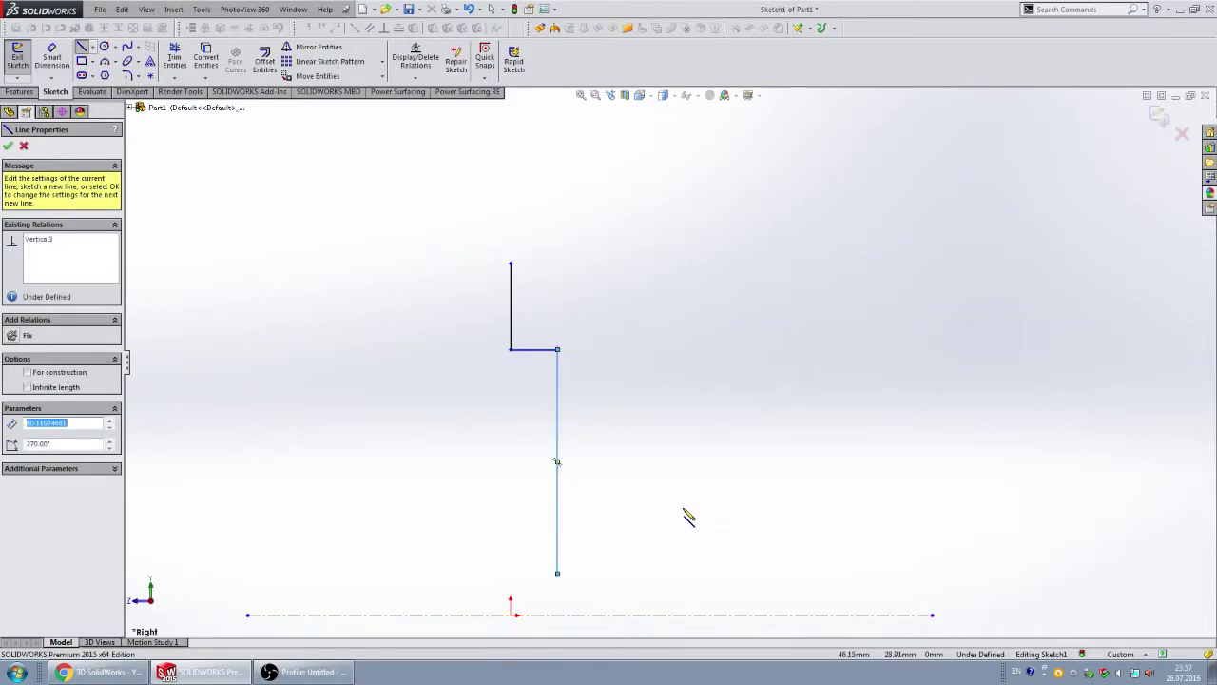
{"action": "left_click", "coordinate": [558, 574]}
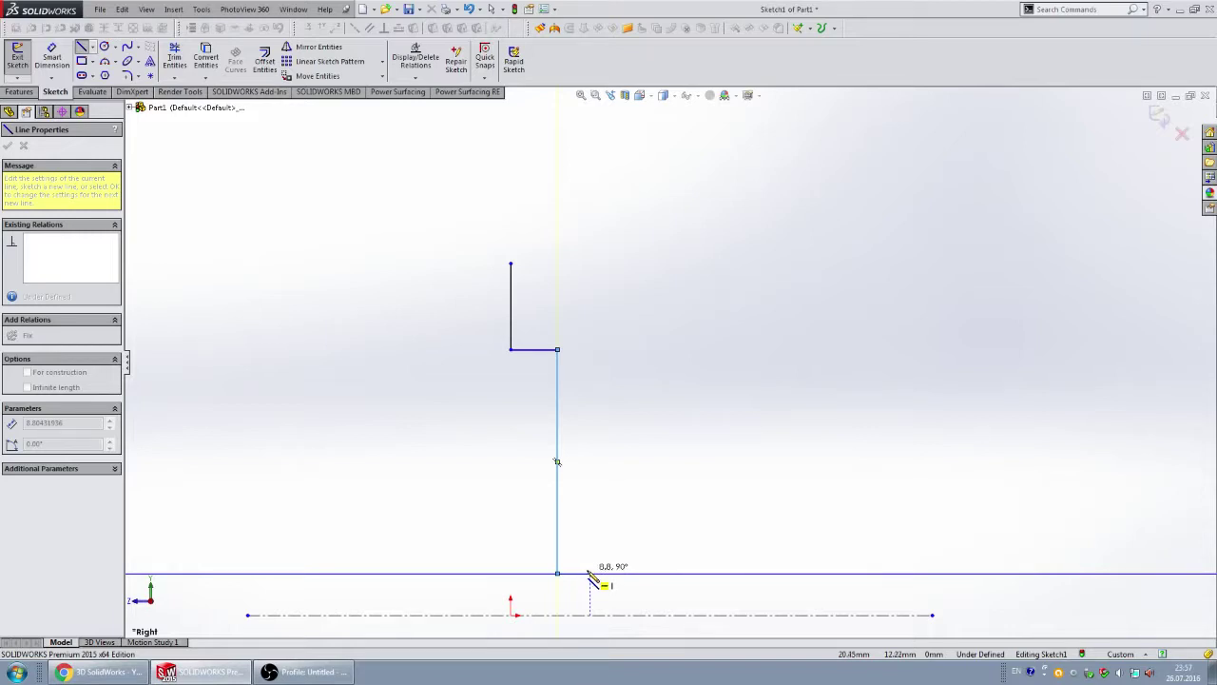
- Add a short horizontal step, a vertical drop to the centerline, and a line along the axis
{"action": "left_click", "coordinate": [602, 576]}
{"action": "scroll", "coordinate": [618, 566], "scroll_direction": "up", "scroll_amount": 3}
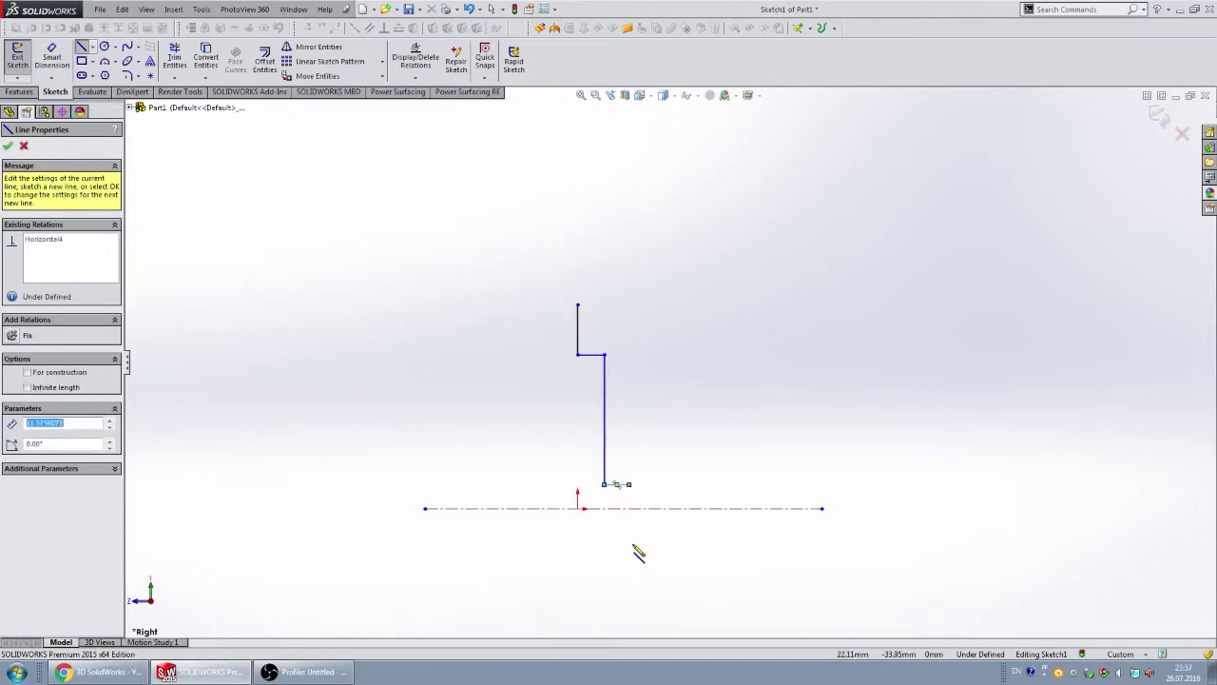
{"action": "scroll", "coordinate": [642, 504], "scroll_direction": "down", "scroll_amount": 2}
{"action": "scroll", "coordinate": [645, 461], "scroll_direction": "down", "scroll_amount": 5}
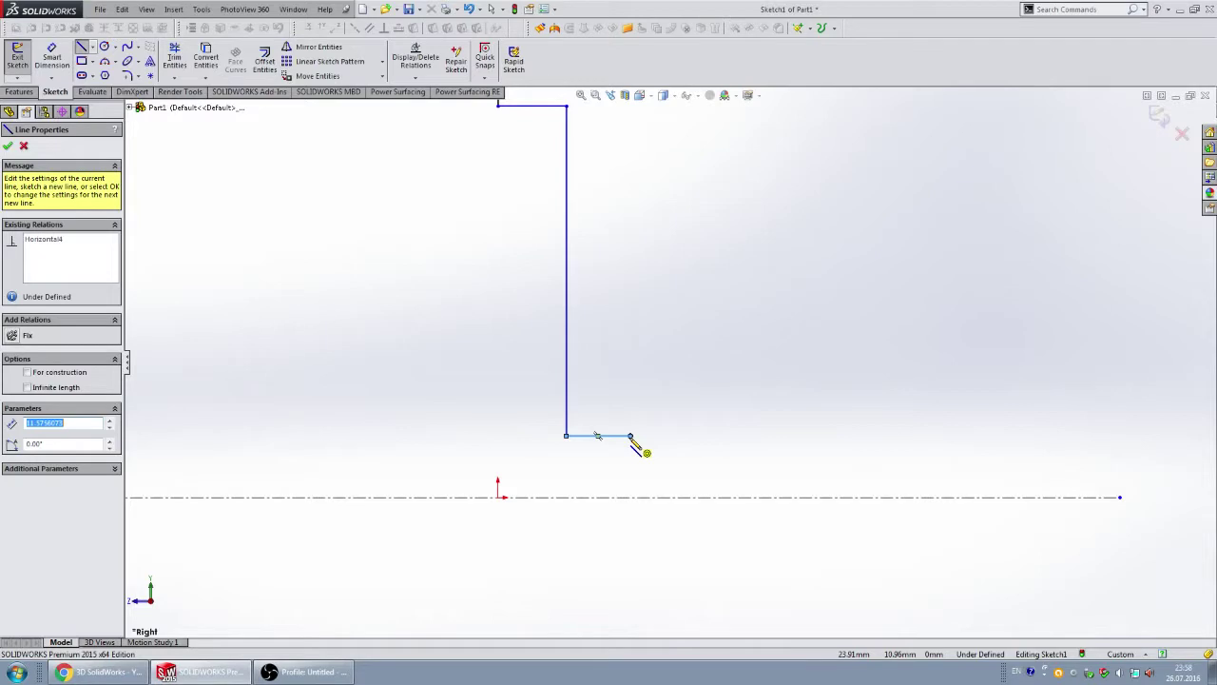
{"action": "left_click", "coordinate": [629, 436]}
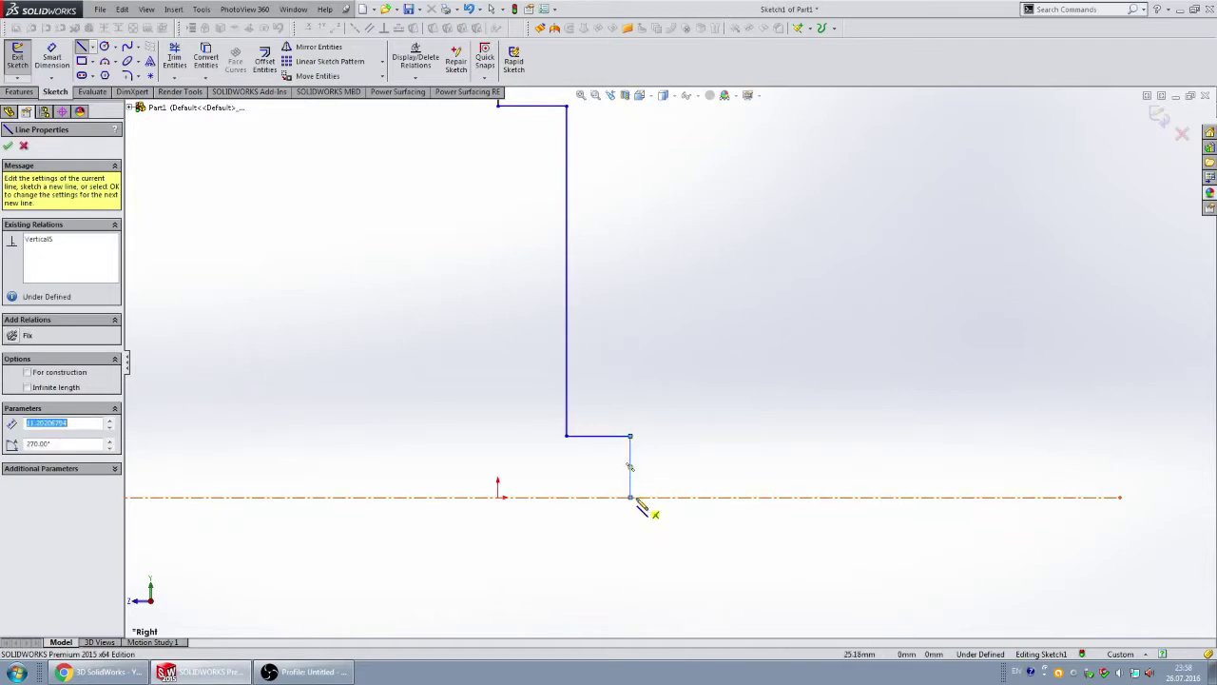
{"action": "left_click", "coordinate": [629, 496]}
{"action": "left_click", "coordinate": [811, 496]}
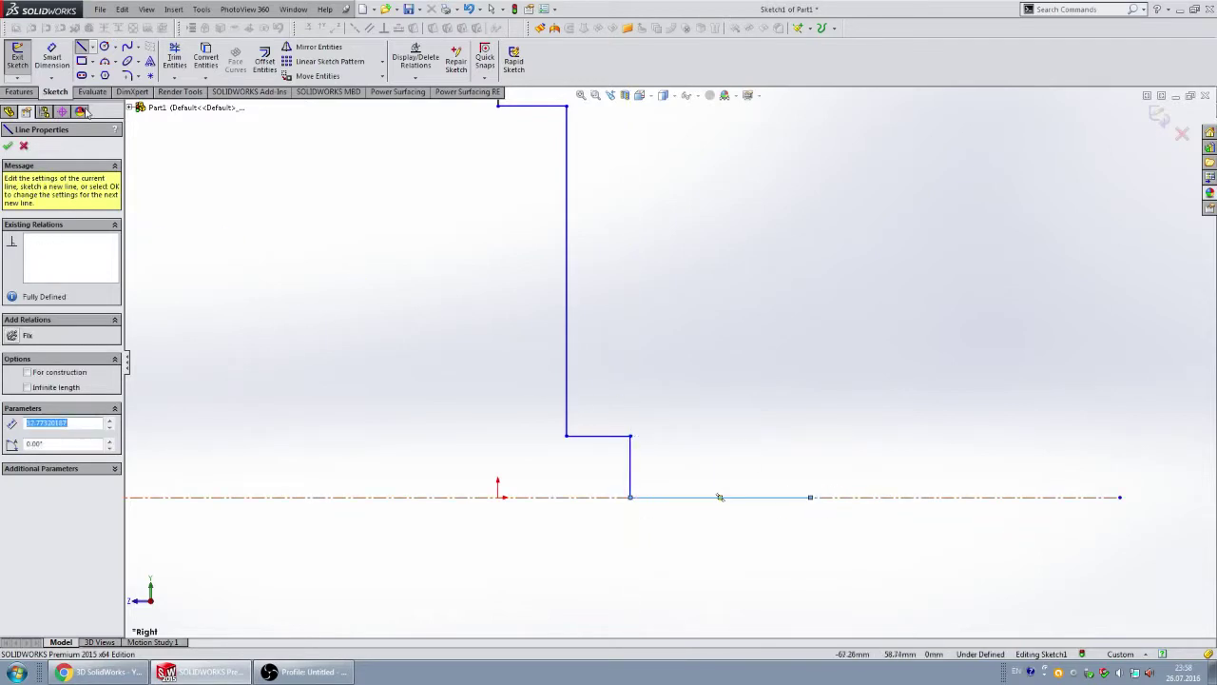
{"action": "key", "text": "Escape"}
{"action": "scroll", "coordinate": [666, 447], "scroll_direction": "up", "scroll_amount": 3}
{"action": "scroll", "coordinate": [684, 316], "scroll_direction": "down", "scroll_amount": 2}
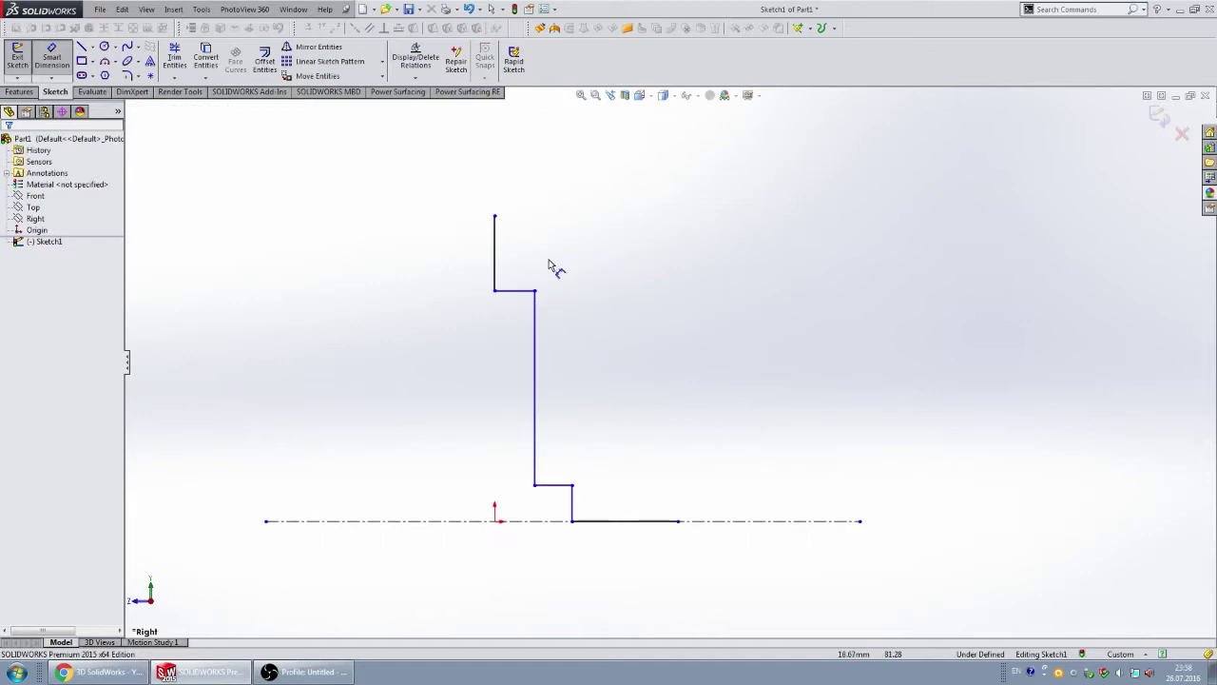
- Dimension the outer diameter to 185 mm and the step diameter to 150 mm about the centerline
{"action": "left_click", "coordinate": [494, 217]}
{"action": "left_click", "coordinate": [305, 217]}
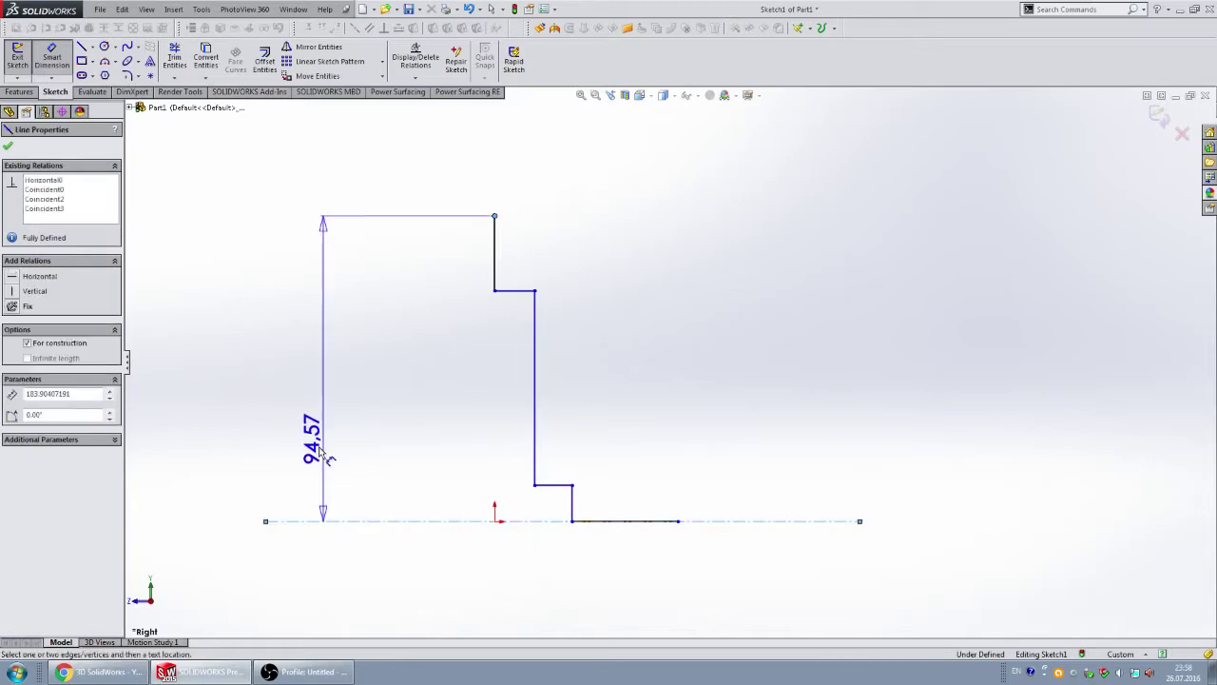
{"action": "left_click", "coordinate": [306, 578]}
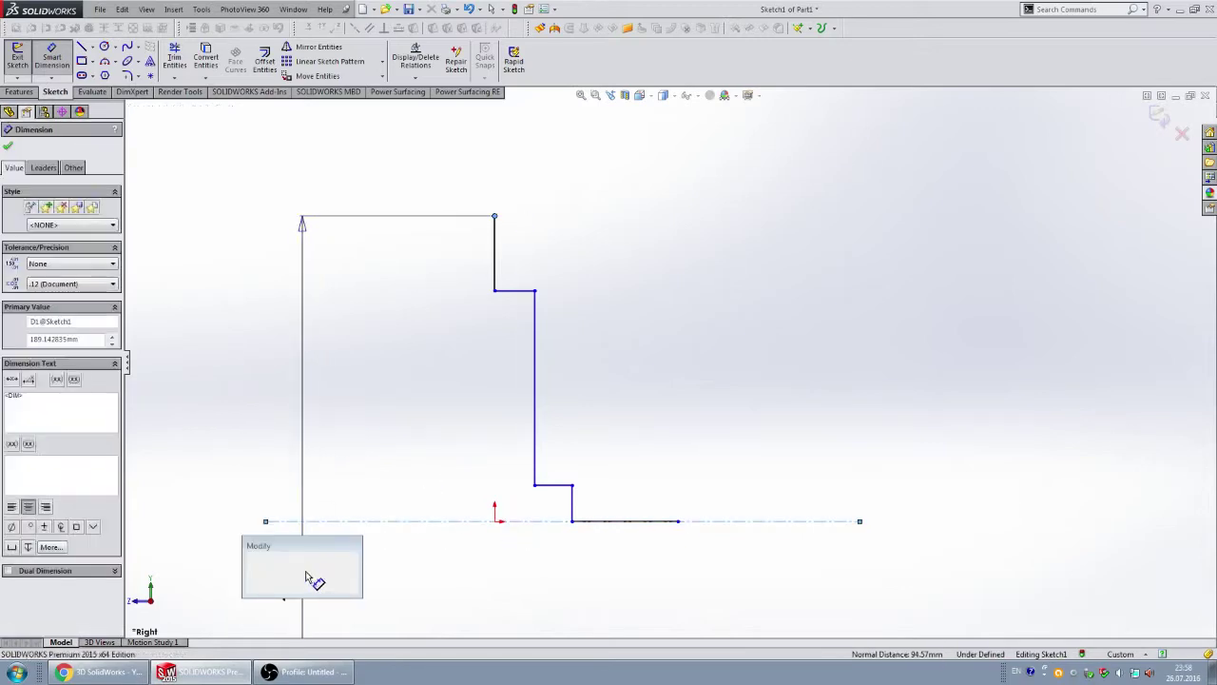
{"action": "type", "text": "85"}
{"action": "key", "text": "Return"}
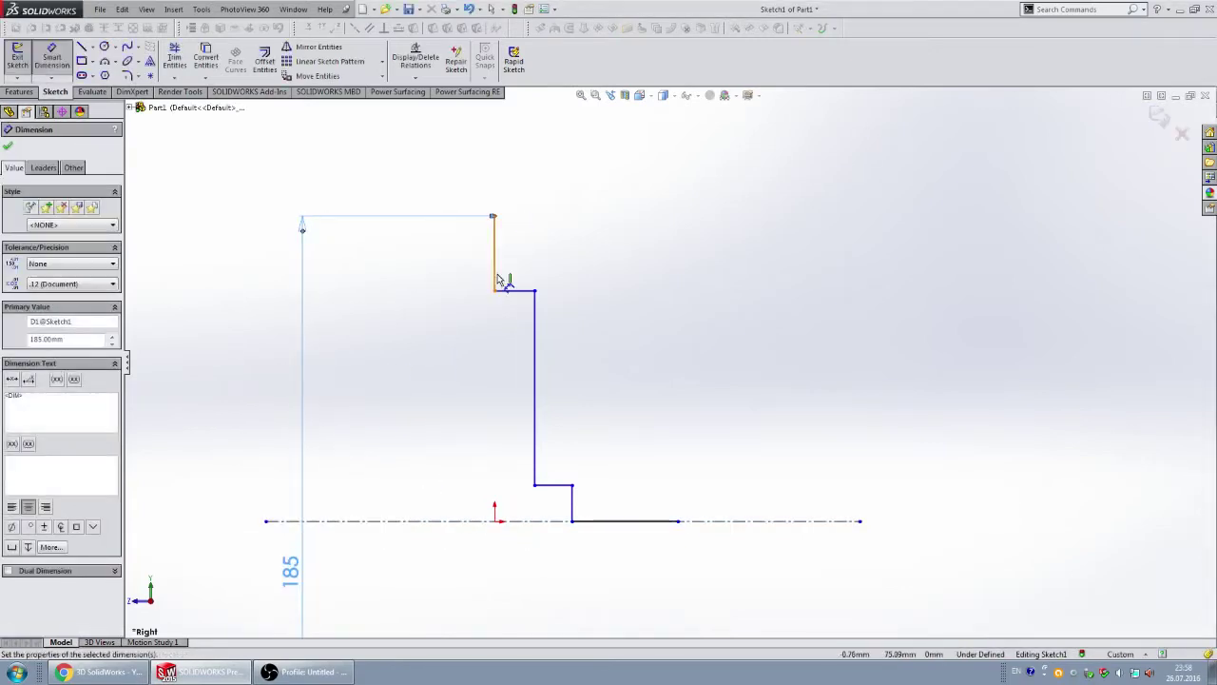
{"action": "left_click", "coordinate": [551, 212]}
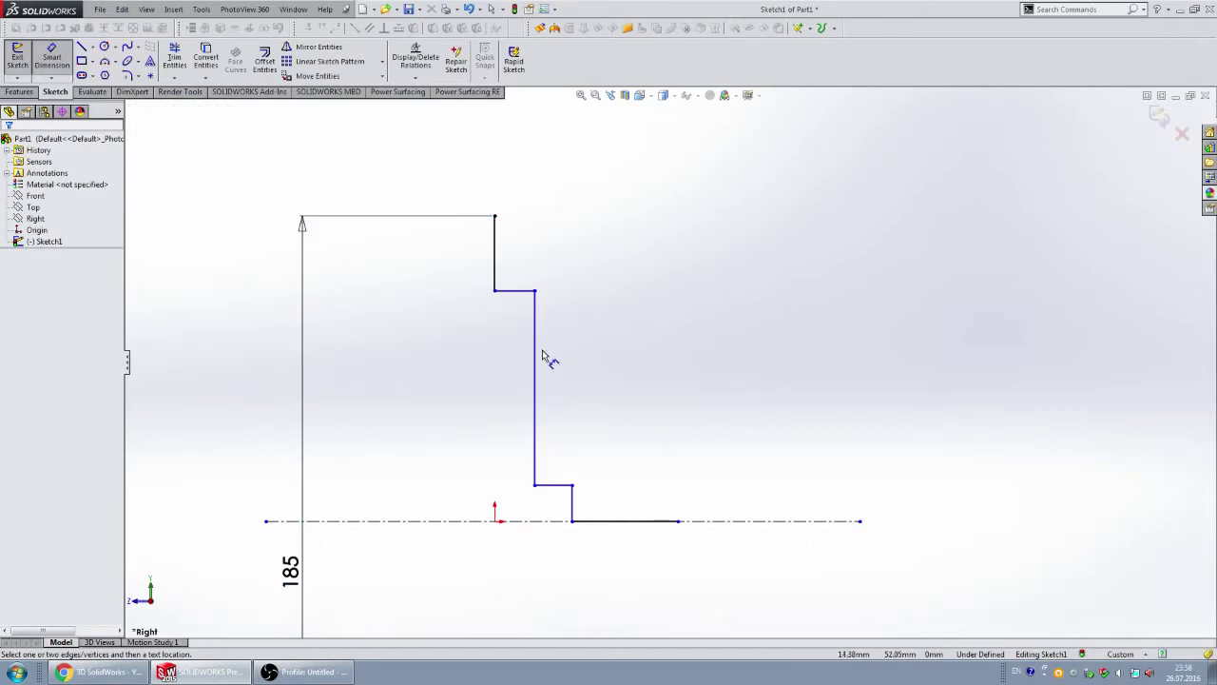
{"action": "left_click", "coordinate": [528, 291]}
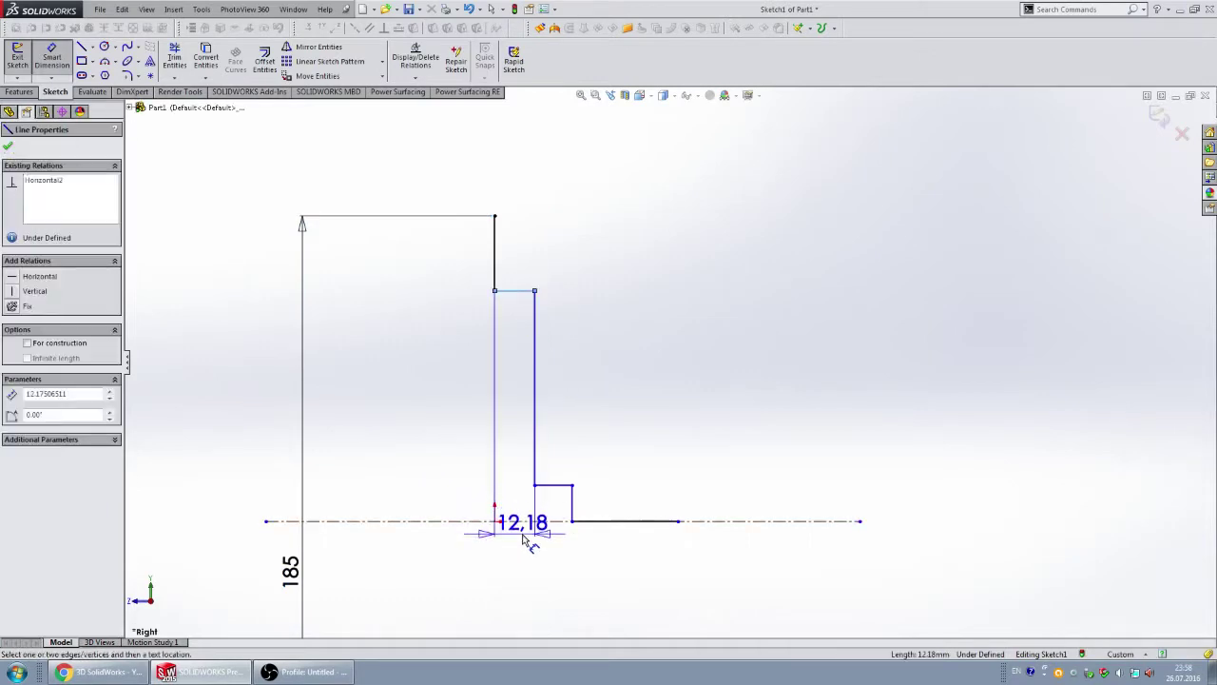
{"action": "left_click", "coordinate": [524, 521]}
{"action": "left_click", "coordinate": [398, 605]}
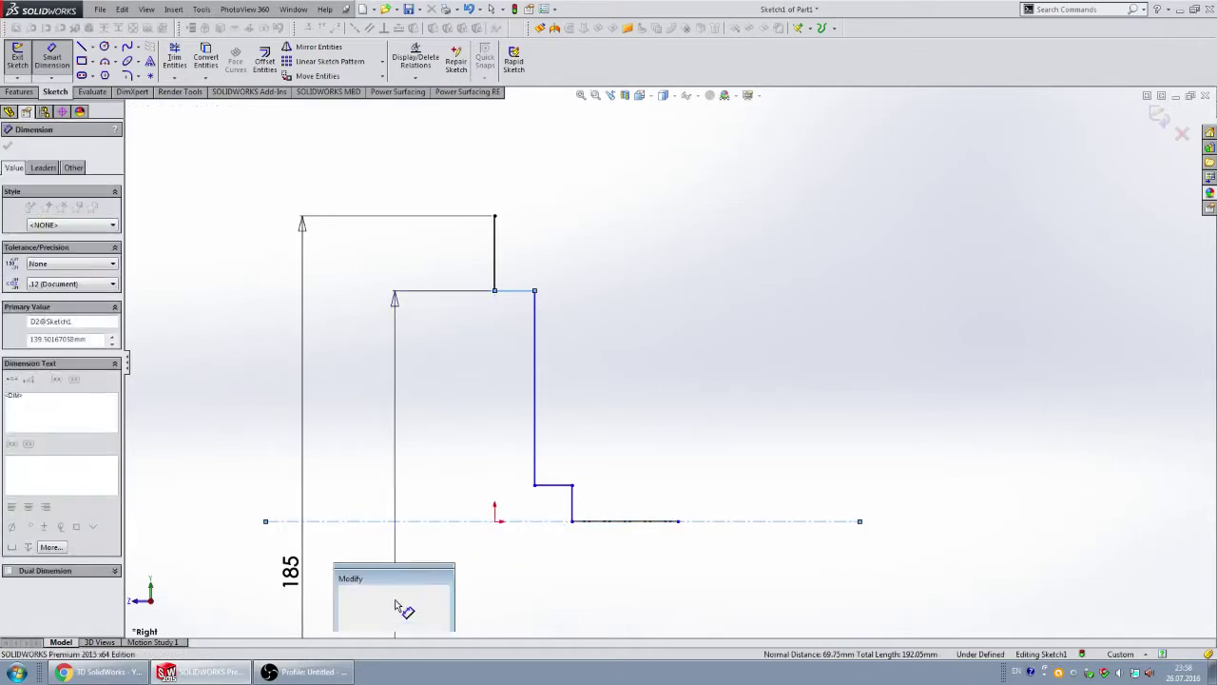
{"action": "type", "text": "150"}
{"action": "key", "text": "Return"}
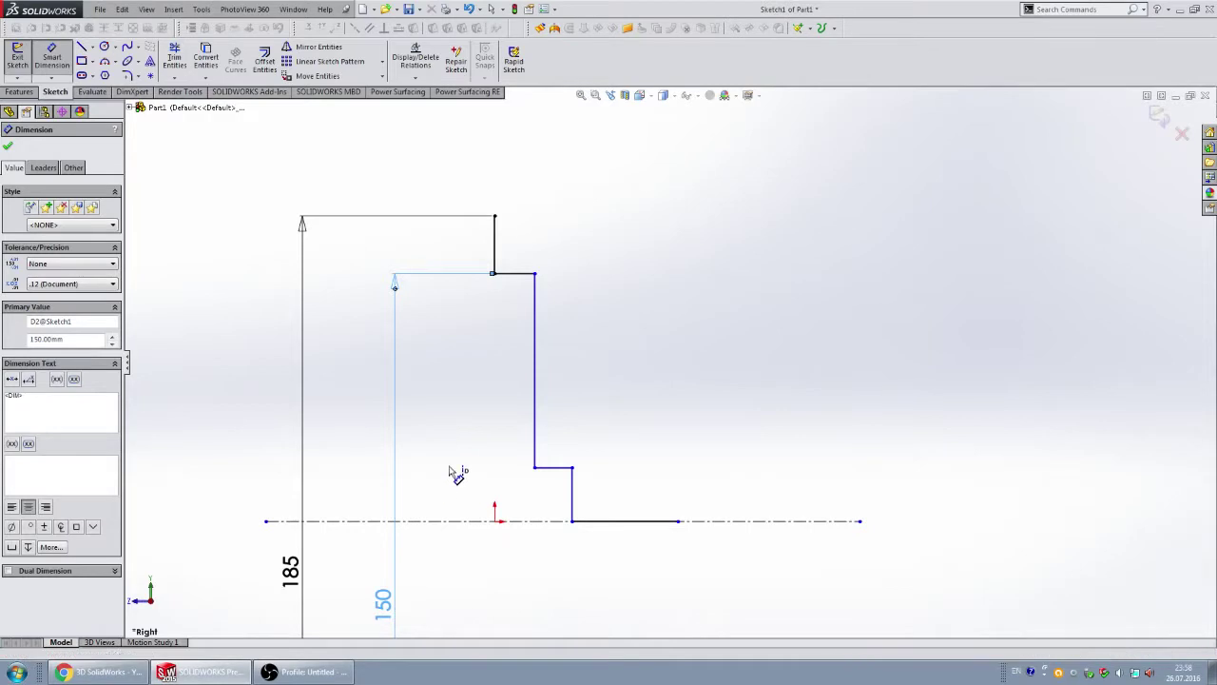
- Set the upper step width to 15 mm and the bore diameter to 26 mm
{"action": "left_click", "coordinate": [496, 251]}
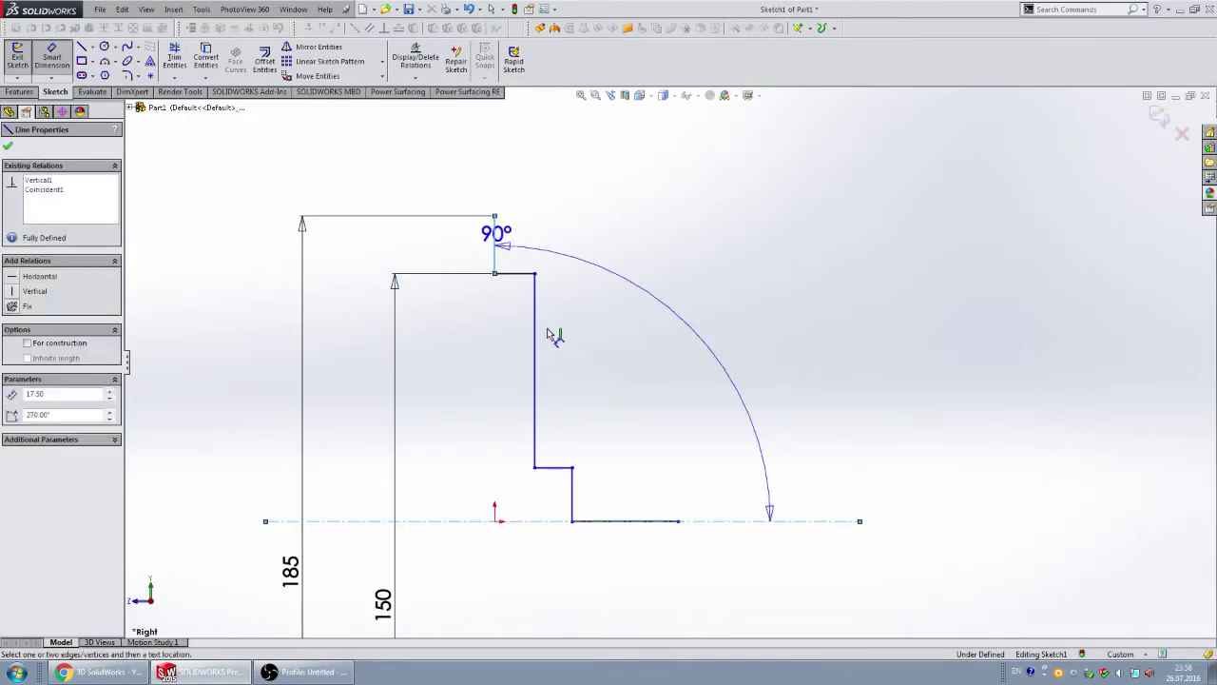
{"action": "left_click", "coordinate": [511, 372]}
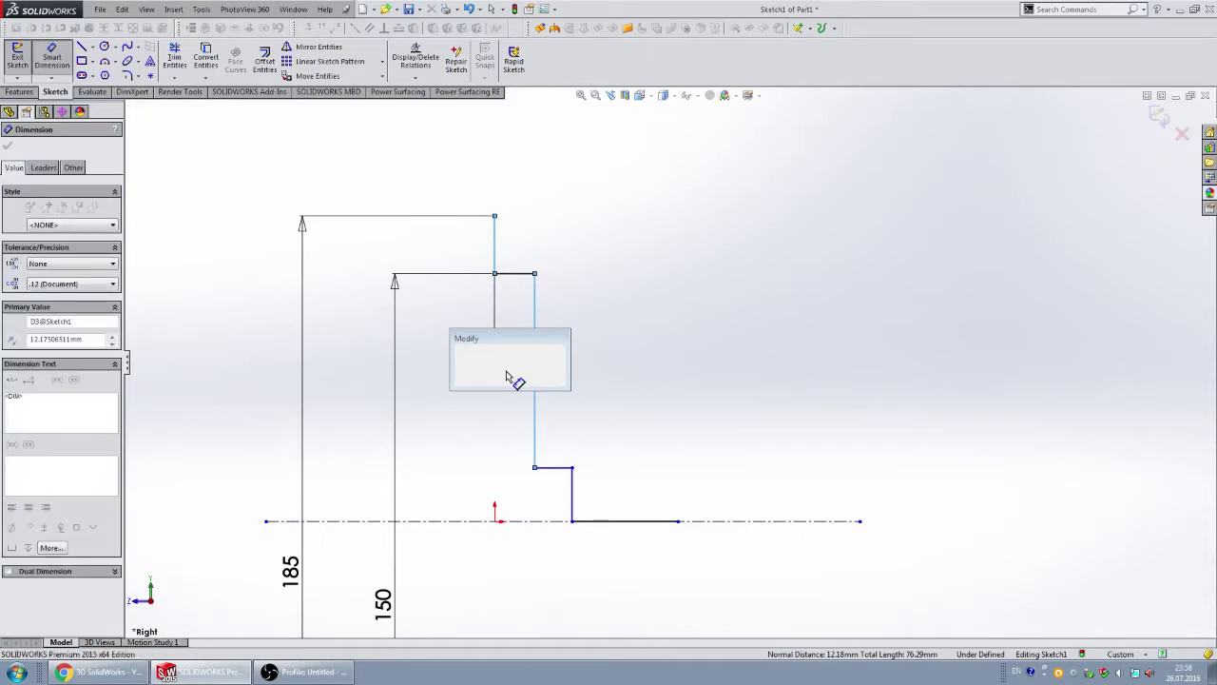
{"action": "type", "text": "15"}
{"action": "key", "text": "Return"}
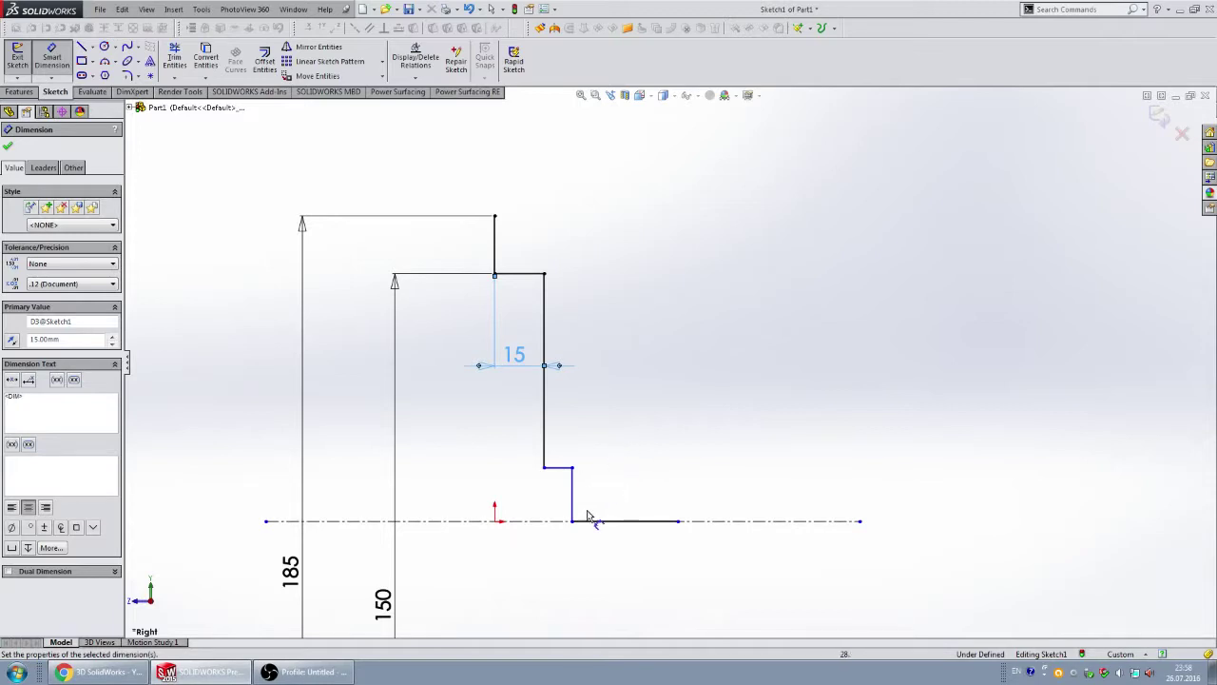
{"action": "left_click", "coordinate": [559, 467]}
{"action": "left_click", "coordinate": [555, 520]}
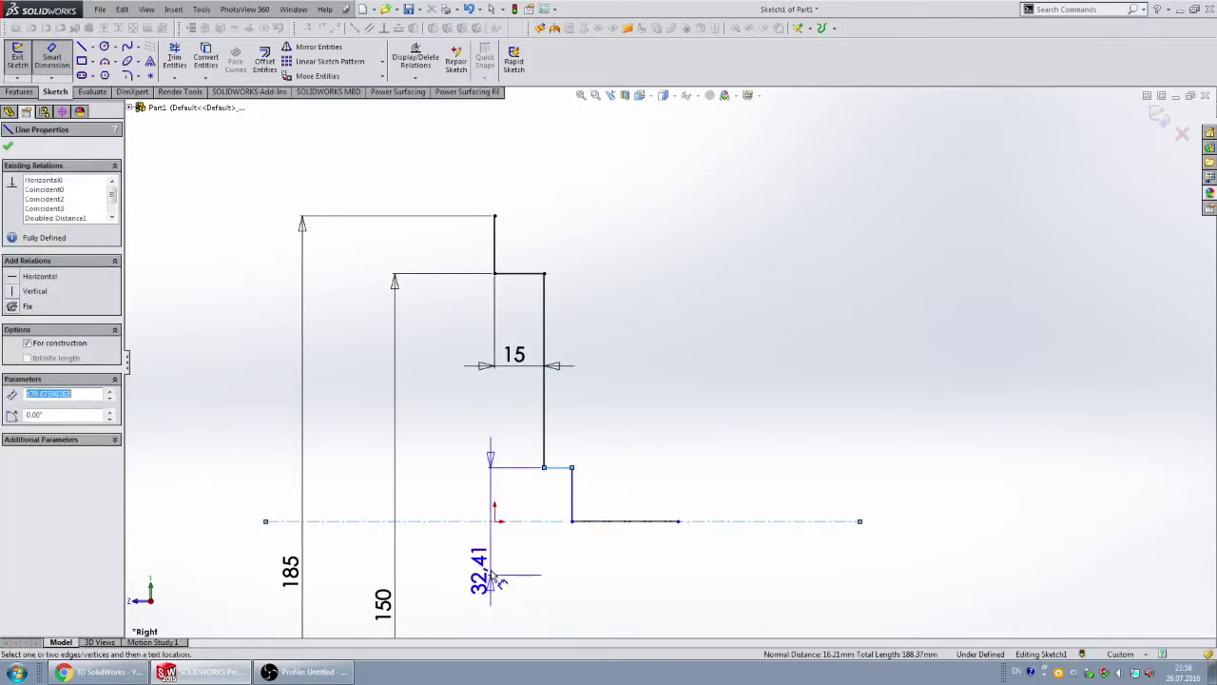
{"action": "left_click", "coordinate": [492, 575]}
{"action": "type", "text": "26"}
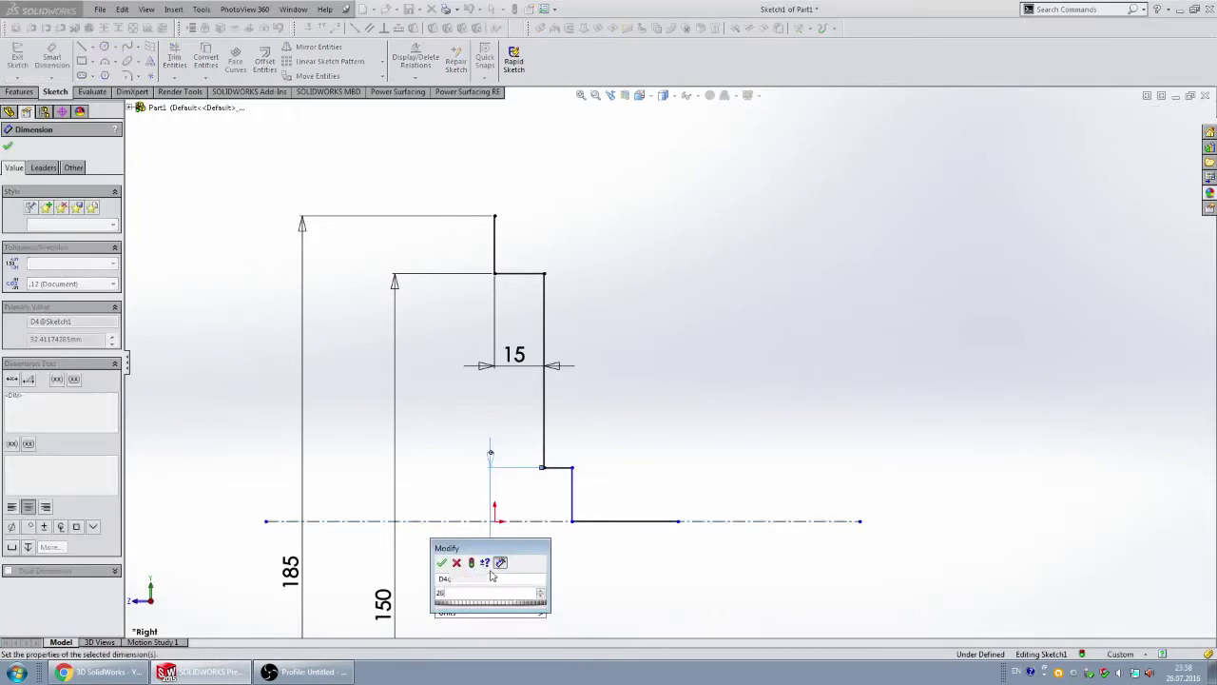
{"action": "key", "text": "Return"}
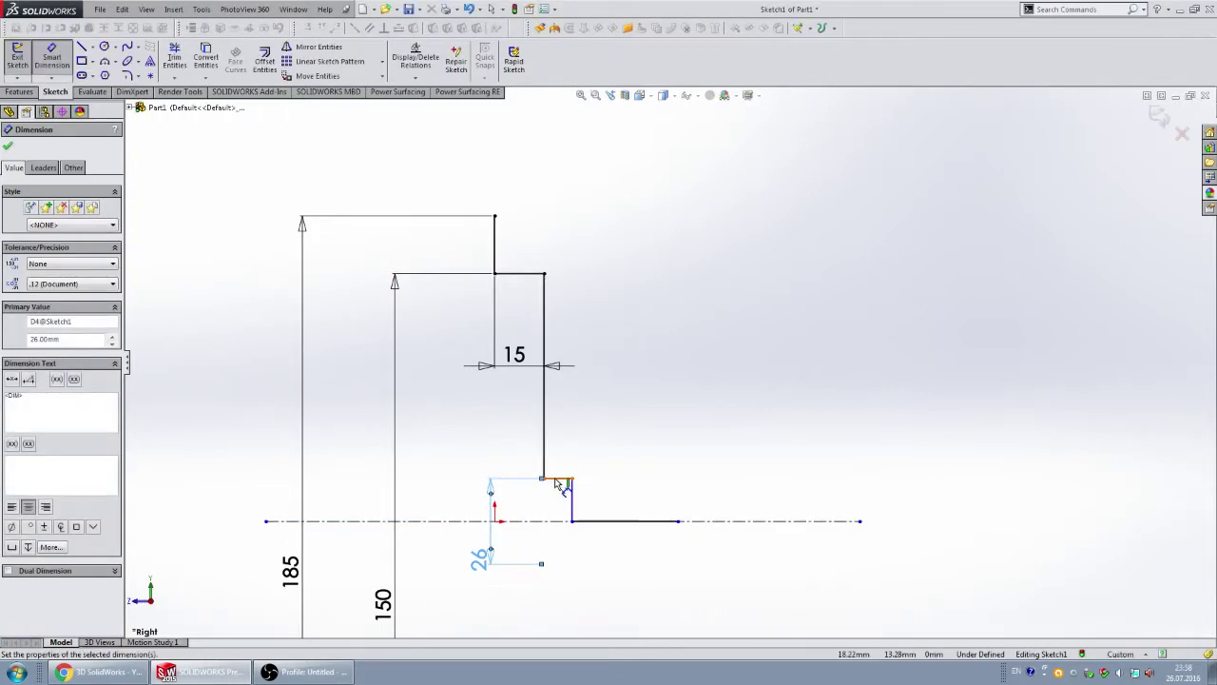
- Set the lower step width to 10 mm
{"action": "left_click", "coordinate": [558, 481]}
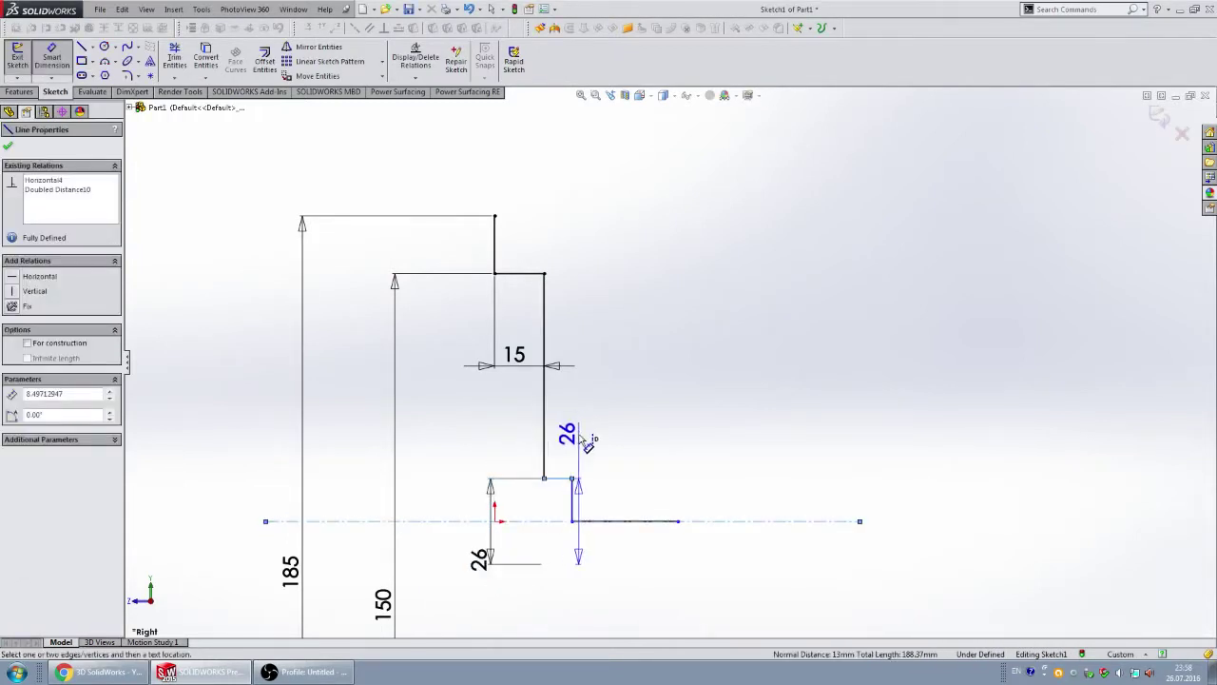
{"action": "left_click", "coordinate": [508, 424]}
{"action": "type", "text": "10"}
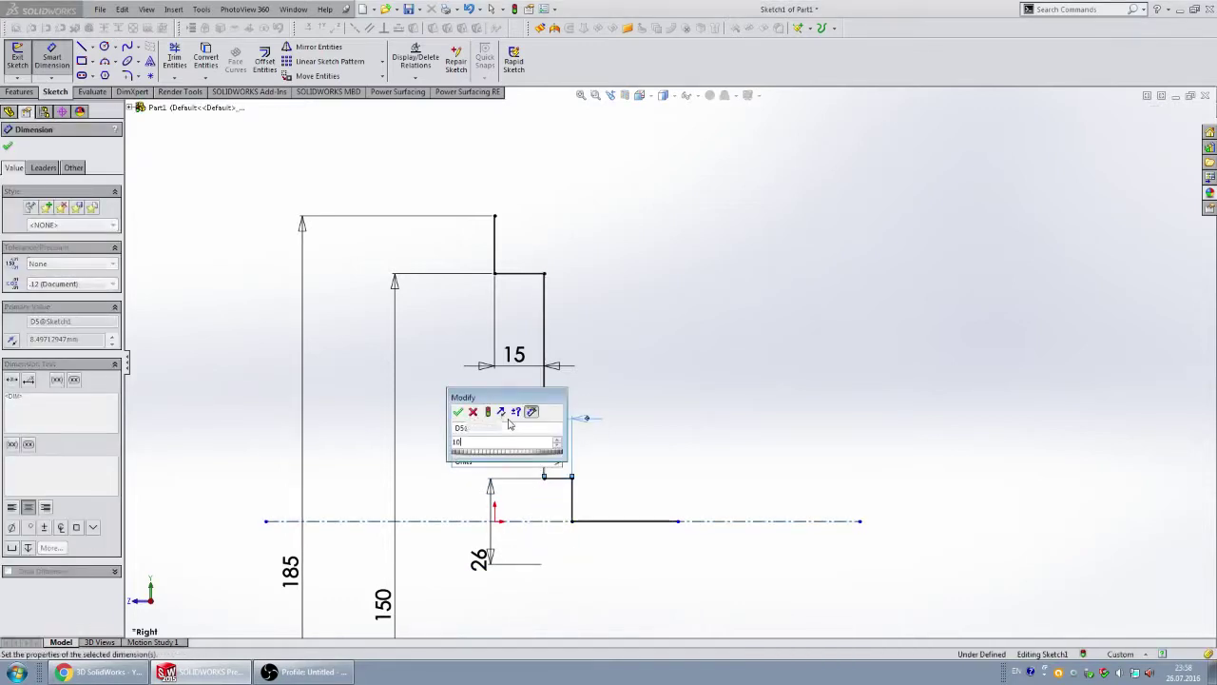
{"action": "key", "text": "Return"}
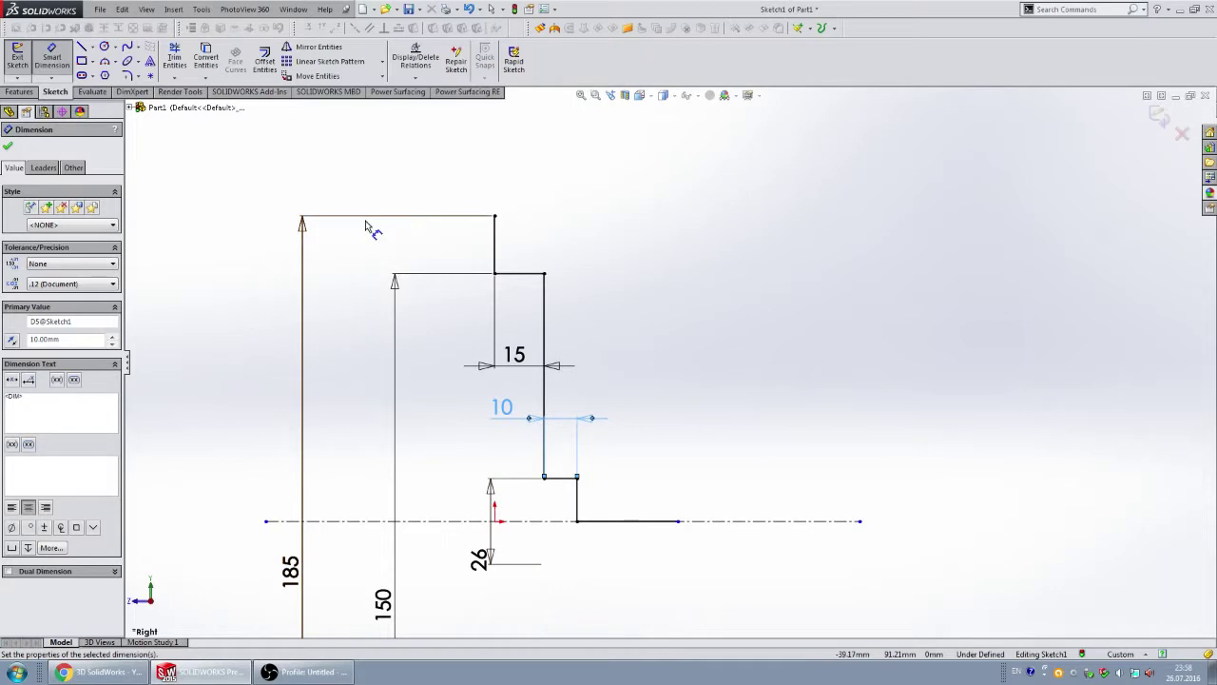
{"action": "left_click", "coordinate": [138, 76]}
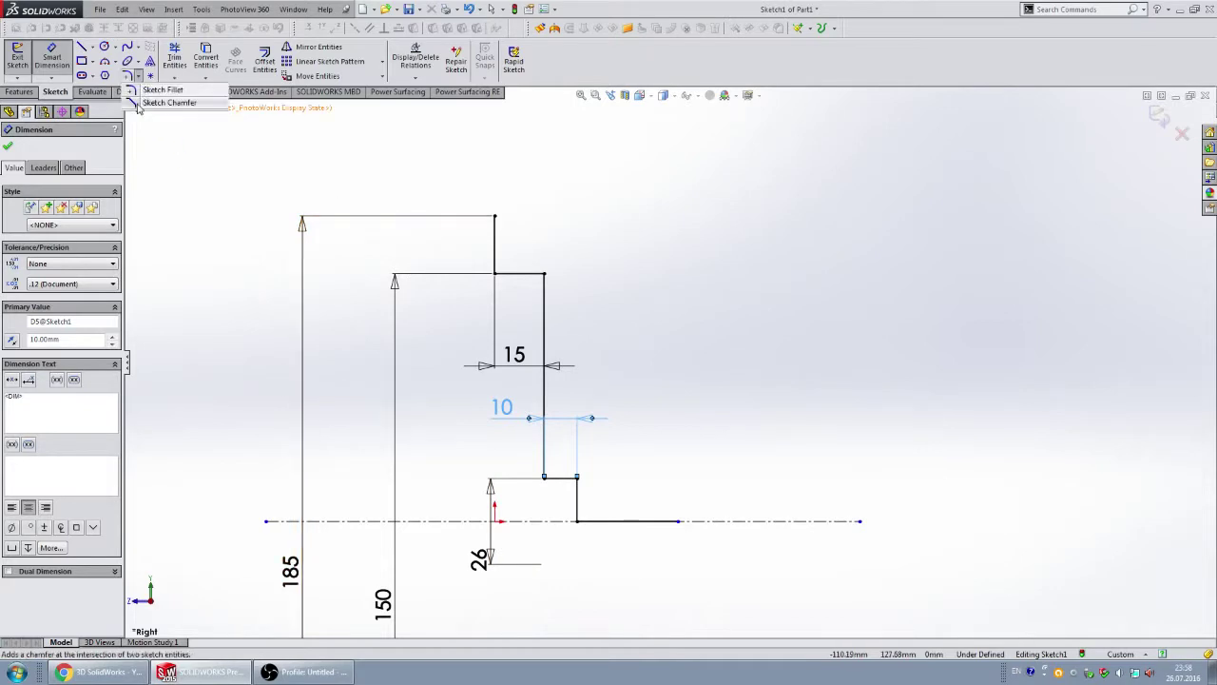
- Chamfer the profile's top outer corner with a 3 mm equal-distance sketch chamfer
{"action": "left_click", "coordinate": [142, 103]}
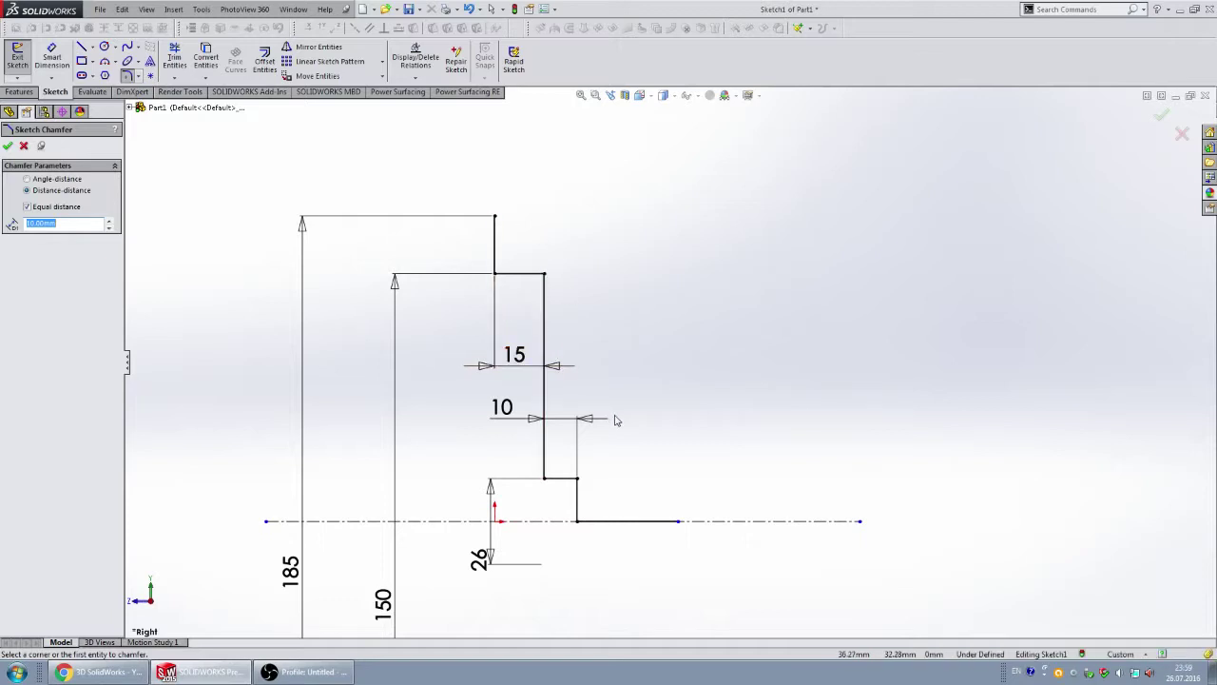
{"action": "scroll", "coordinate": [647, 399], "scroll_direction": "up", "scroll_amount": 3}
{"action": "scroll", "coordinate": [670, 366], "scroll_direction": "down", "scroll_amount": 3}
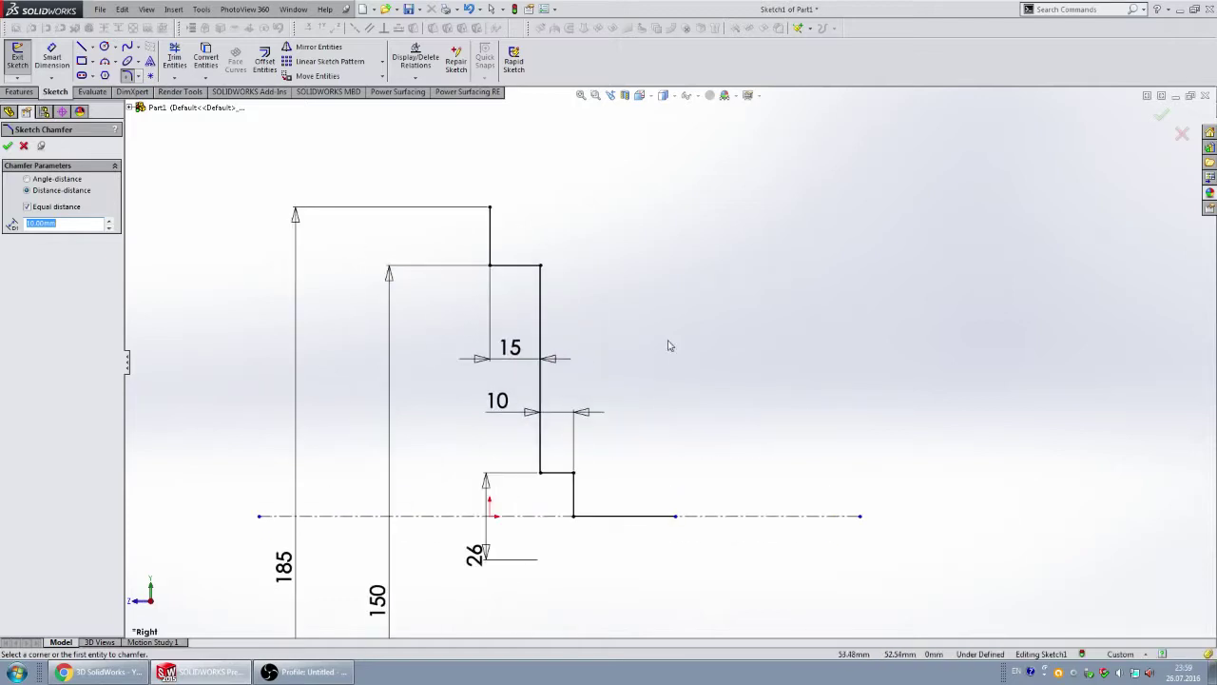
{"action": "left_click", "coordinate": [496, 270]}
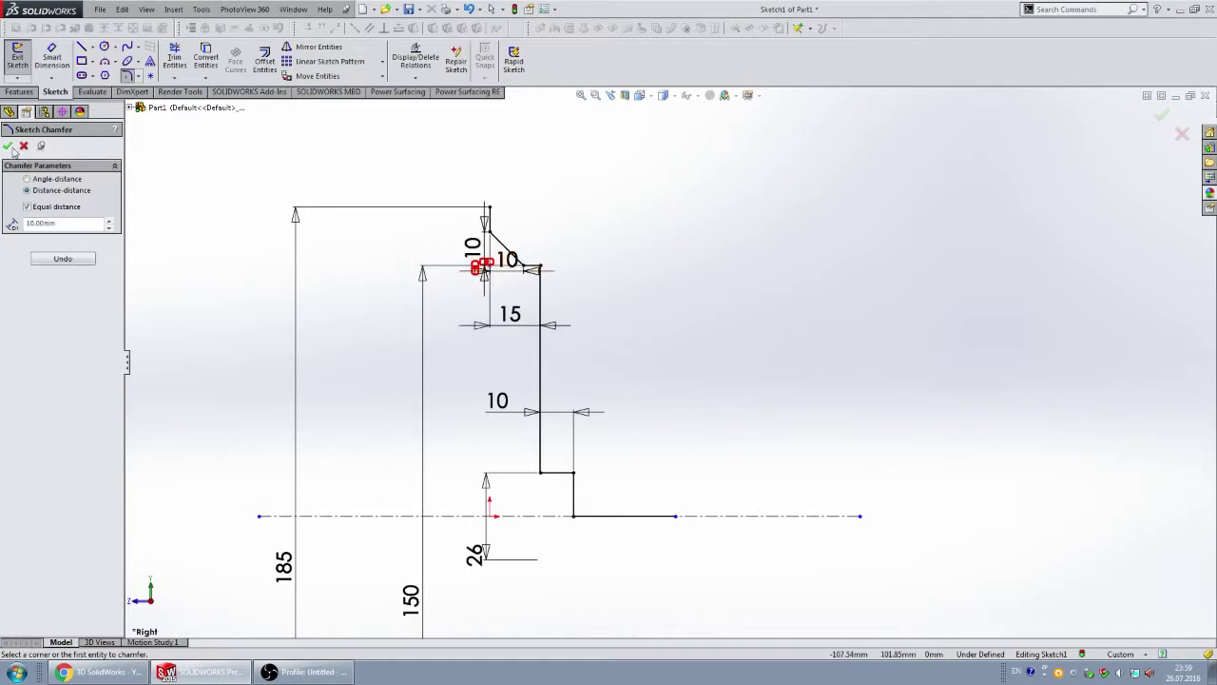
{"action": "left_click", "coordinate": [7, 146]}
{"action": "double_click", "coordinate": [475, 249]}
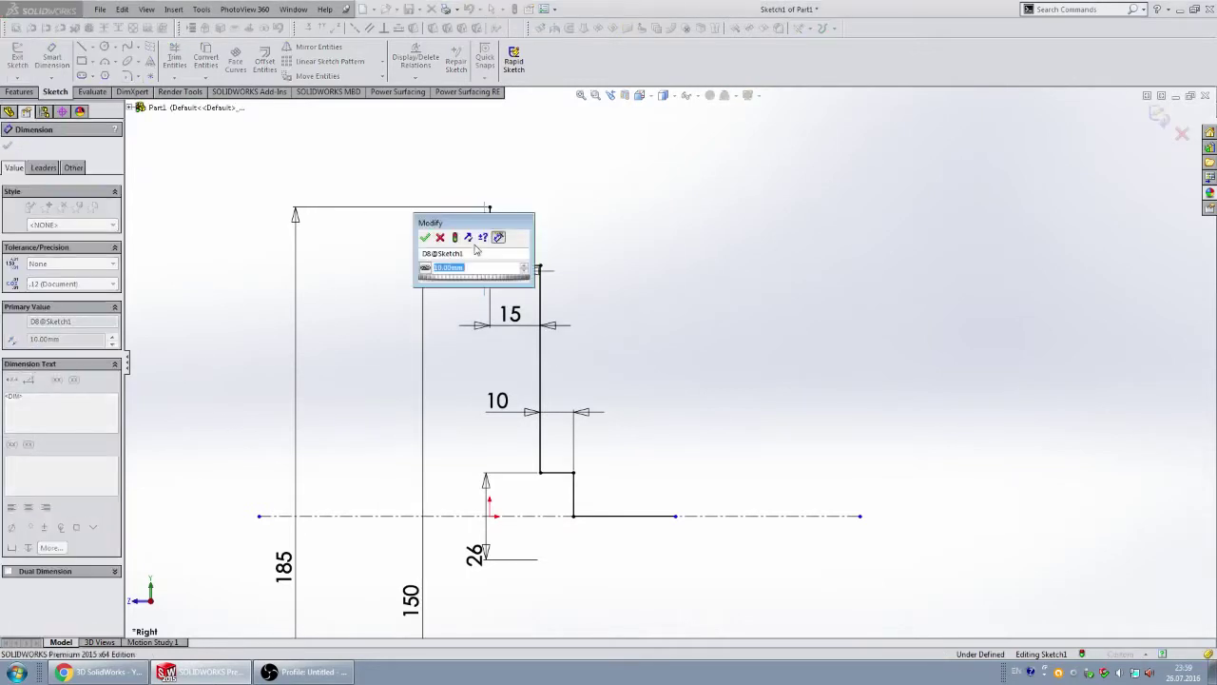
{"action": "type", "text": "3"}
{"action": "key", "text": "Return"}
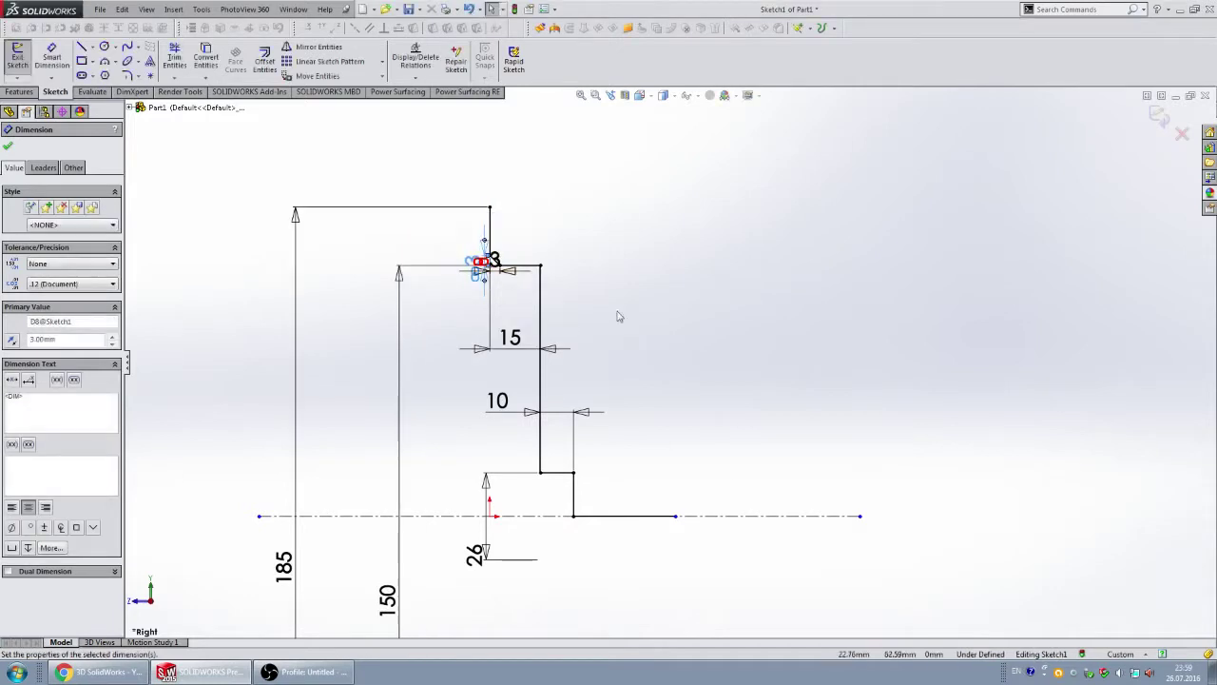
{"action": "left_click", "coordinate": [647, 275]}
{"action": "scroll", "coordinate": [707, 403], "scroll_direction": "up", "scroll_amount": 3}
{"action": "scroll", "coordinate": [719, 388], "scroll_direction": "down", "scroll_amount": 3}
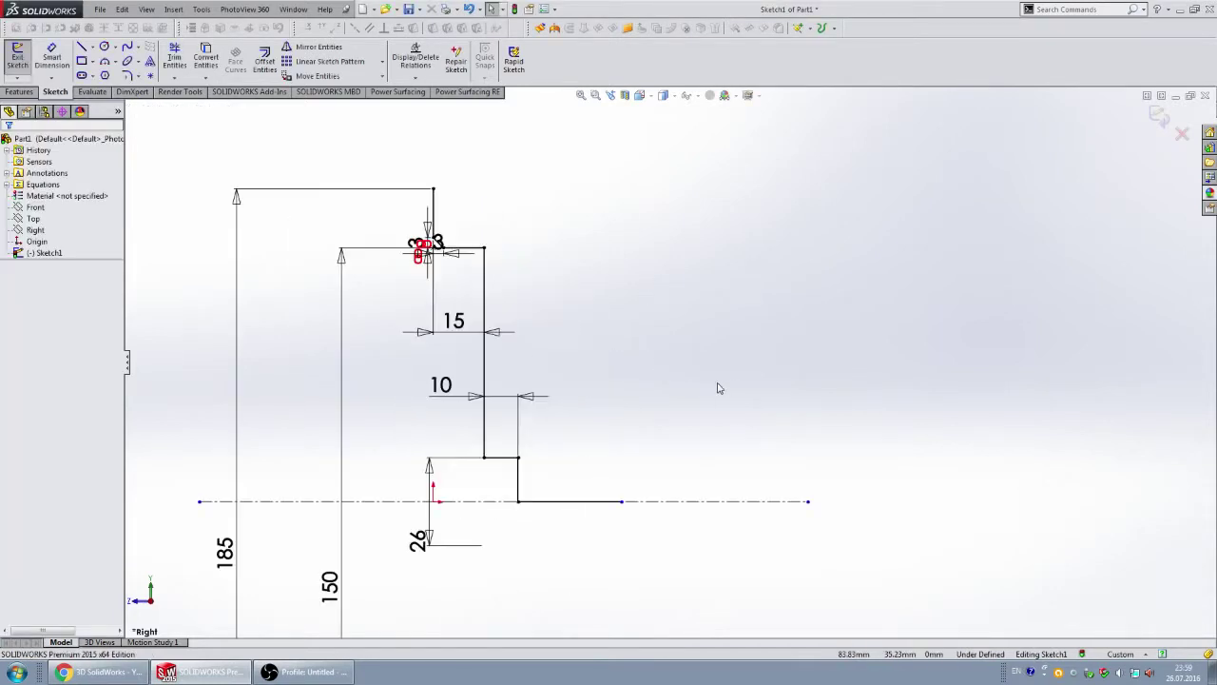
- Draw a new horizontal line extending right from the end of the profile's top edge
{"action": "left_click", "coordinate": [82, 47]}
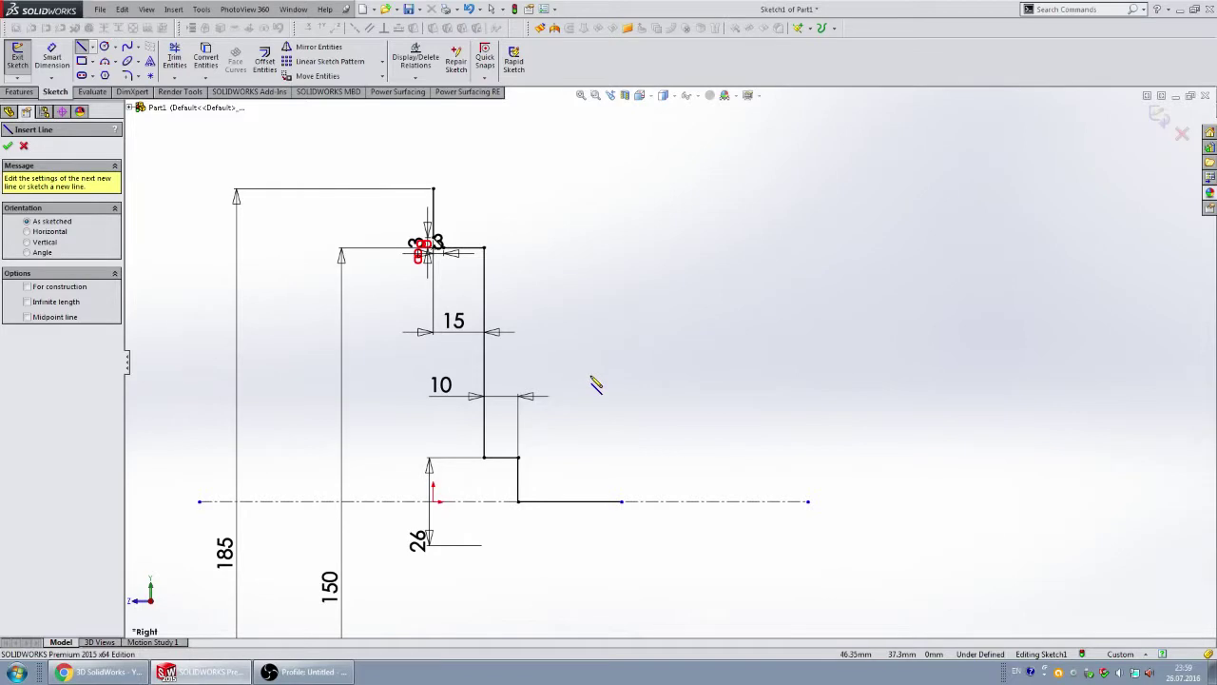
{"action": "key", "text": "ctrl+Right"}
{"action": "key", "text": "ctrl+Down"}
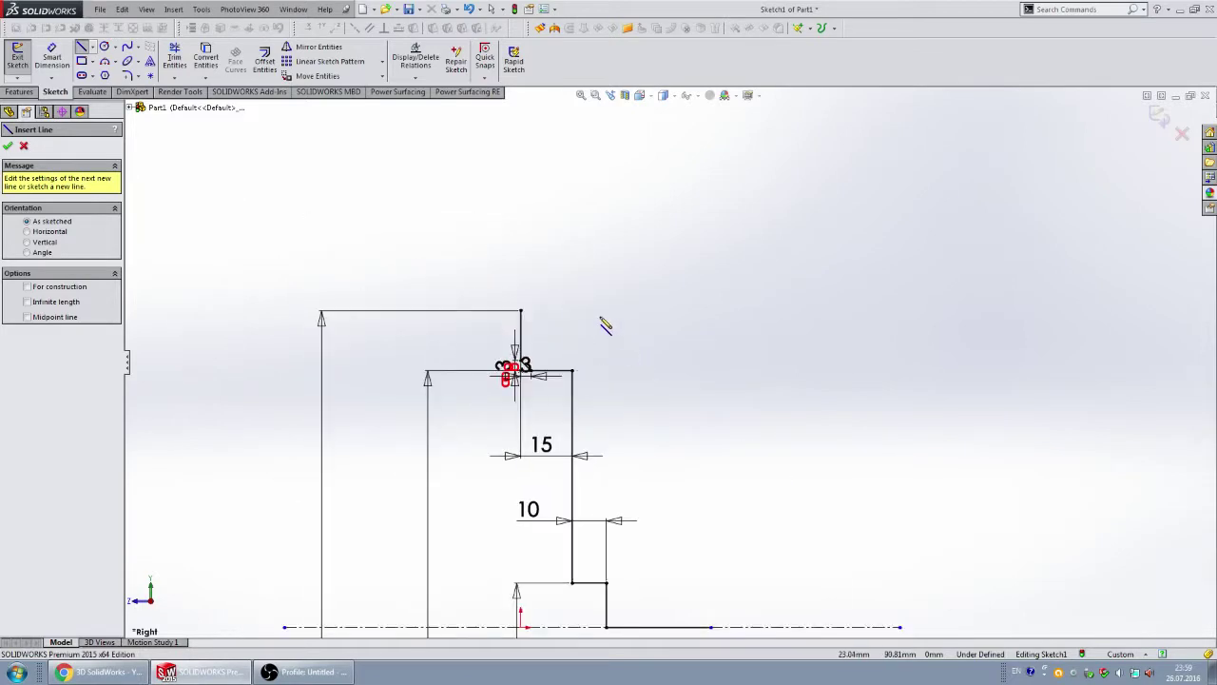
{"action": "scroll", "coordinate": [615, 320], "scroll_direction": "down", "scroll_amount": 1}
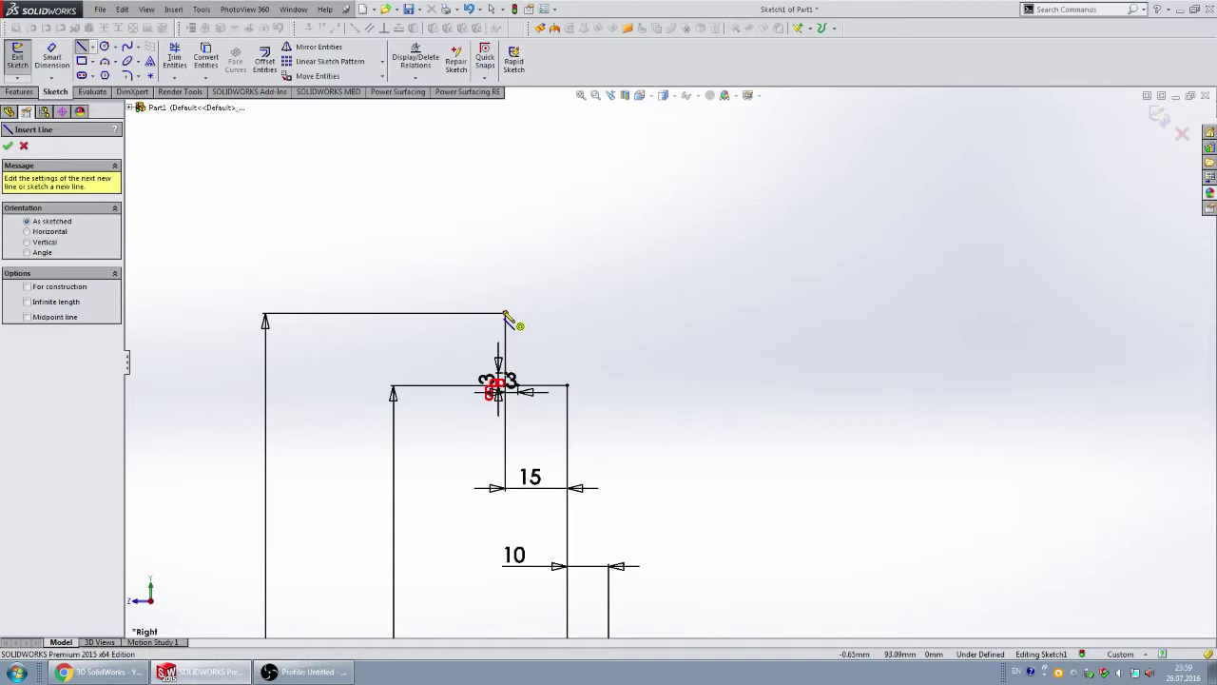
{"action": "scroll", "coordinate": [559, 365], "scroll_direction": "up", "scroll_amount": 3}
{"action": "scroll", "coordinate": [717, 360], "scroll_direction": "down", "scroll_amount": 1}
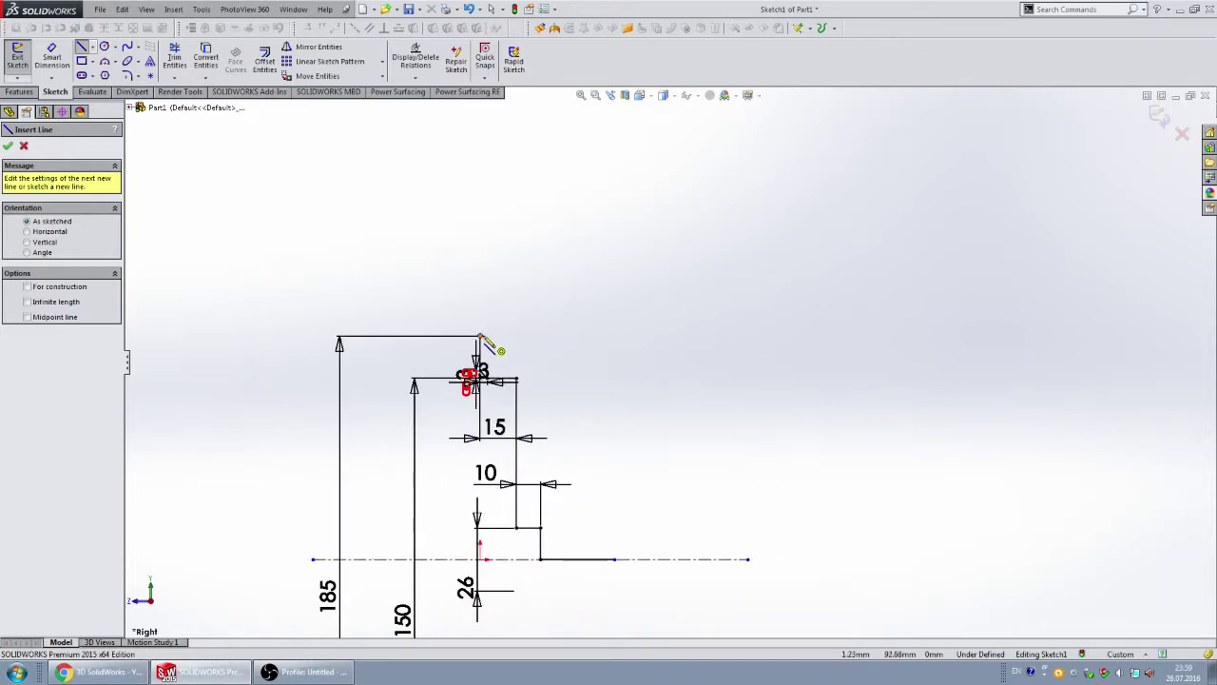
{"action": "left_click", "coordinate": [481, 336]}
{"action": "left_click", "coordinate": [644, 337]}
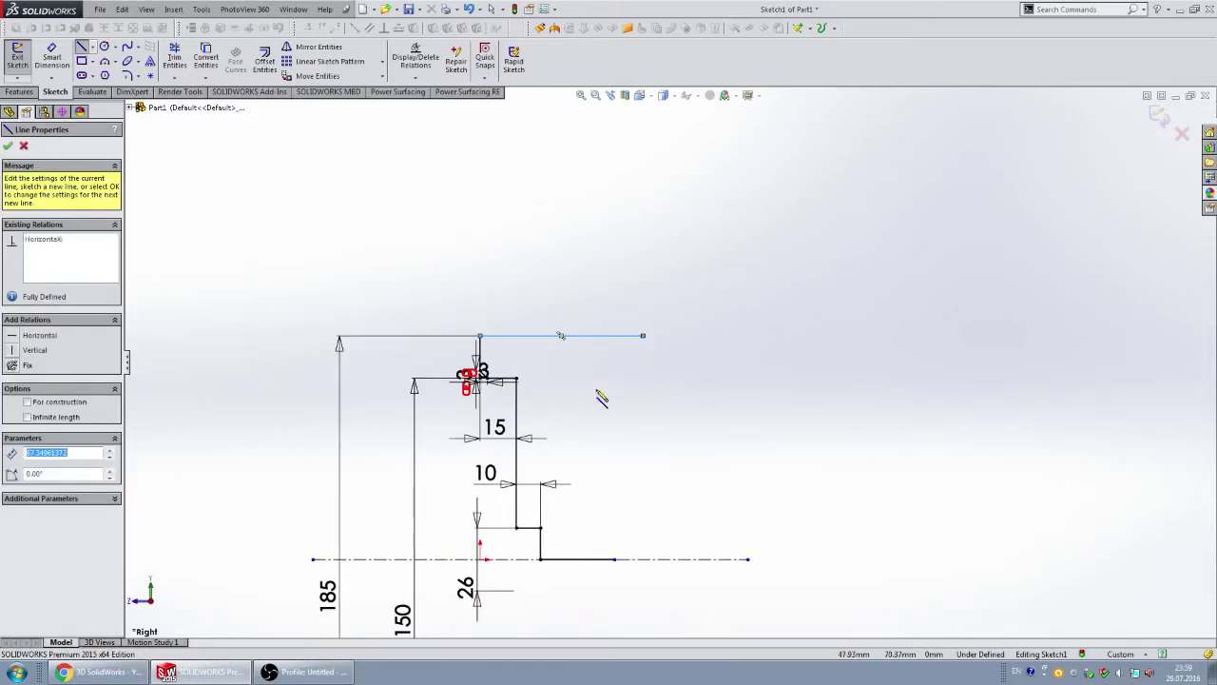
{"action": "key", "text": "Escape"}
- Lengthen the bottom line along the centreline by dragging its endpoint right
{"action": "scroll", "coordinate": [671, 474], "scroll_direction": "down", "scroll_amount": 1}
{"action": "left_click_drag", "start_coordinate": [604, 442], "coordinate": [707, 443]}
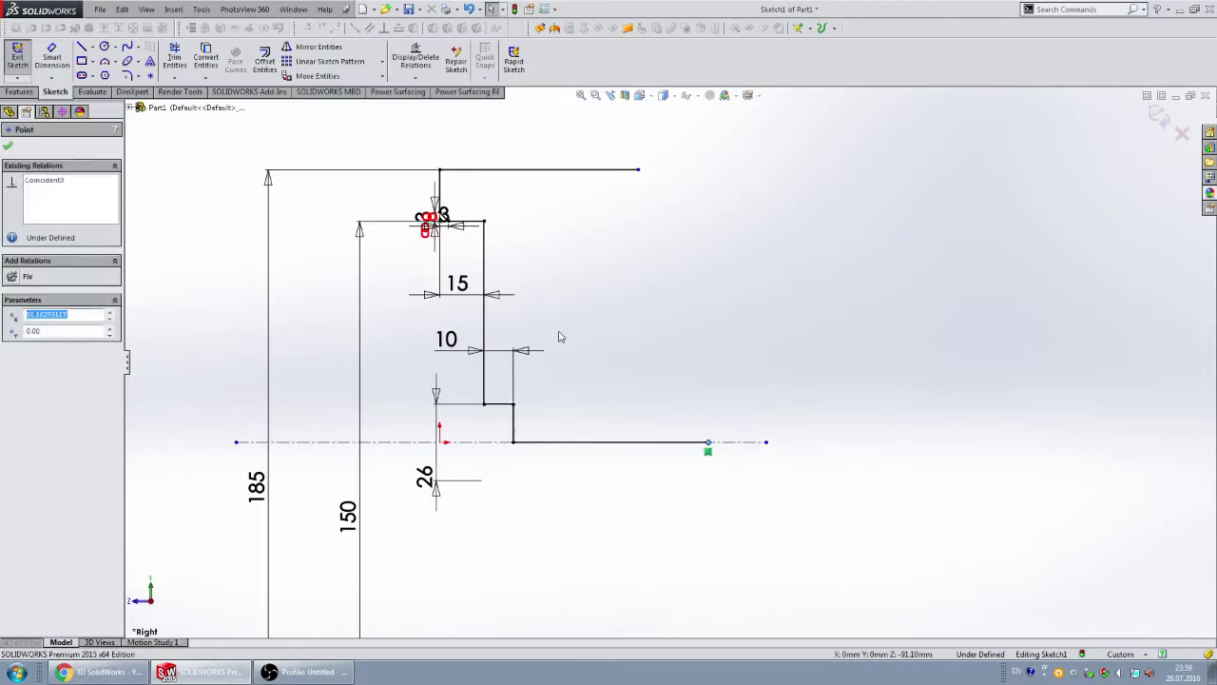
{"action": "left_click", "coordinate": [82, 46]}
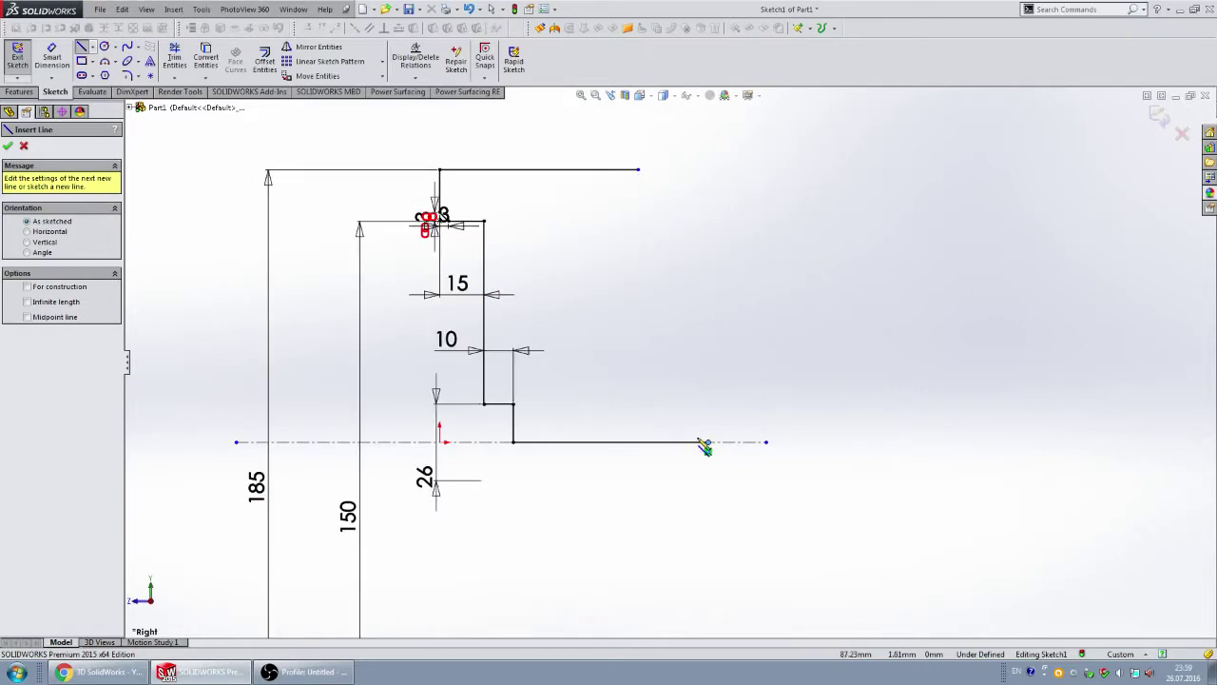
- Draw the right-side stepped edges from the bottom line's end up to the top line
{"action": "left_click", "coordinate": [707, 441]}
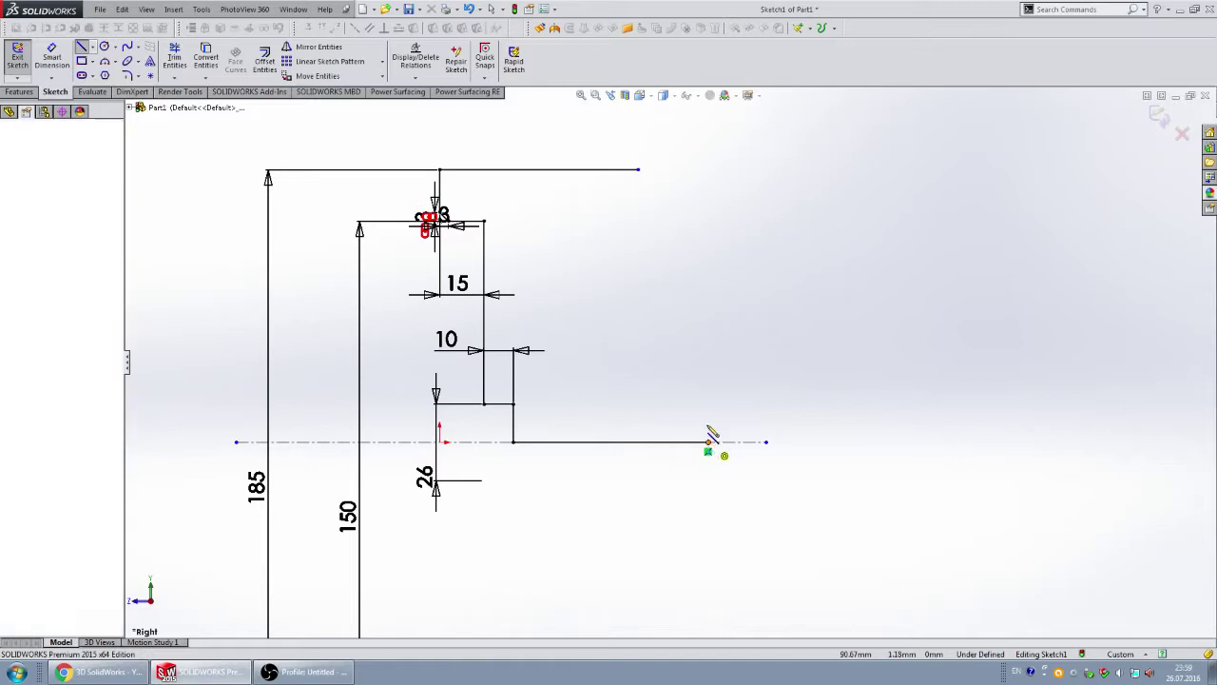
{"action": "left_click", "coordinate": [707, 366]}
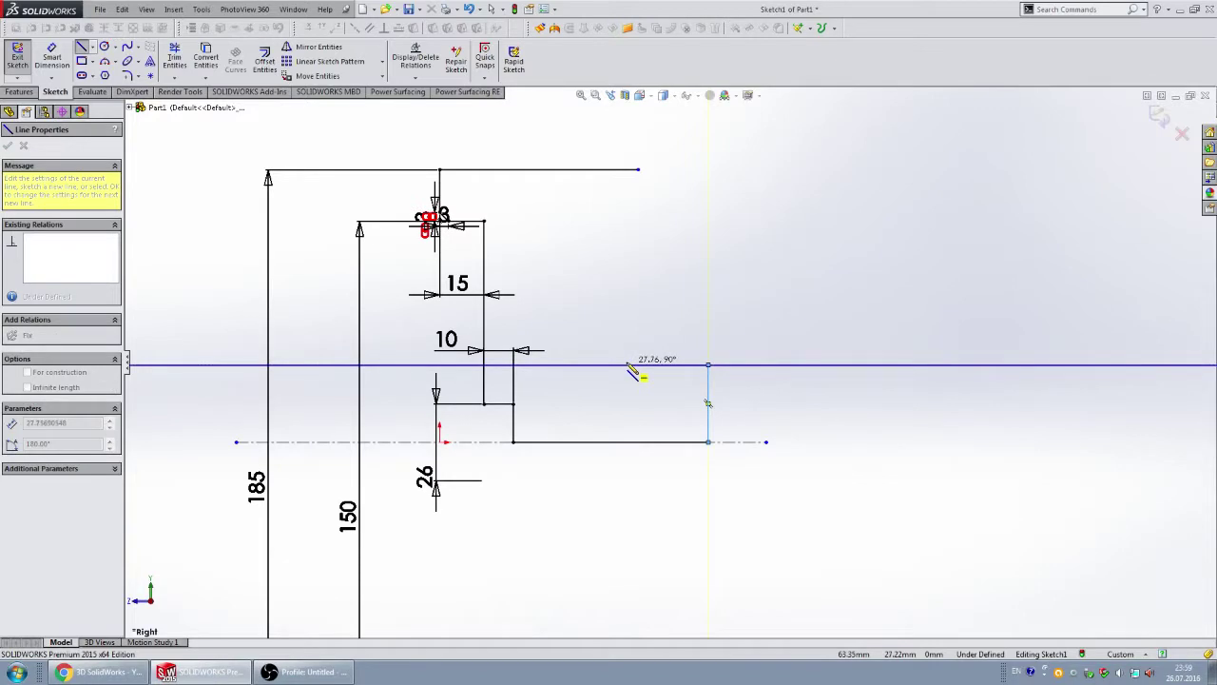
{"action": "left_click", "coordinate": [633, 365]}
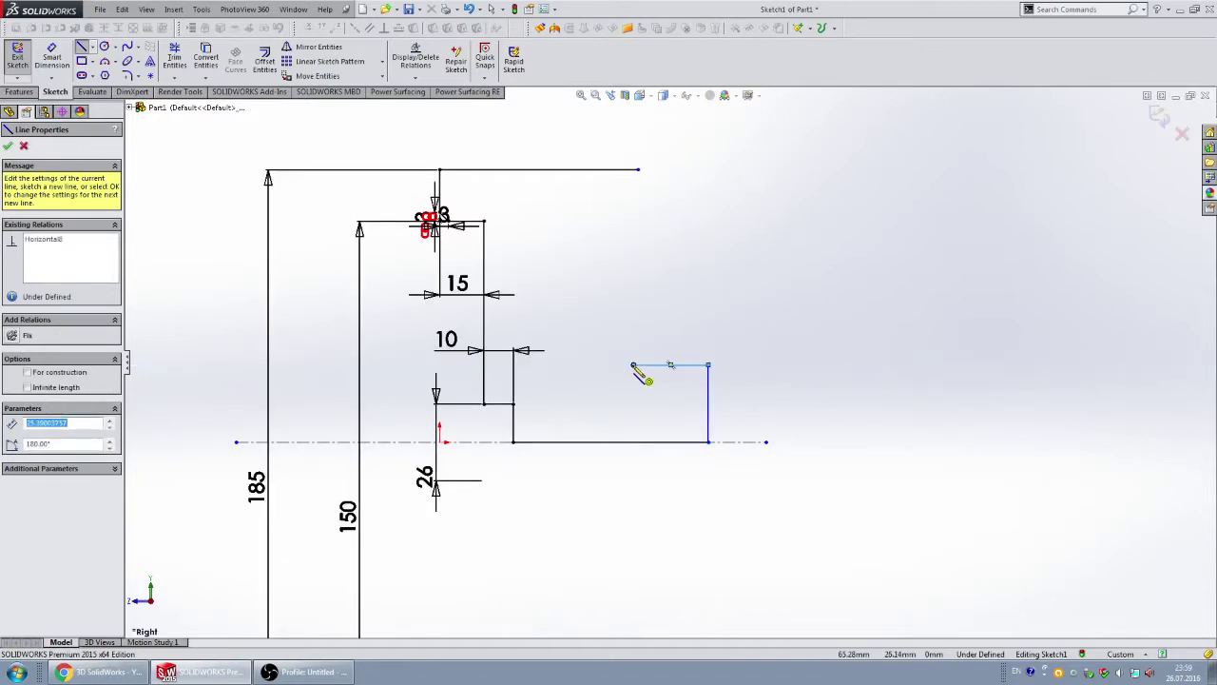
{"action": "left_click", "coordinate": [634, 339]}
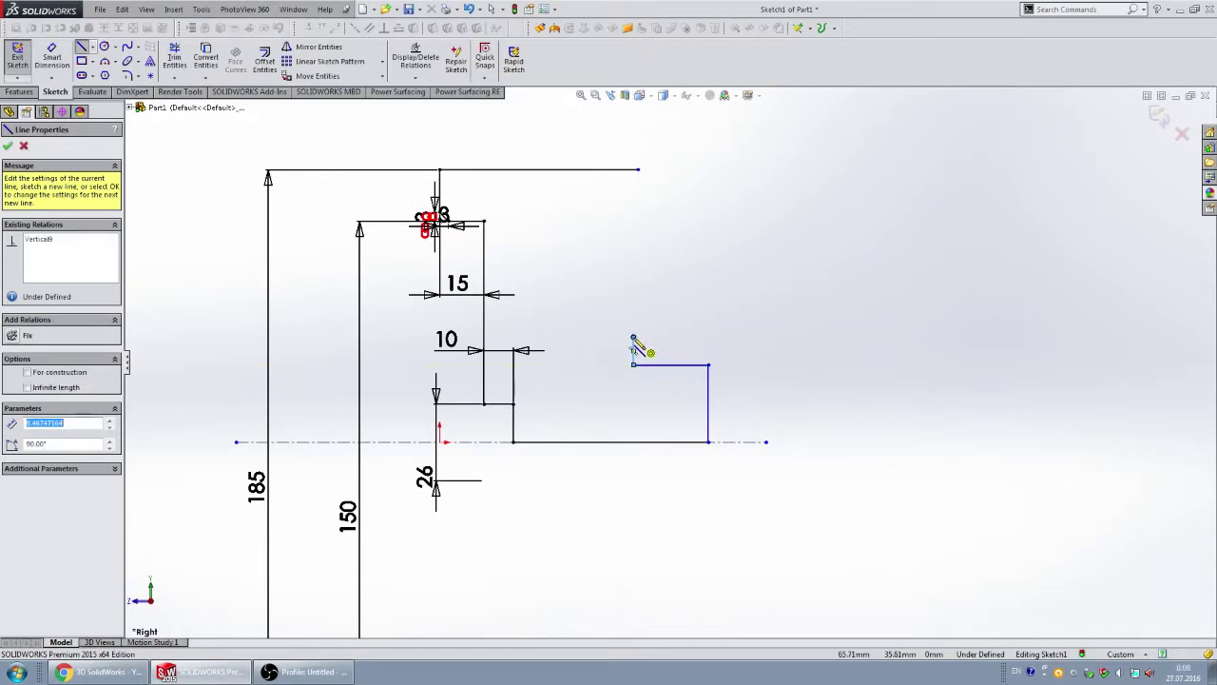
{"action": "left_click", "coordinate": [539, 337]}
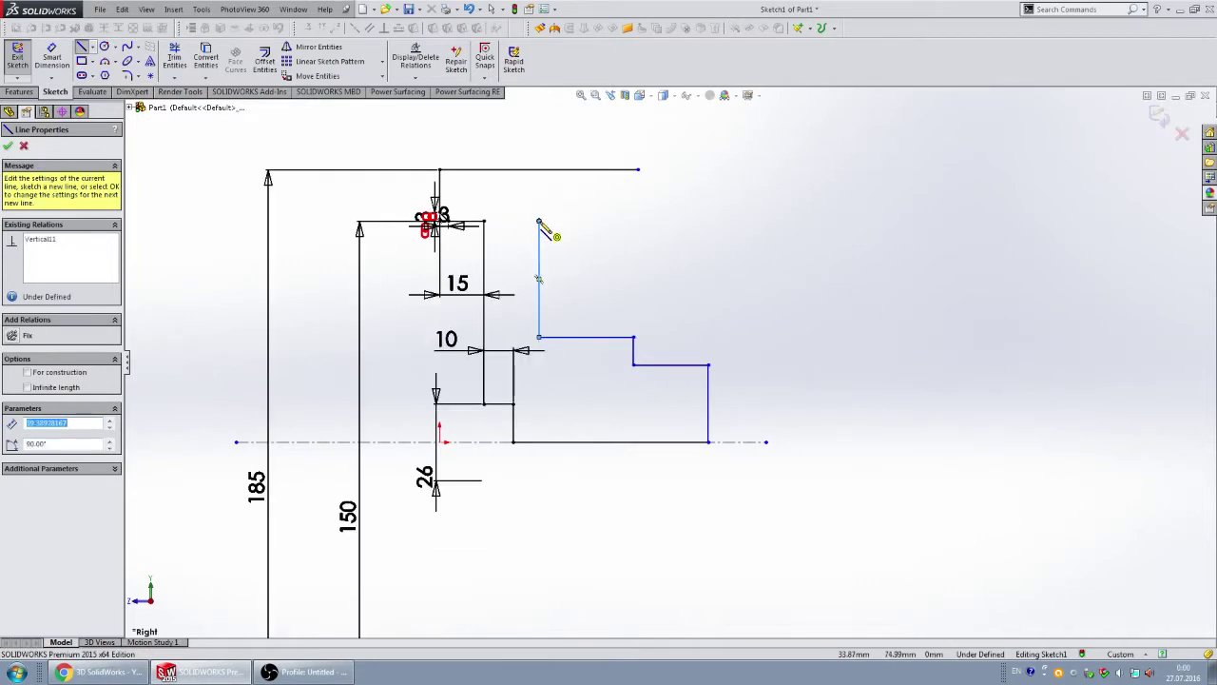
{"action": "left_click", "coordinate": [539, 221]}
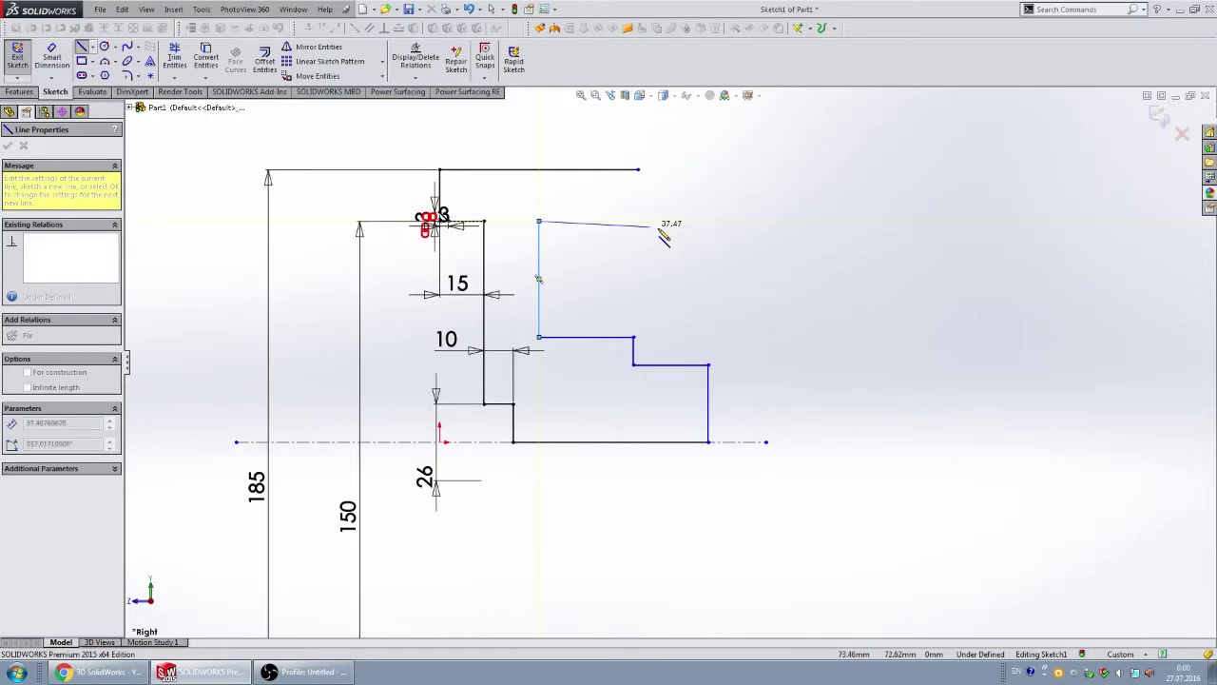
{"action": "double_click", "coordinate": [702, 227]}
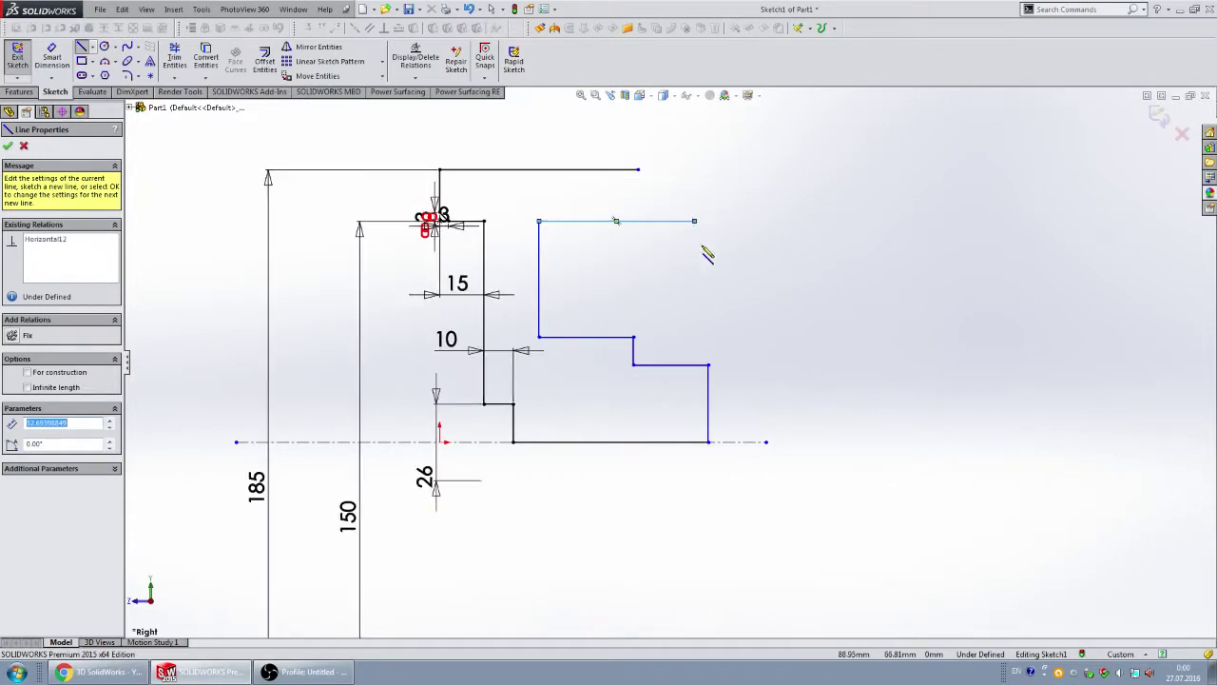
{"action": "left_click", "coordinate": [695, 170]}
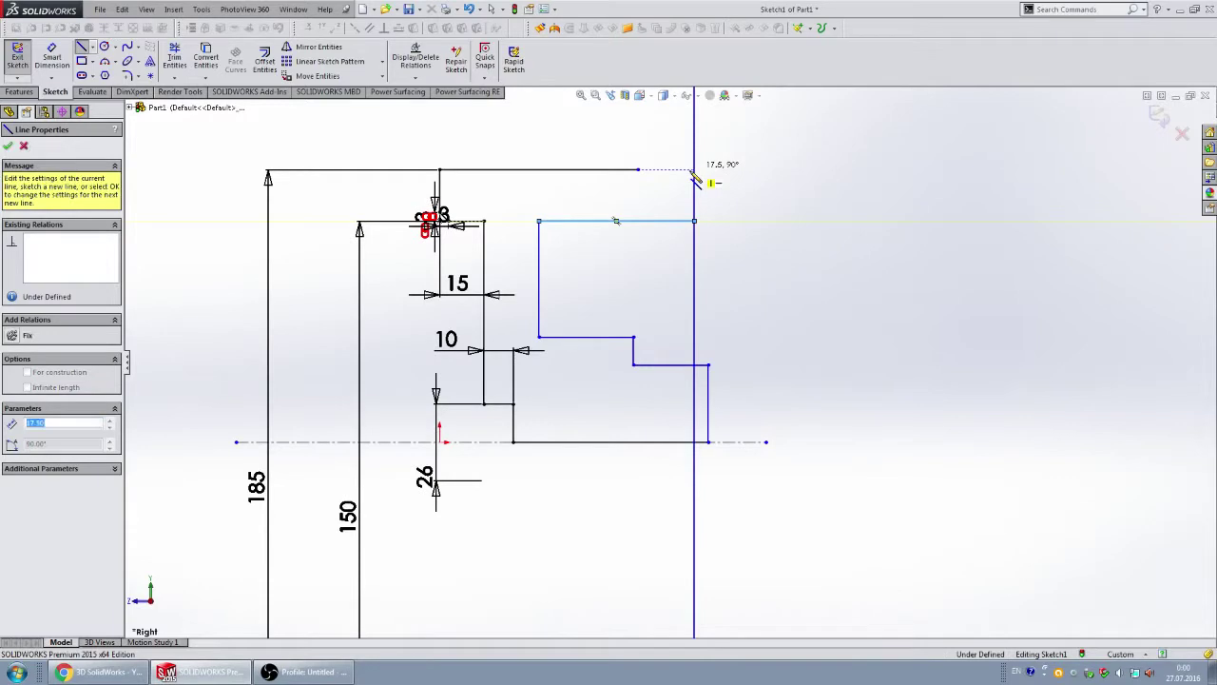
{"action": "key", "text": "Escape"}
- Stretch the top line's endpoint onto the new vertical side to close the profile
{"action": "left_click_drag", "start_coordinate": [638, 171], "coordinate": [689, 171]}
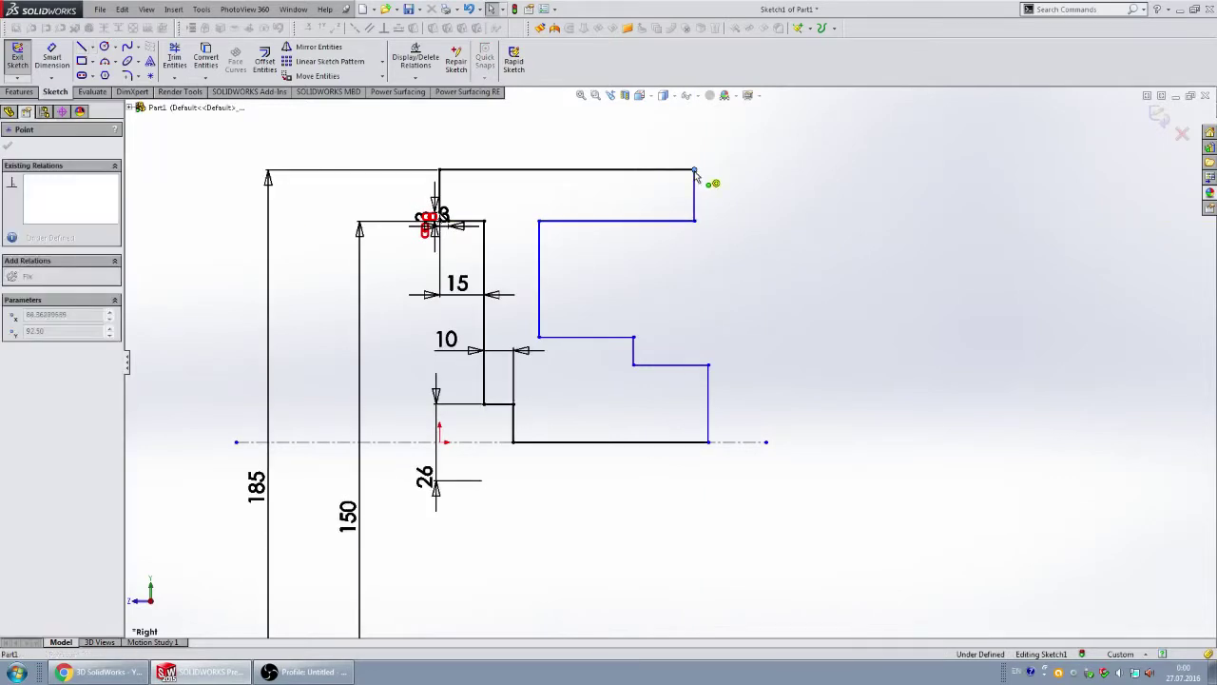
{"action": "key", "text": "Escape"}
{"action": "left_click", "coordinate": [138, 76]}
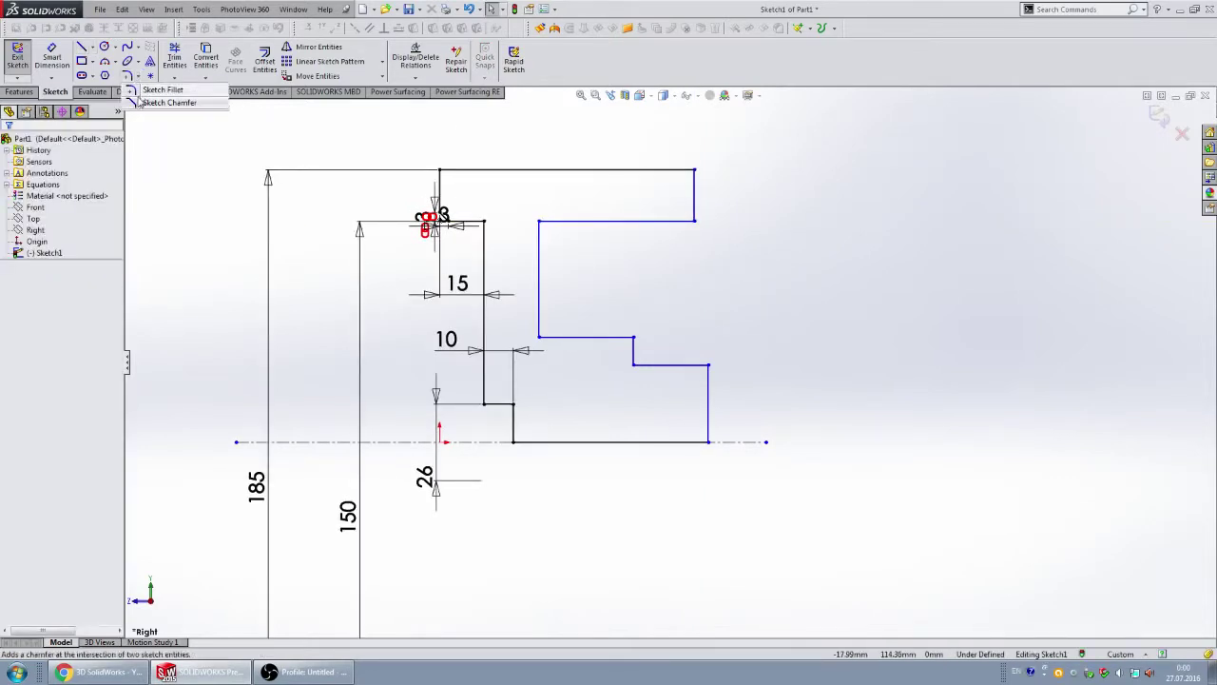
- Add a matching 3 mm equal-distance chamfer at the profile's upper-right corner
{"action": "left_click", "coordinate": [140, 101]}
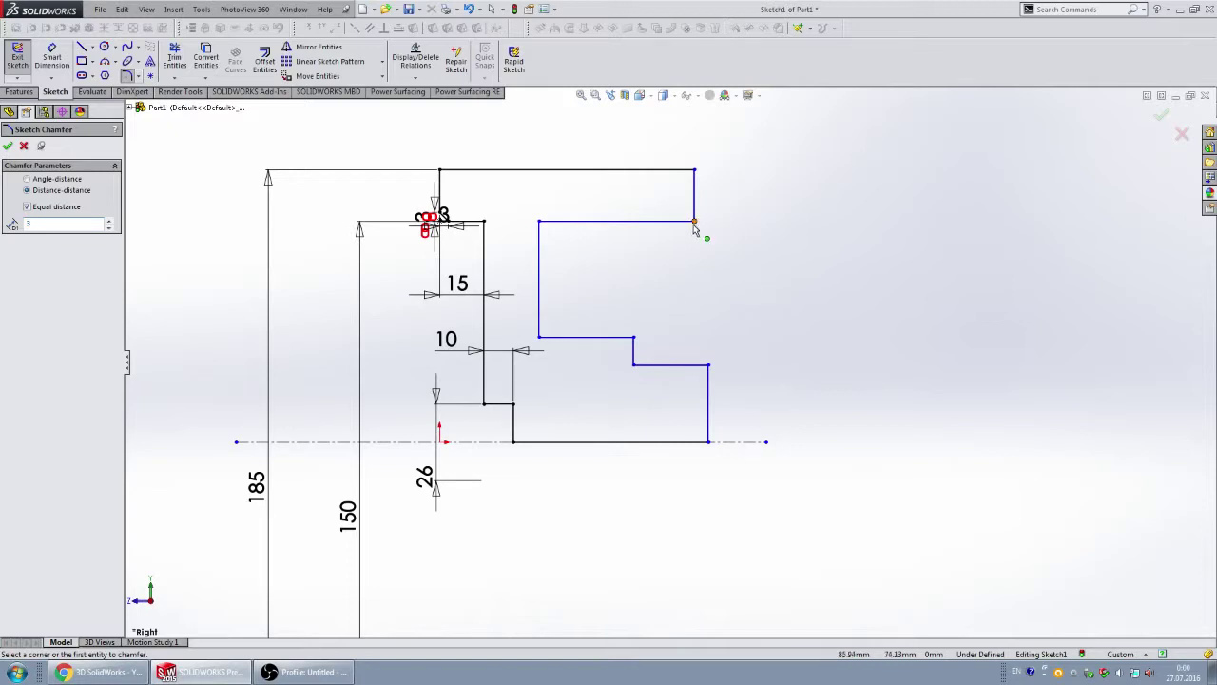
{"action": "left_click", "coordinate": [695, 222]}
{"action": "left_click", "coordinate": [8, 146]}
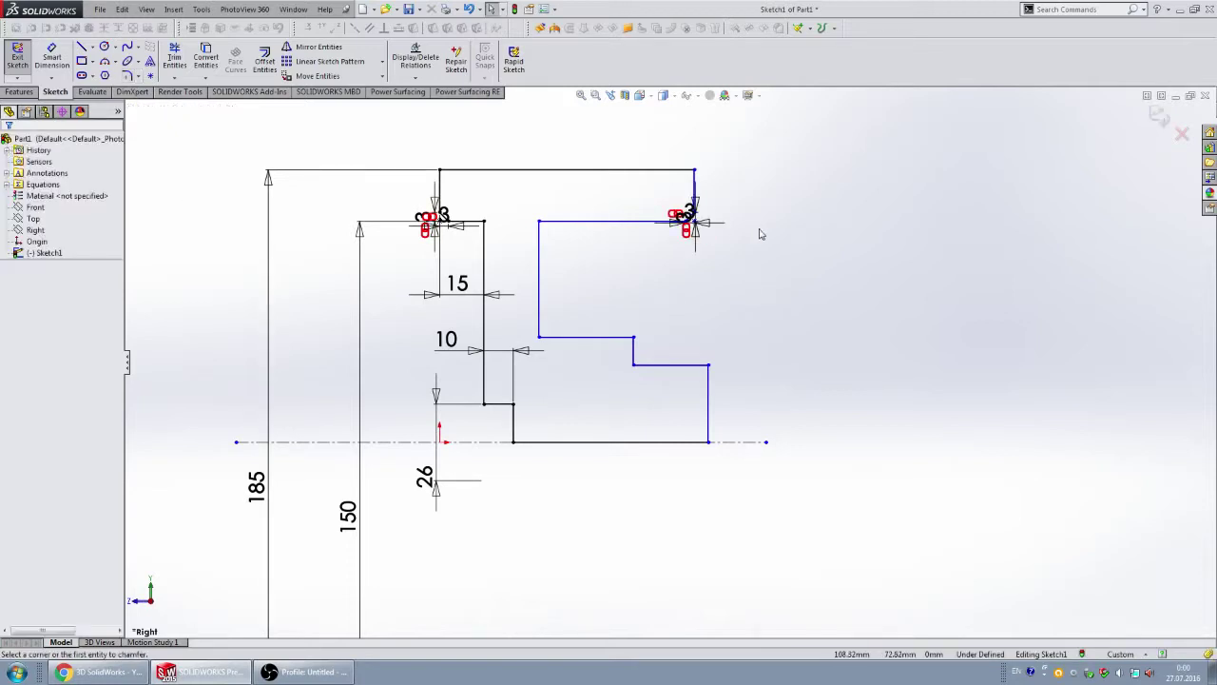
{"action": "left_click", "coordinate": [52, 56]}
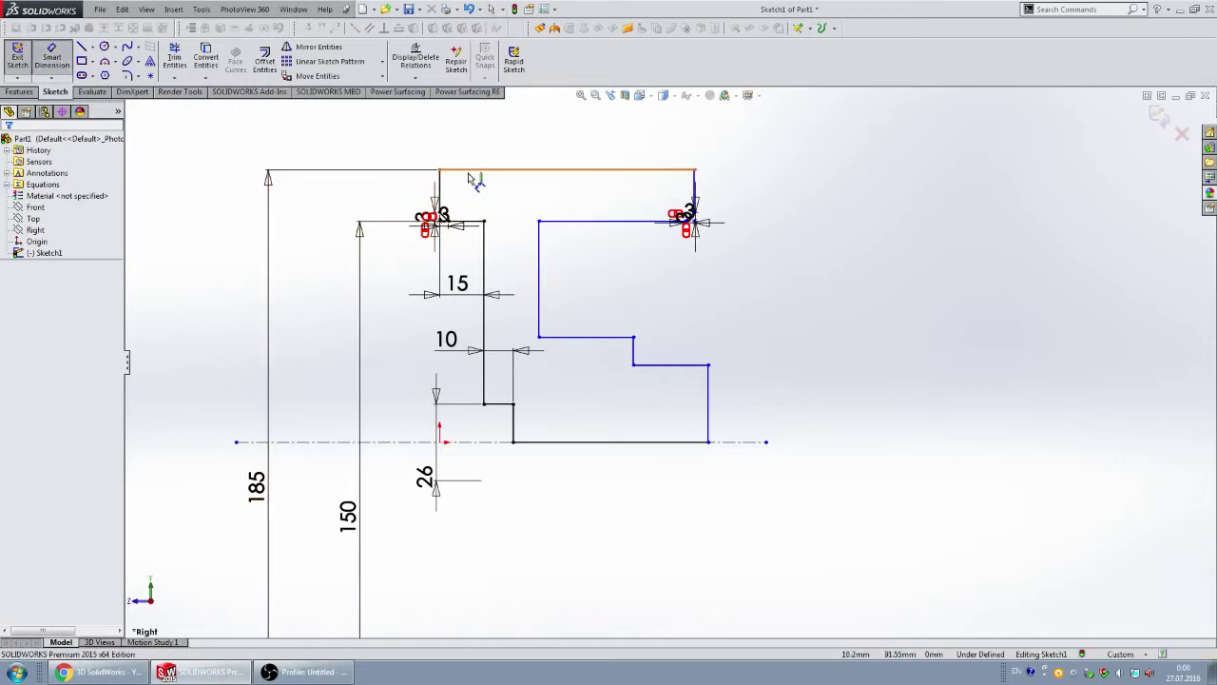
- Dimension the top line between its two ends to 78 mm
{"action": "left_click", "coordinate": [440, 182]}
{"action": "left_click", "coordinate": [696, 190]}
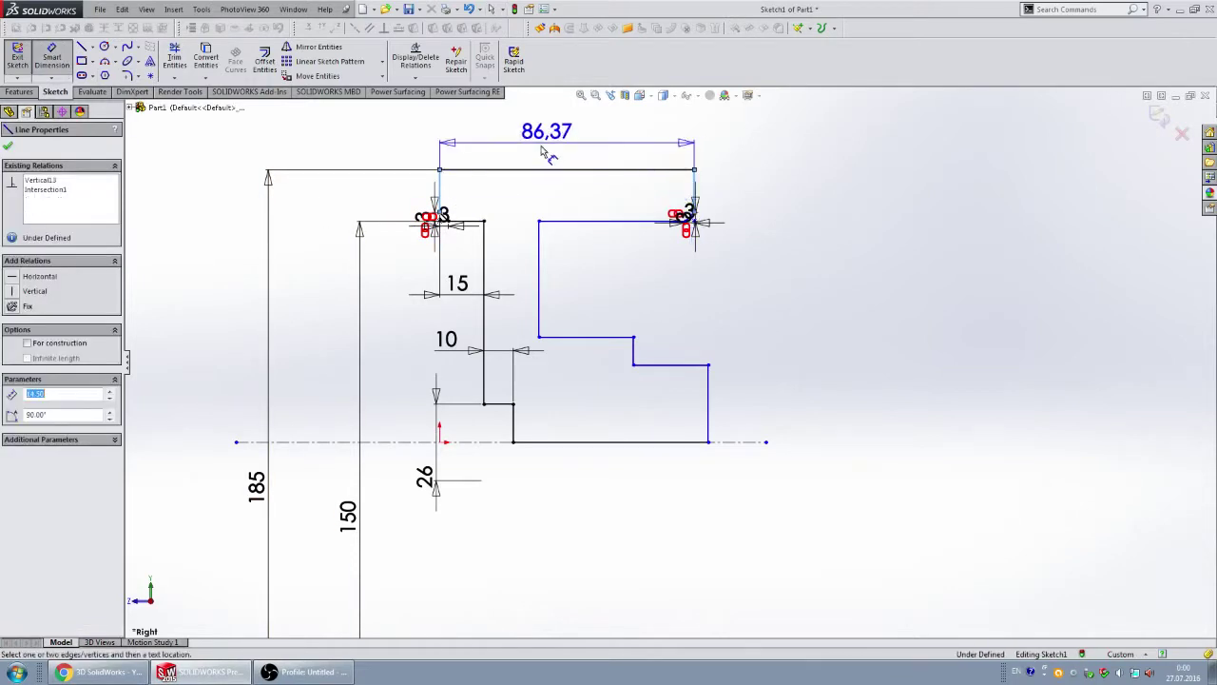
{"action": "scroll", "coordinate": [625, 183], "scroll_direction": "up", "scroll_amount": 2}
{"action": "left_click", "coordinate": [582, 176]}
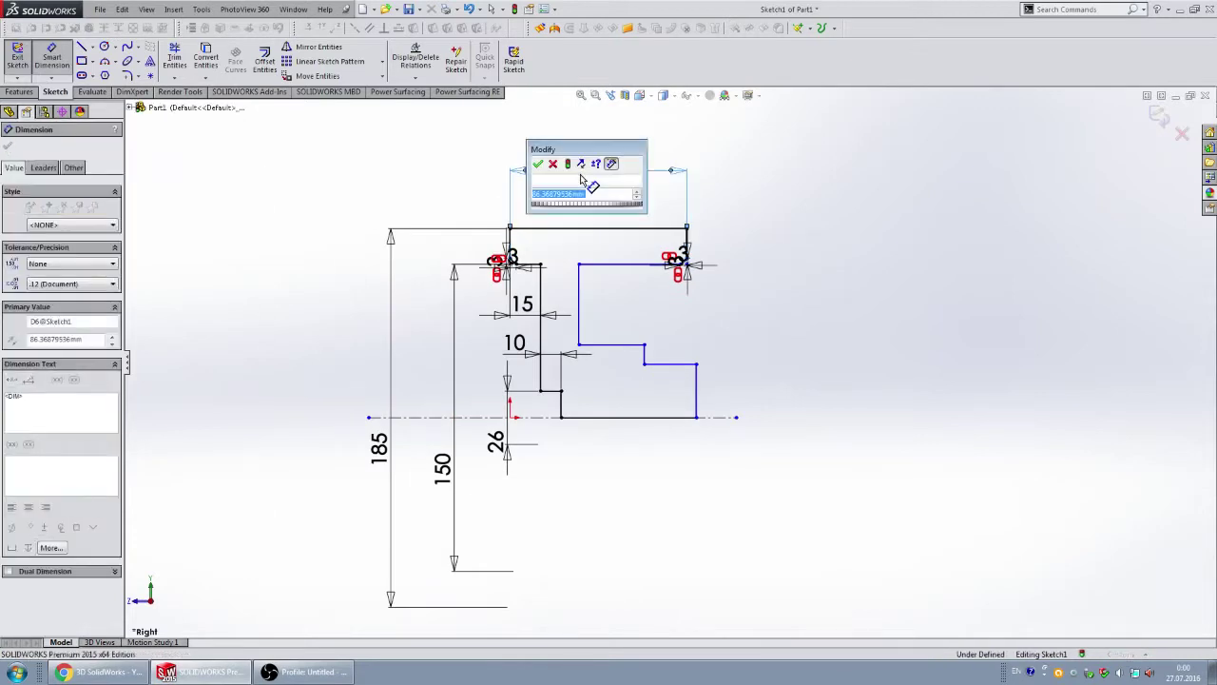
{"action": "type", "text": "78"}
{"action": "key", "text": "Return"}
{"action": "scroll", "coordinate": [576, 253], "scroll_direction": "down", "scroll_amount": 2}
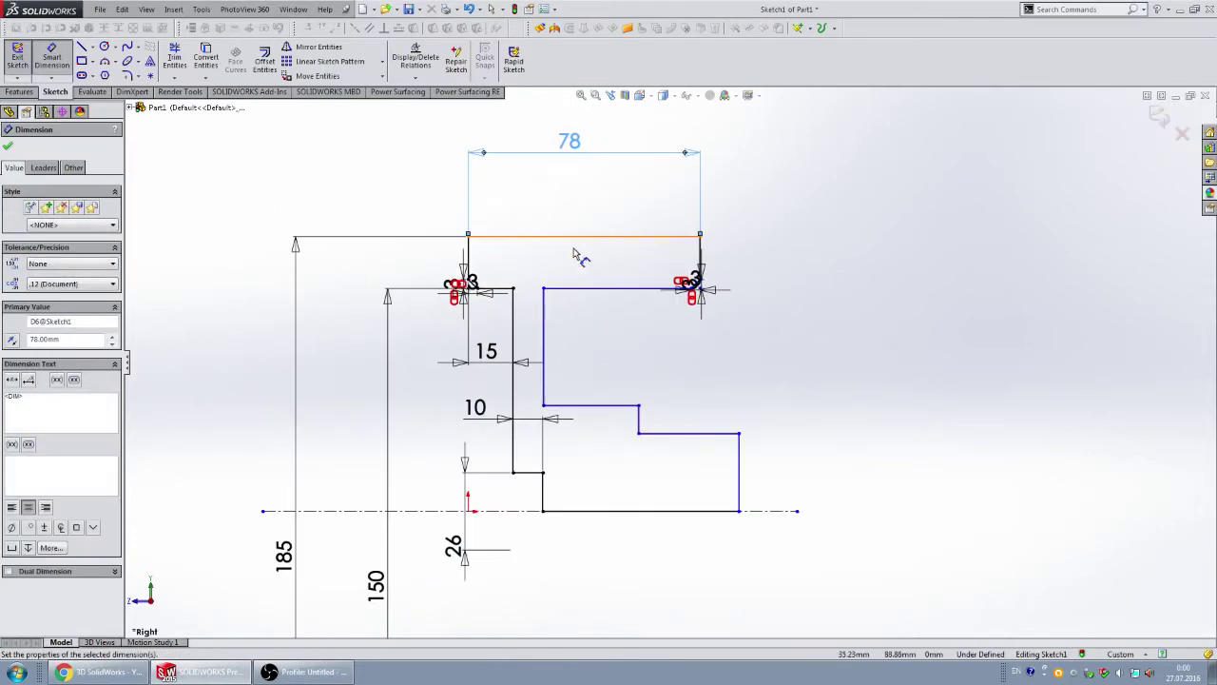
{"action": "scroll", "coordinate": [524, 231], "scroll_direction": "down", "scroll_amount": 2}
{"action": "scroll", "coordinate": [718, 354], "scroll_direction": "up", "scroll_amount": 4}
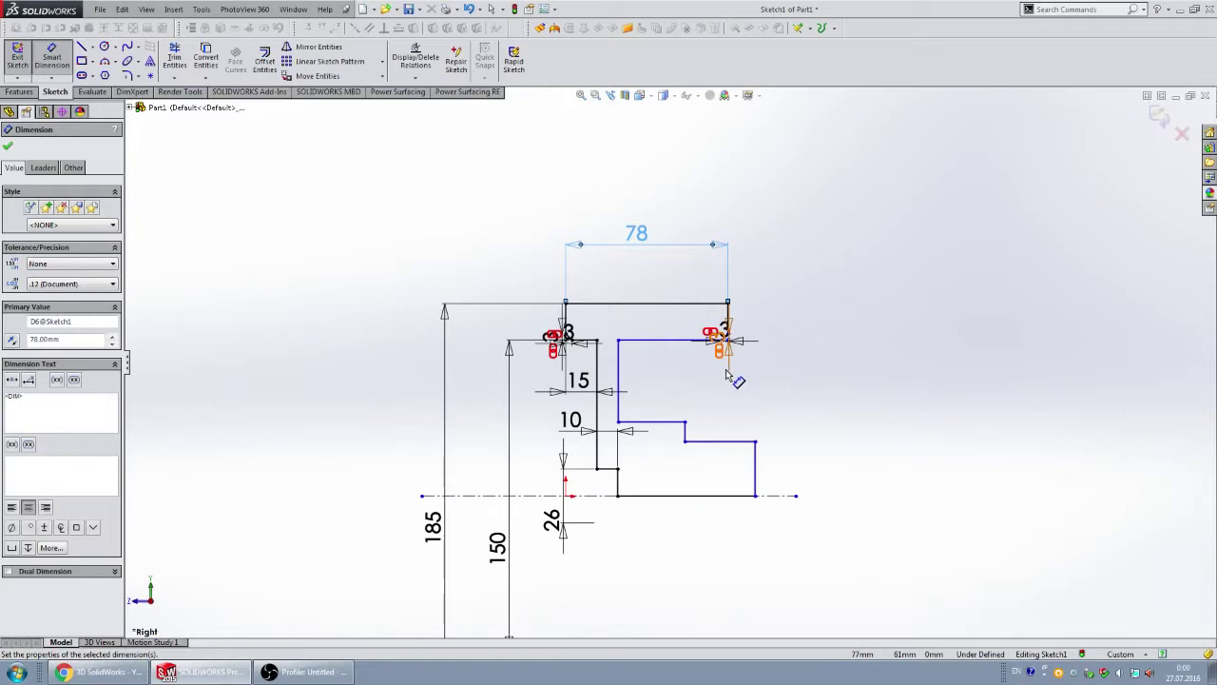
{"action": "scroll", "coordinate": [708, 370], "scroll_direction": "down", "scroll_amount": 3}
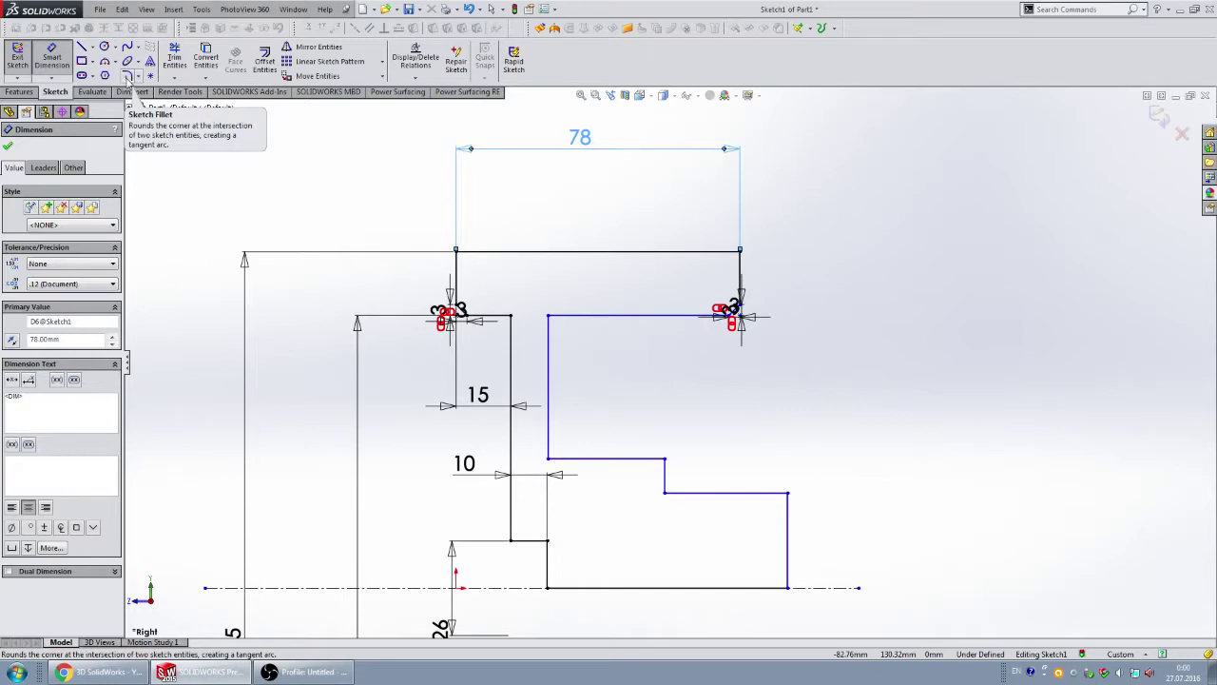
- Round the profile's top-left and lower-left corners with R3 sketch fillets
{"action": "left_click", "coordinate": [126, 78]}
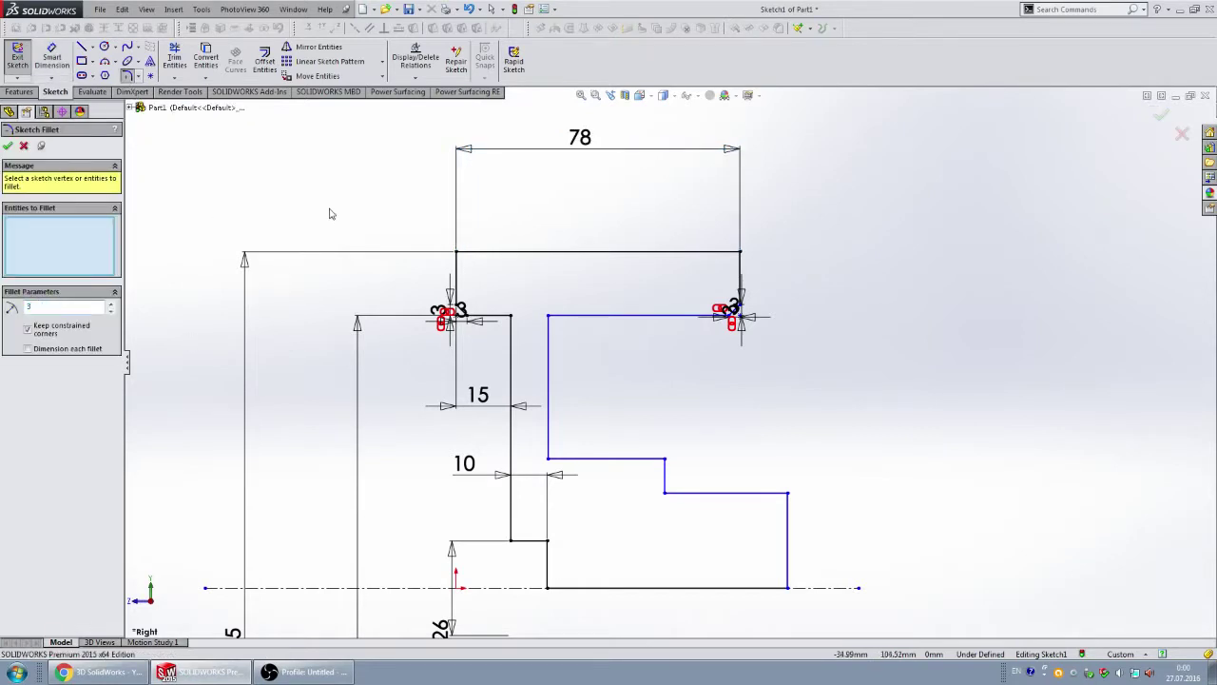
{"action": "left_click", "coordinate": [549, 317]}
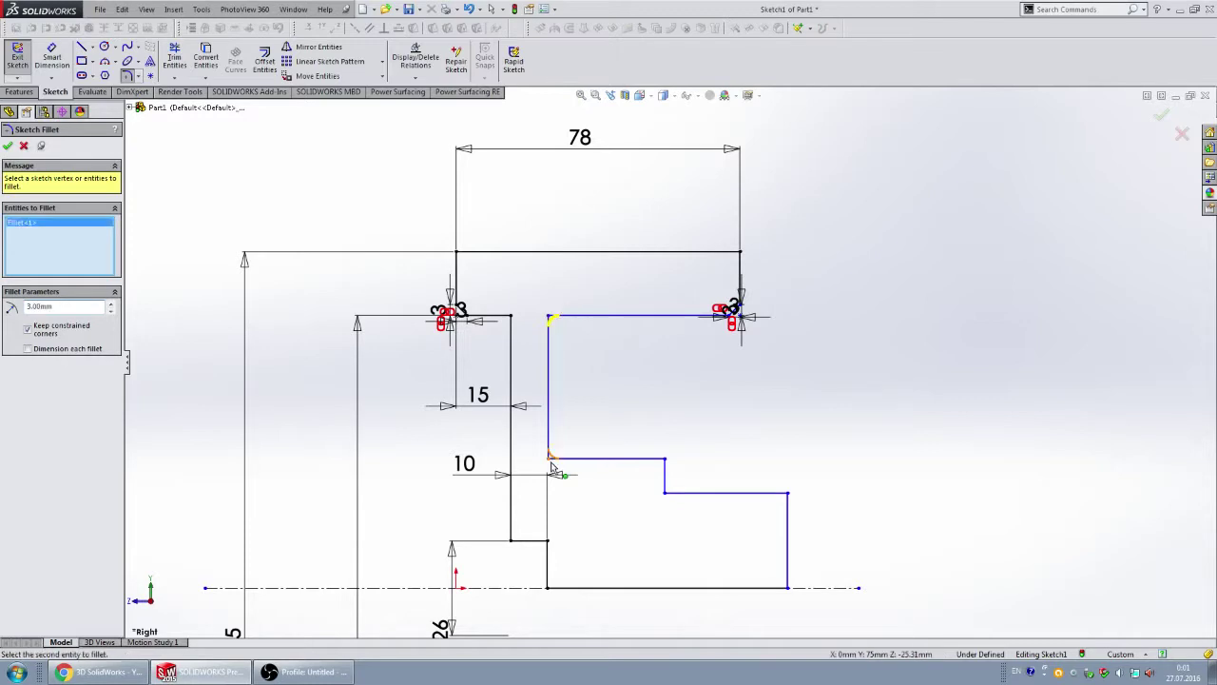
{"action": "left_click", "coordinate": [549, 458]}
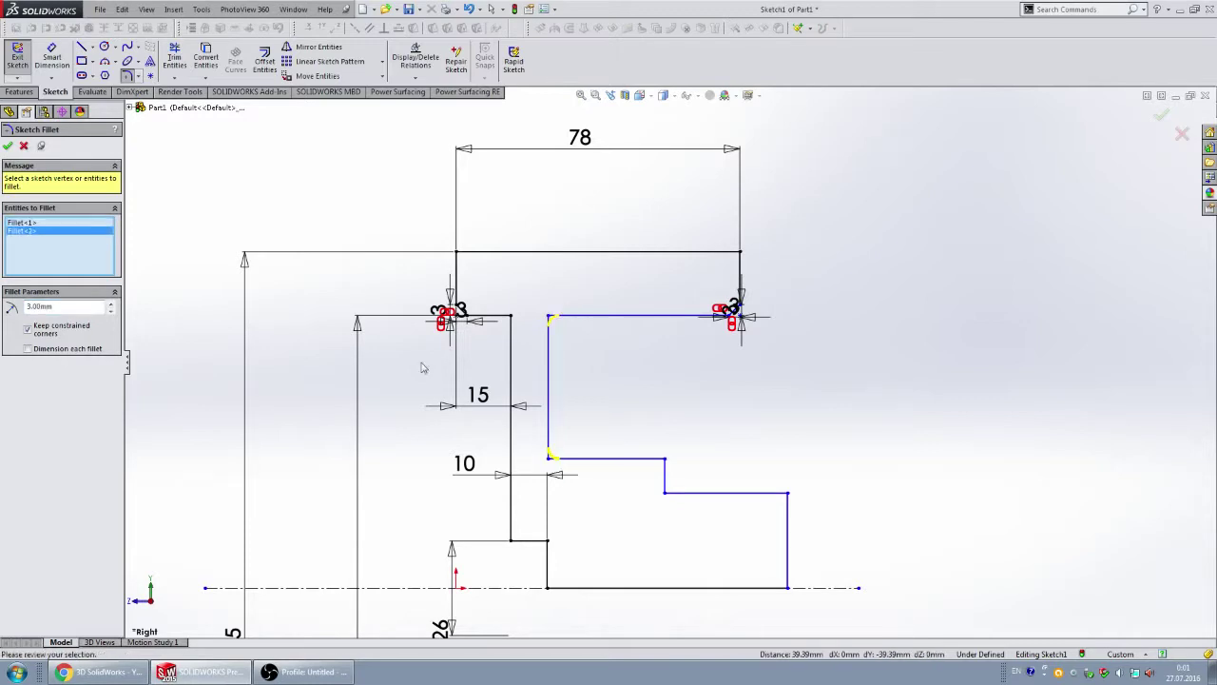
{"action": "left_click", "coordinate": [7, 147]}
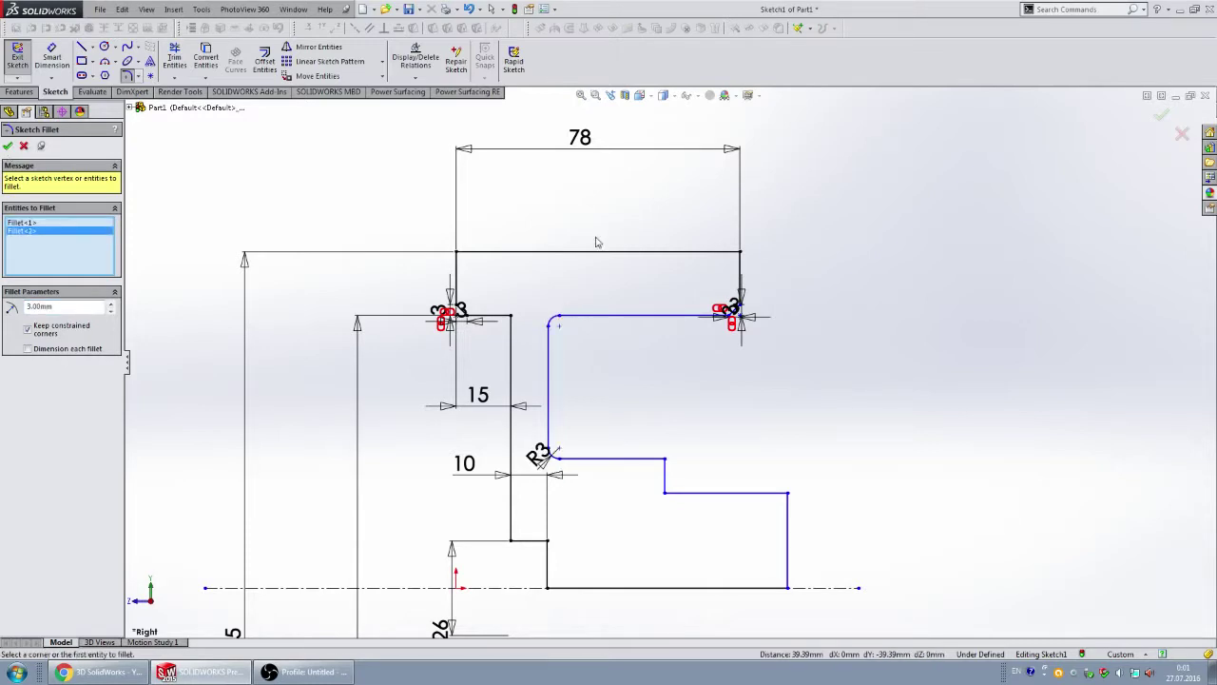
{"action": "left_click", "coordinate": [8, 146]}
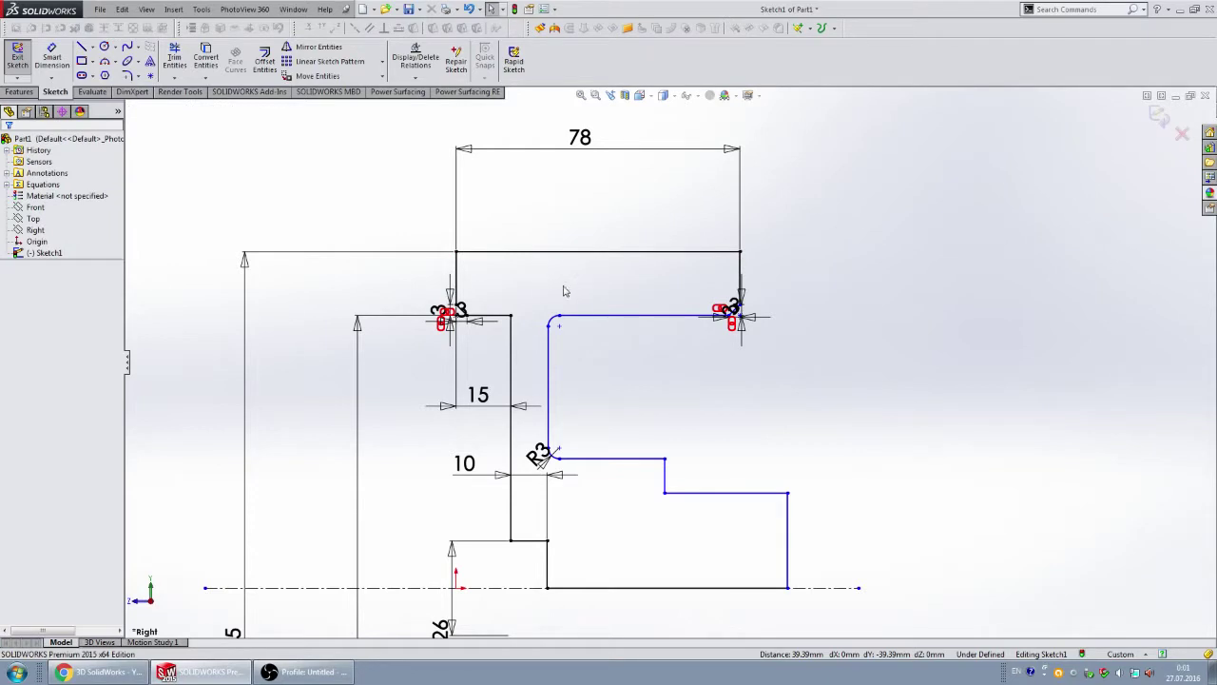
- Set the horizontal distance between the left side and the right vertical line to 47 mm
{"action": "left_click", "coordinate": [49, 57]}
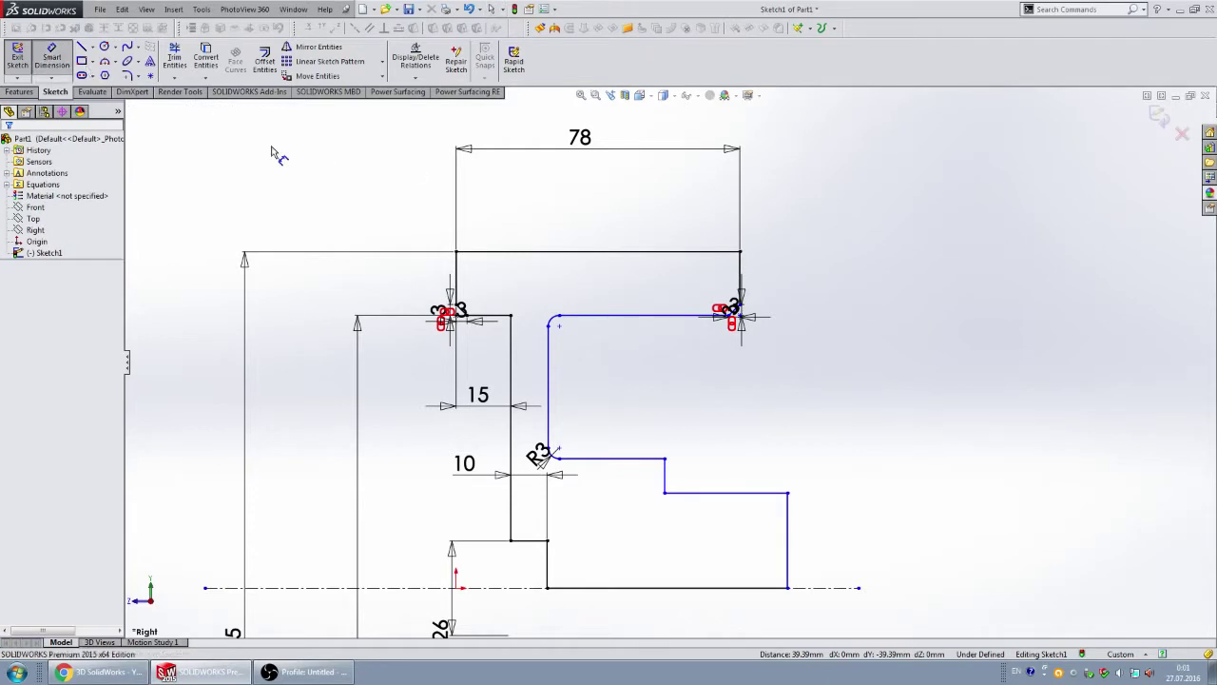
{"action": "left_click", "coordinate": [740, 278]}
{"action": "left_click", "coordinate": [549, 380]}
{"action": "left_click", "coordinate": [641, 392]}
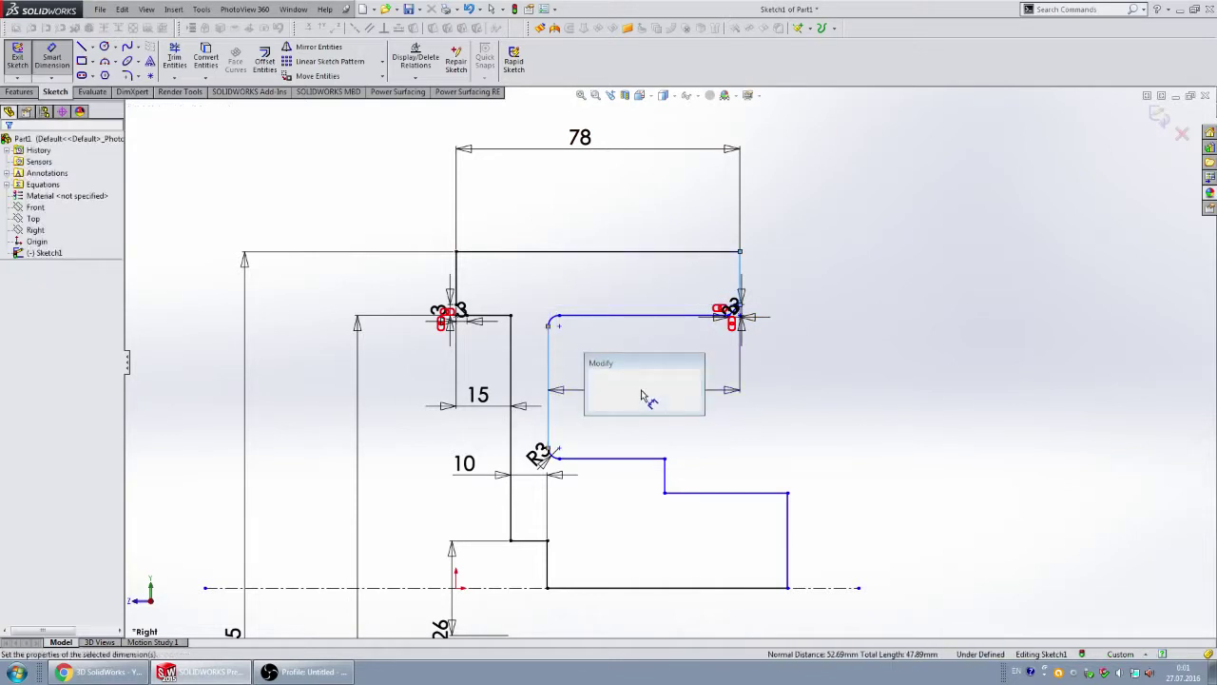
{"action": "type", "text": "47"}
{"action": "key", "text": "Return"}
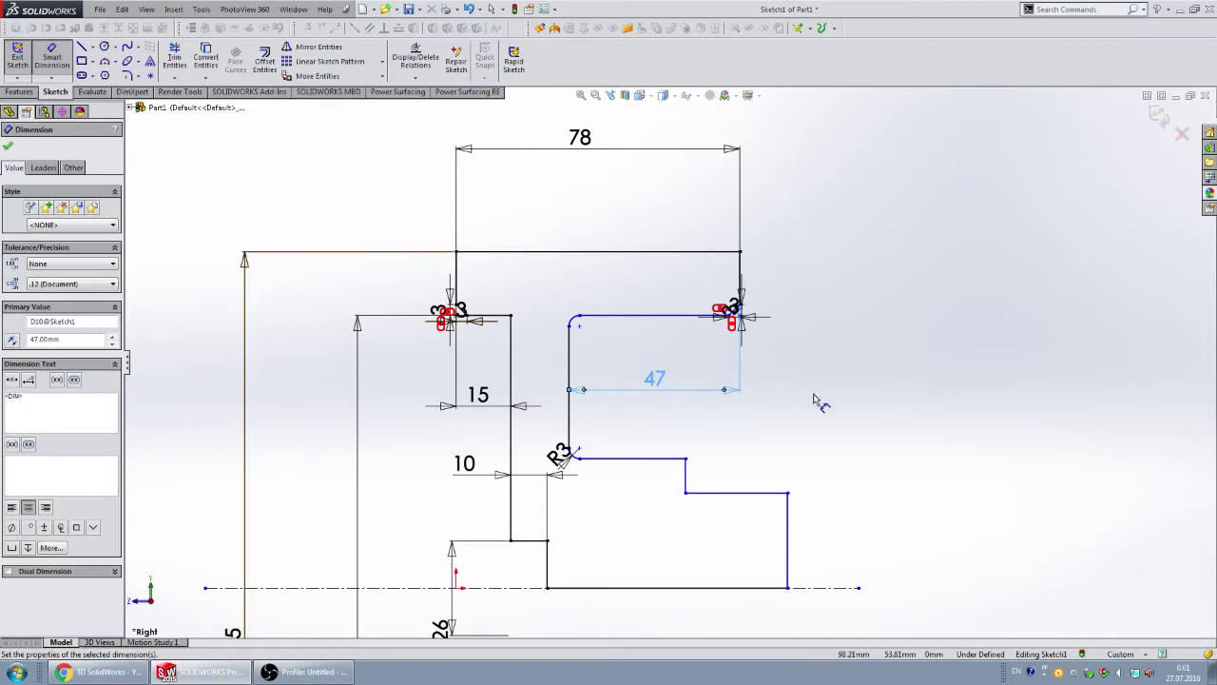
{"action": "key", "text": "Escape"}
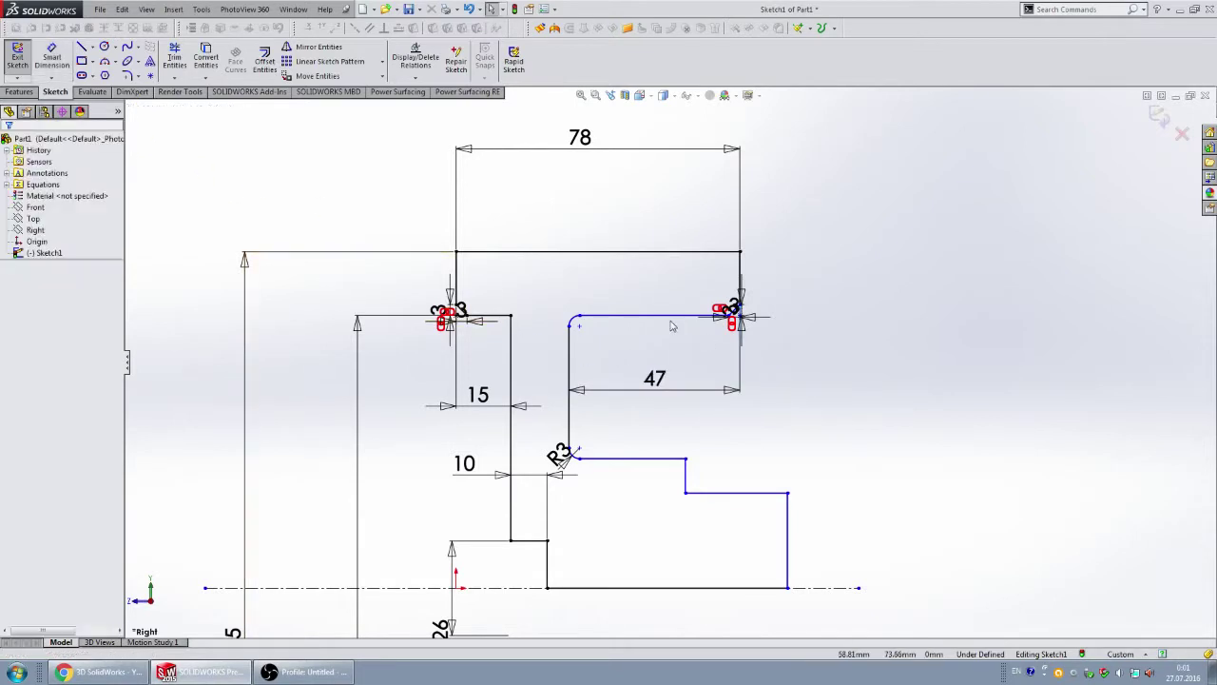
- Make the profile's upper edge collinear with the hub's top edge
{"action": "left_click", "coordinate": [611, 316]}
{"action": "left_click", "coordinate": [490, 316], "text": "ctrl"}
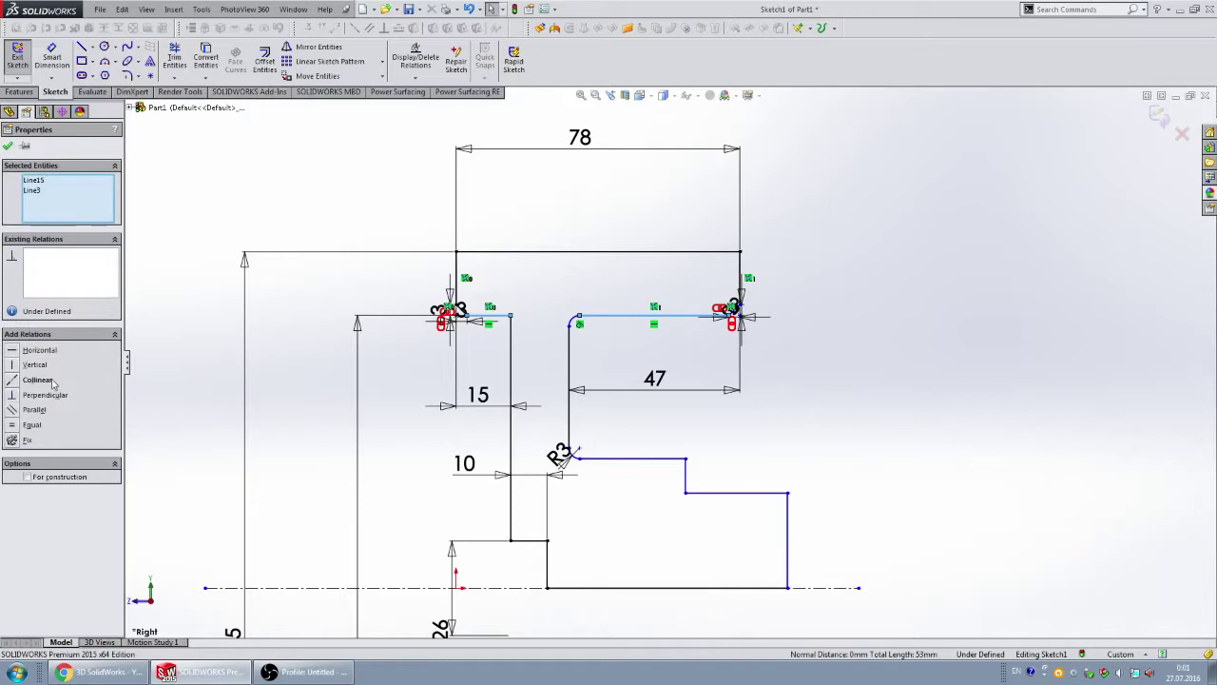
{"action": "left_click", "coordinate": [15, 381]}
{"action": "key", "text": "Escape"}
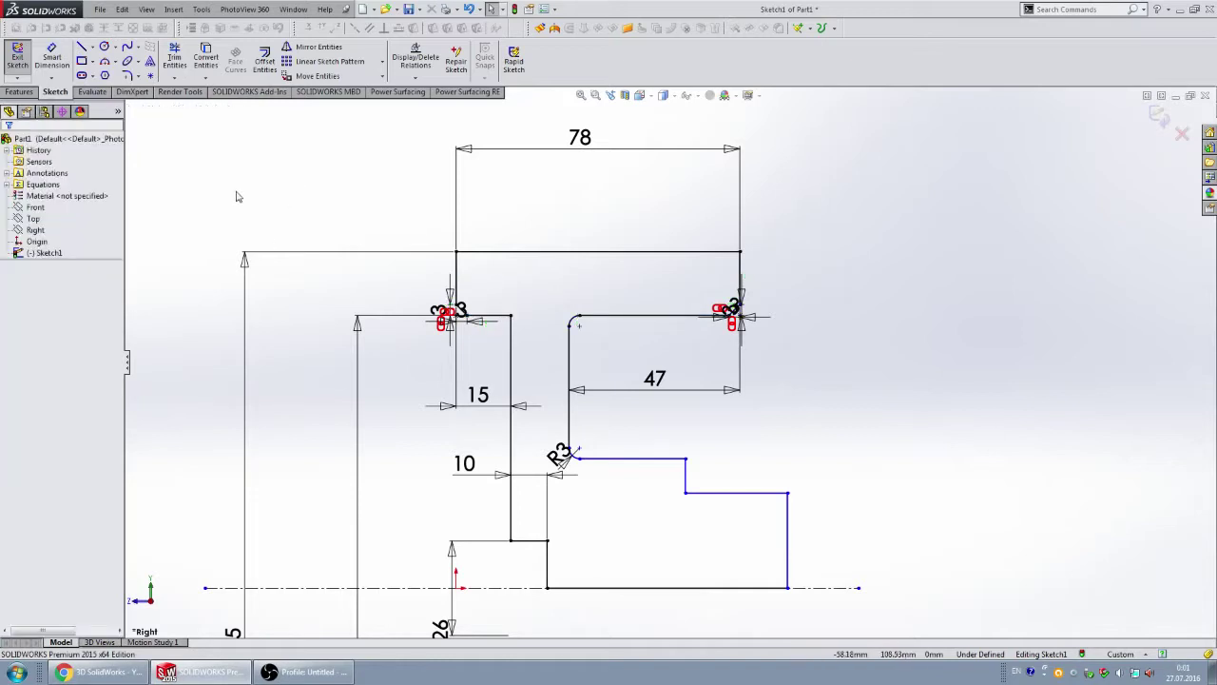
{"action": "left_click", "coordinate": [128, 75]}
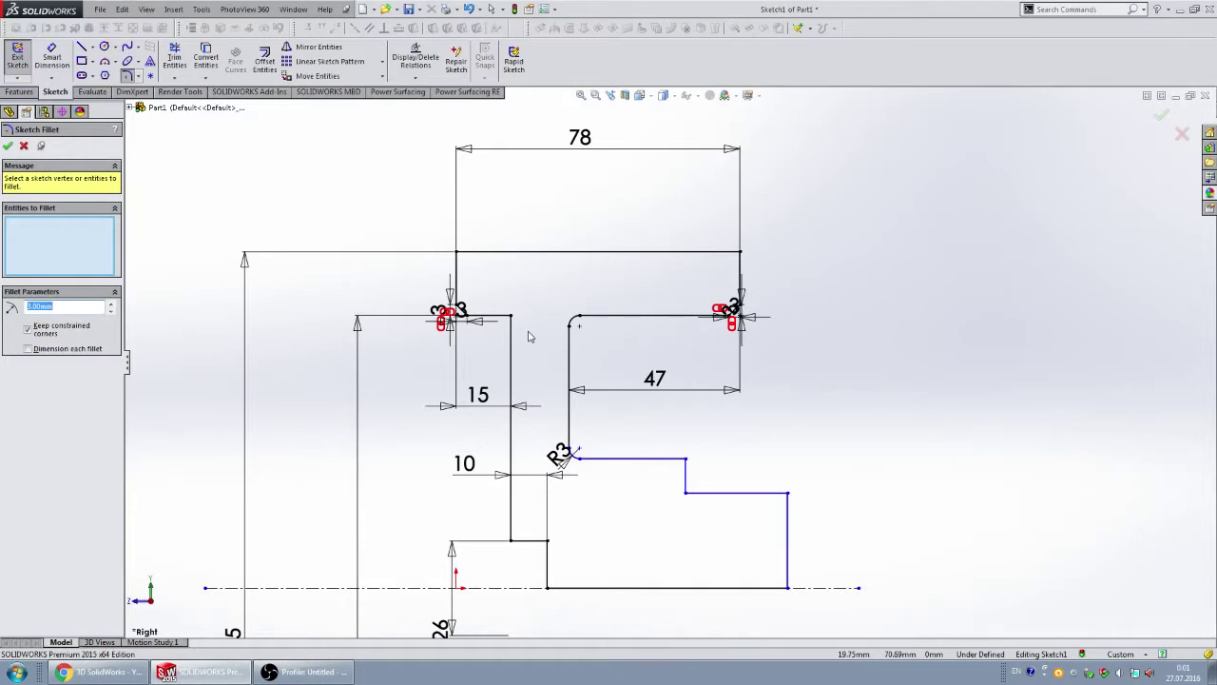
- Round the hub's top-right corner with an R3 sketch fillet
{"action": "left_click", "coordinate": [509, 318]}
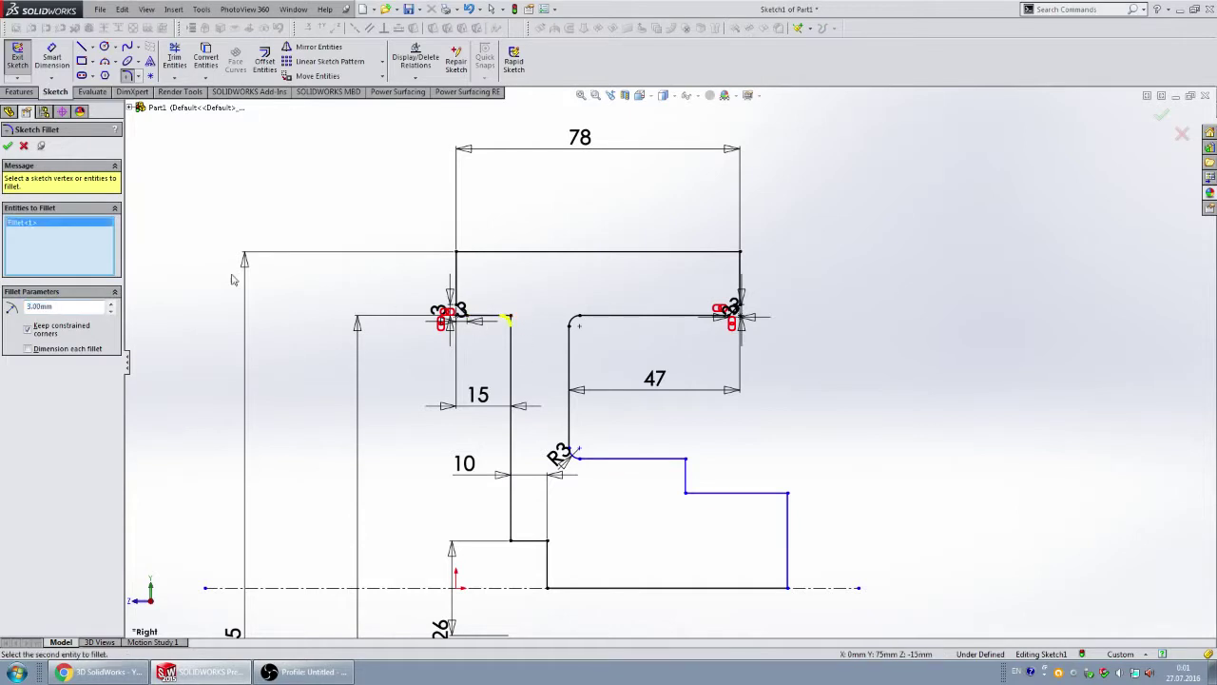
{"action": "left_click", "coordinate": [8, 147]}
{"action": "left_click", "coordinate": [8, 147]}
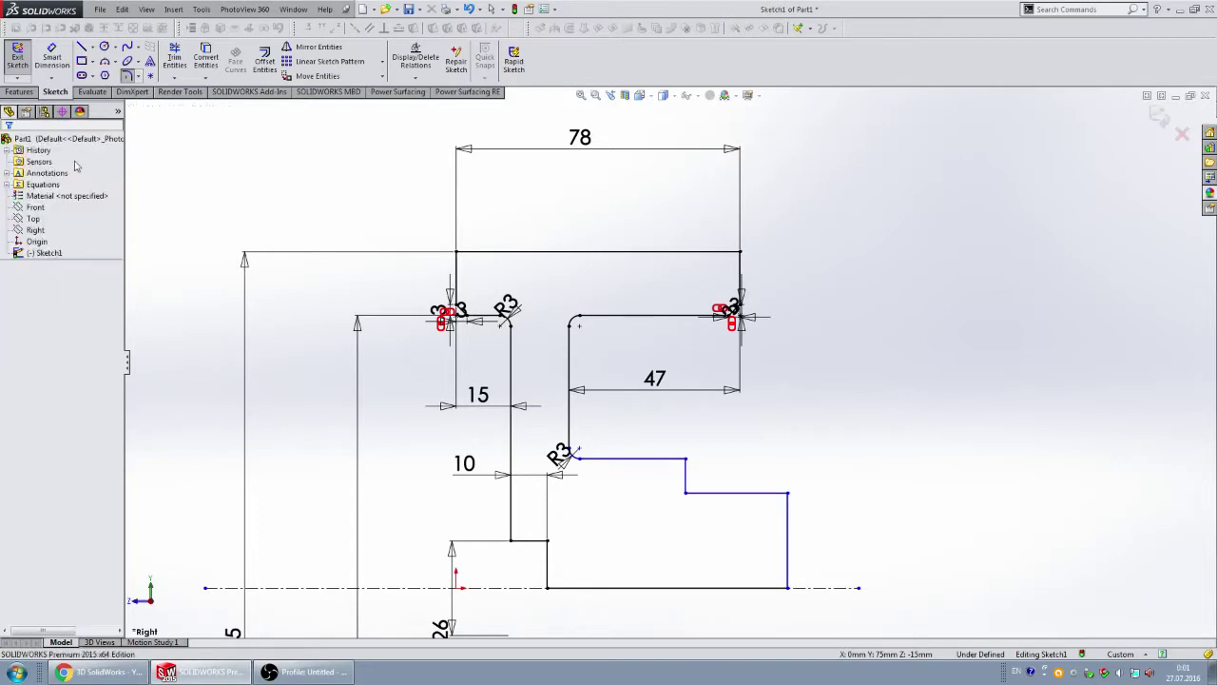
{"action": "scroll", "coordinate": [696, 320], "scroll_direction": "up", "scroll_amount": 3}
{"action": "scroll", "coordinate": [696, 319], "scroll_direction": "down", "scroll_amount": 3}
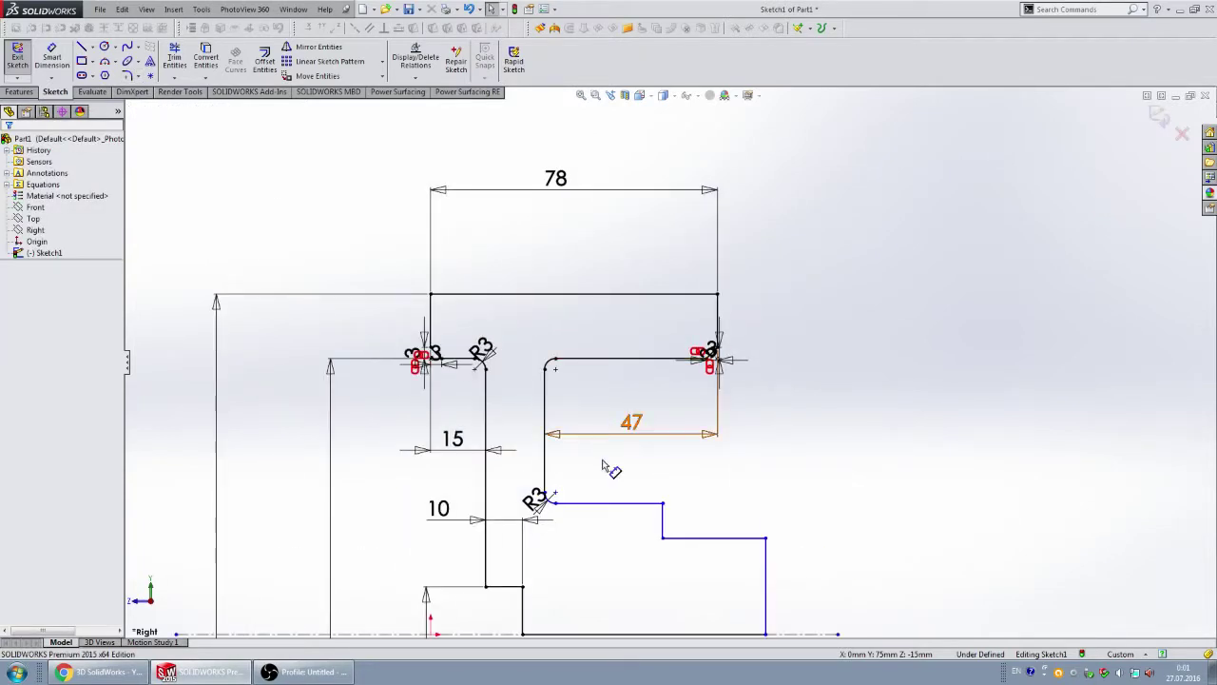
- Chamfer the lower inner profile corner with an equal-distance 1.50 mm sketch chamfer
{"action": "left_click", "coordinate": [138, 76]}
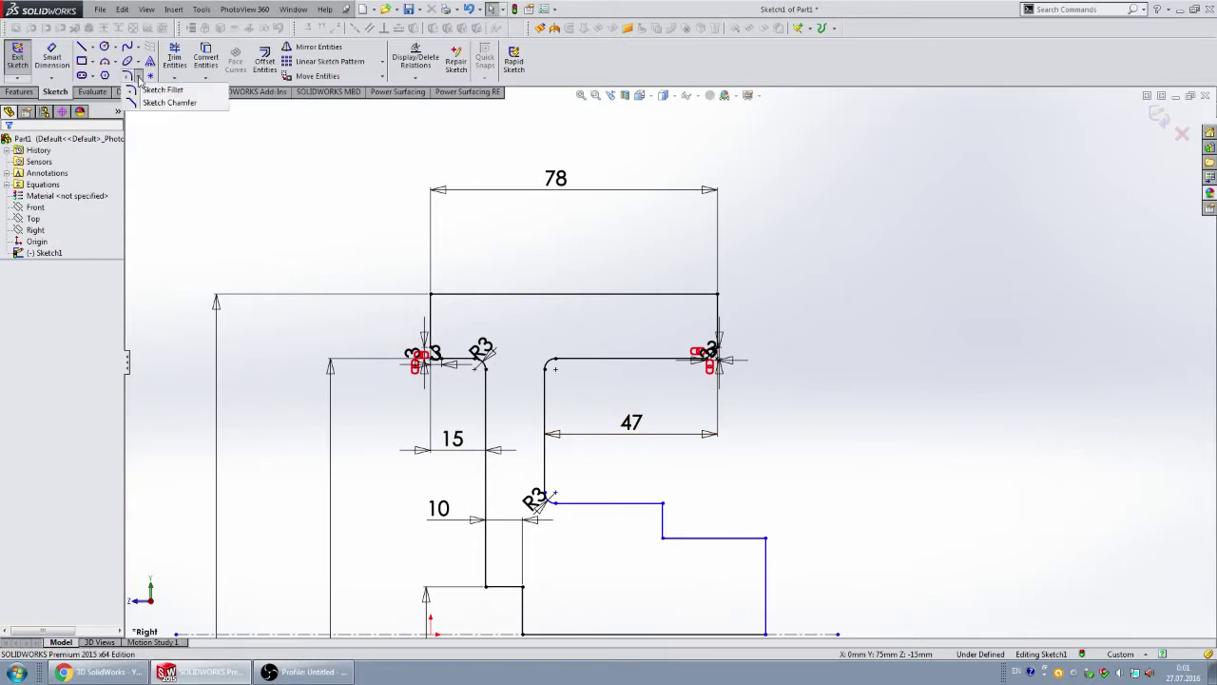
{"action": "left_click", "coordinate": [134, 102]}
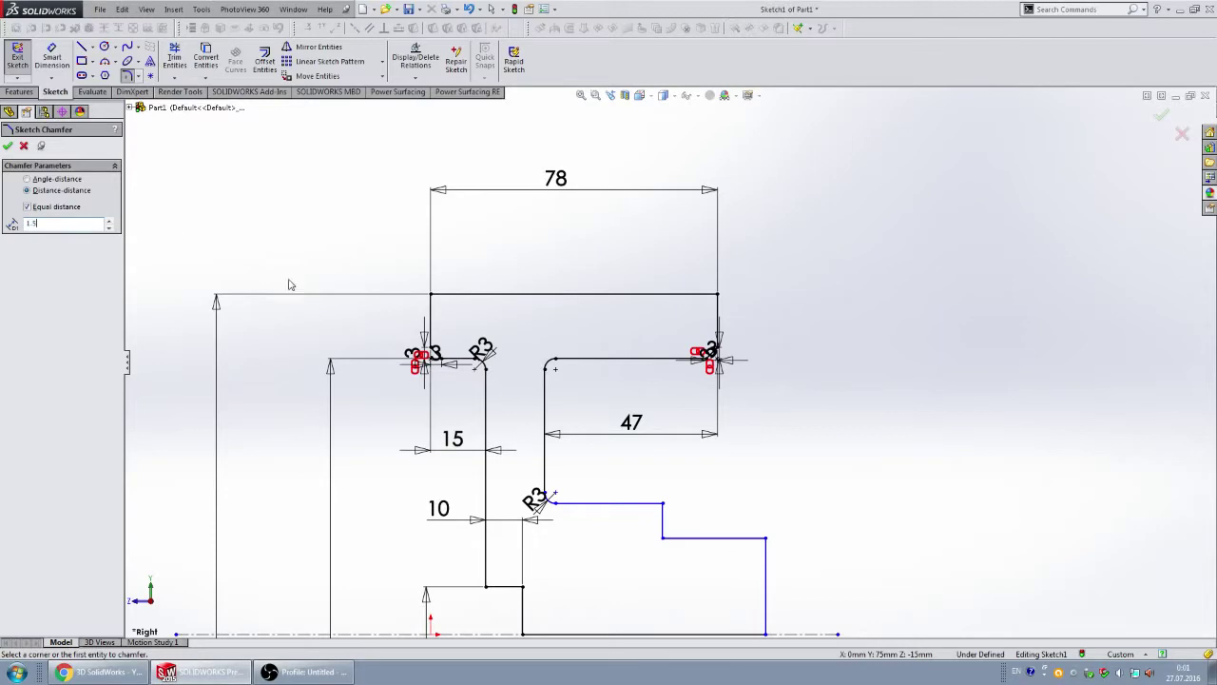
{"action": "left_click", "coordinate": [663, 502]}
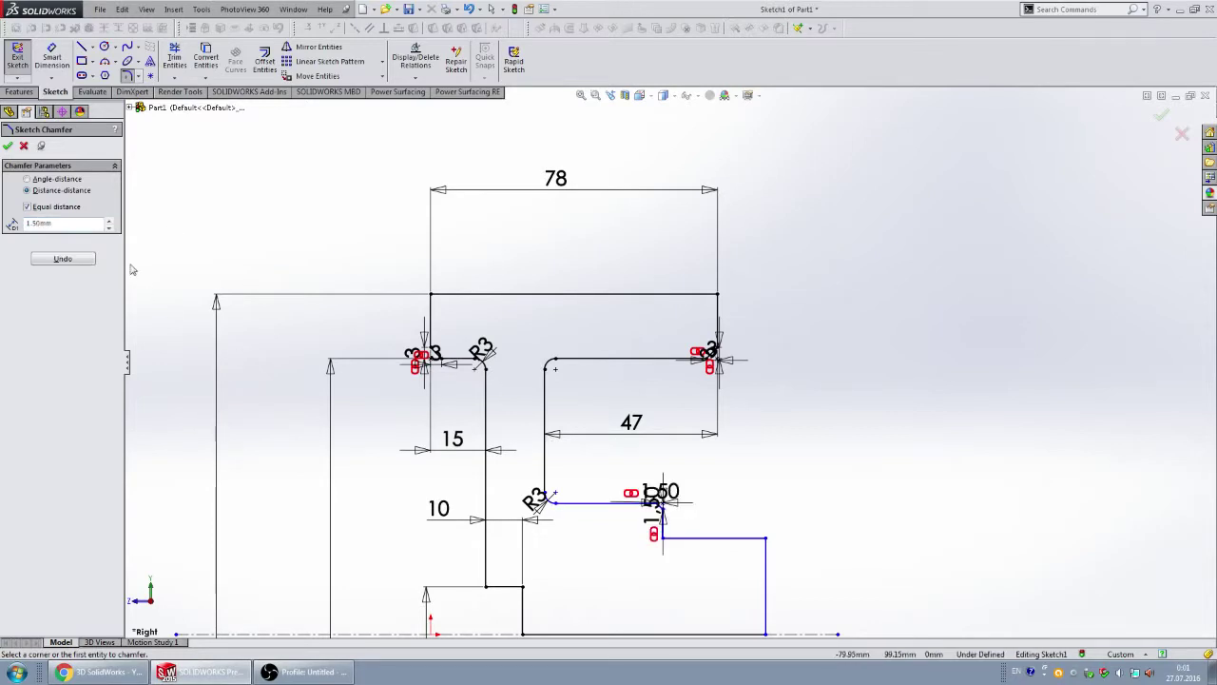
{"action": "left_click", "coordinate": [7, 145]}
- Dimension the hub step's width as 15 mm
{"action": "scroll", "coordinate": [704, 475], "scroll_direction": "up", "scroll_amount": 5}
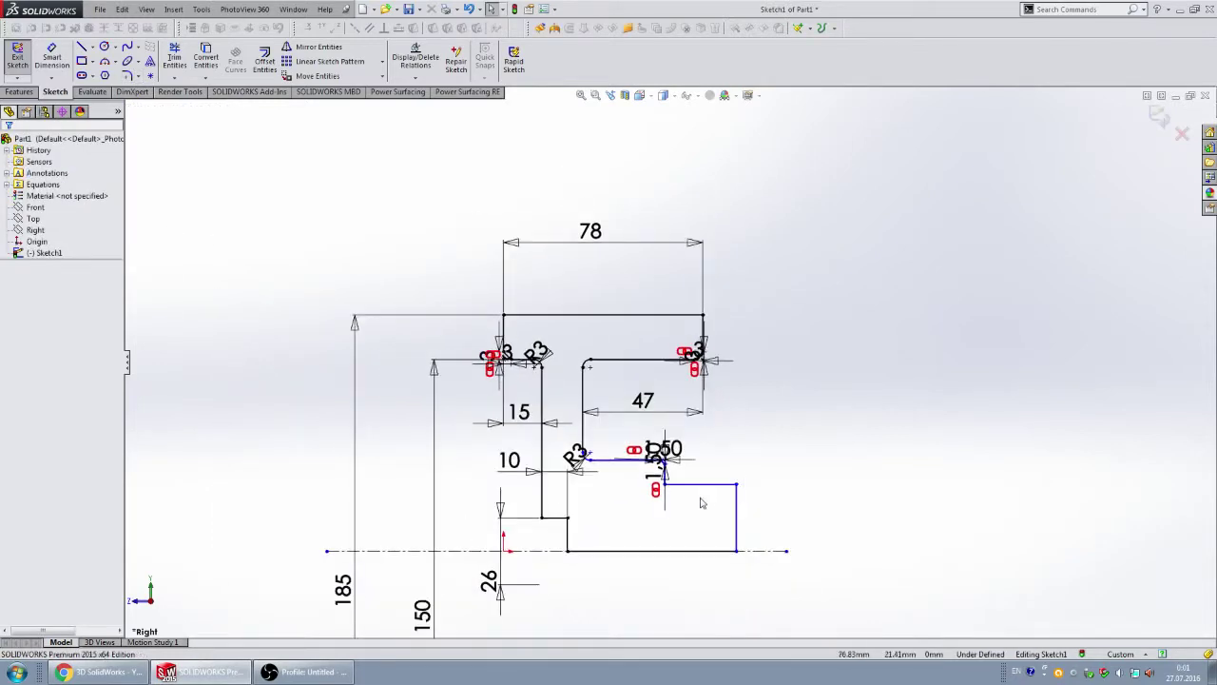
{"action": "scroll", "coordinate": [711, 400], "scroll_direction": "down", "scroll_amount": 5}
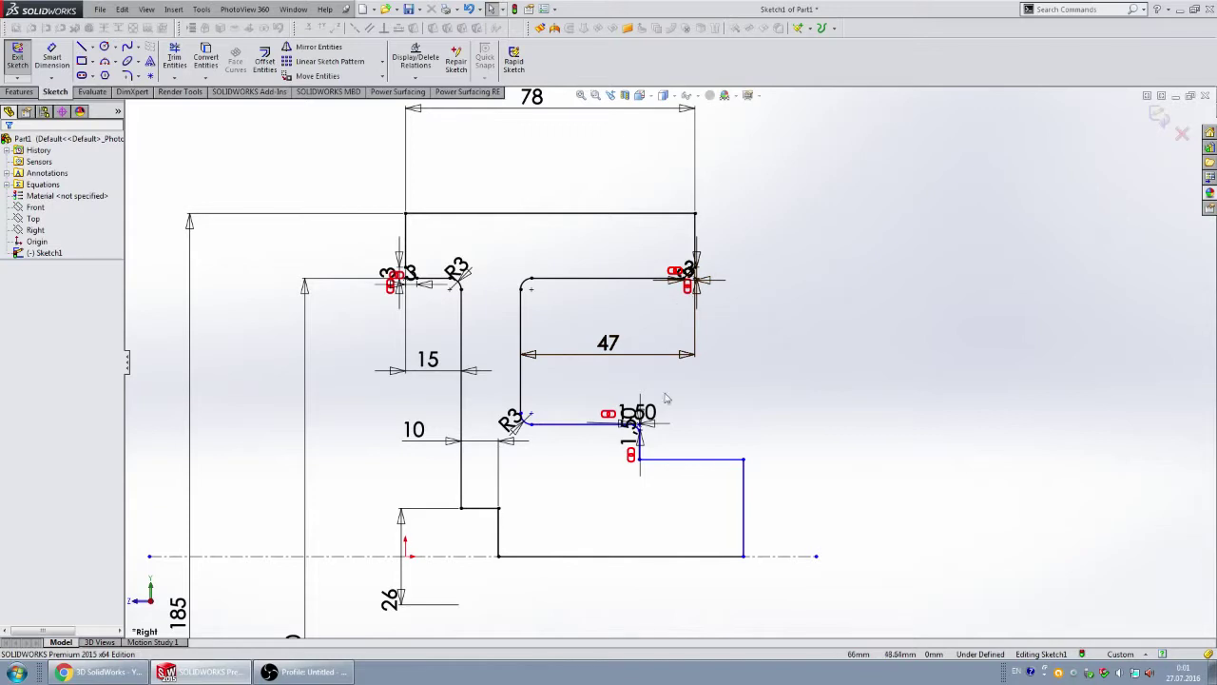
{"action": "scroll", "coordinate": [778, 480], "scroll_direction": "down", "scroll_amount": 2}
{"action": "key", "text": "d"}
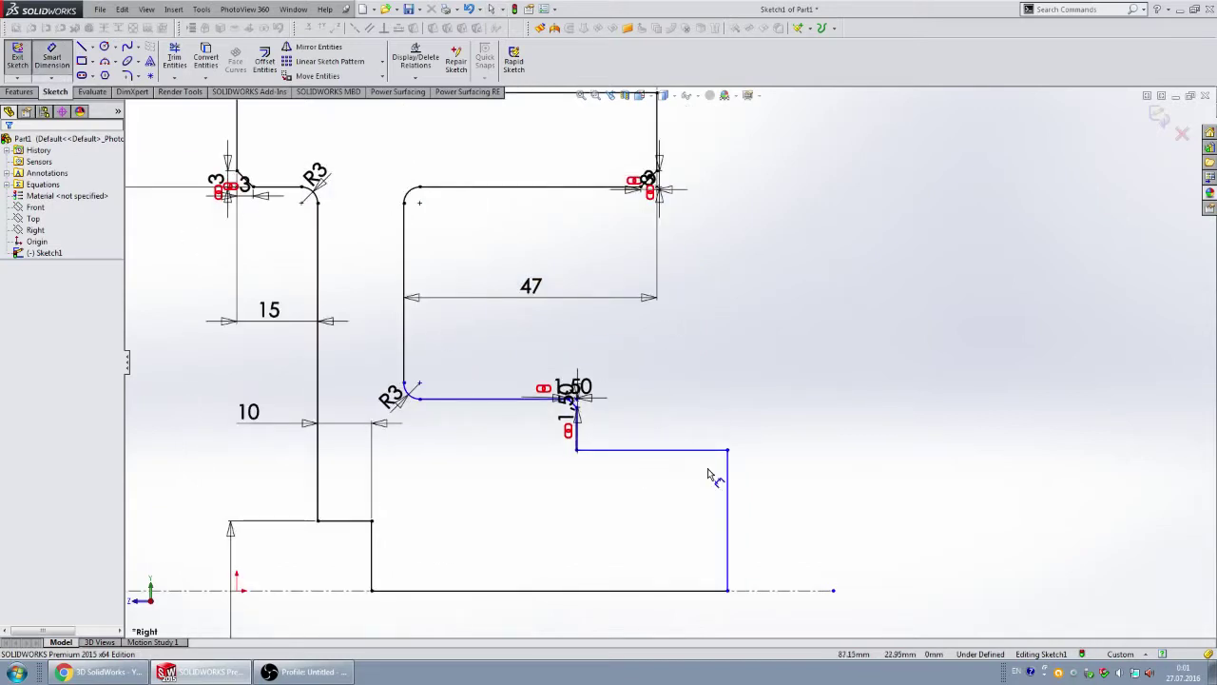
{"action": "left_click", "coordinate": [728, 483]}
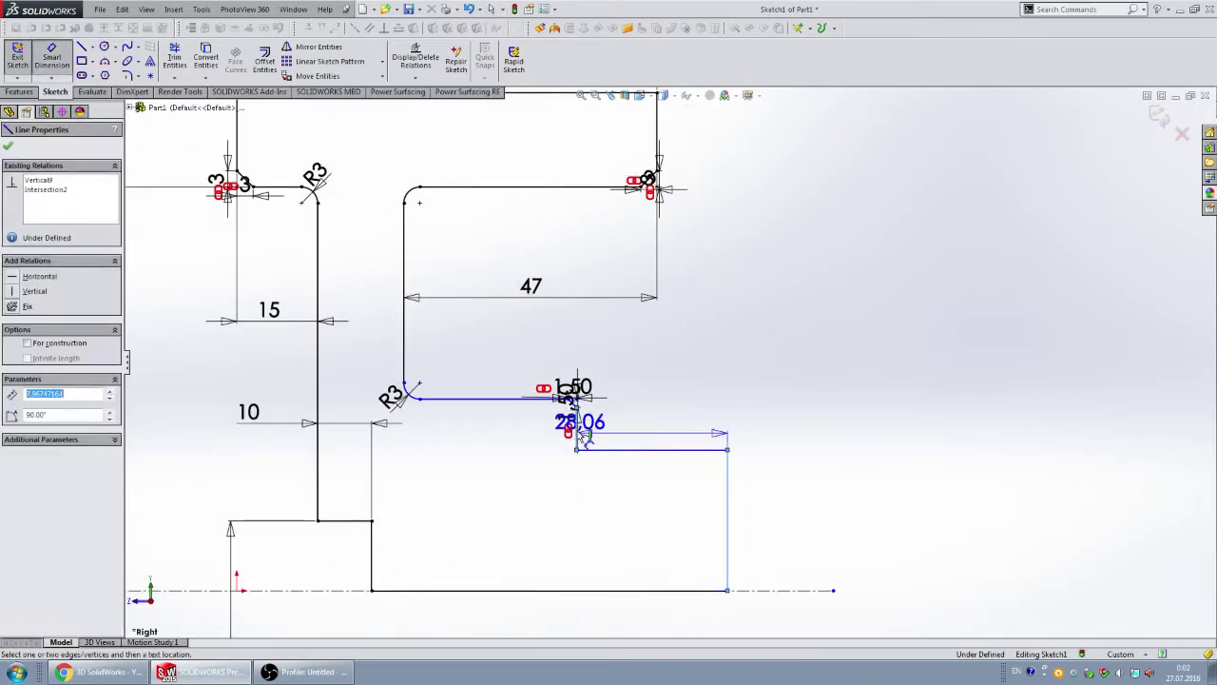
{"action": "left_click", "coordinate": [611, 344]}
{"action": "type", "text": "15"}
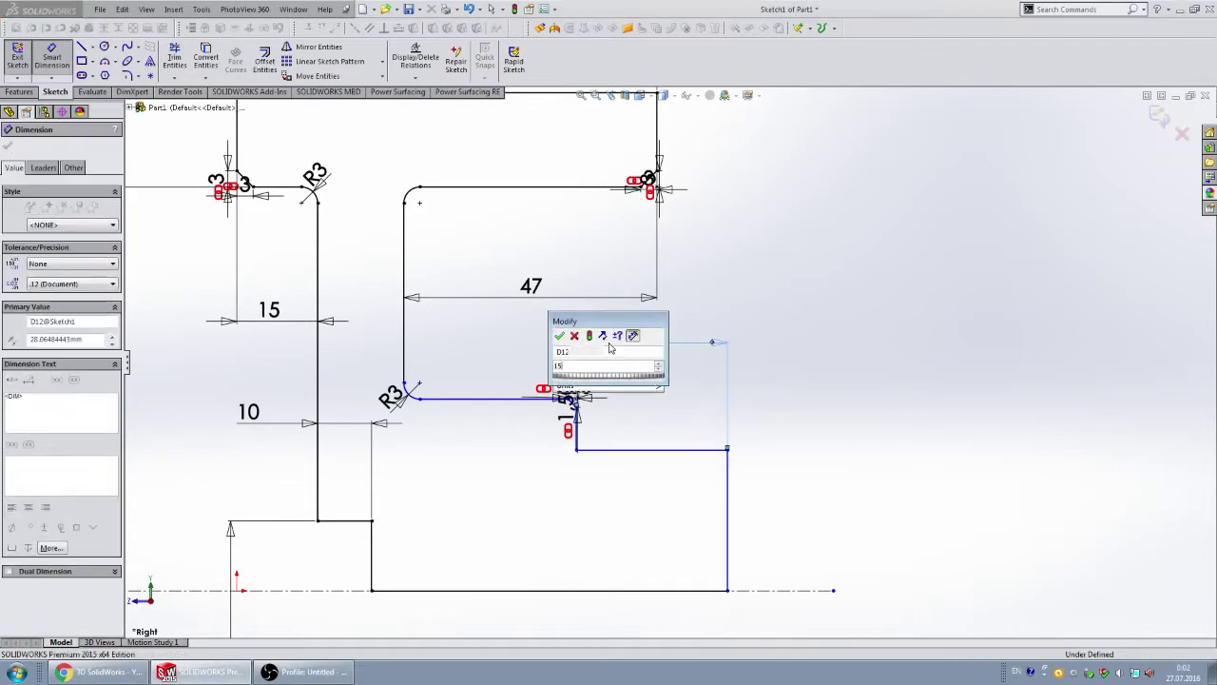
{"action": "key", "text": "Return"}
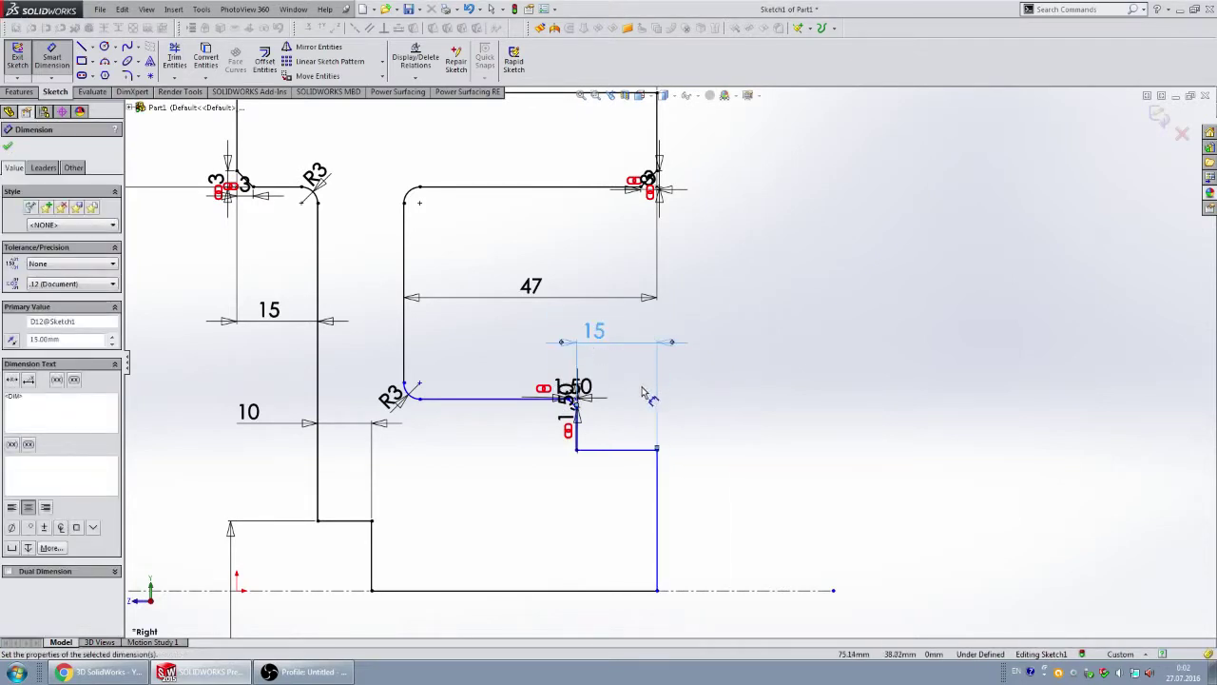
{"action": "key", "text": "Escape"}
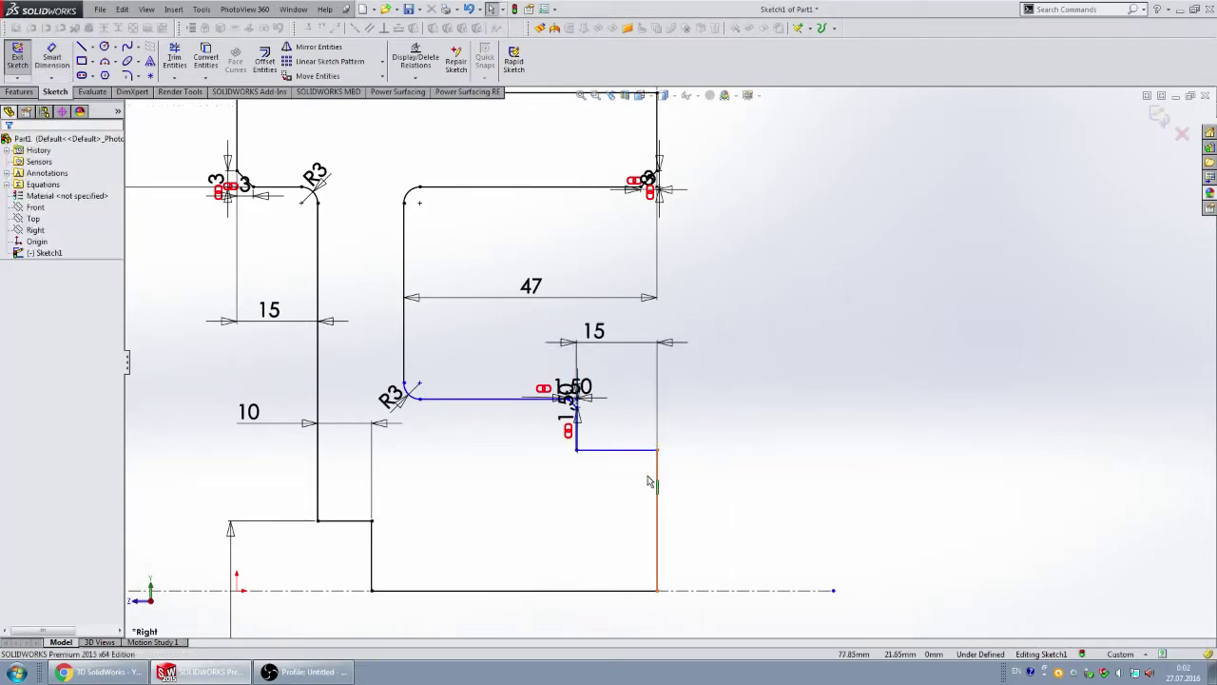
- Shift the step's vertical line left and dimension its 2 mm gap to the outer edge
{"action": "left_click_drag", "start_coordinate": [651, 482], "coordinate": [602, 513]}
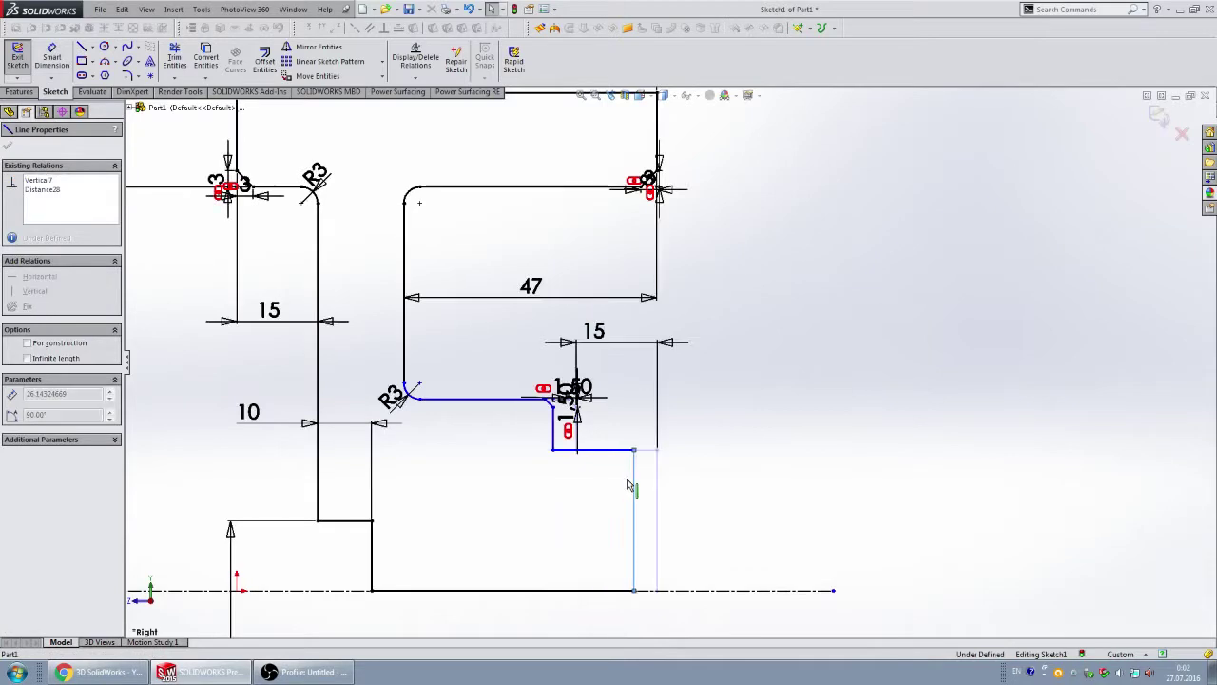
{"action": "left_click", "coordinate": [53, 59]}
{"action": "left_click", "coordinate": [603, 470]}
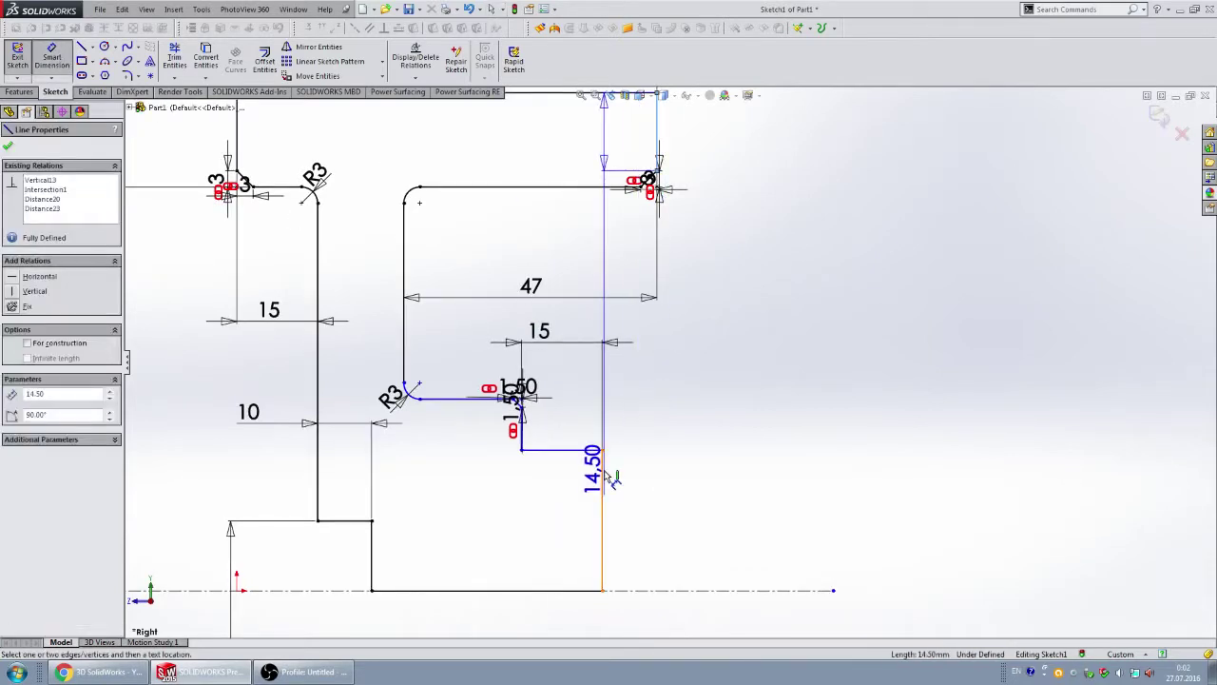
{"action": "left_click", "coordinate": [656, 504]}
{"action": "left_click", "coordinate": [650, 530]}
{"action": "type", "text": "2"}
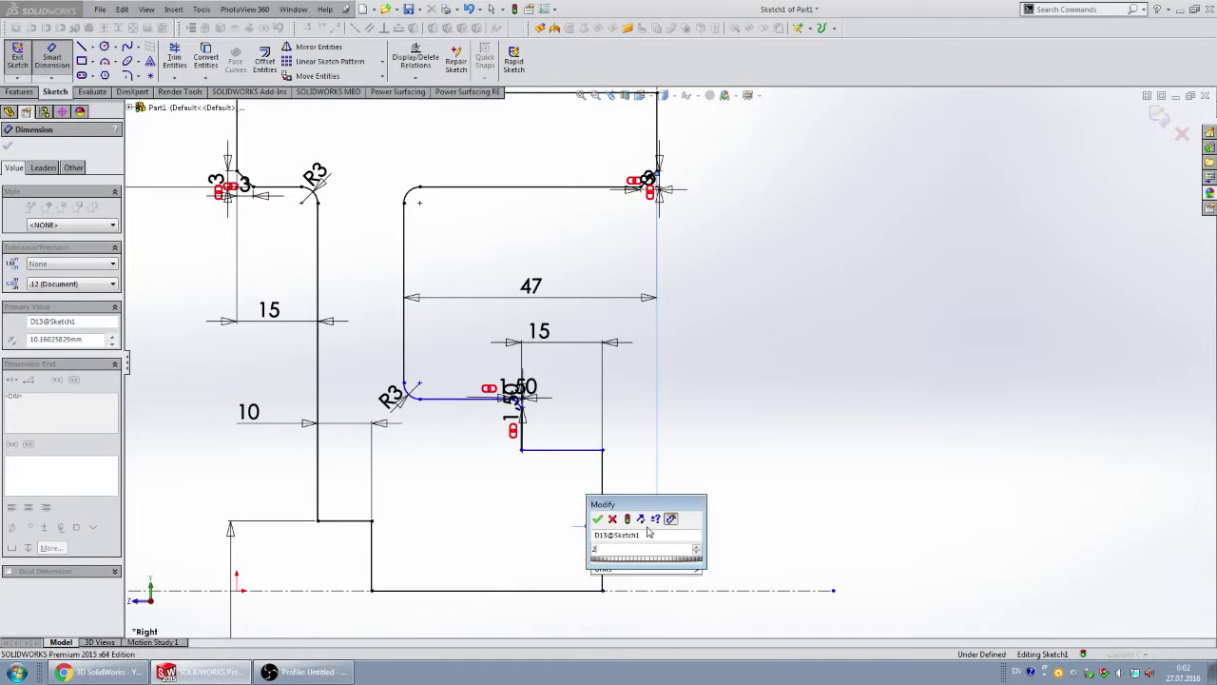
{"action": "key", "text": "Return"}
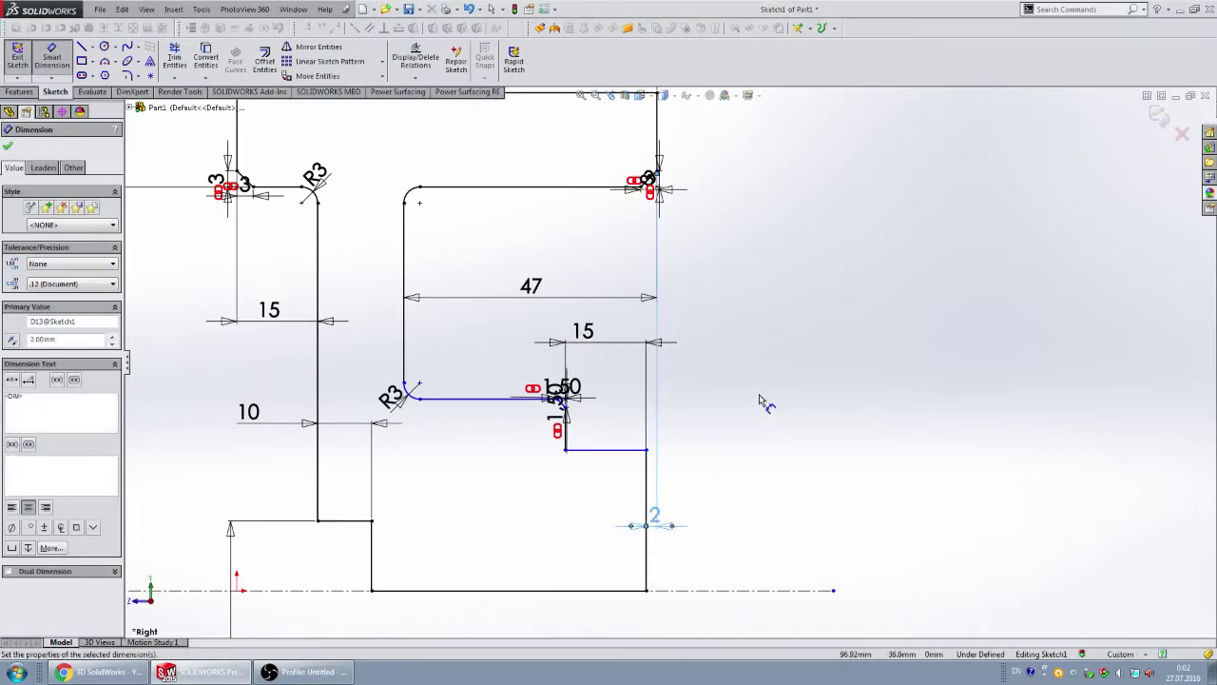
{"action": "left_click", "coordinate": [759, 394]}
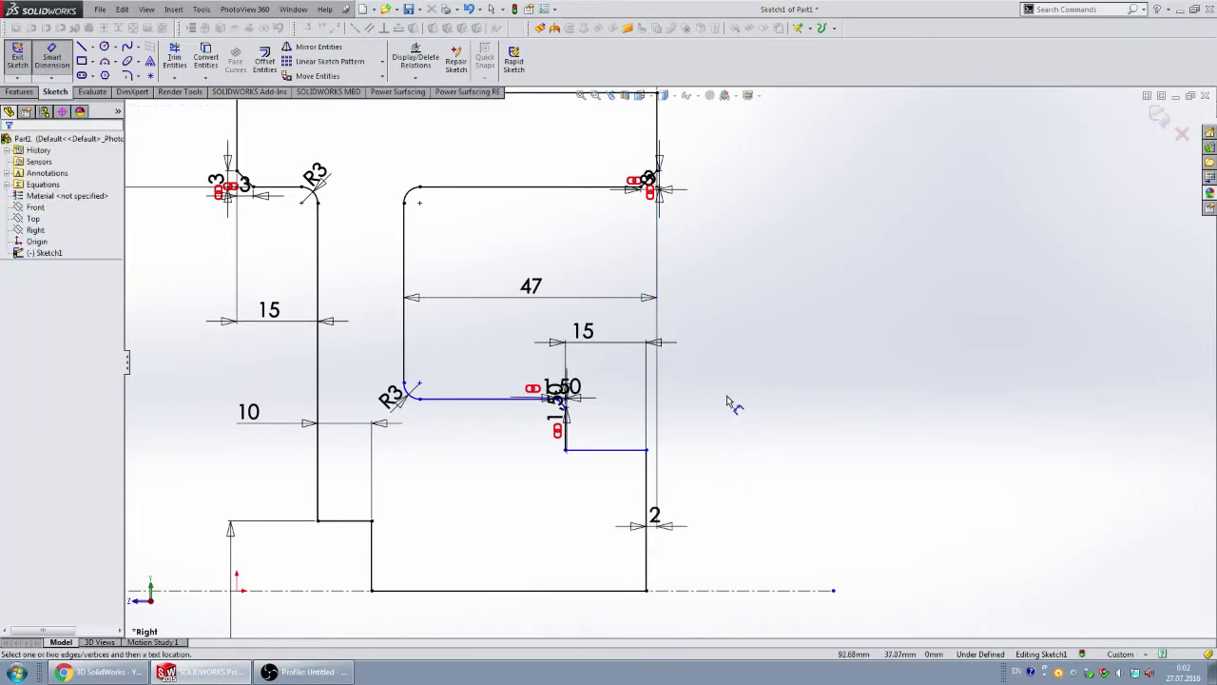
- Add 42 mm and 50 mm diameter dimensions from the step and hub lines to the centerline
{"action": "left_click", "coordinate": [635, 590]}
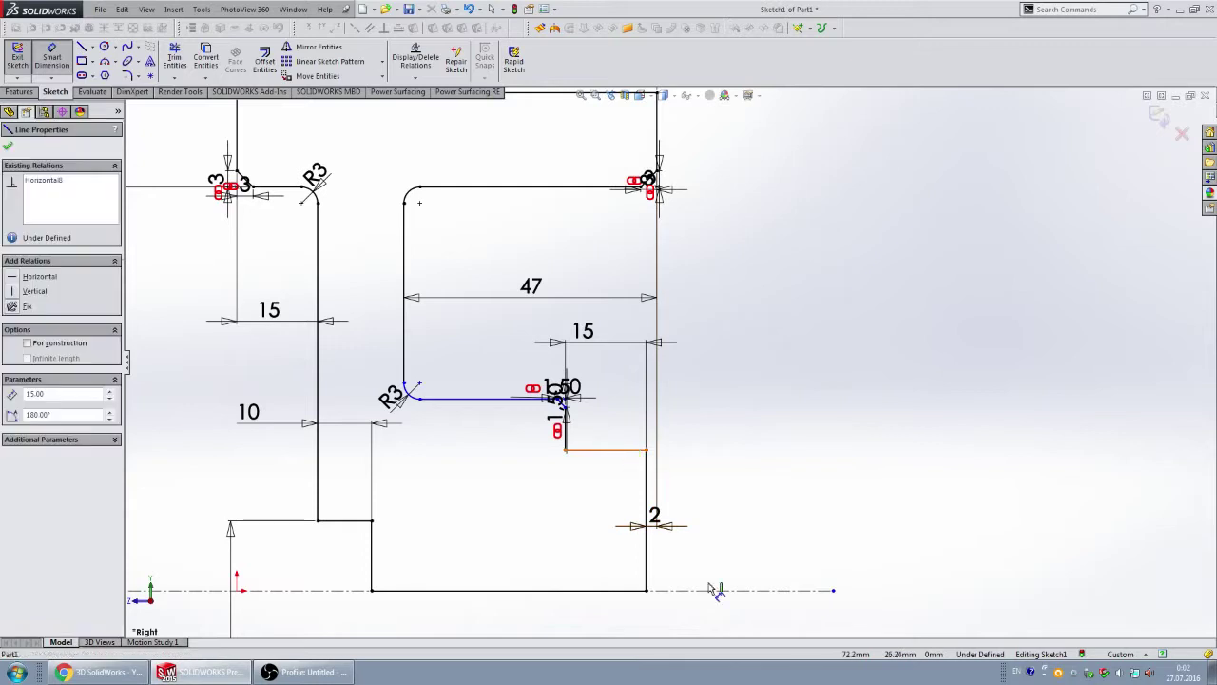
{"action": "left_click", "coordinate": [647, 449]}
{"action": "left_click", "coordinate": [898, 608]}
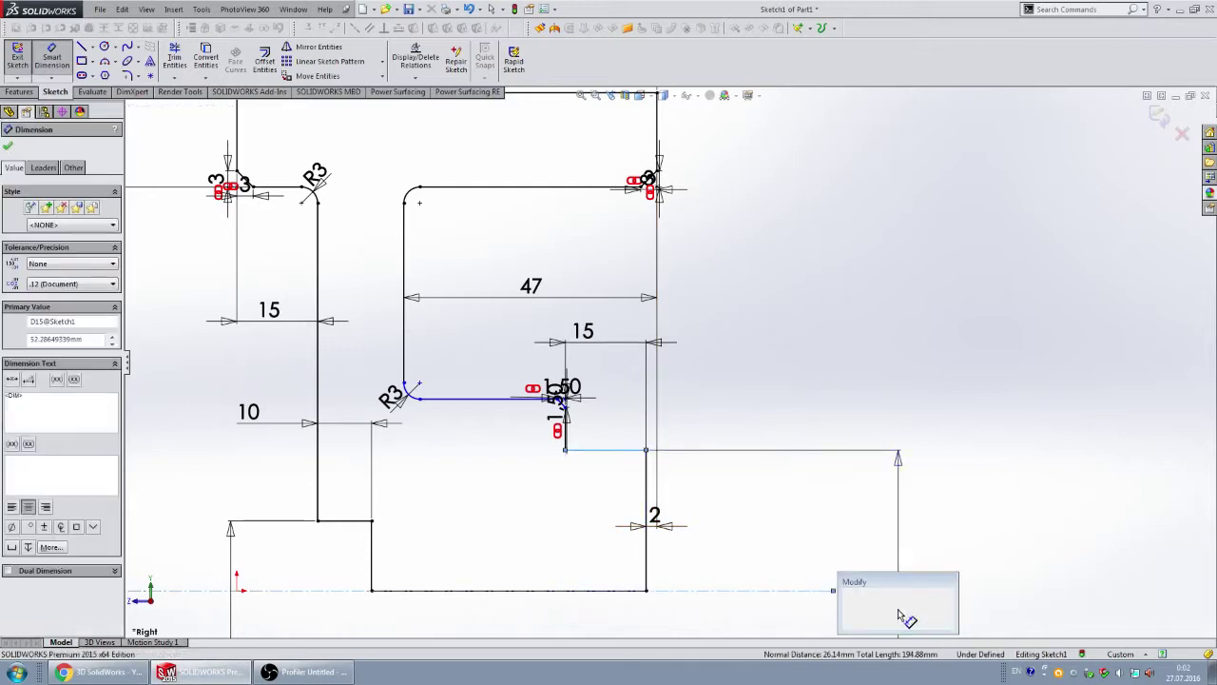
{"action": "type", "text": "42"}
{"action": "key", "text": "Return"}
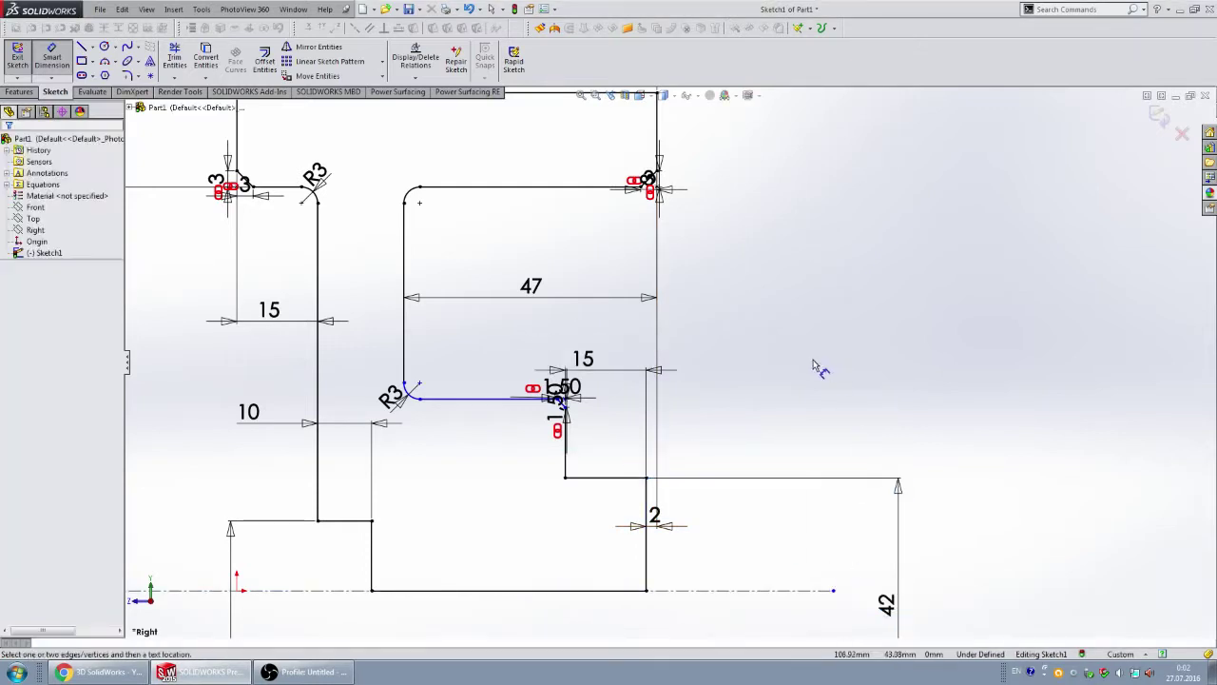
{"action": "key", "text": "f"}
{"action": "scroll", "coordinate": [650, 445], "scroll_direction": "down", "scroll_amount": 3}
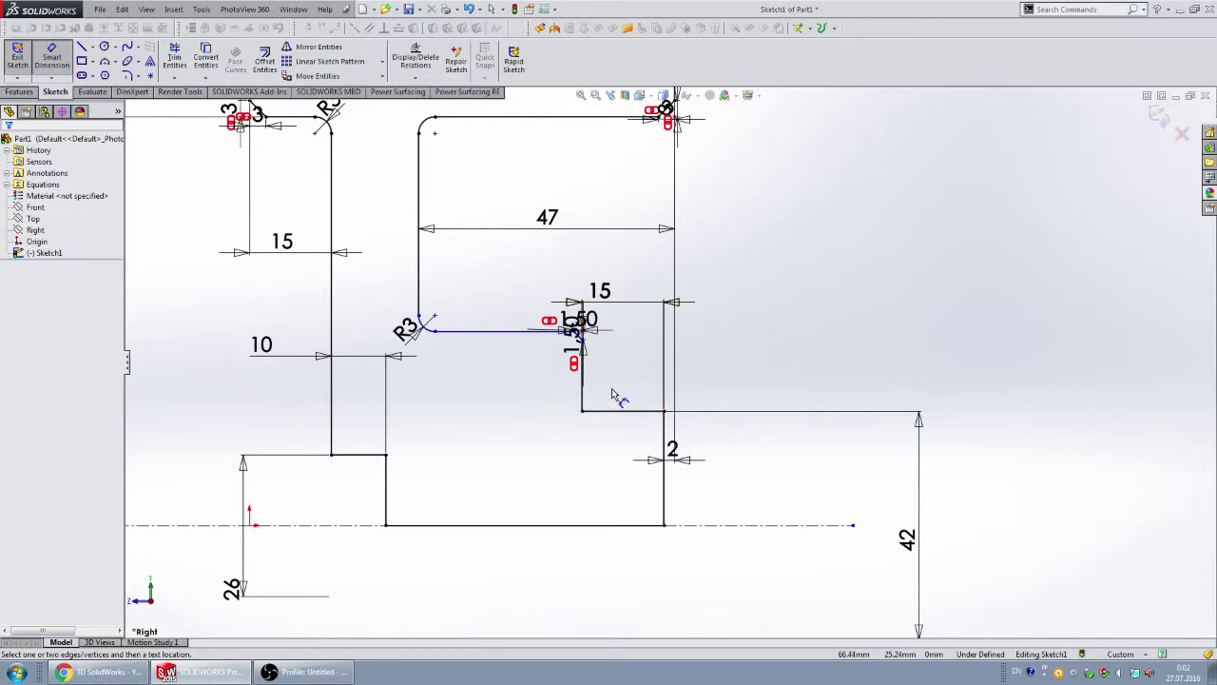
{"action": "left_click", "coordinate": [499, 331]}
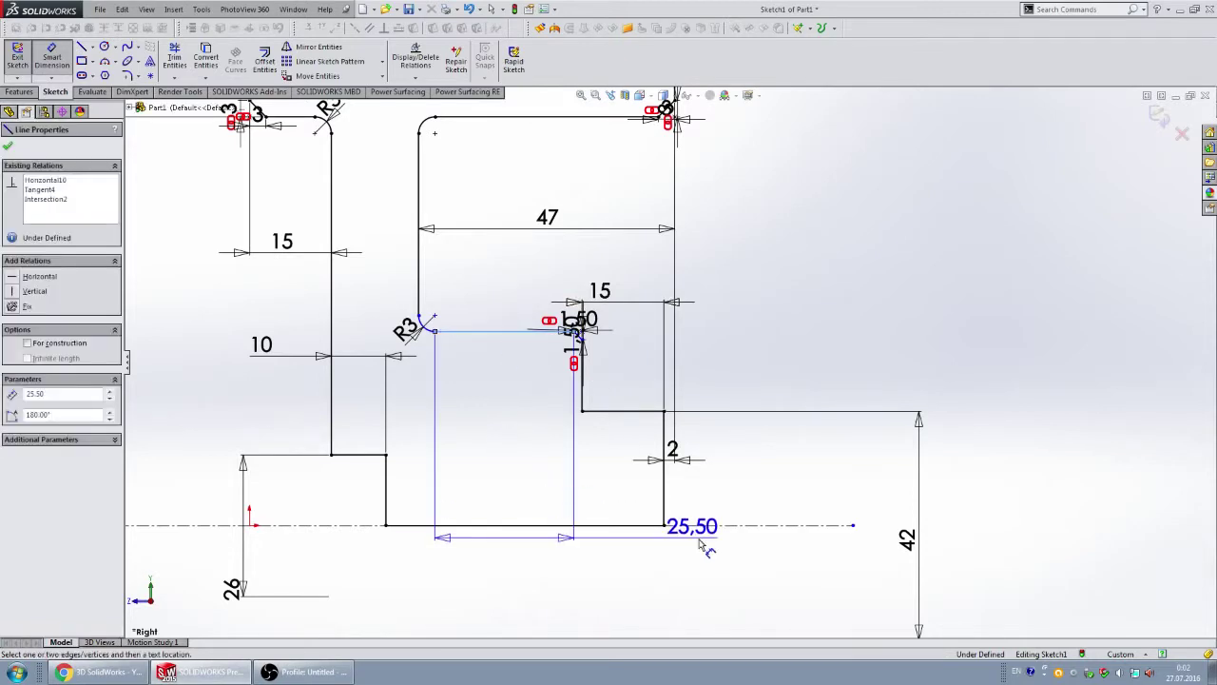
{"action": "left_click", "coordinate": [728, 525]}
{"action": "scroll", "coordinate": [807, 413], "scroll_direction": "up", "scroll_amount": 2}
{"action": "scroll", "coordinate": [924, 511], "scroll_direction": "up", "scroll_amount": 2}
{"action": "left_click", "coordinate": [919, 516]}
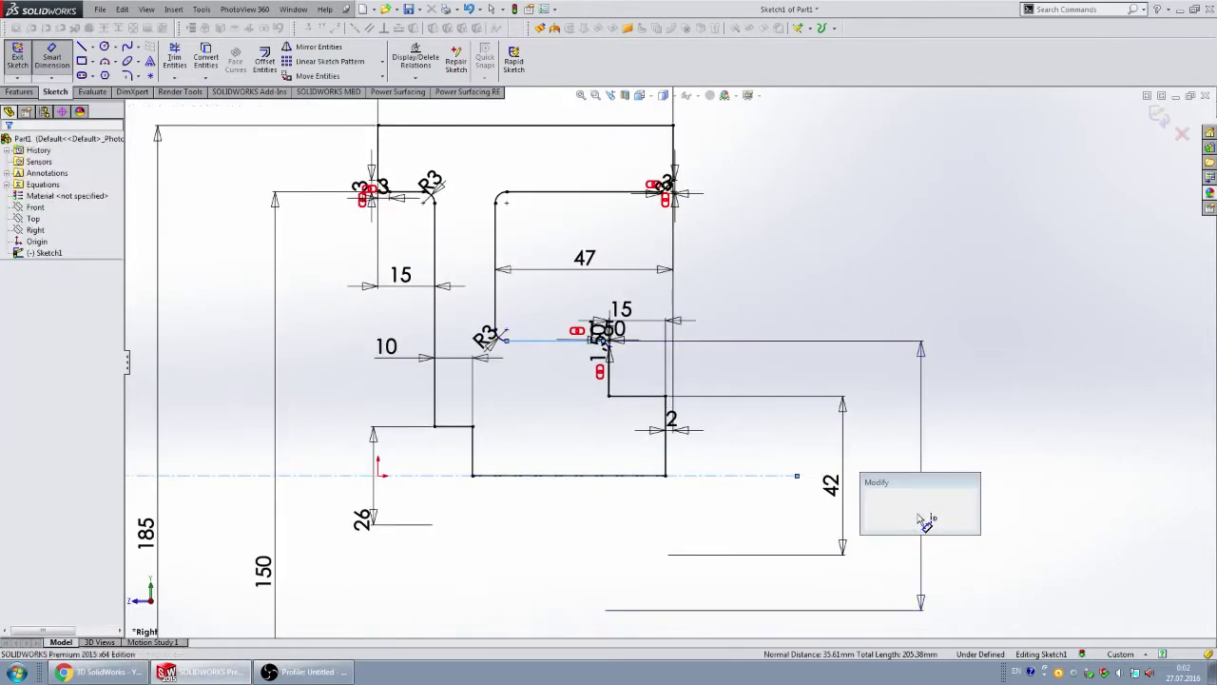
{"action": "type", "text": "50"}
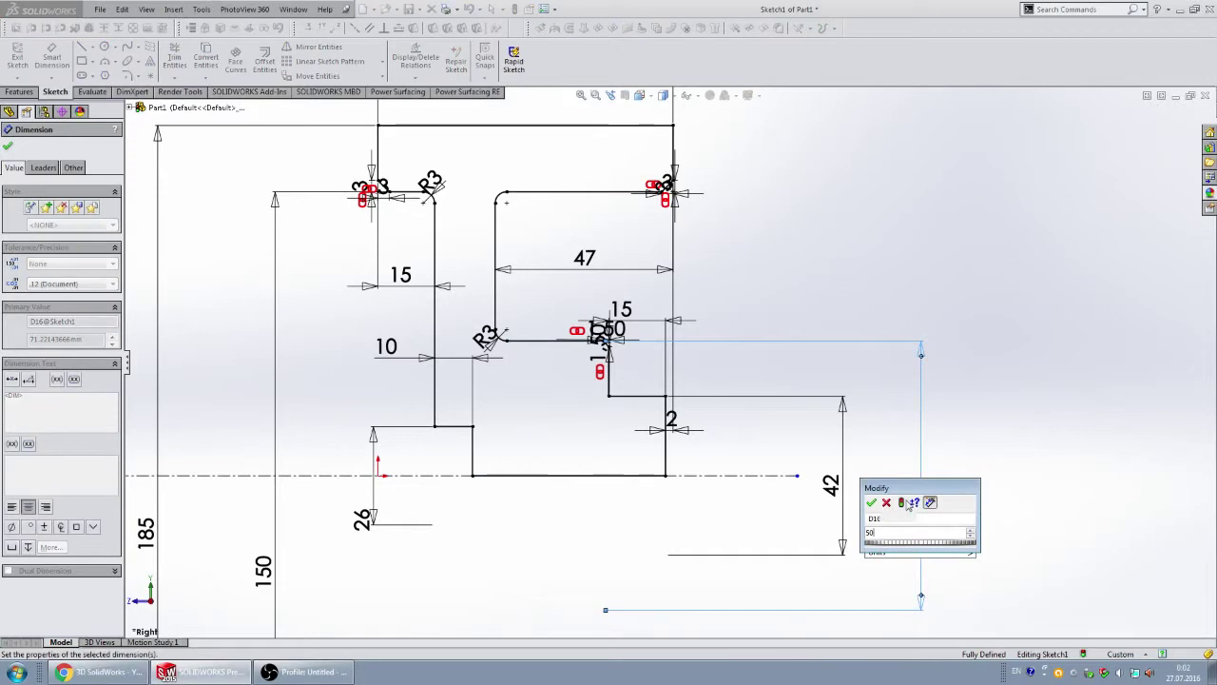
{"action": "key", "text": "Return"}
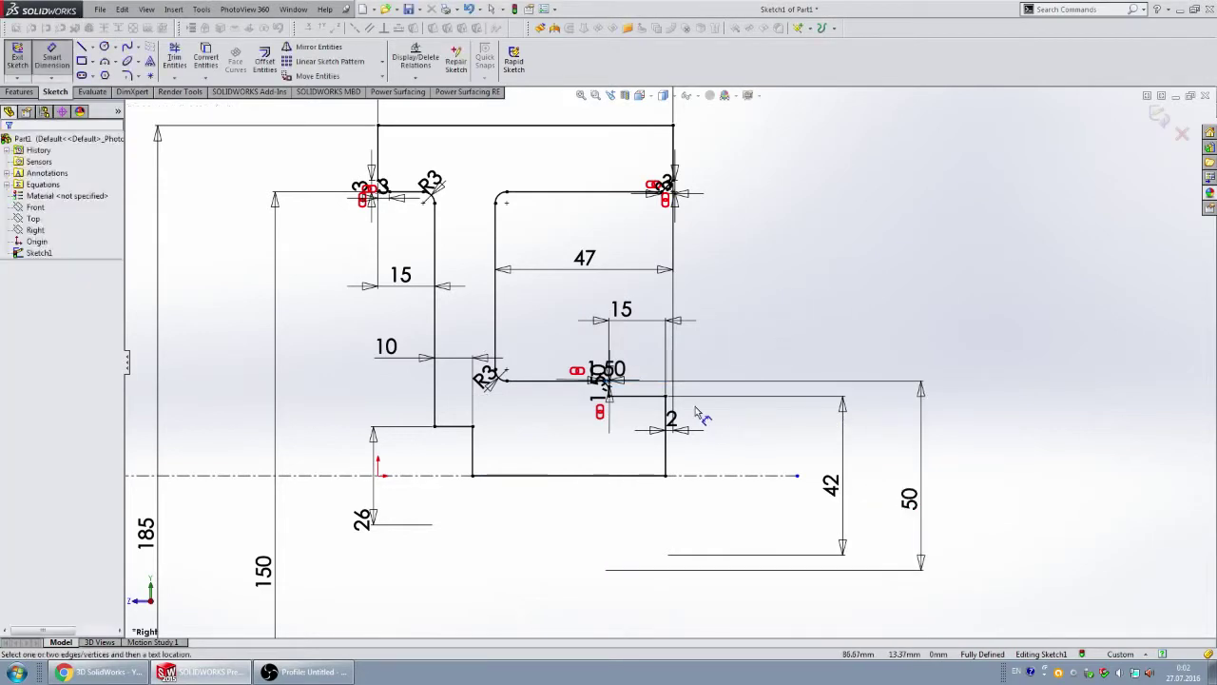
{"action": "scroll", "coordinate": [699, 416], "scroll_direction": "up", "scroll_amount": 2}
- Chamfer the hub step's outer corner with an equal-distance 1.50 mm sketch chamfer
{"action": "scroll", "coordinate": [666, 399], "scroll_direction": "down", "scroll_amount": 2}
{"action": "scroll", "coordinate": [636, 367], "scroll_direction": "down", "scroll_amount": 3}
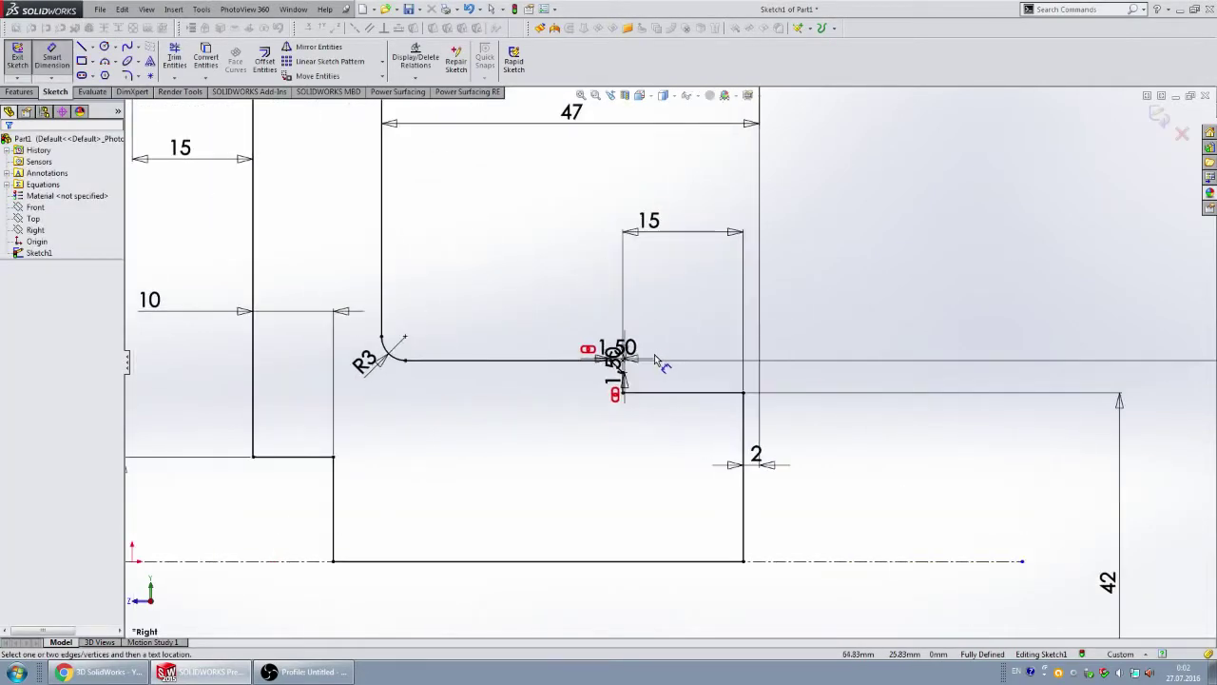
{"action": "scroll", "coordinate": [701, 348], "scroll_direction": "up", "scroll_amount": 2}
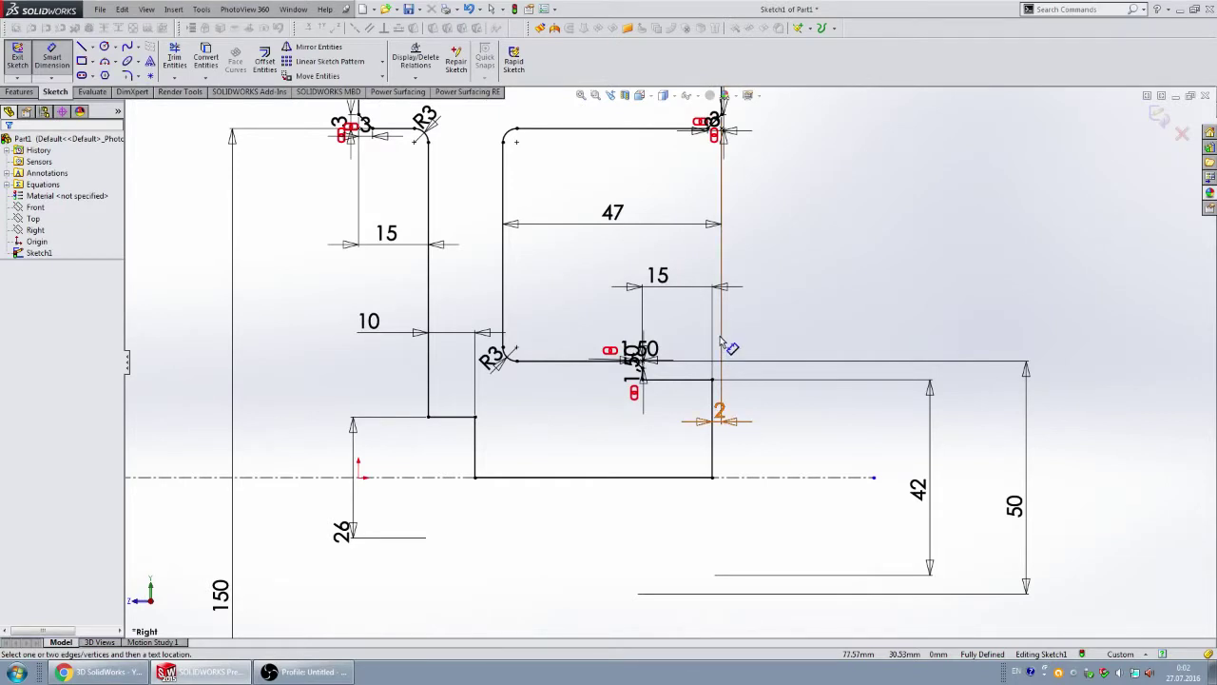
{"action": "scroll", "coordinate": [747, 354], "scroll_direction": "down", "scroll_amount": 3}
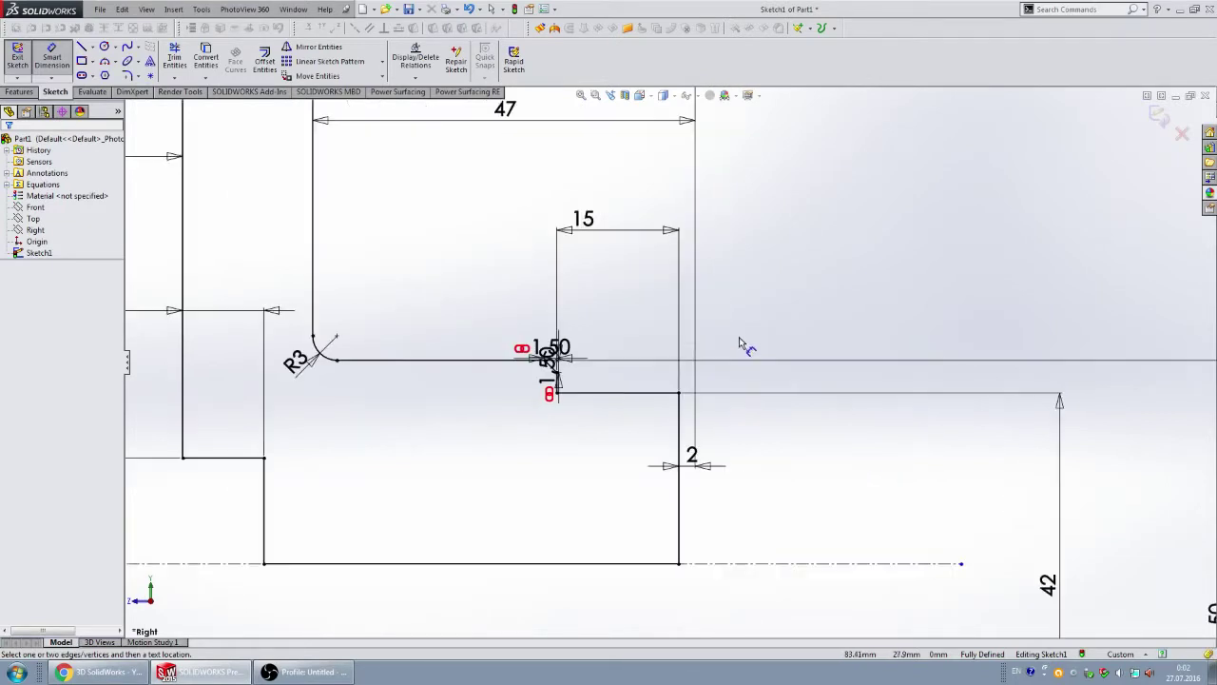
{"action": "left_click", "coordinate": [138, 76]}
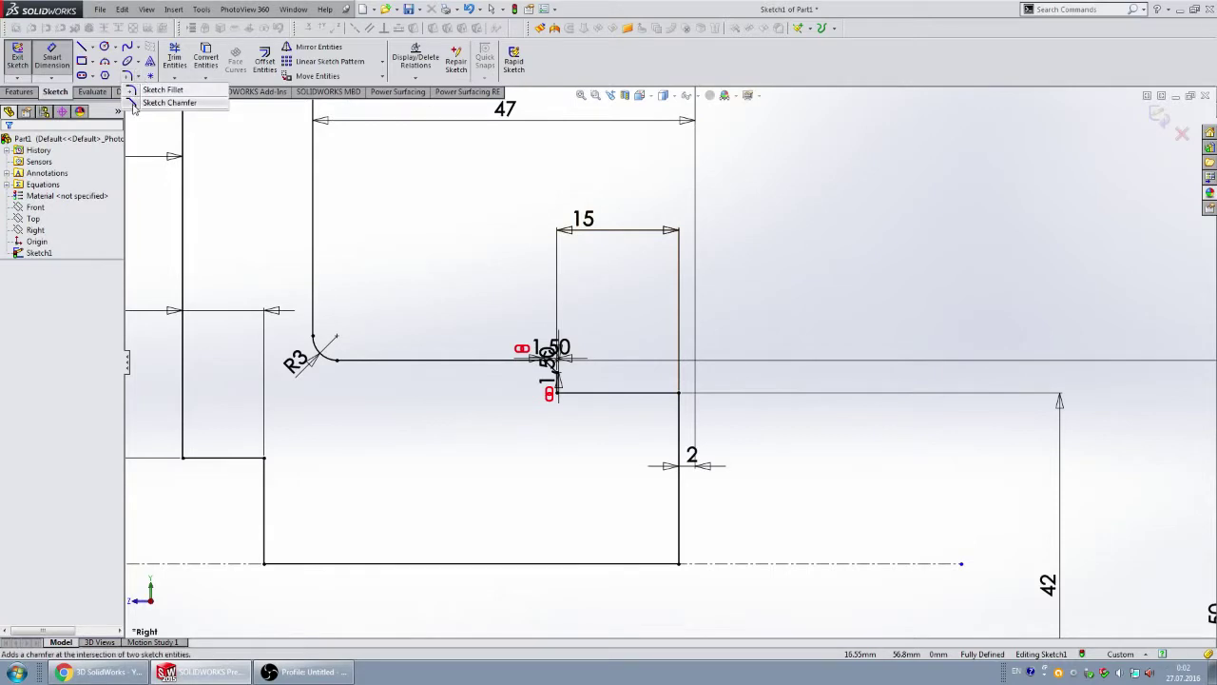
{"action": "left_click", "coordinate": [167, 102]}
{"action": "left_click", "coordinate": [679, 394]}
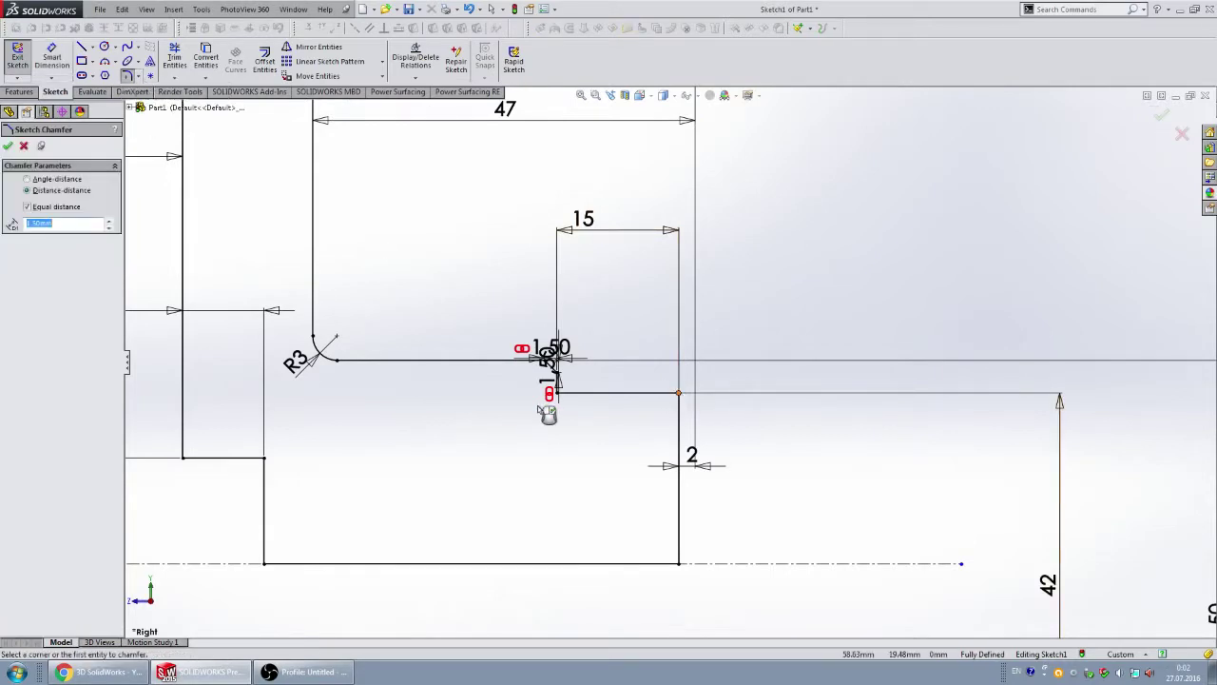
{"action": "left_click", "coordinate": [23, 147]}
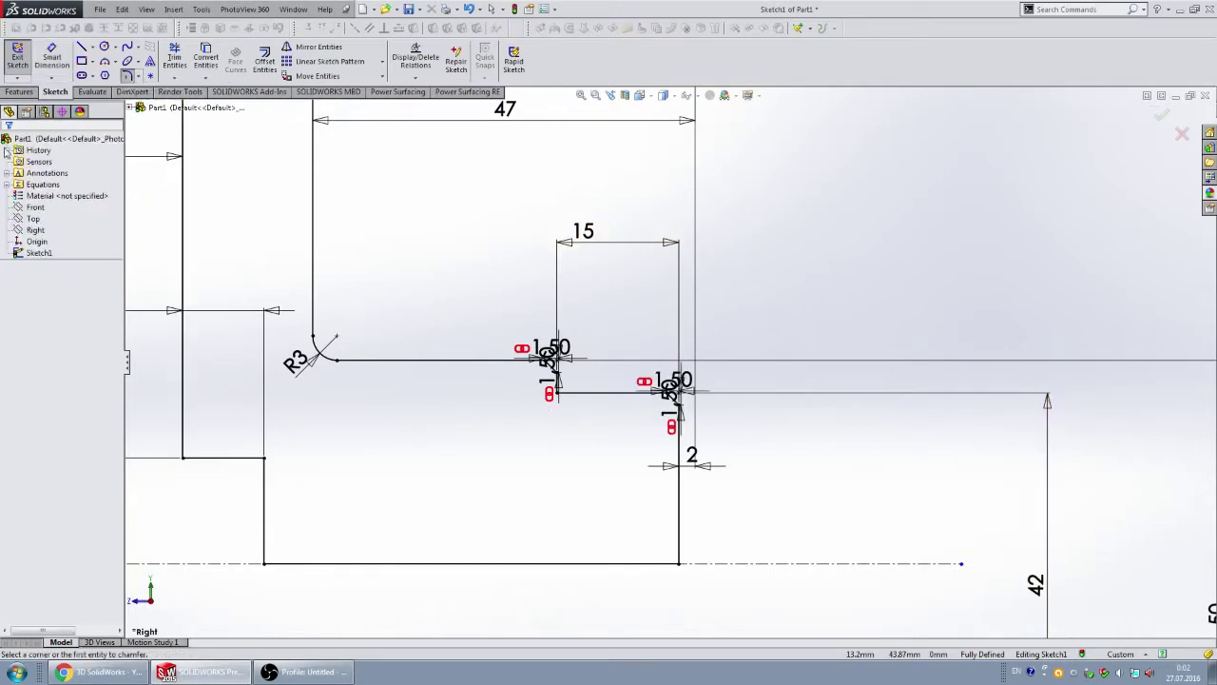
{"action": "left_click", "coordinate": [132, 79]}
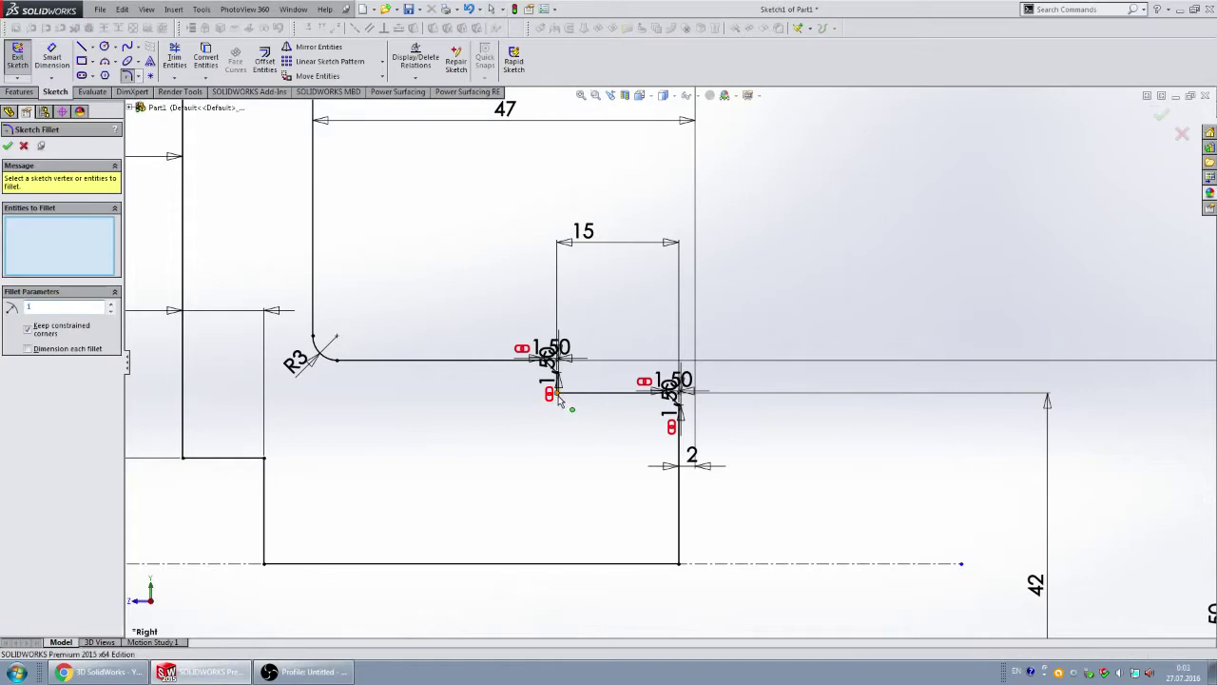
- Apply a 1 mm sketch fillet to the step's lower inner corner
{"action": "left_click", "coordinate": [559, 393]}
{"action": "scroll", "coordinate": [562, 422], "scroll_direction": "down", "scroll_amount": 2}
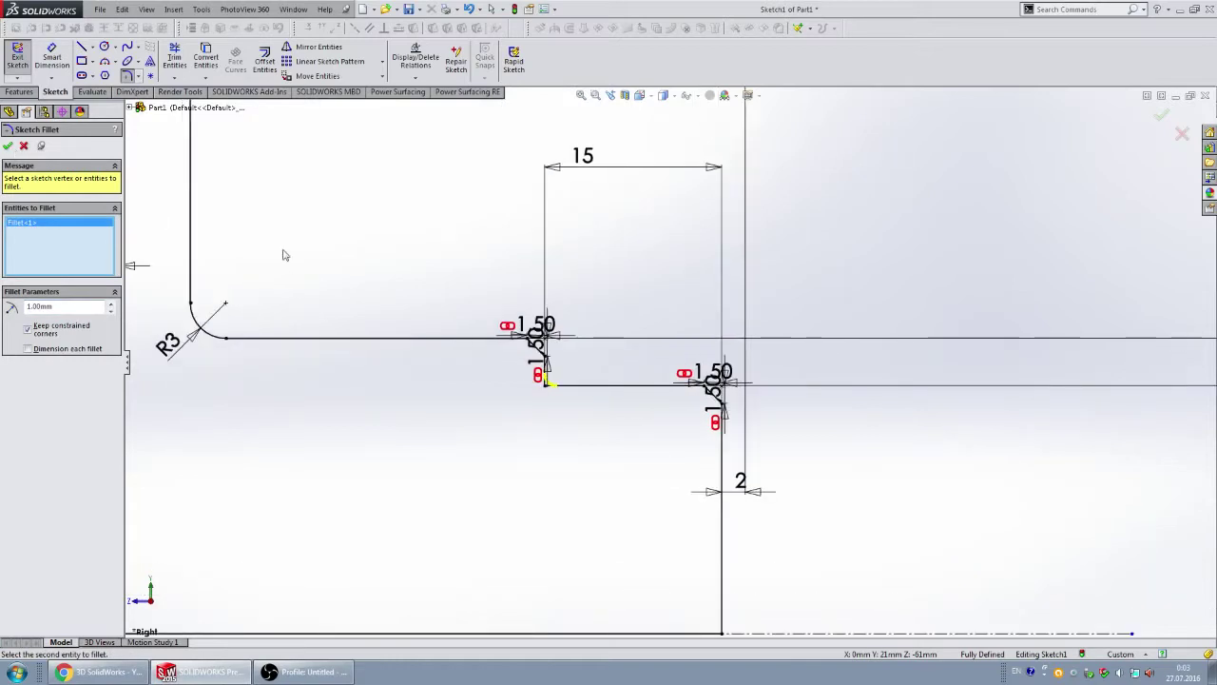
{"action": "scroll", "coordinate": [670, 362], "scroll_direction": "up", "scroll_amount": 4}
{"action": "left_click", "coordinate": [408, 423]}
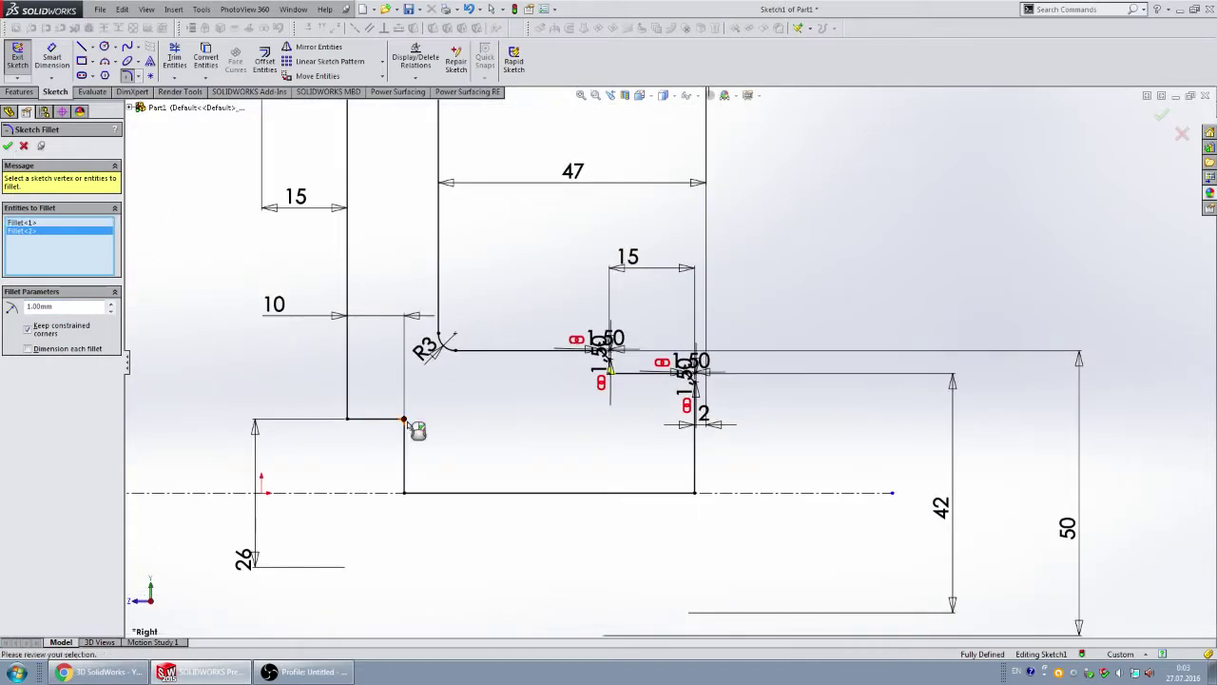
{"action": "scroll", "coordinate": [542, 407], "scroll_direction": "down", "scroll_amount": 2}
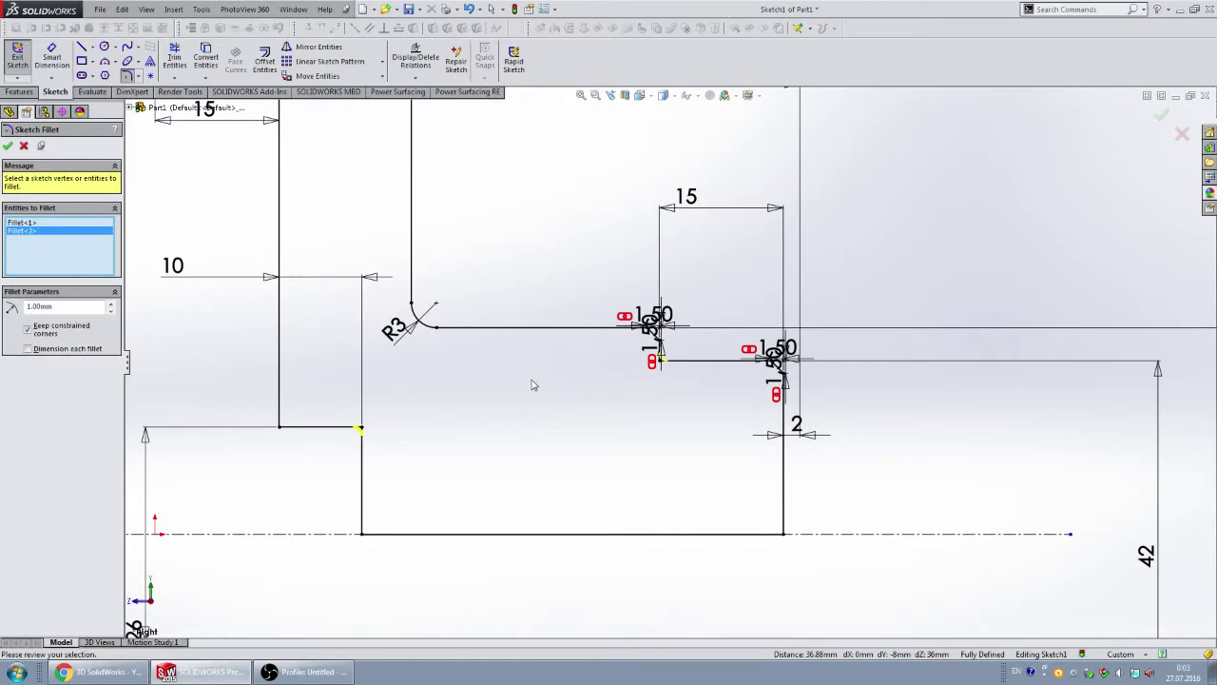
{"action": "scroll", "coordinate": [531, 381], "scroll_direction": "up", "scroll_amount": 3}
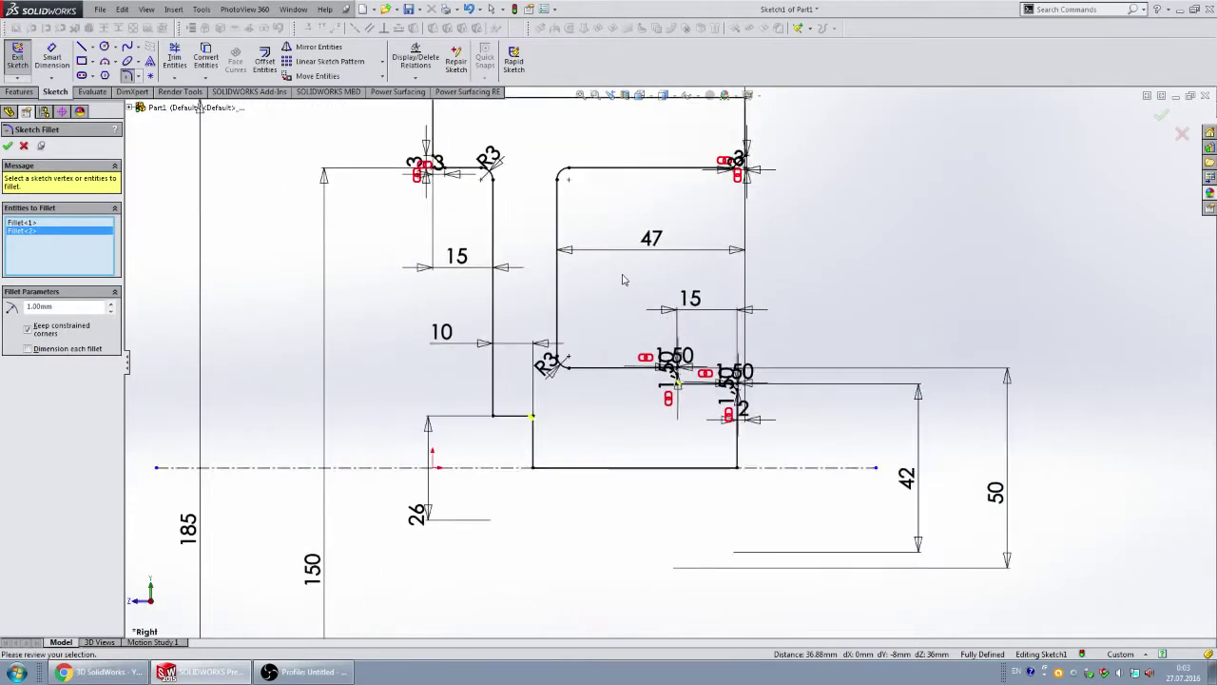
{"action": "scroll", "coordinate": [608, 295], "scroll_direction": "down", "scroll_amount": 1}
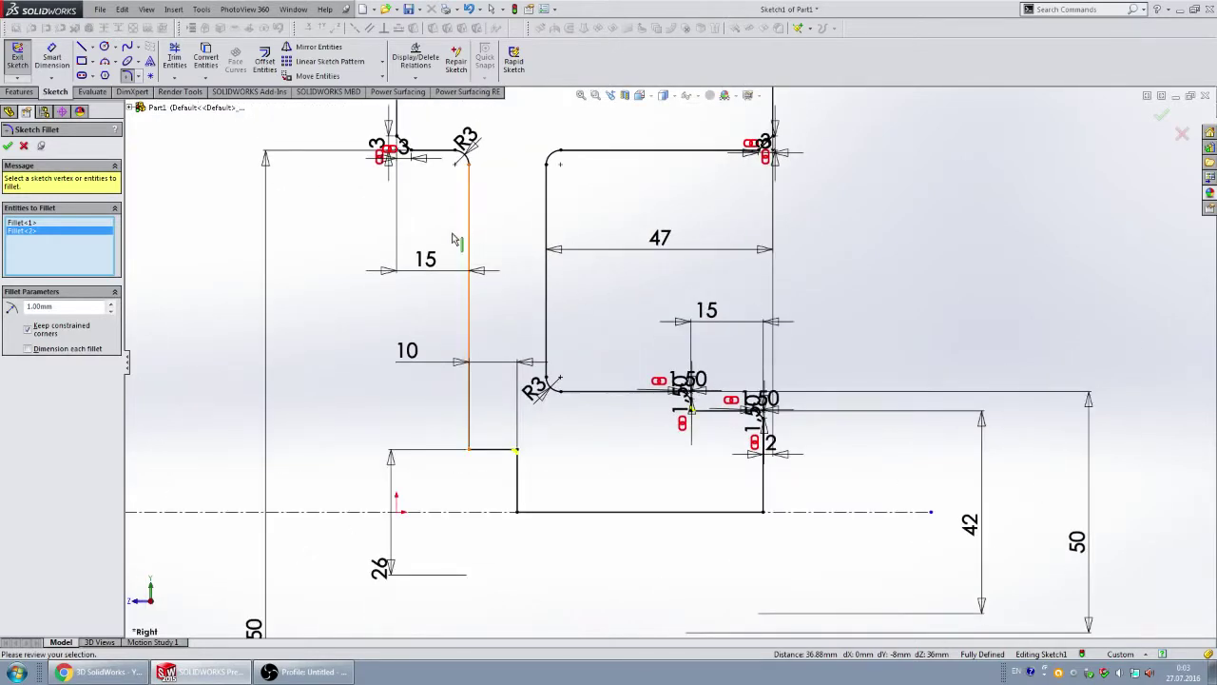
{"action": "left_click", "coordinate": [7, 146]}
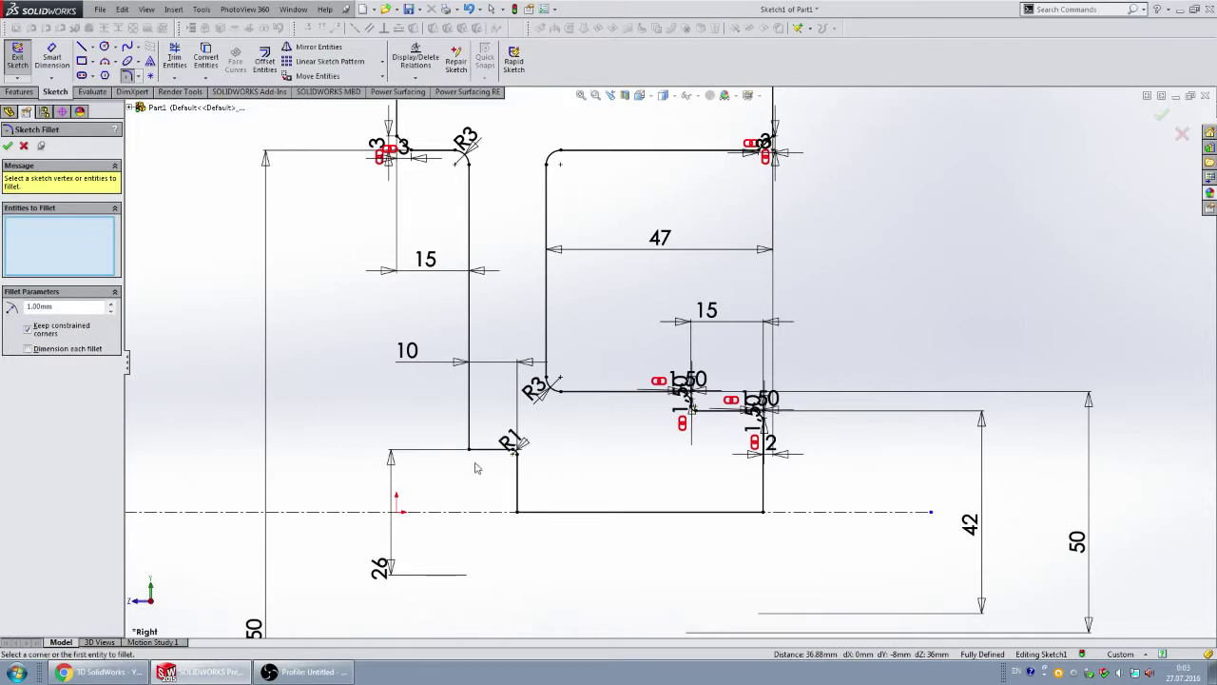
{"action": "scroll", "coordinate": [533, 471], "scroll_direction": "down", "scroll_amount": 2}
{"action": "scroll", "coordinate": [580, 401], "scroll_direction": "up", "scroll_amount": 2}
{"action": "scroll", "coordinate": [609, 275], "scroll_direction": "up", "scroll_amount": 2}
{"action": "scroll", "coordinate": [666, 271], "scroll_direction": "down", "scroll_amount": 2}
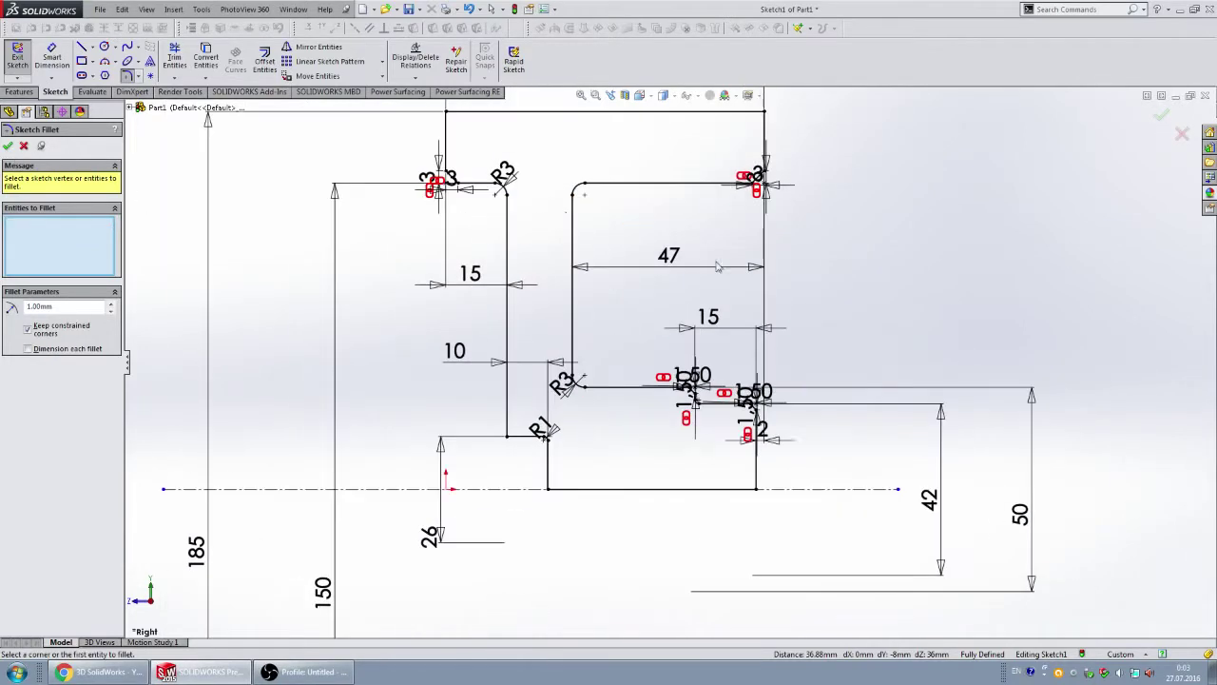
{"action": "left_click", "coordinate": [6, 148]}
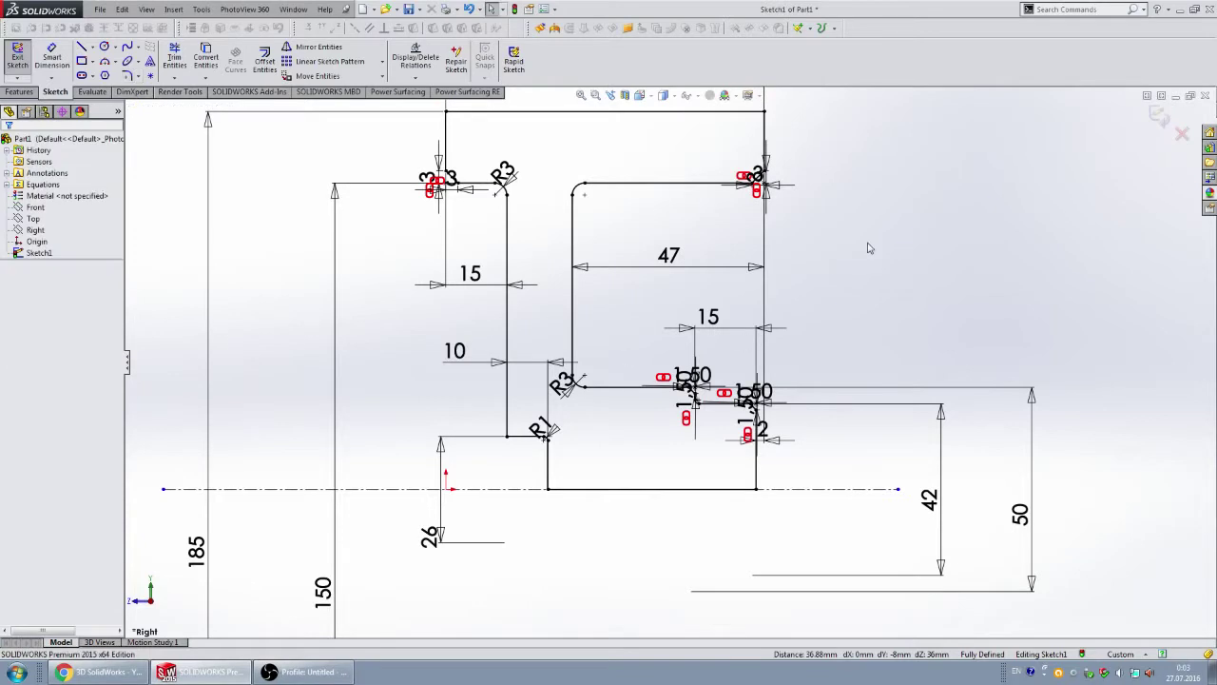
- Draw the groove's two slanted sides and flat bottom down from the top edge
{"action": "scroll", "coordinate": [763, 293], "scroll_direction": "up", "scroll_amount": 2}
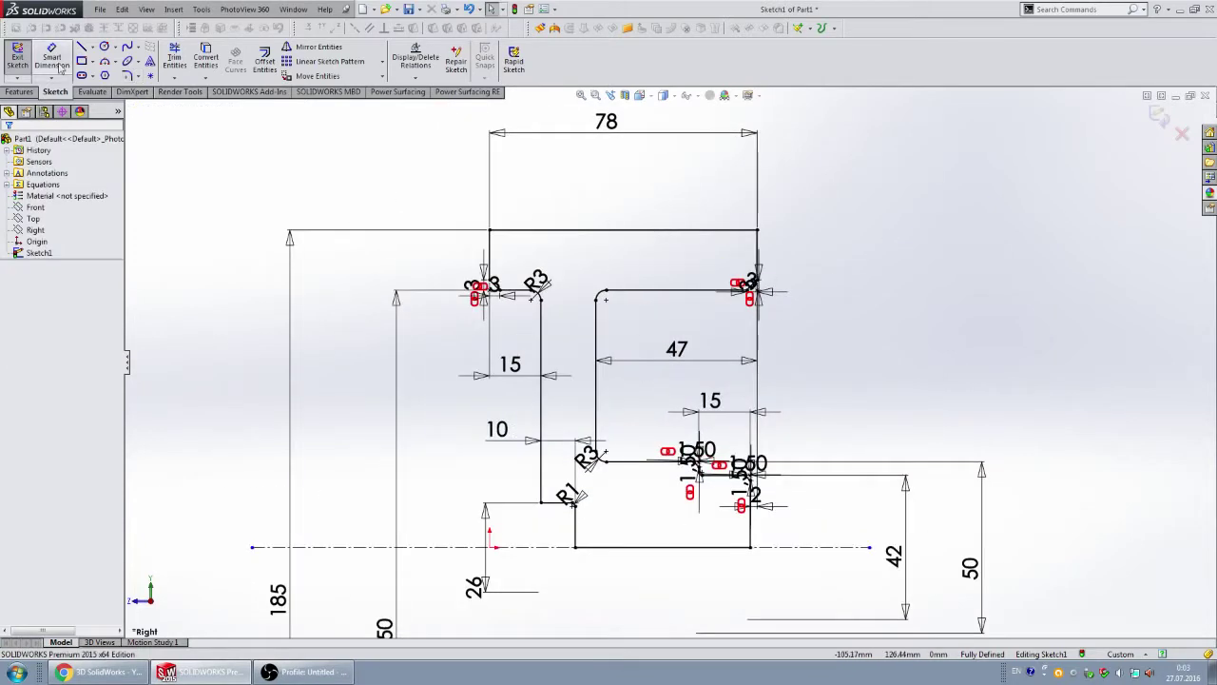
{"action": "left_click", "coordinate": [83, 46]}
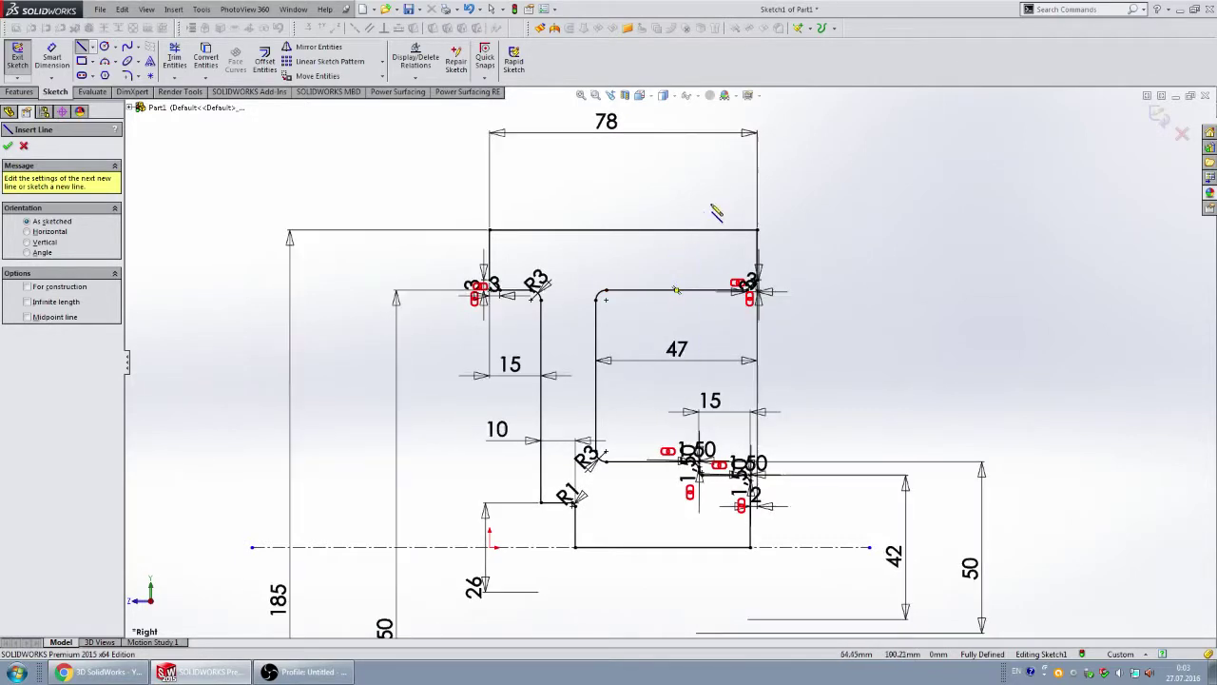
{"action": "scroll", "coordinate": [742, 214], "scroll_direction": "down", "scroll_amount": 4}
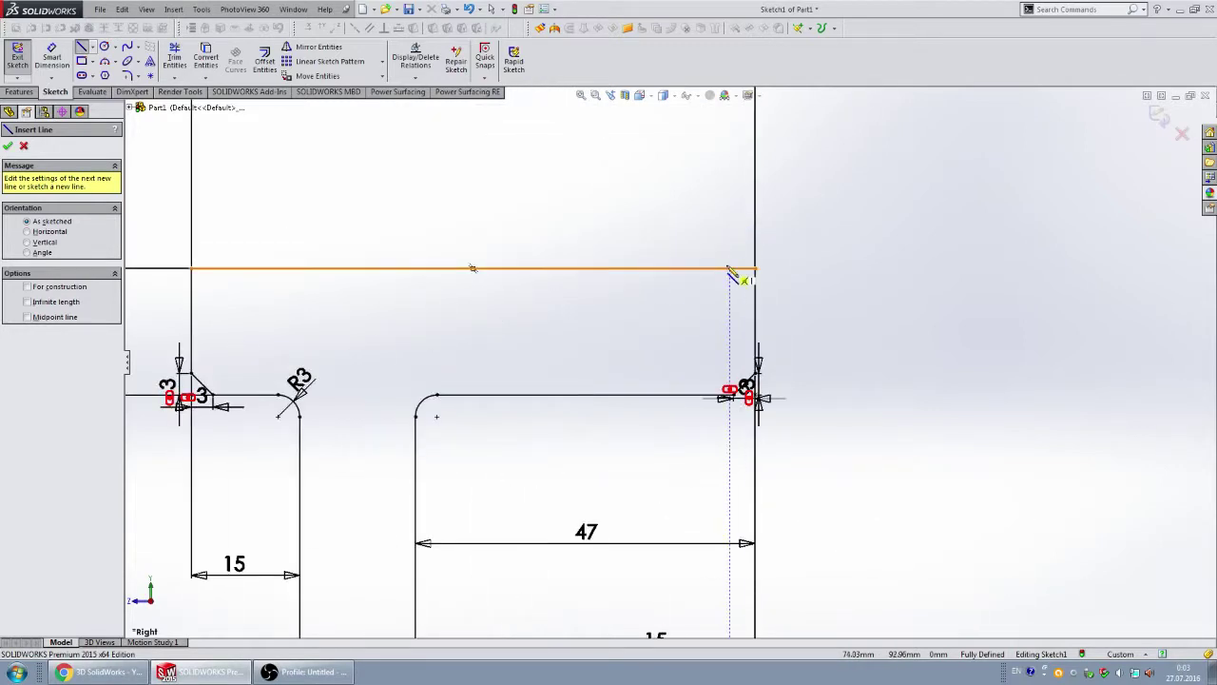
{"action": "left_click", "coordinate": [729, 268]}
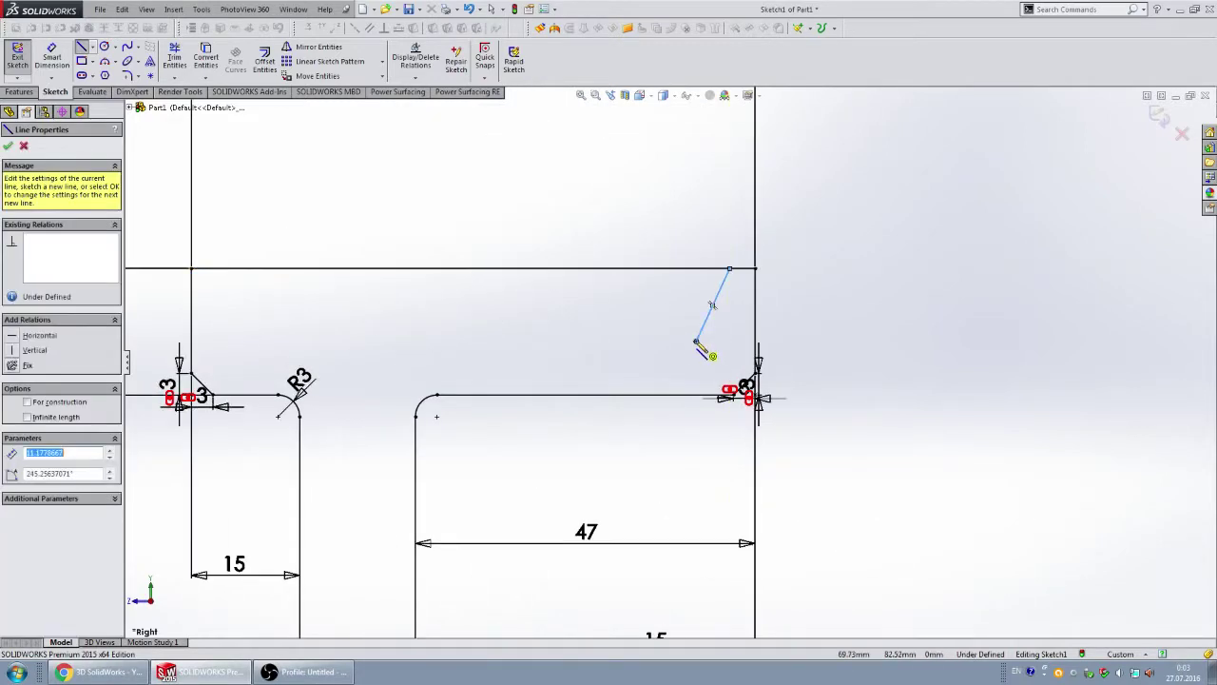
{"action": "left_click", "coordinate": [697, 341]}
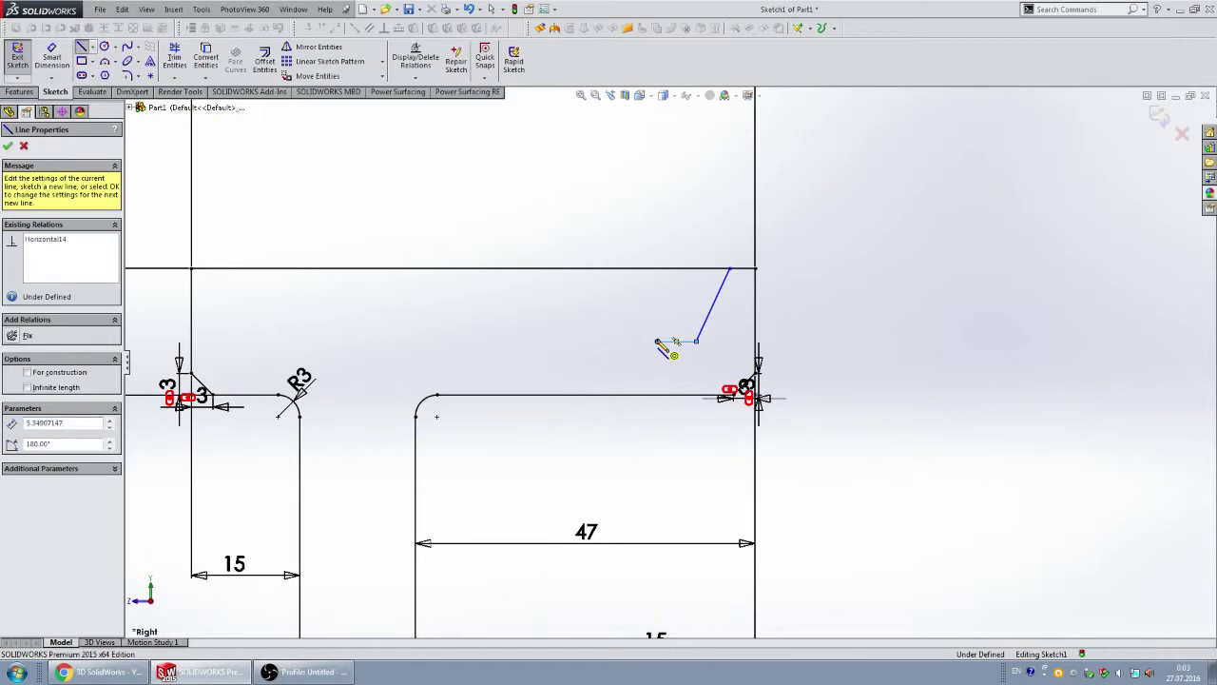
{"action": "left_click", "coordinate": [657, 341]}
{"action": "double_click", "coordinate": [627, 268]}
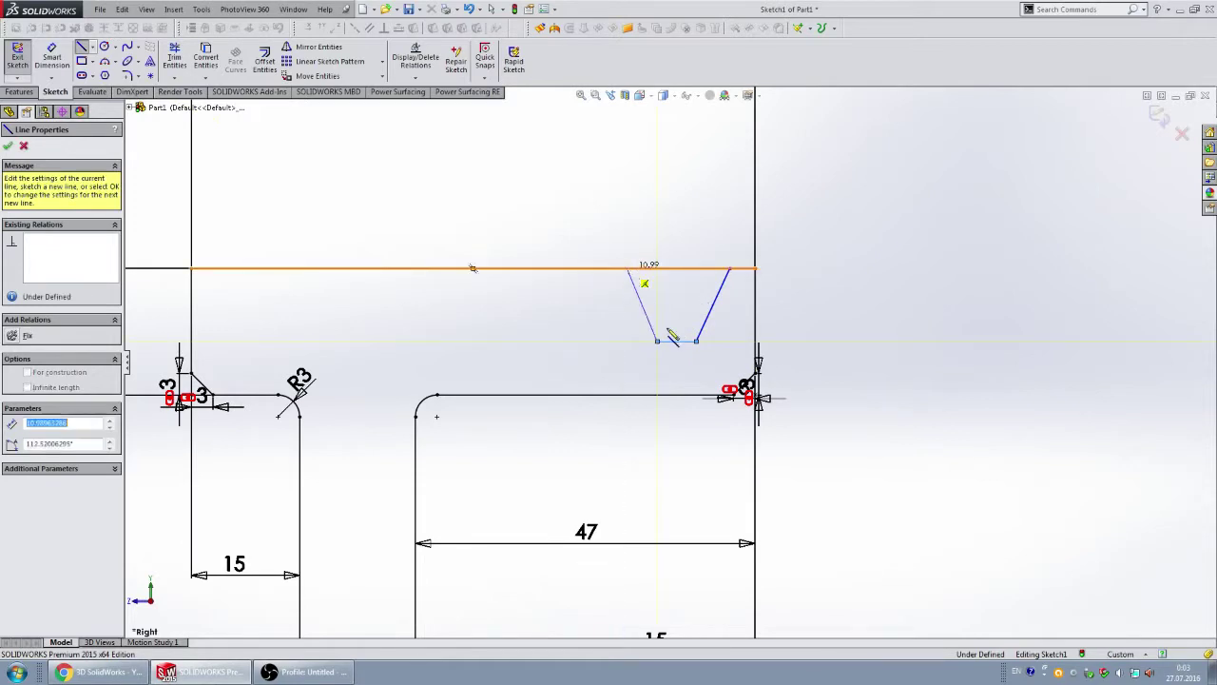
- Add a vertical construction centreline through the groove
{"action": "left_click", "coordinate": [676, 249]}
{"action": "double_click", "coordinate": [676, 362]}
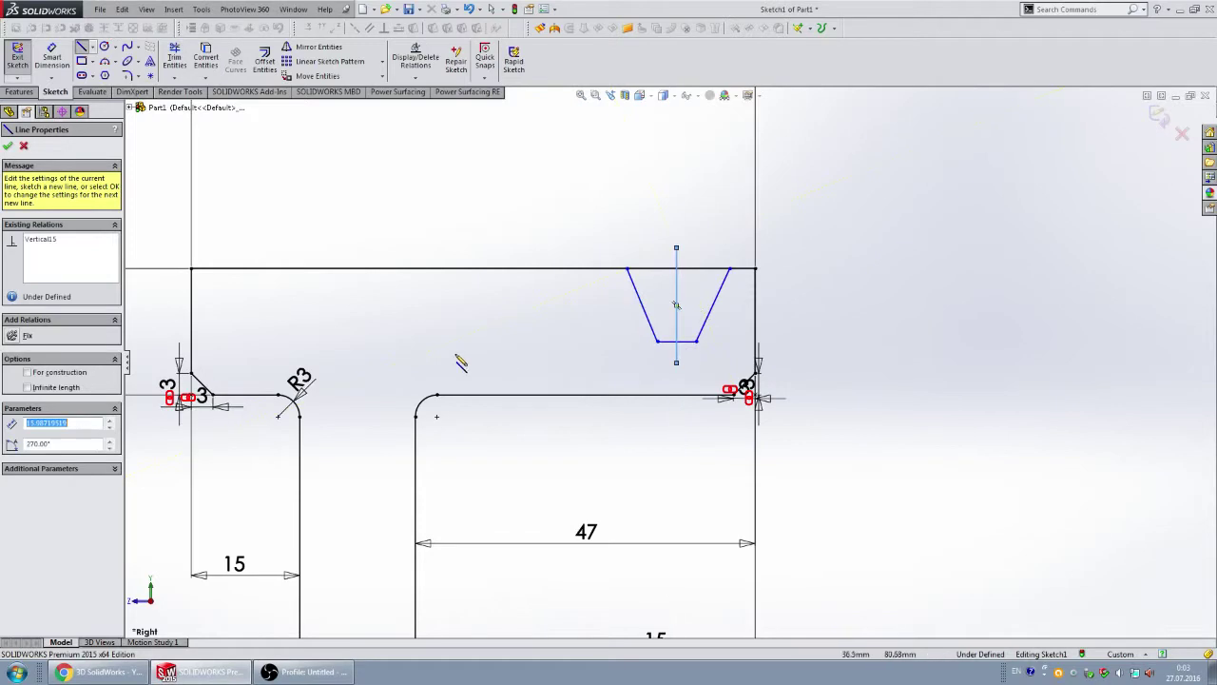
{"action": "left_click", "coordinate": [29, 372]}
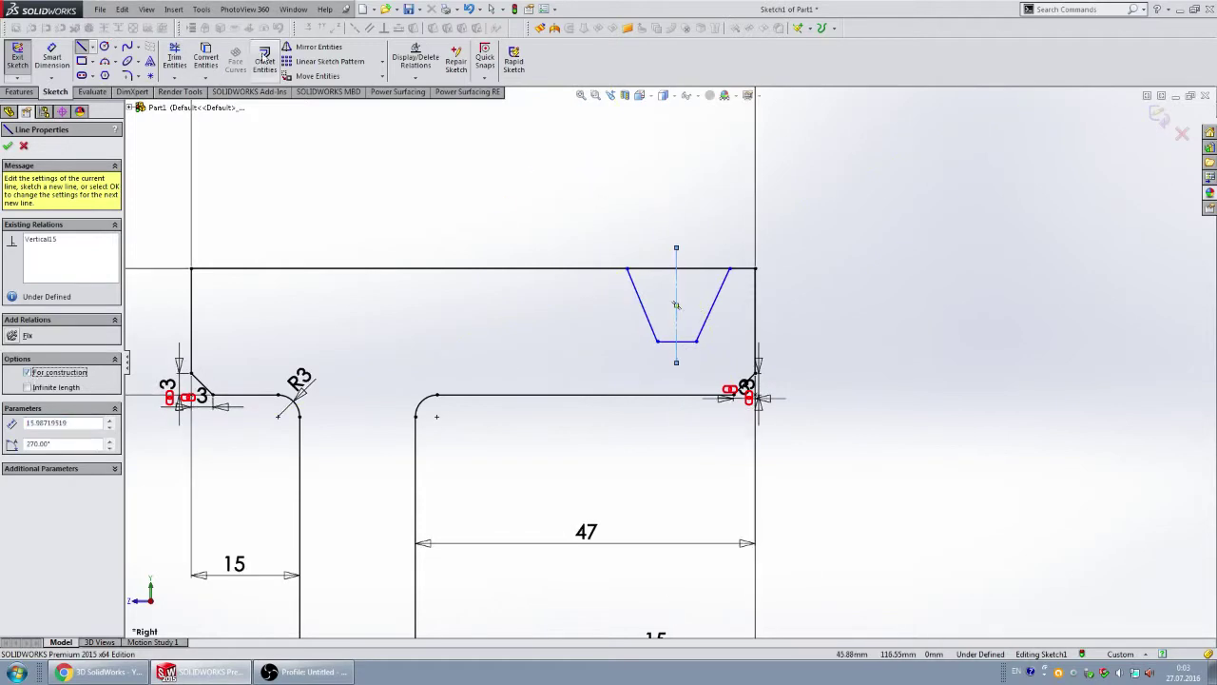
{"action": "left_click", "coordinate": [179, 61]}
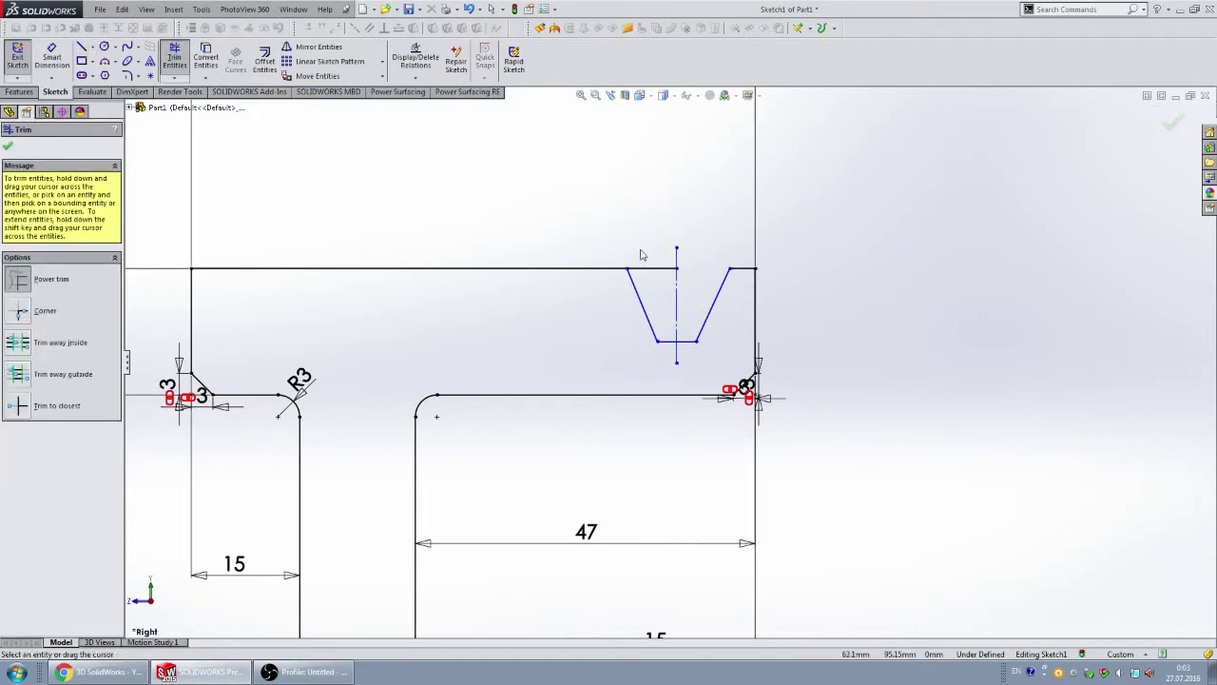
- Trim the top edge open and dimension the groove side angle to 38°
{"action": "left_click", "coordinate": [8, 149]}
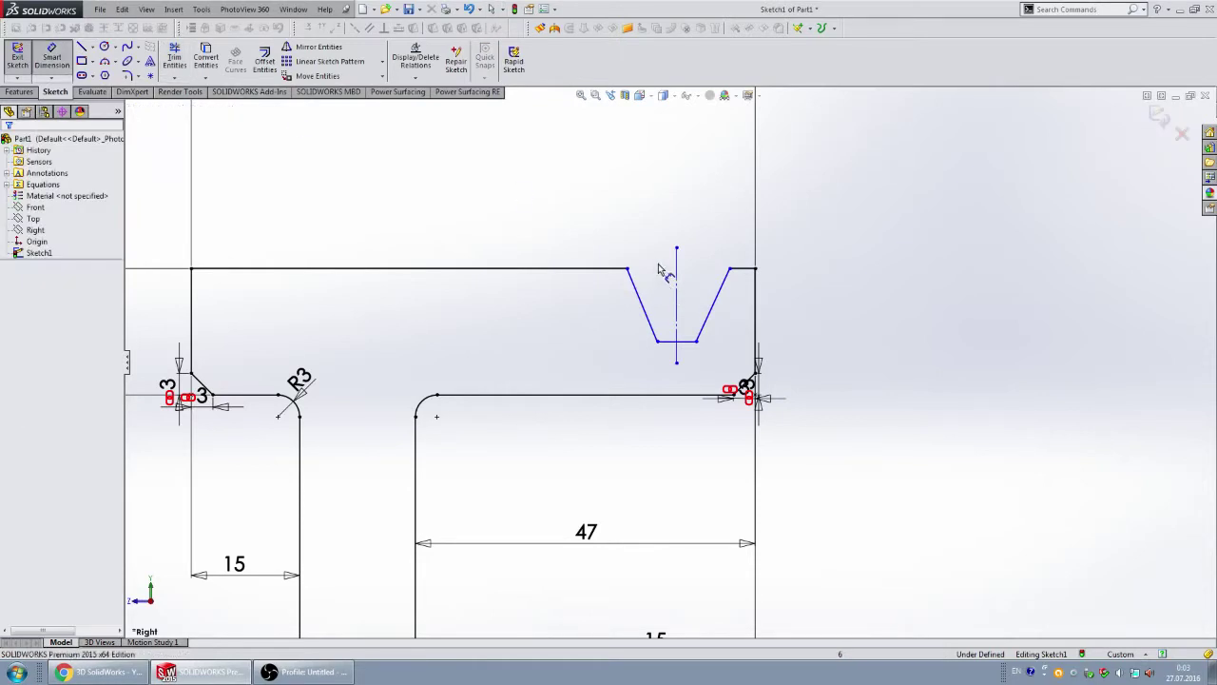
{"action": "left_click", "coordinate": [640, 297]}
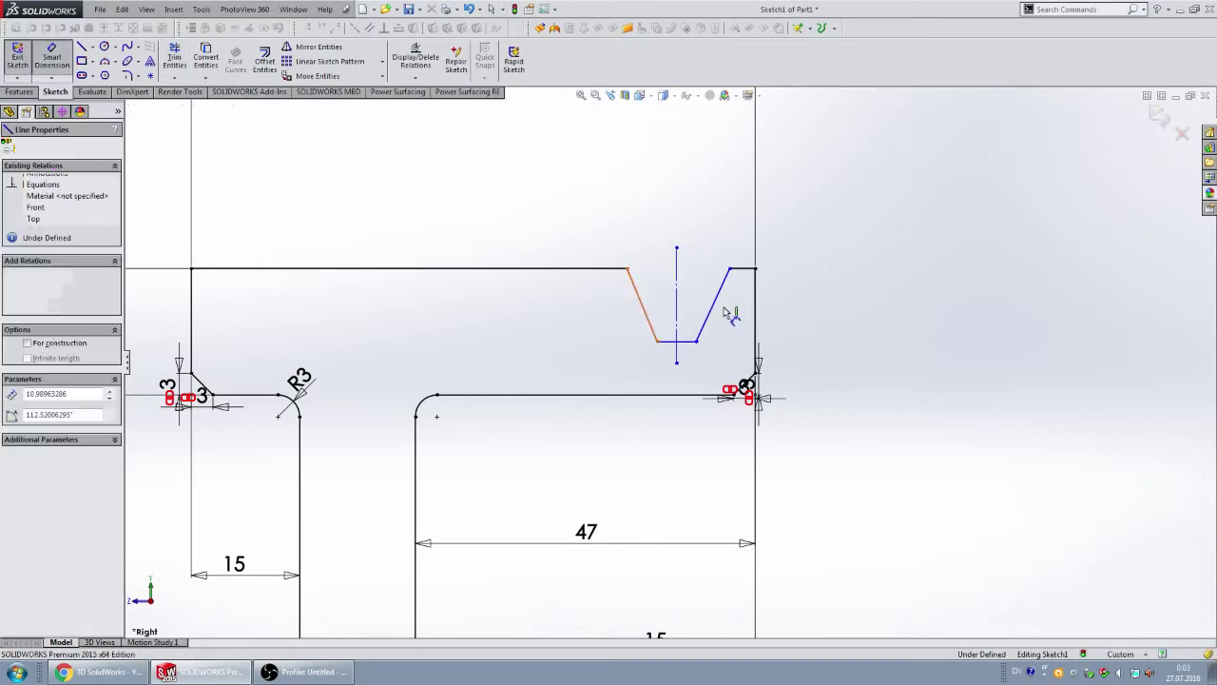
{"action": "left_click", "coordinate": [714, 302]}
{"action": "left_click", "coordinate": [701, 203]}
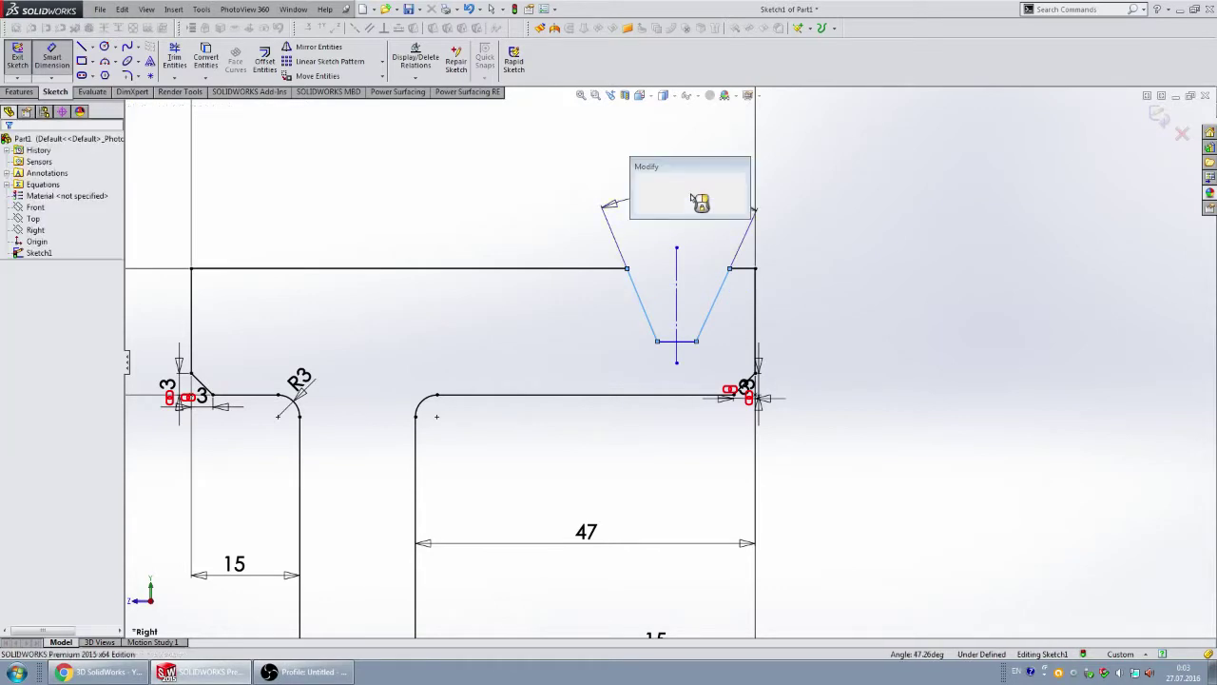
{"action": "type", "text": "38"}
{"action": "key", "text": "Return"}
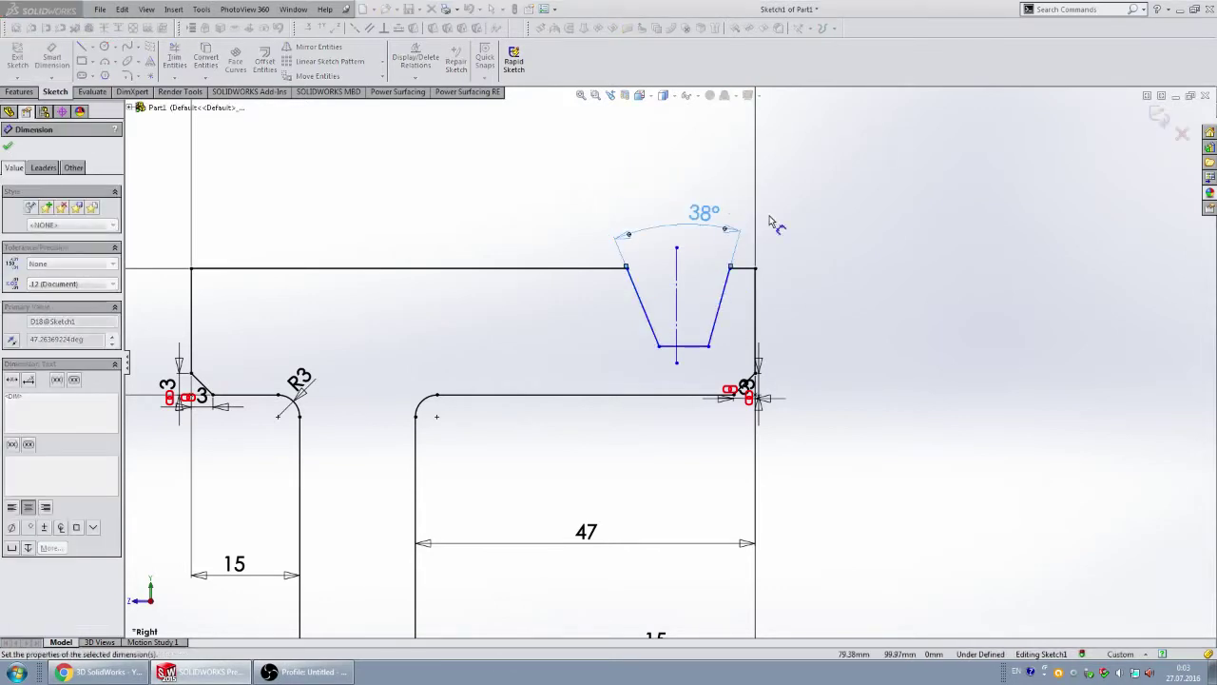
- Dimension the groove bottom width as 6 mm and its depth as 12 mm
{"action": "left_click", "coordinate": [690, 348]}
{"action": "left_click", "coordinate": [677, 437]}
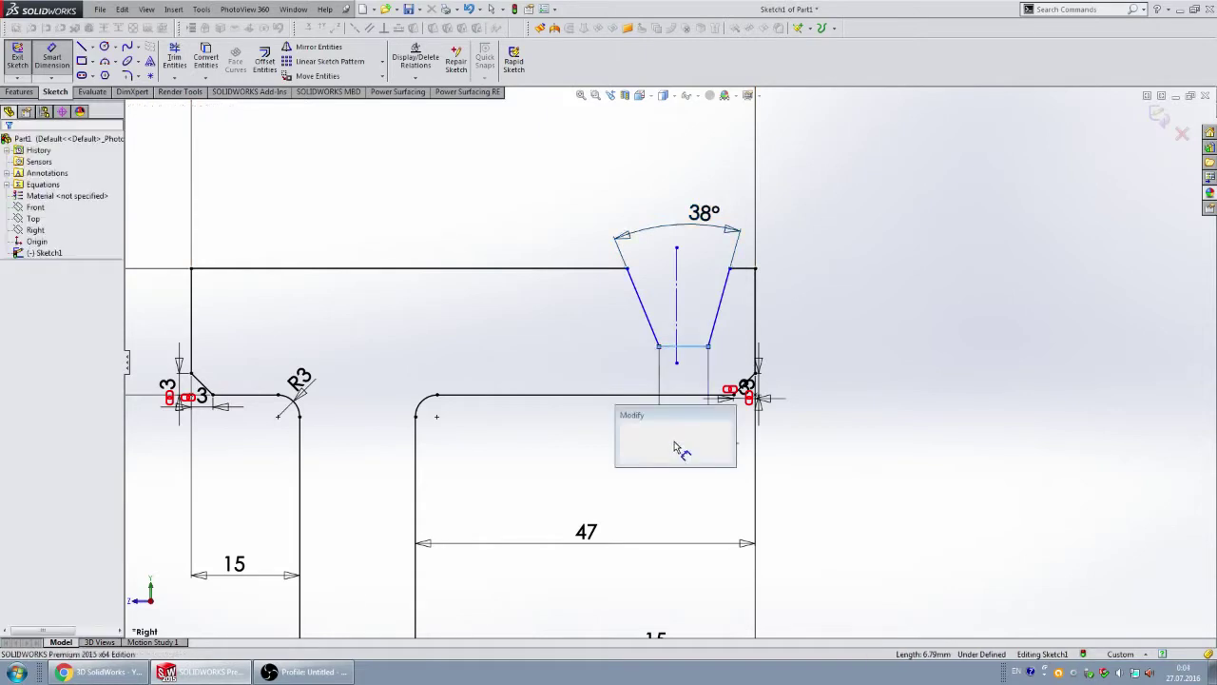
{"action": "type", "text": "6.00mm"}
{"action": "key", "text": "Return"}
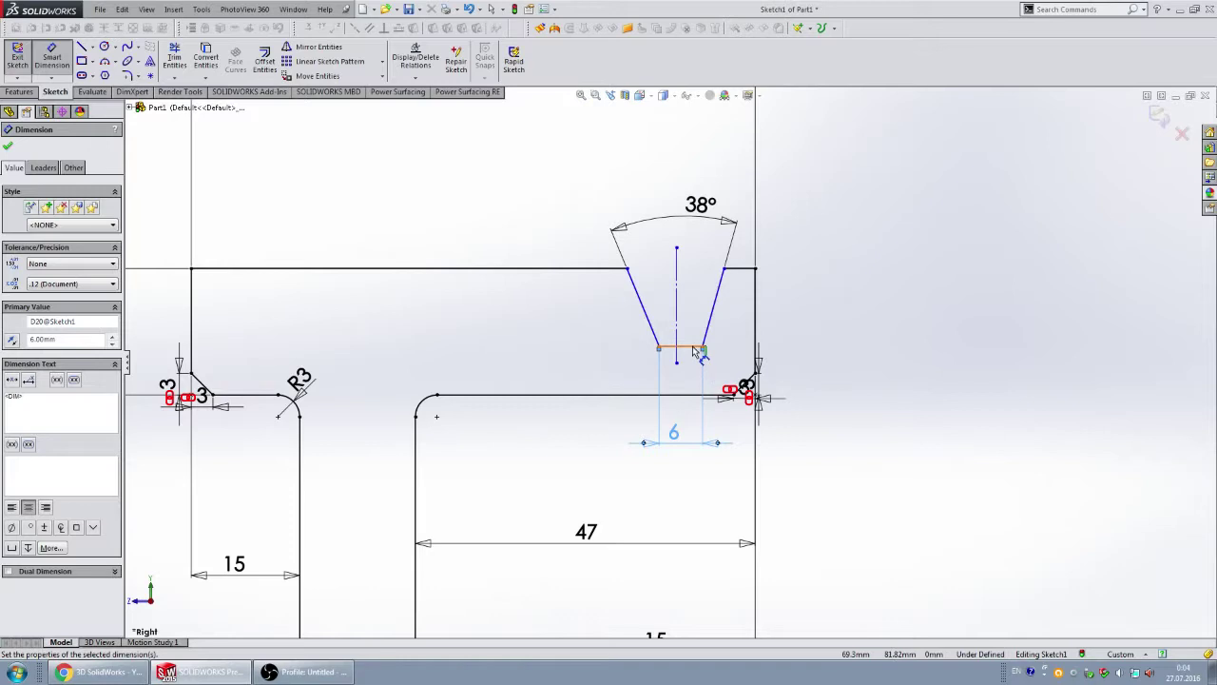
{"action": "left_click", "coordinate": [698, 350]}
{"action": "left_click", "coordinate": [741, 268]}
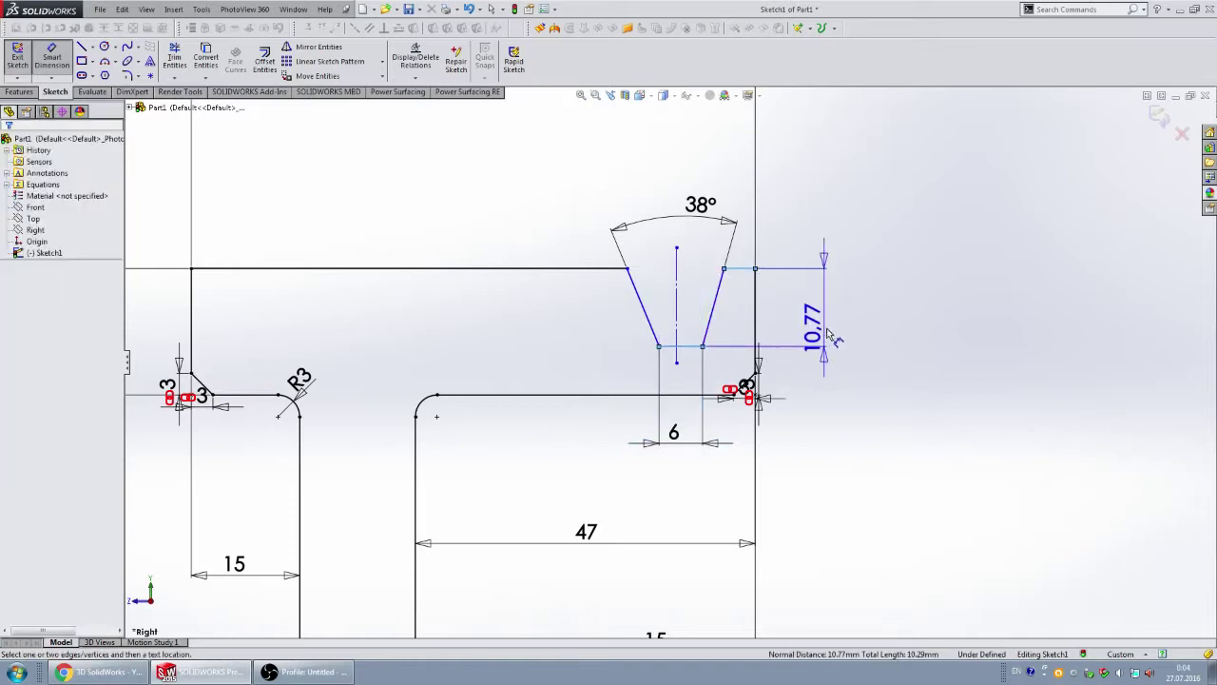
{"action": "left_click", "coordinate": [829, 335]}
{"action": "type", "text": "12"}
{"action": "key", "text": "Return"}
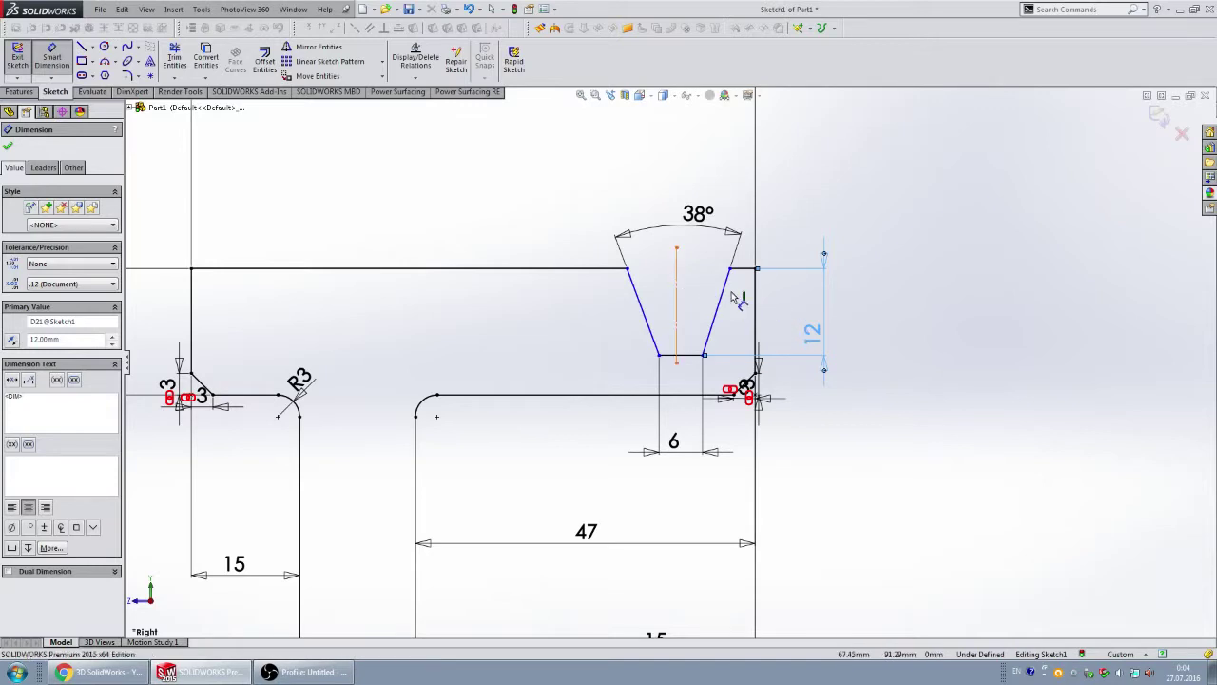
- Undo a trial centreline dimension, then place the groove centreline 9 mm from the right edge
{"action": "left_click", "coordinate": [677, 285]}
{"action": "left_click", "coordinate": [758, 306]}
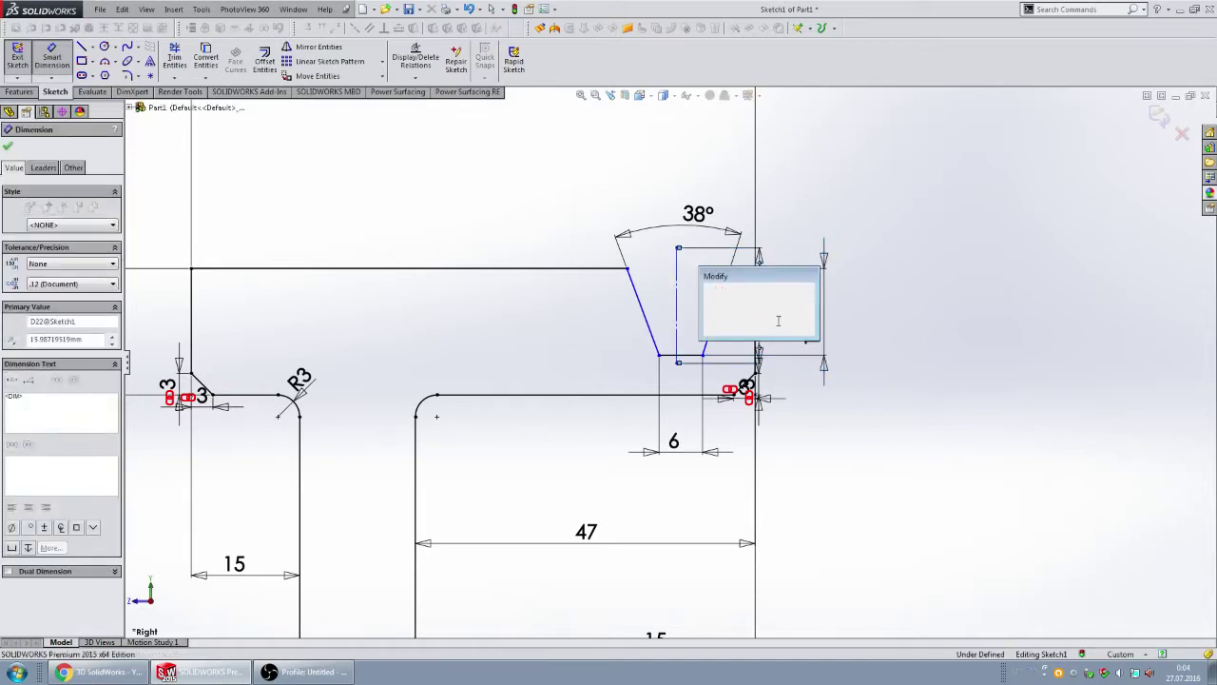
{"action": "key", "text": "Escape"}
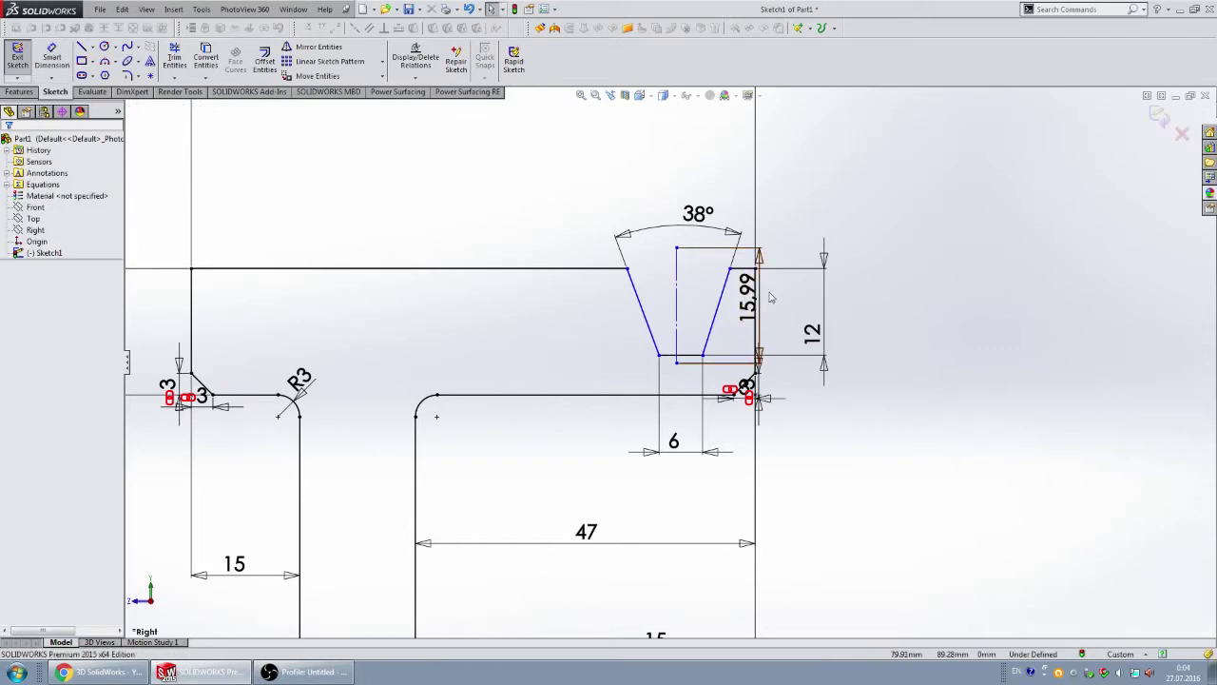
{"action": "key", "text": "ctrl+z"}
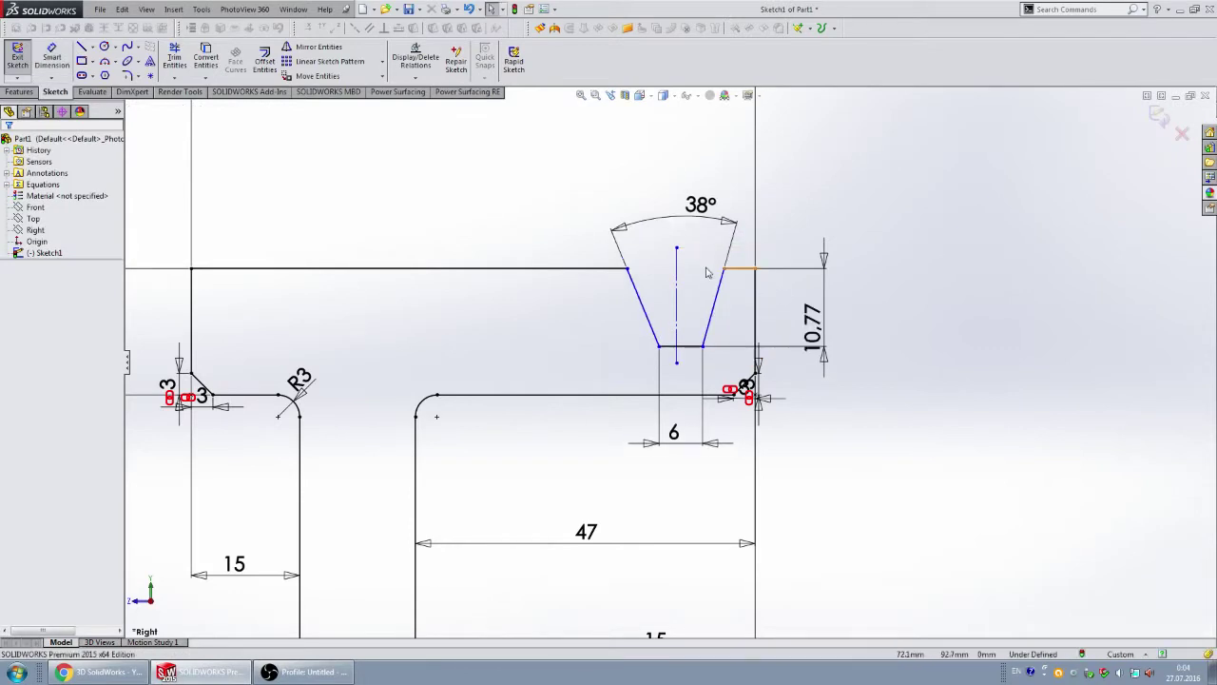
{"action": "left_click", "coordinate": [52, 57]}
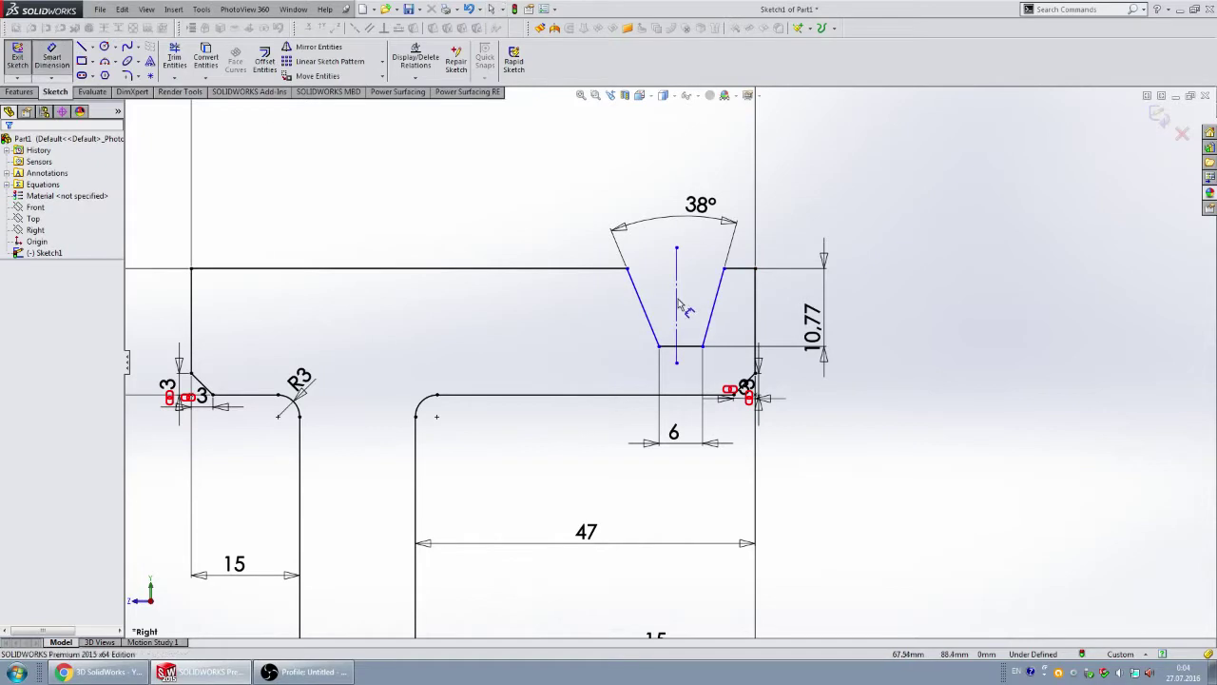
{"action": "left_click", "coordinate": [755, 295]}
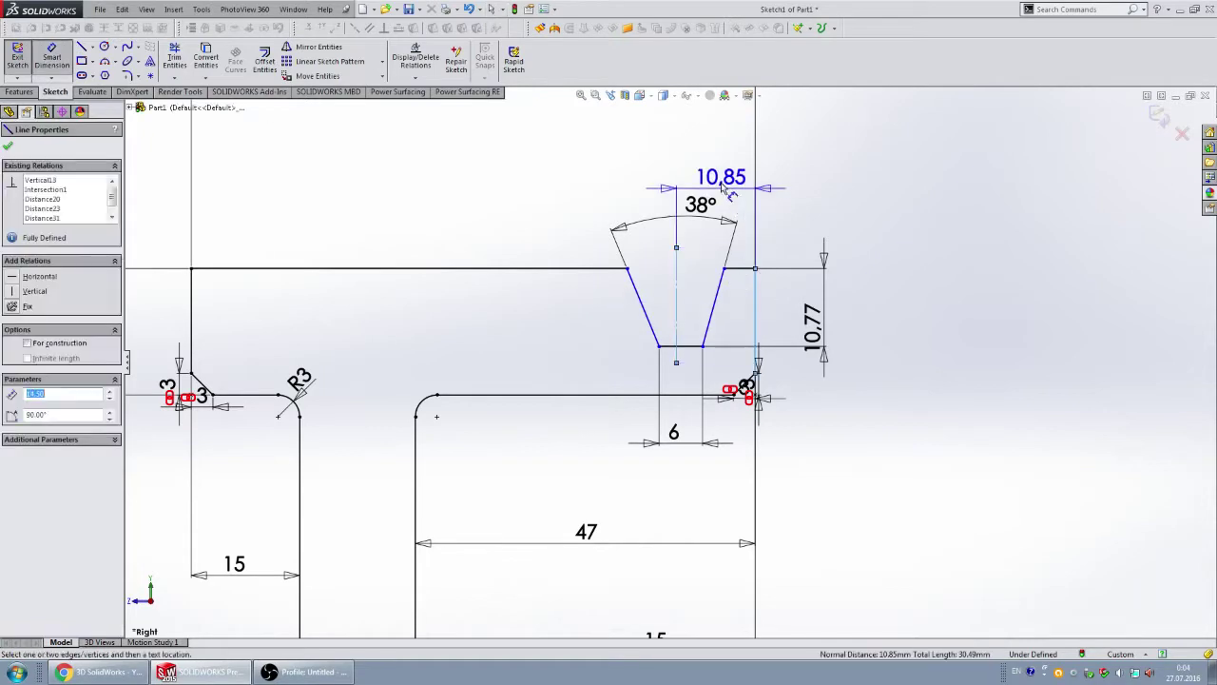
{"action": "left_click", "coordinate": [722, 182]}
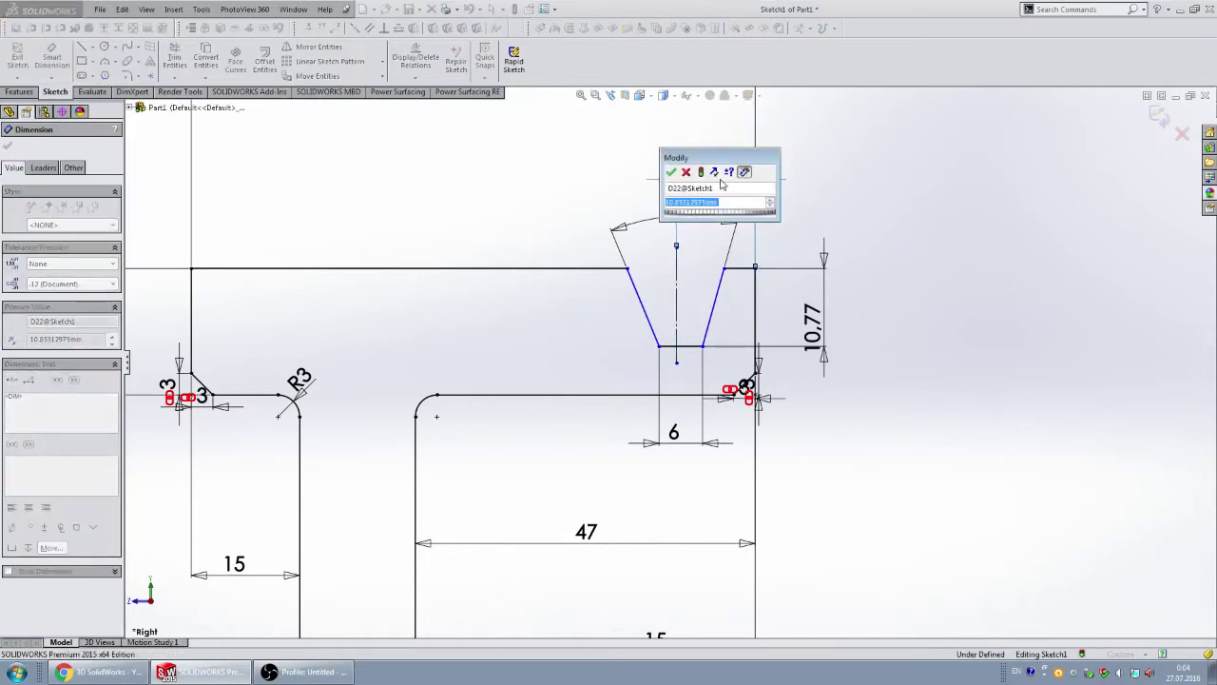
{"action": "type", "text": "9"}
{"action": "key", "text": "Return"}
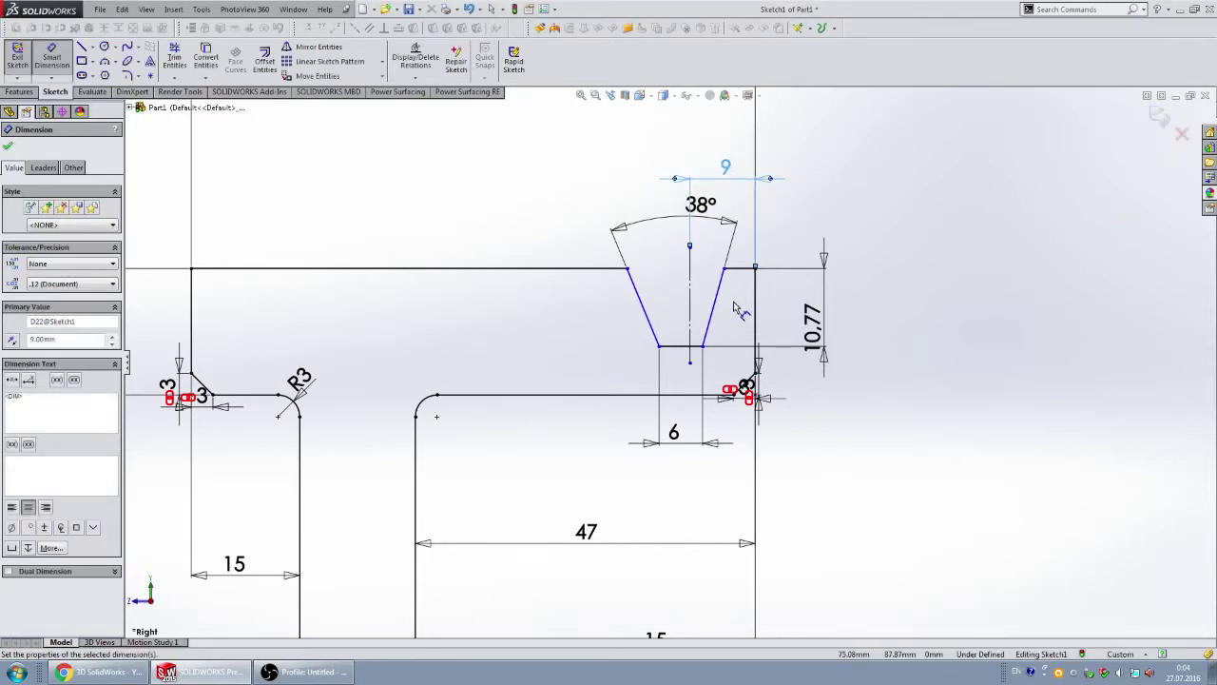
{"action": "left_click", "coordinate": [738, 327]}
- Make the groove's slanted sides symmetric about the centreline
{"action": "left_click", "coordinate": [715, 304]}
{"action": "left_click", "coordinate": [691, 303], "text": "ctrl"}
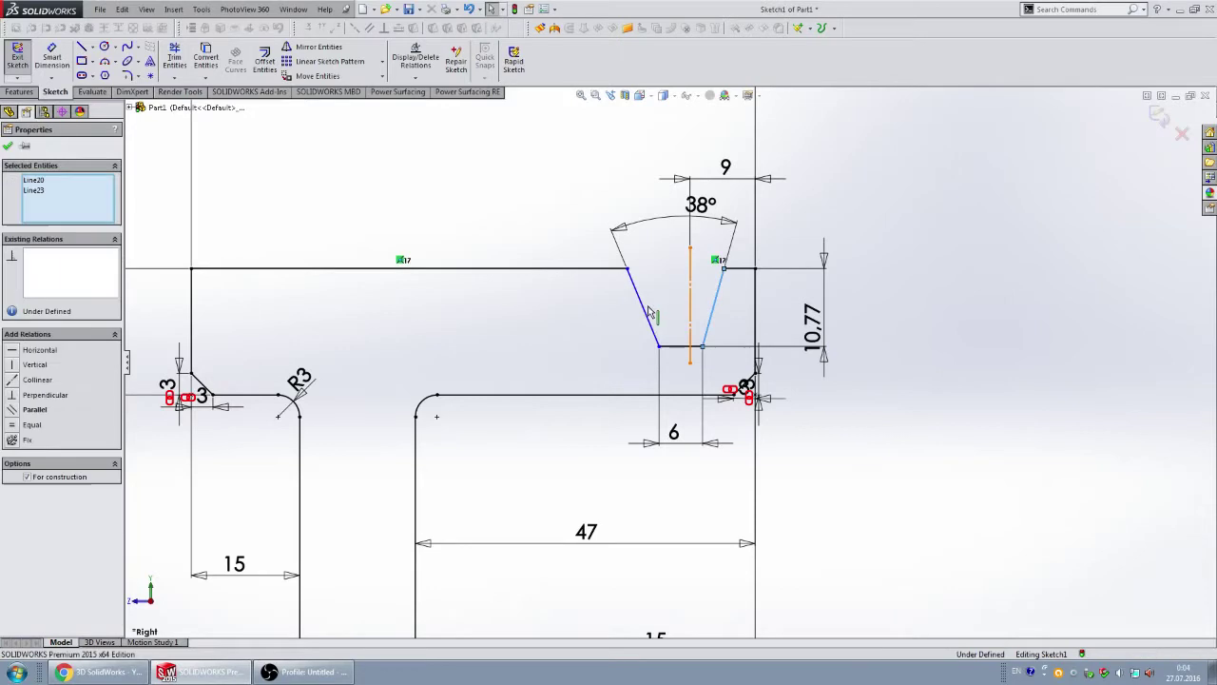
{"action": "left_click", "coordinate": [643, 306], "text": "ctrl"}
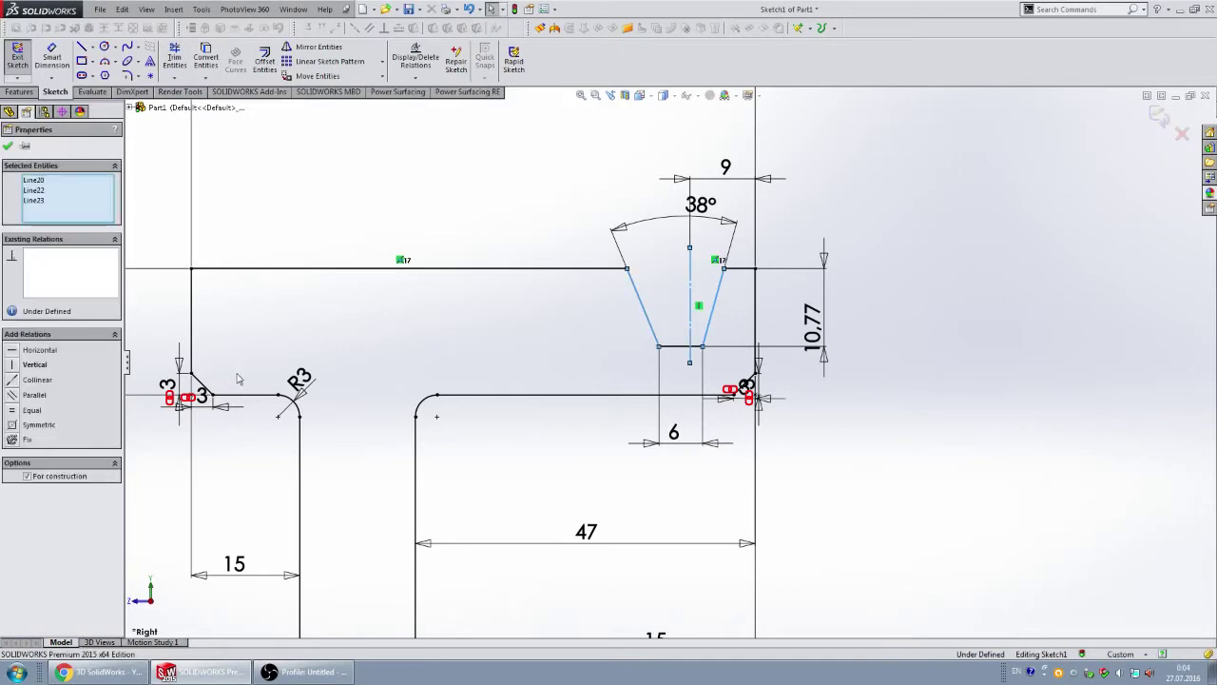
{"action": "left_click", "coordinate": [16, 425]}
{"action": "left_click", "coordinate": [861, 272]}
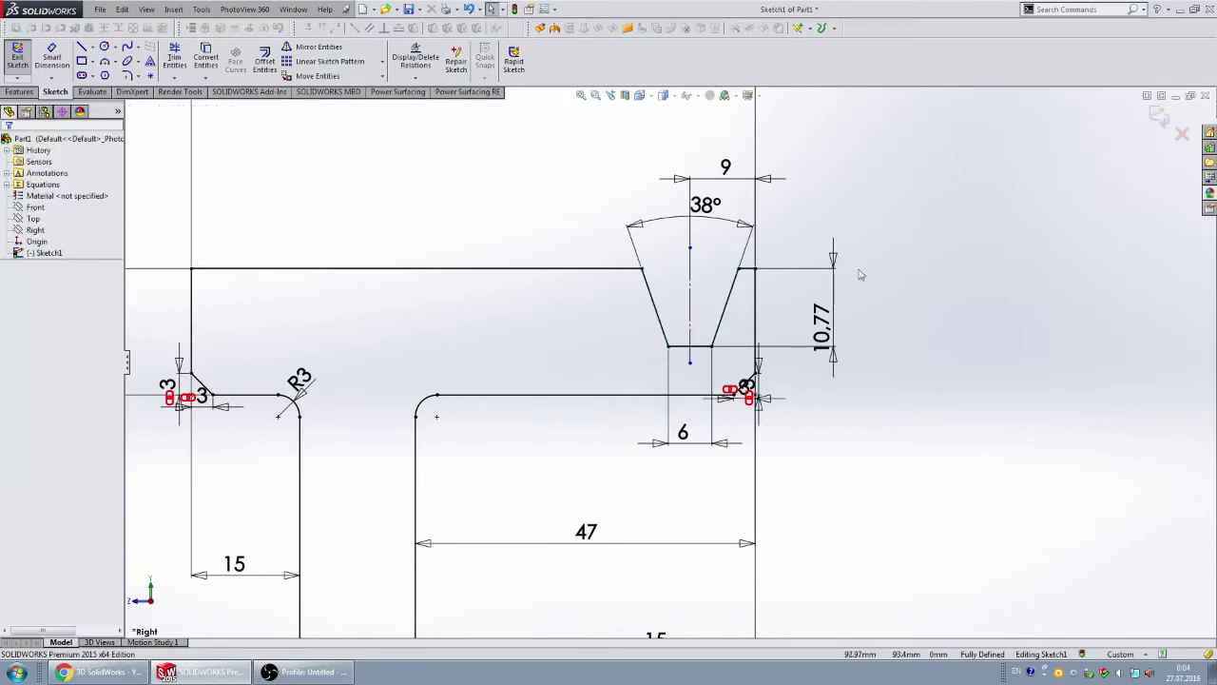
- Move the 38° angle dimension above the groove
{"action": "scroll", "coordinate": [578, 356], "scroll_direction": "up", "scroll_amount": 3}
{"action": "scroll", "coordinate": [583, 302], "scroll_direction": "down", "scroll_amount": 1}
{"action": "scroll", "coordinate": [583, 303], "scroll_direction": "down", "scroll_amount": 1}
{"action": "left_click_drag", "start_coordinate": [757, 263], "coordinate": [766, 209]}
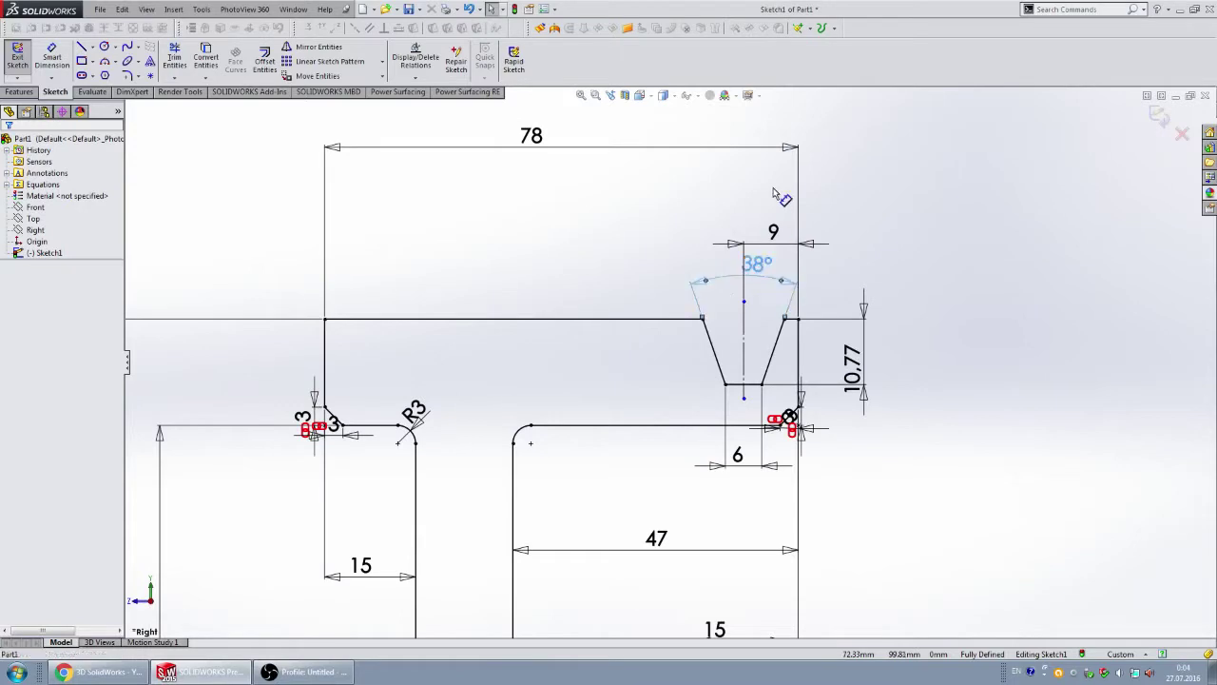
{"action": "left_click", "coordinate": [921, 354]}
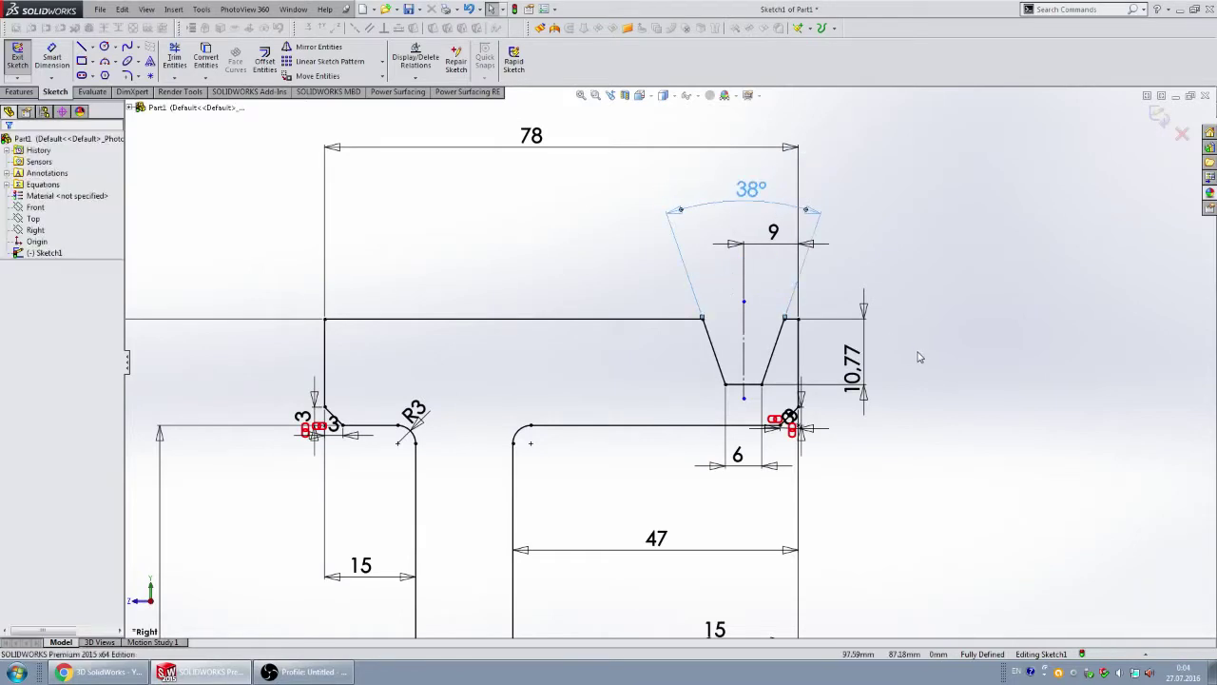
{"action": "scroll", "coordinate": [659, 373], "scroll_direction": "up", "scroll_amount": 2}
{"action": "scroll", "coordinate": [659, 373], "scroll_direction": "down", "scroll_amount": 2}
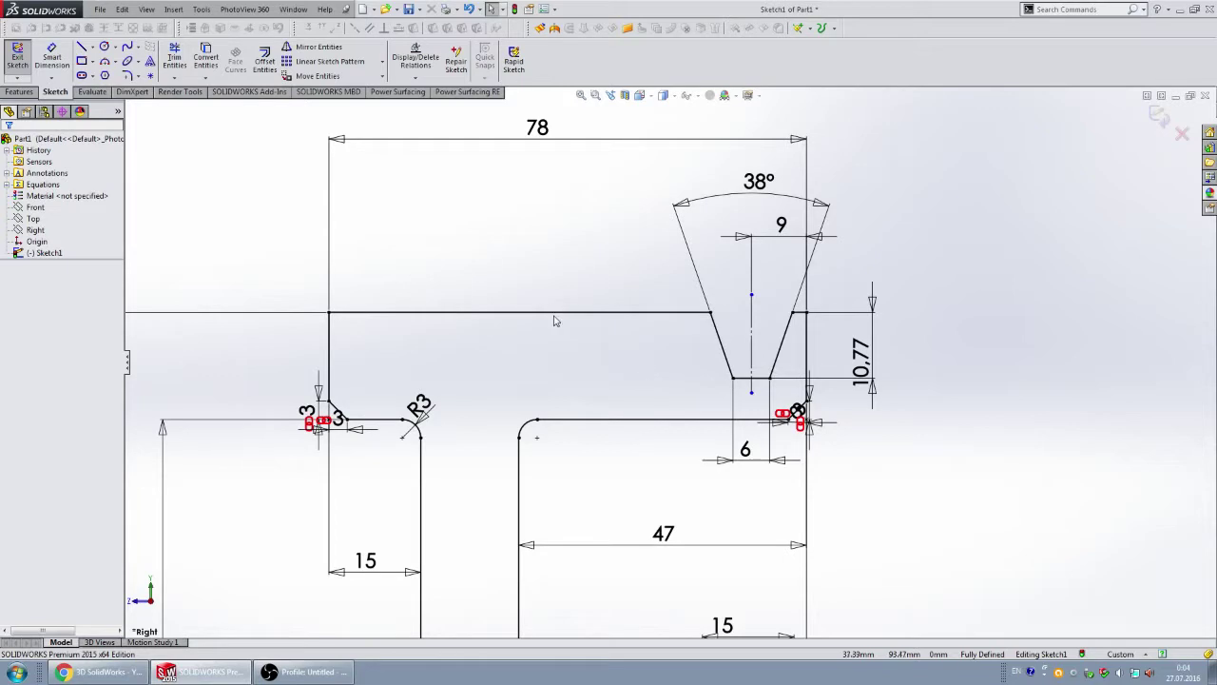
- Pattern the groove's three lines leftward at 180° as 5 instances spaced 15 mm
{"action": "left_click", "coordinate": [720, 339]}
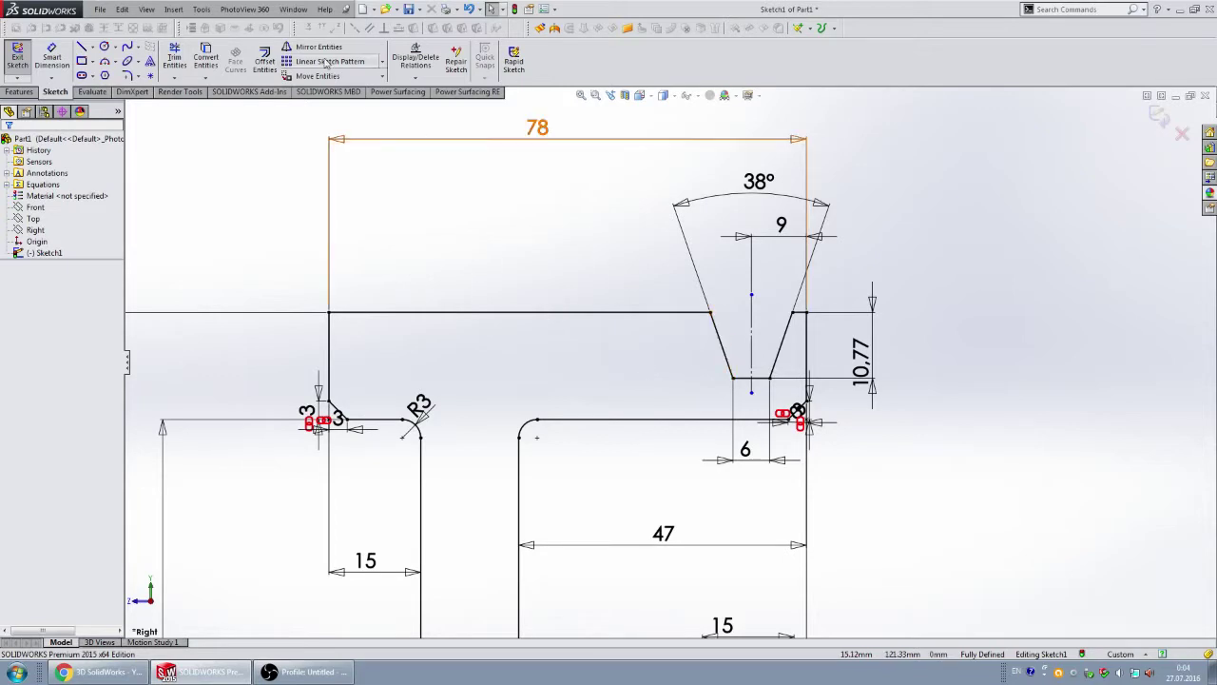
{"action": "left_click", "coordinate": [326, 61]}
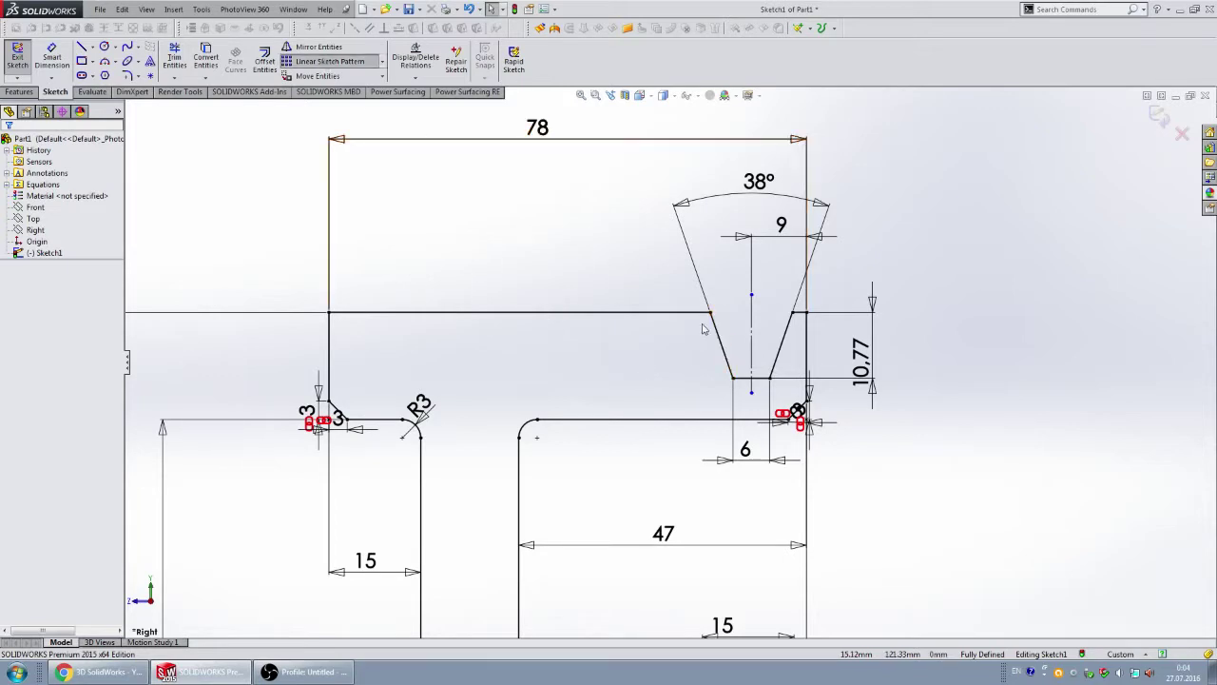
{"action": "left_click", "coordinate": [751, 378]}
{"action": "left_click", "coordinate": [787, 329]}
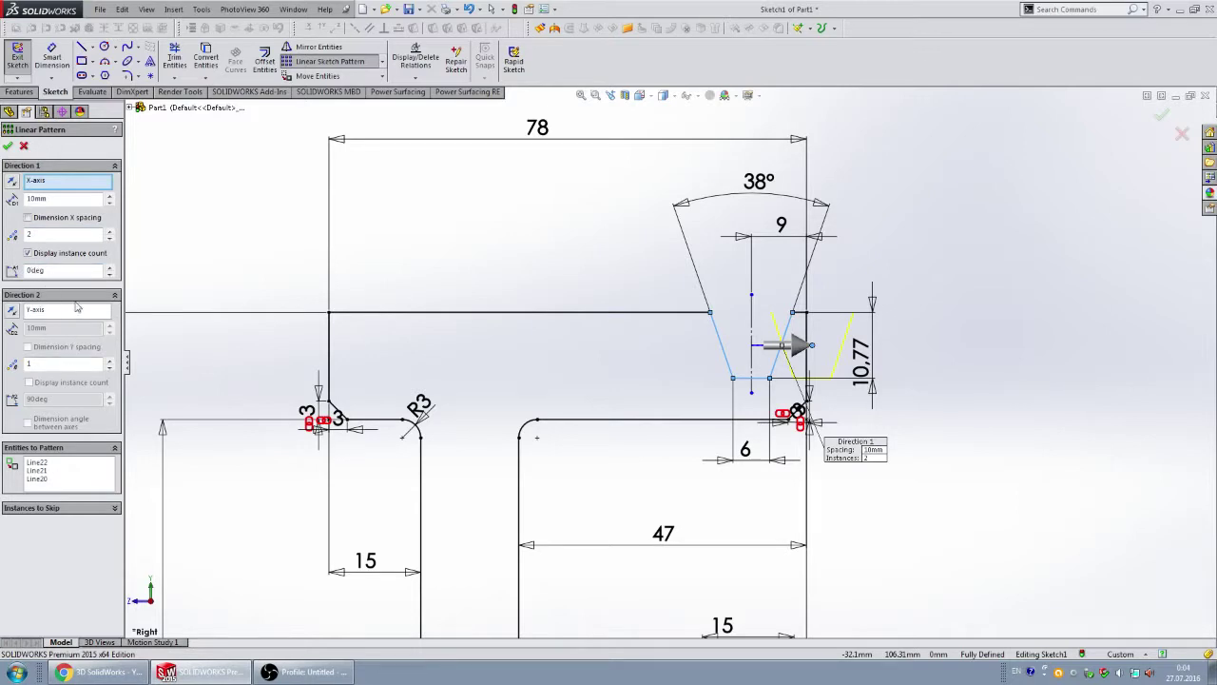
{"action": "left_click", "coordinate": [13, 199]}
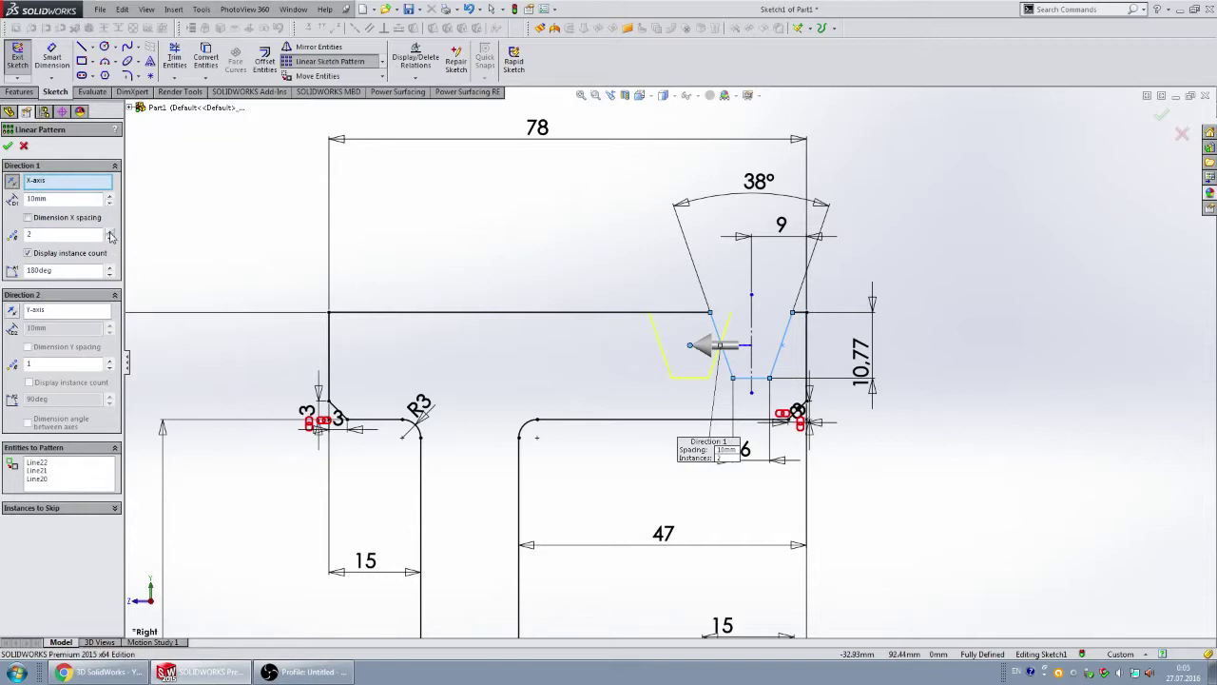
{"action": "left_click", "coordinate": [110, 232]}
{"action": "left_click", "coordinate": [110, 232]}
{"action": "type", "text": "15"}
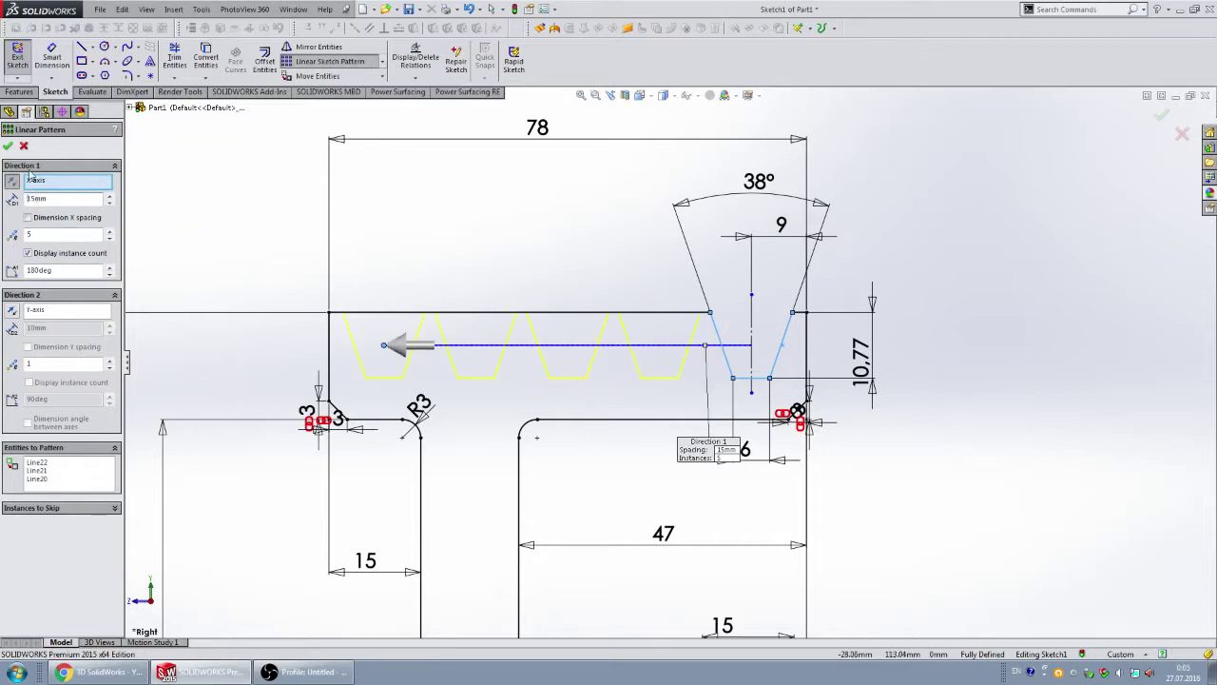
{"action": "left_click", "coordinate": [8, 146]}
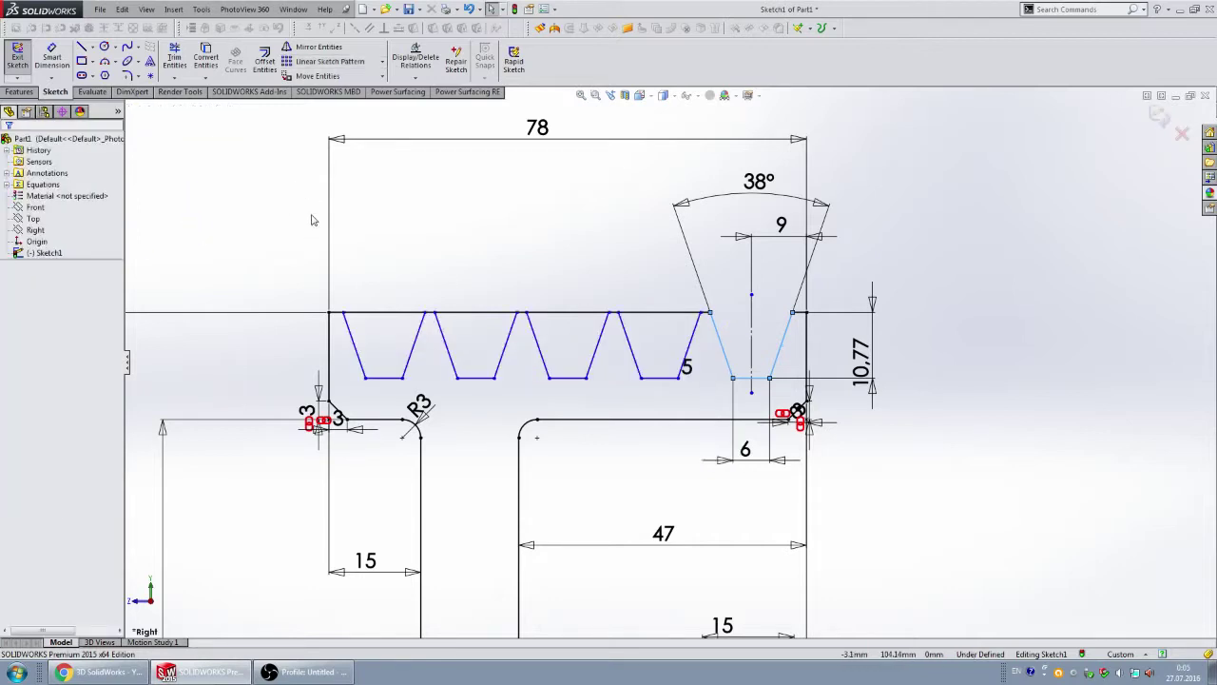
- Power-trim the rim line running across the grooves to leave separate teeth
{"action": "left_click", "coordinate": [174, 57]}
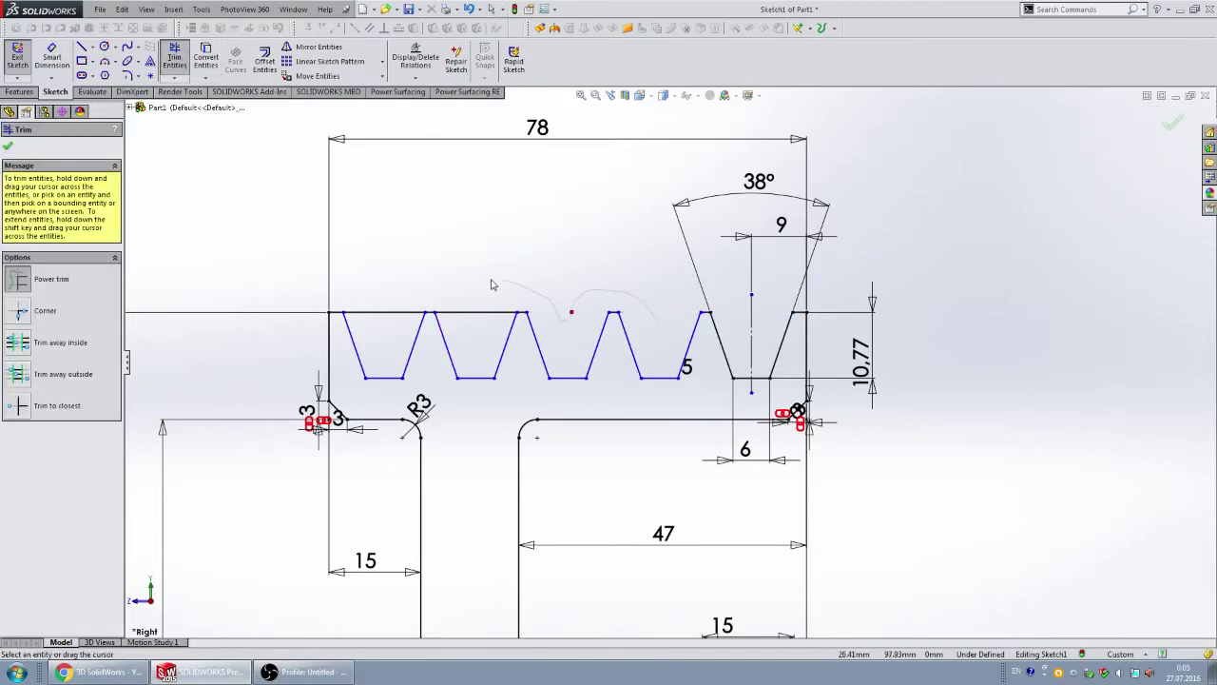
{"action": "left_click_drag", "start_coordinate": [491, 284], "coordinate": [244, 269]}
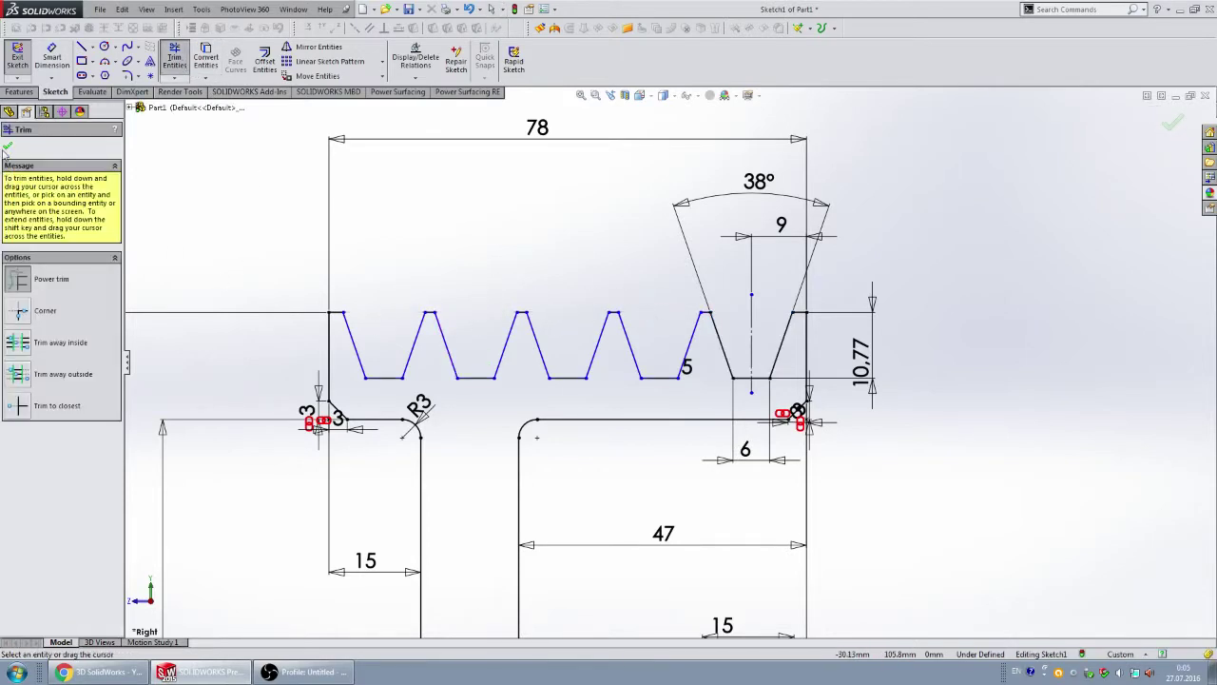
{"action": "left_click", "coordinate": [8, 147]}
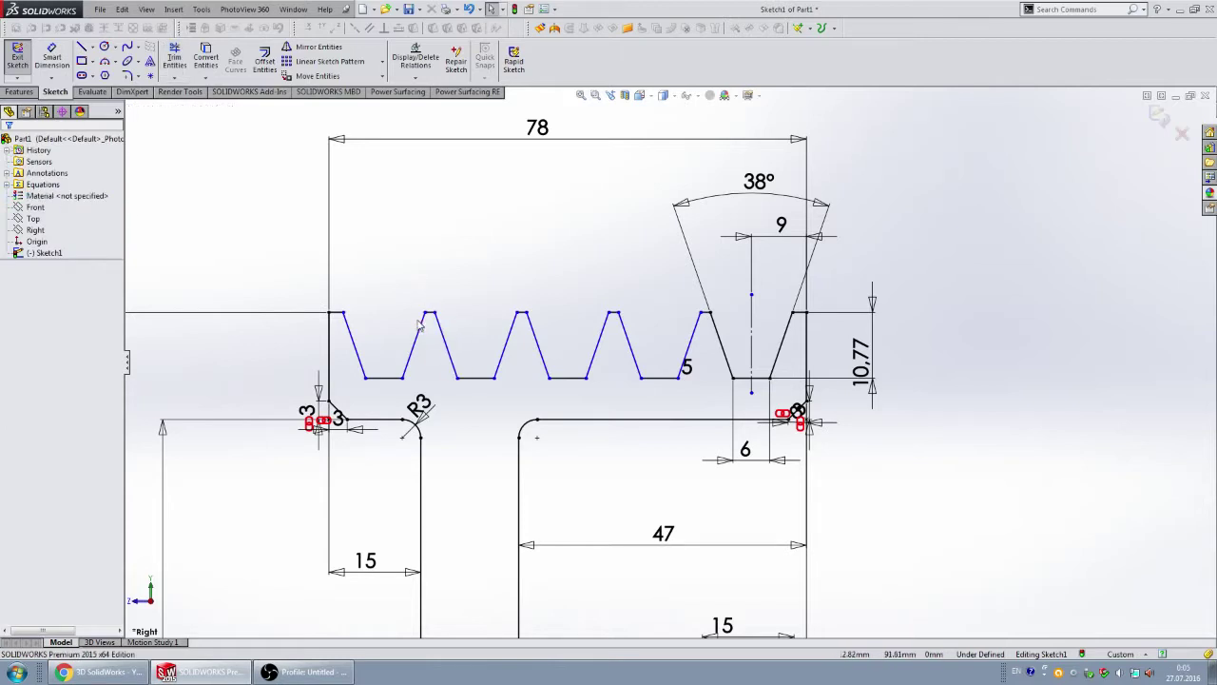
- Make the second and rightmost tooth tops collinear
{"action": "scroll", "coordinate": [361, 325], "scroll_direction": "down", "scroll_amount": 1}
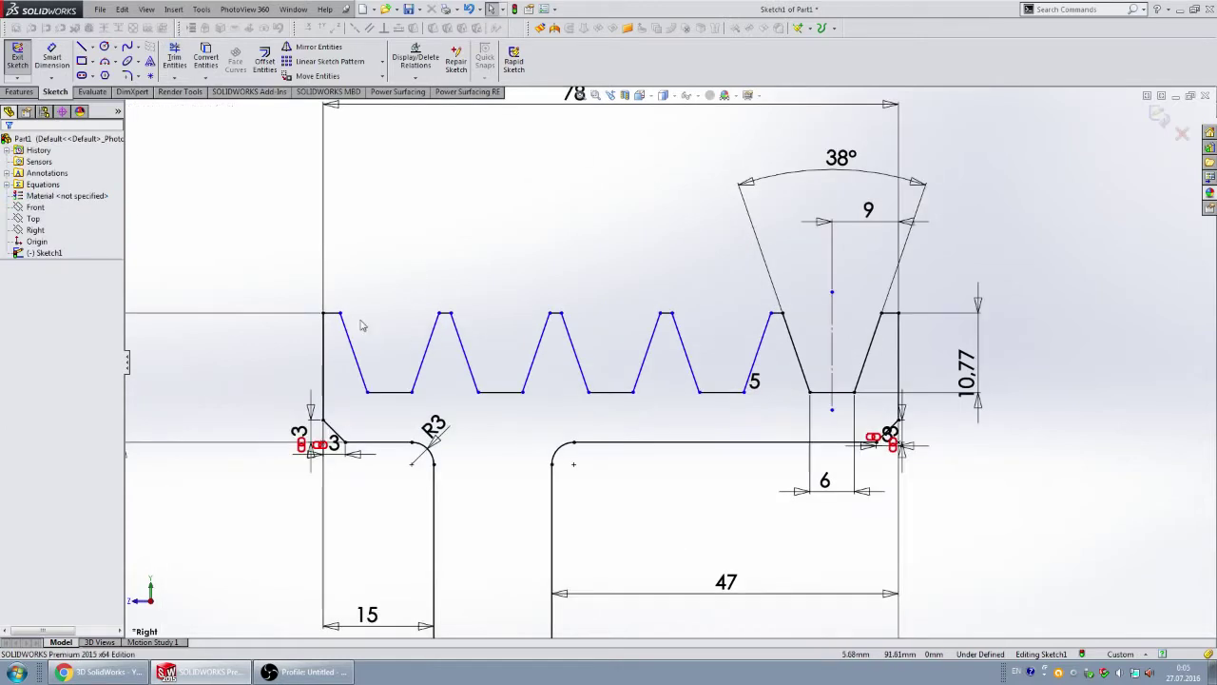
{"action": "left_click", "coordinate": [447, 317]}
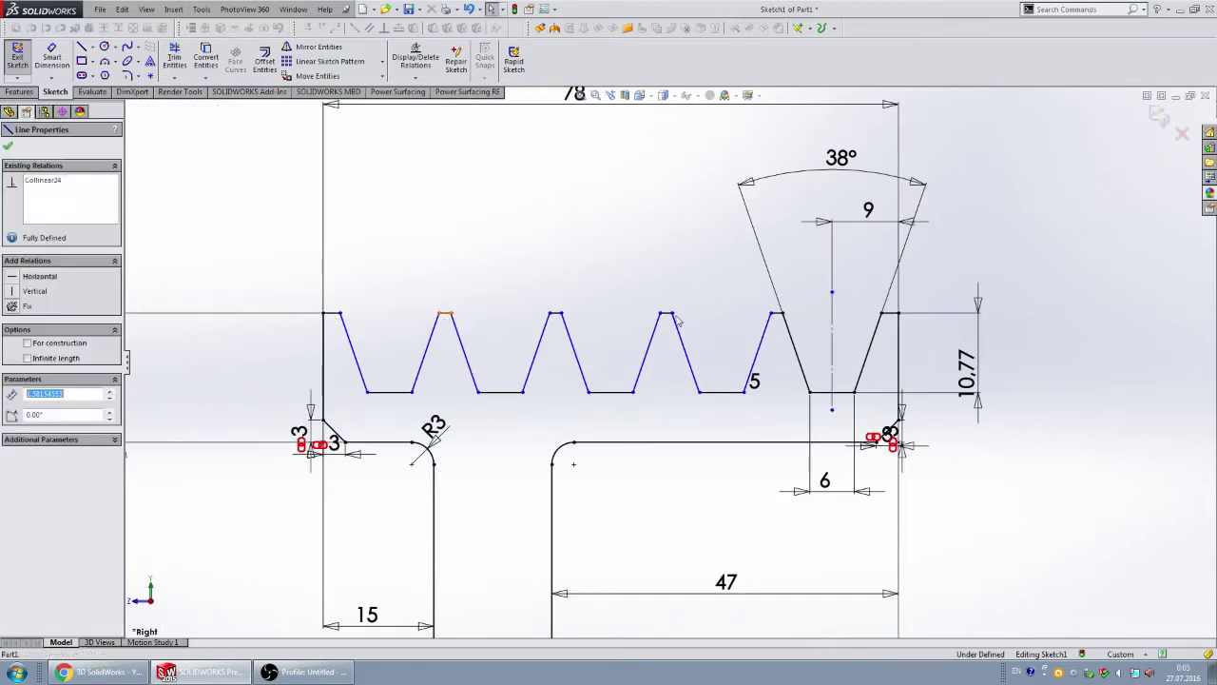
{"action": "left_click", "coordinate": [891, 317], "text": "ctrl"}
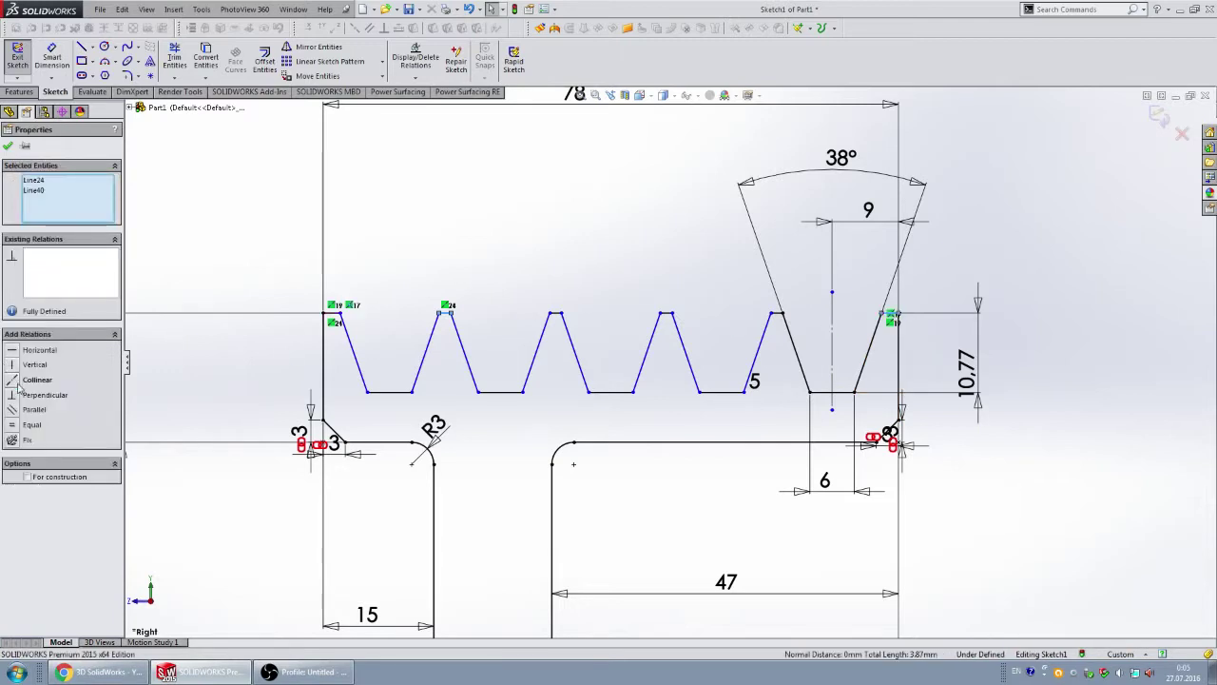
{"action": "left_click", "coordinate": [19, 380]}
{"action": "left_click", "coordinate": [498, 273]}
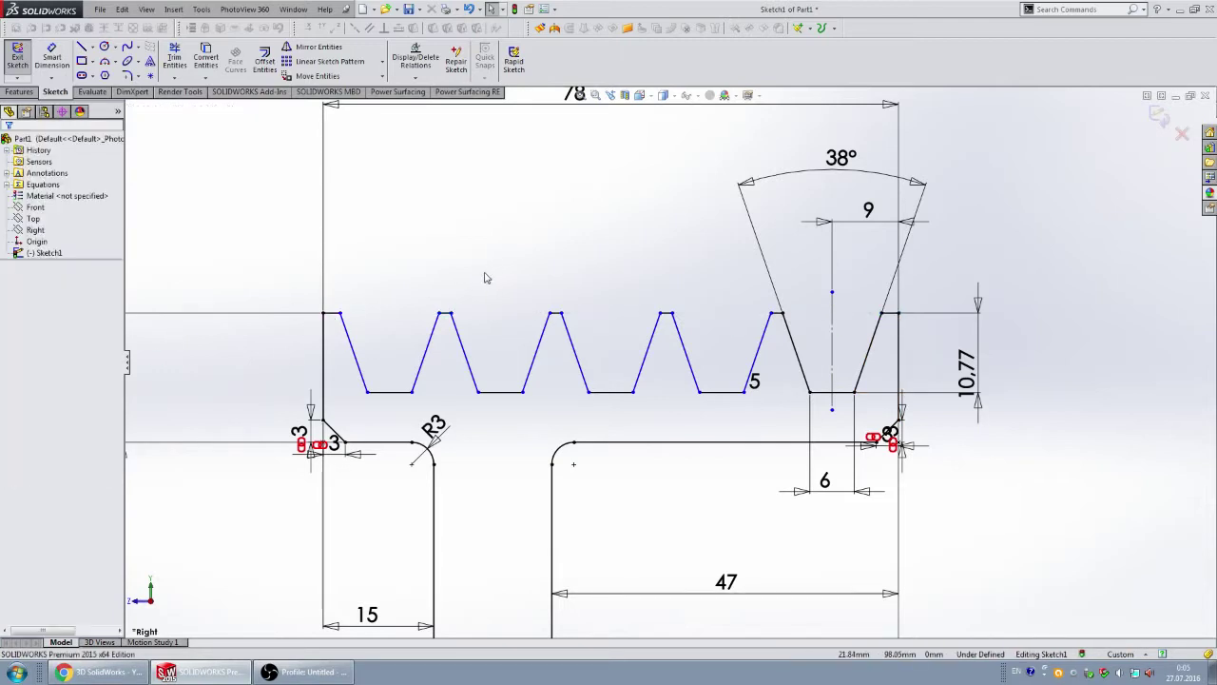
{"action": "scroll", "coordinate": [705, 345], "scroll_direction": "up", "scroll_amount": 1}
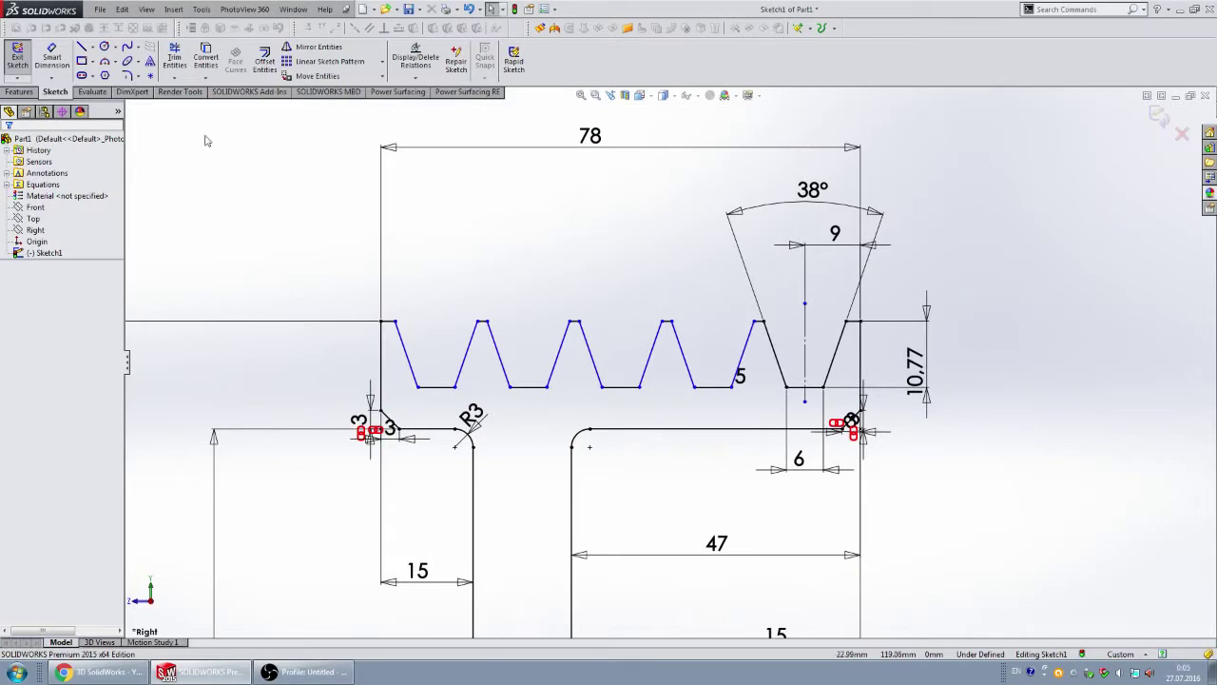
- Add a 60 mm dimension between the bottom corners of the first and last grooves
{"action": "left_click", "coordinate": [52, 58]}
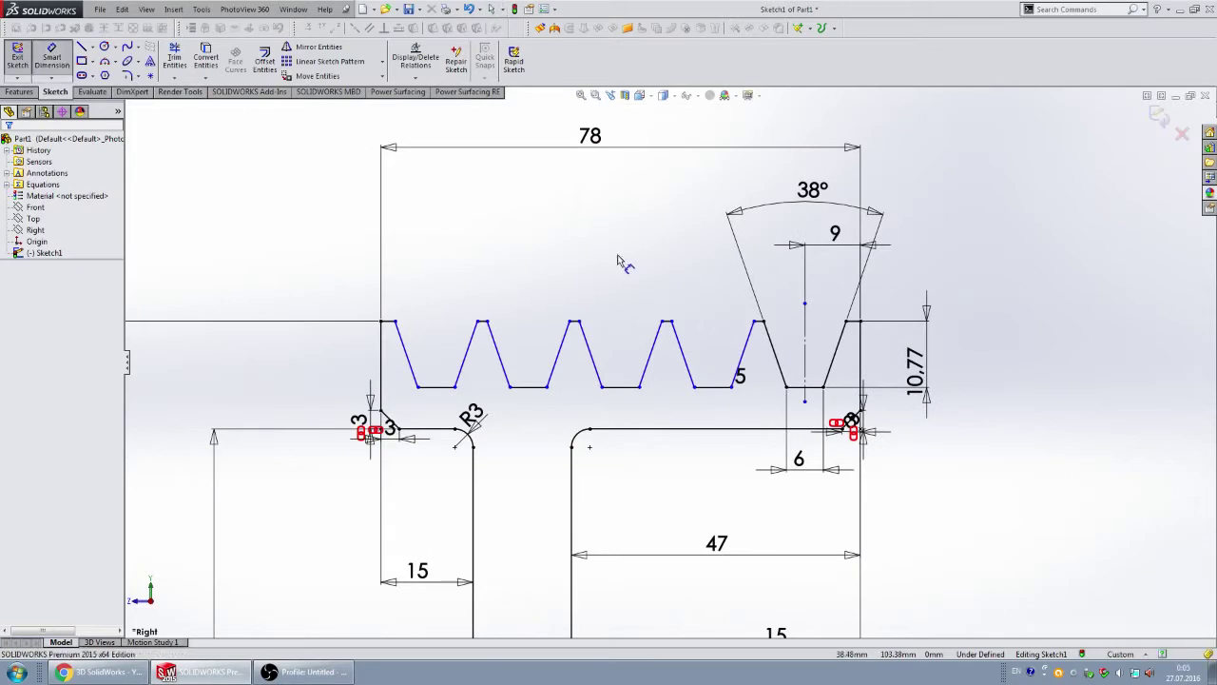
{"action": "left_click", "coordinate": [456, 387]}
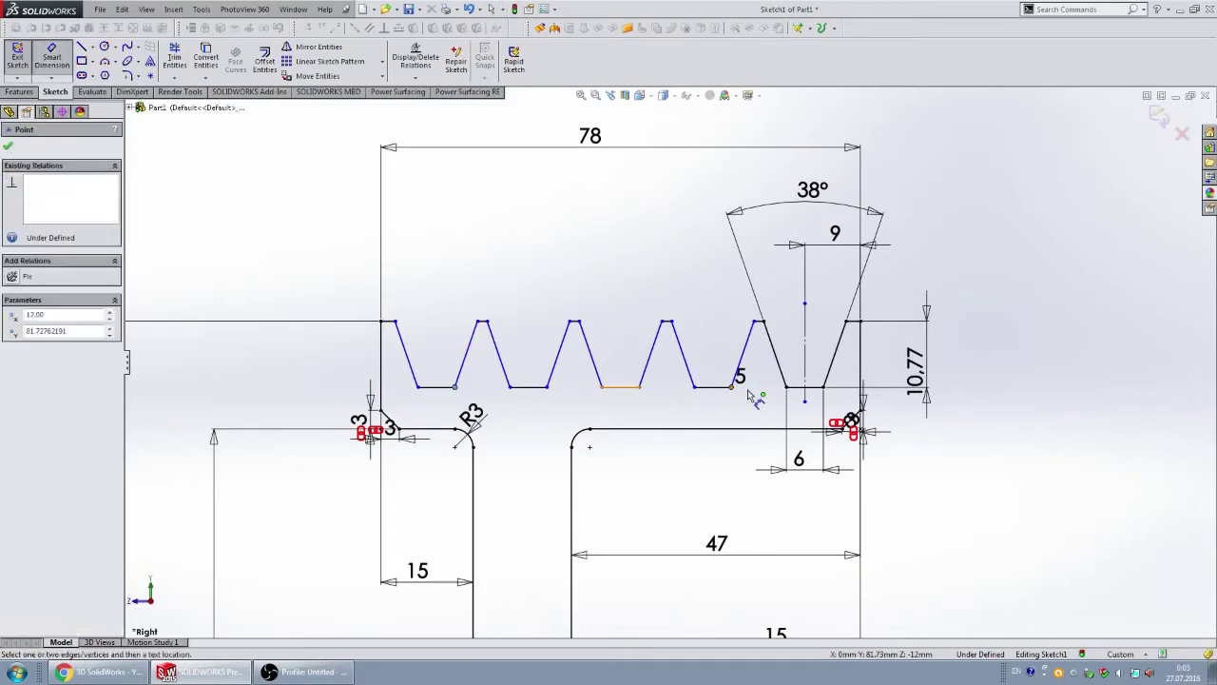
{"action": "left_click", "coordinate": [824, 389]}
{"action": "left_click", "coordinate": [677, 276]}
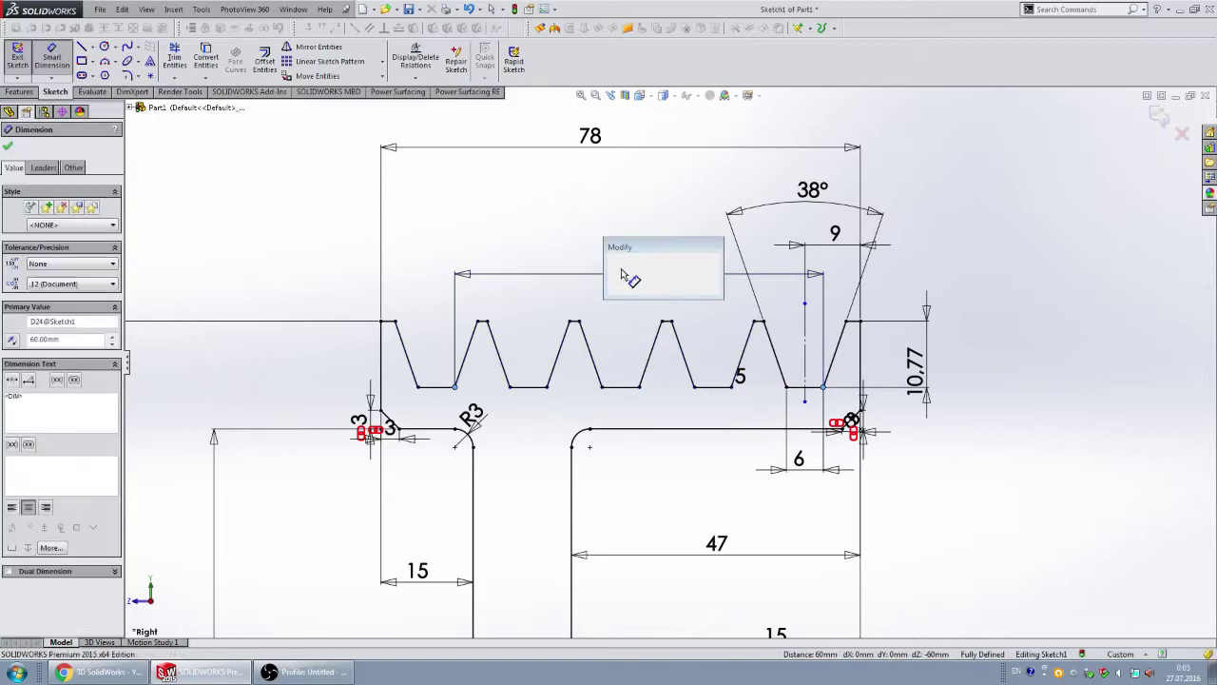
{"action": "key", "text": "Return"}
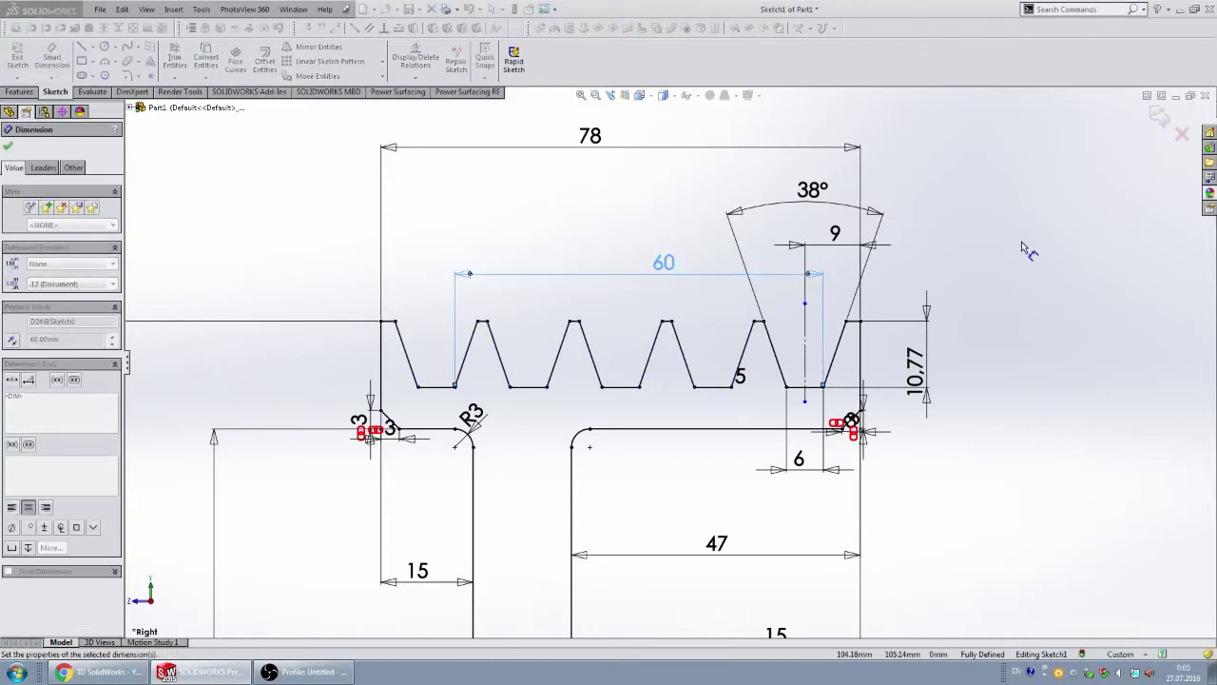
{"action": "key", "text": "Escape"}
{"action": "key", "text": "z"}
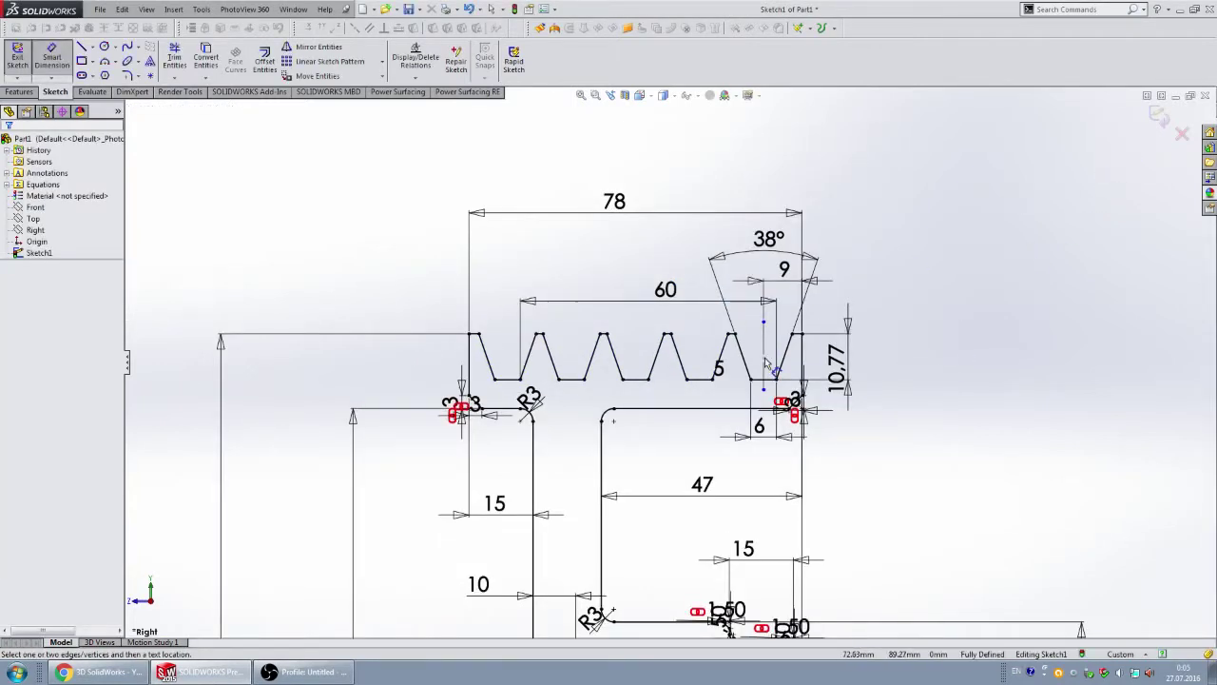
{"action": "scroll", "coordinate": [766, 363], "scroll_direction": "down", "scroll_amount": 1}
{"action": "scroll", "coordinate": [806, 369], "scroll_direction": "down", "scroll_amount": 1}
{"action": "scroll", "coordinate": [815, 399], "scroll_direction": "up", "scroll_amount": 1}
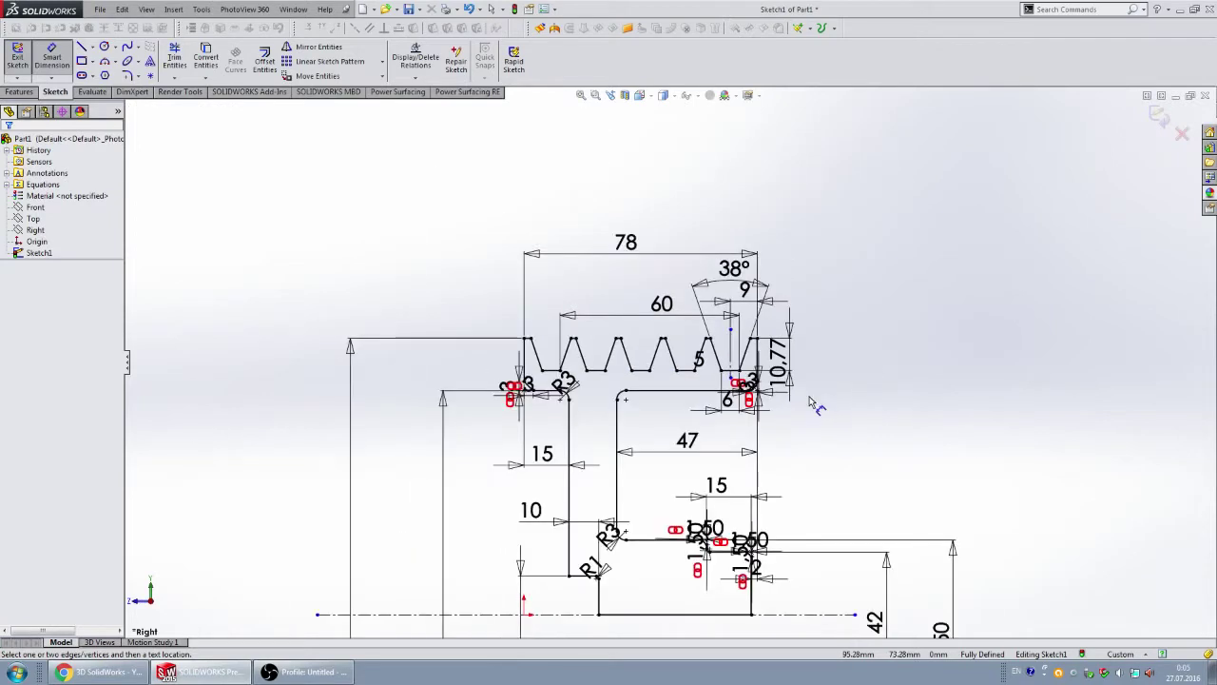
{"action": "scroll", "coordinate": [727, 456], "scroll_direction": "up", "scroll_amount": 2}
{"action": "scroll", "coordinate": [723, 447], "scroll_direction": "down", "scroll_amount": 1}
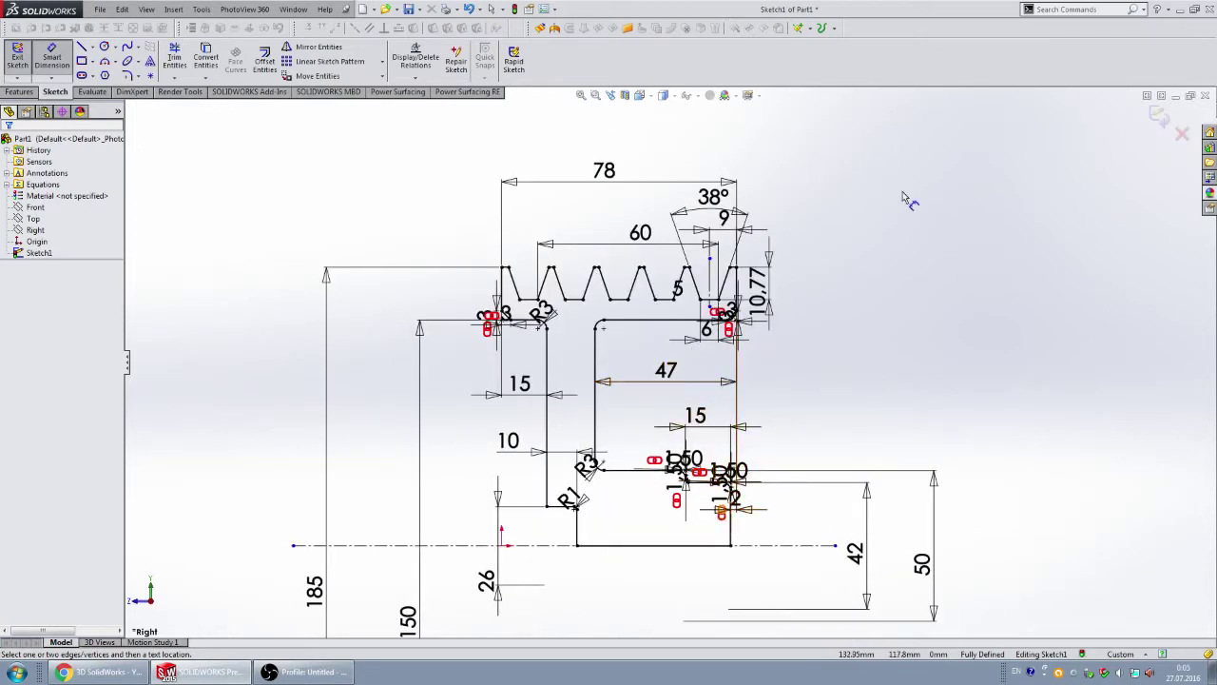
- Revolve Sketch1 a full 360° about the Line1 centreline into the five-groove pulley
{"action": "key", "text": "Escape"}
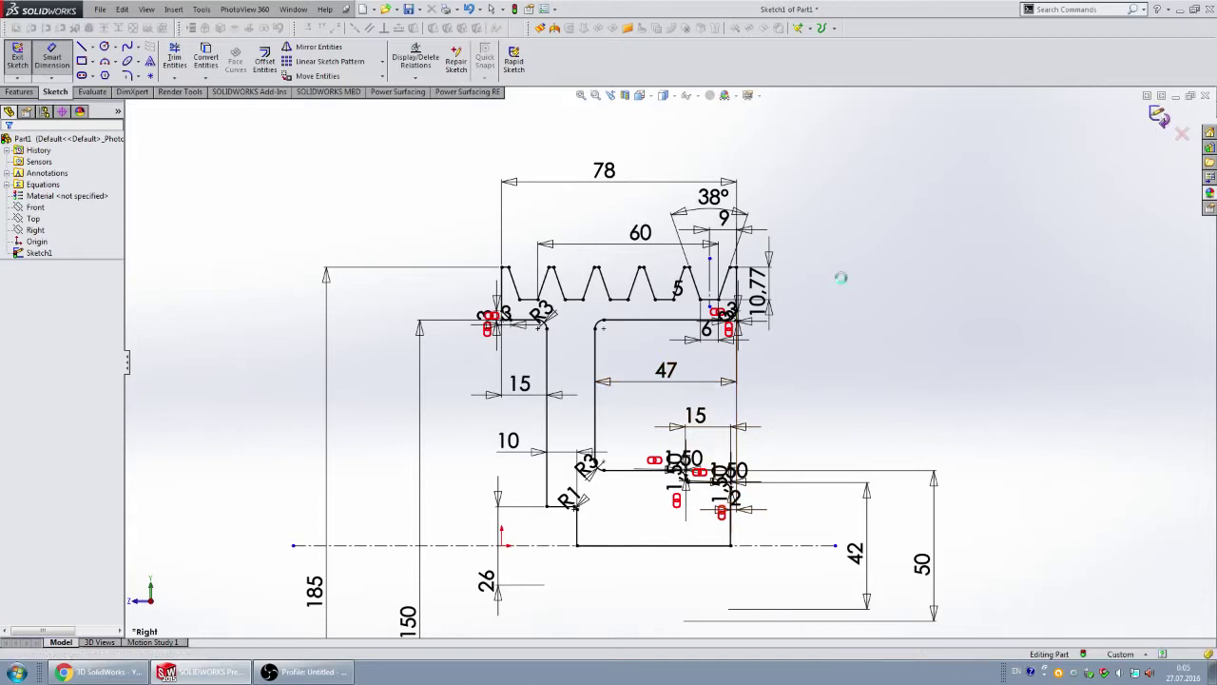
{"action": "key", "text": "r"}
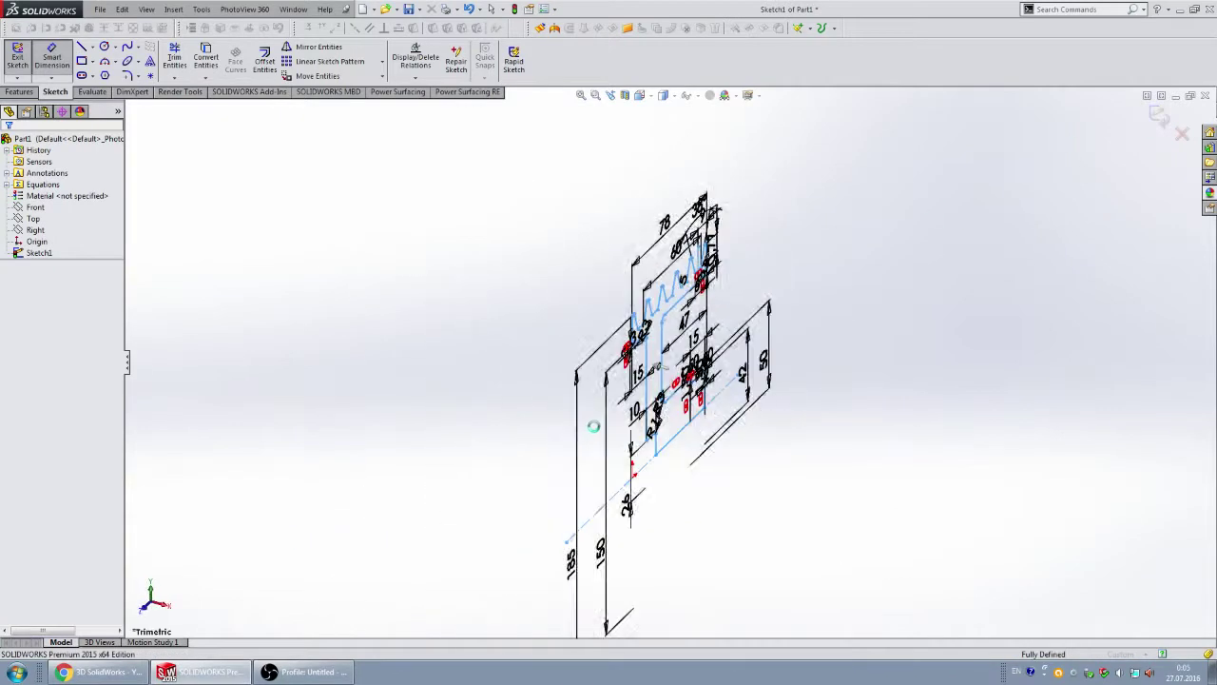
{"action": "left_click", "coordinate": [620, 495]}
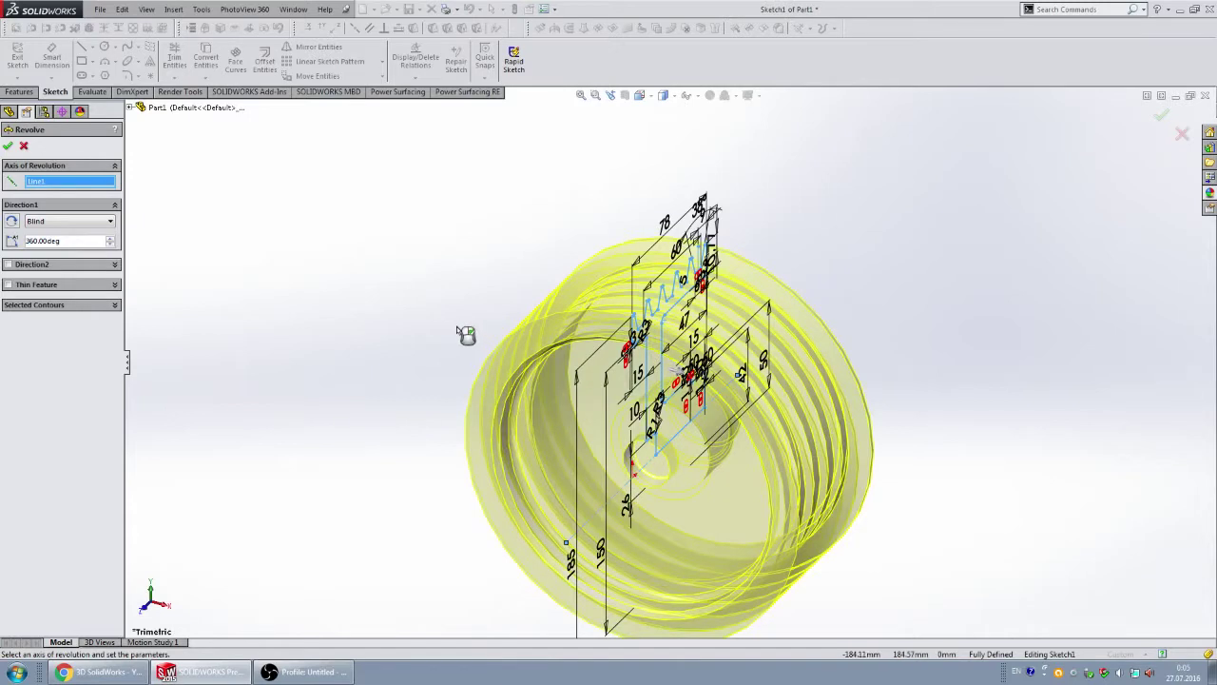
{"action": "left_click", "coordinate": [8, 148]}
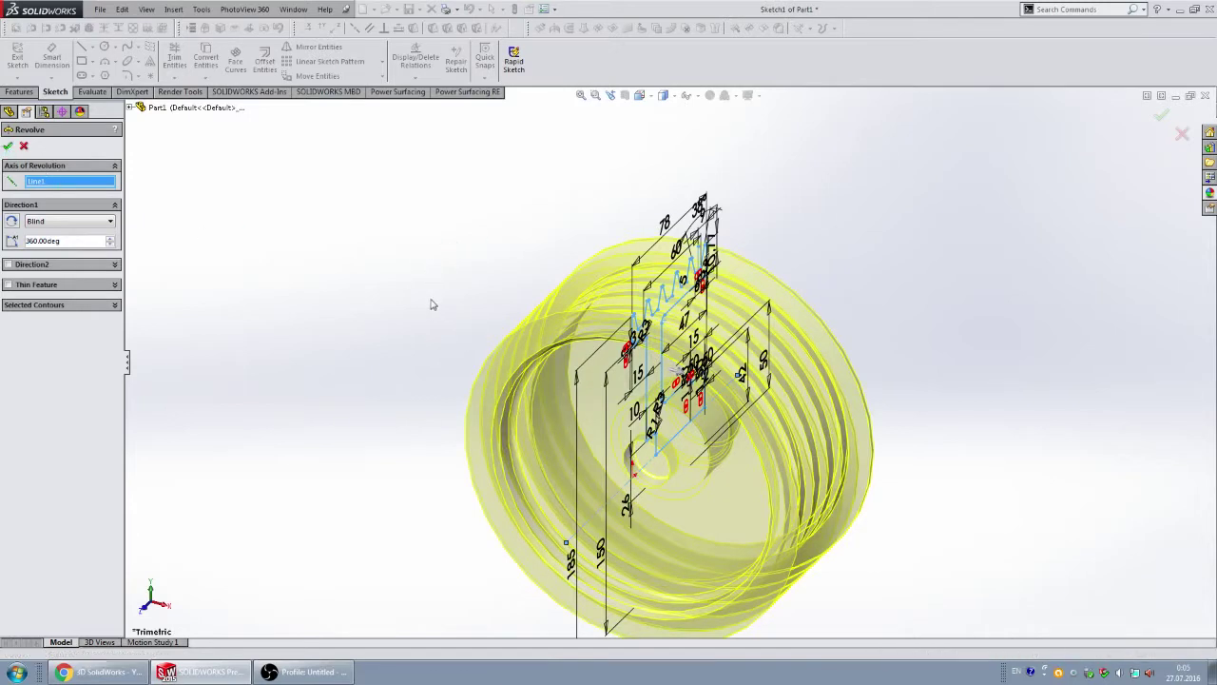
{"action": "mouse_move", "coordinate": [478, 316]}
{"action": "middle_mouse_down"}
{"action": "mouse_move", "coordinate": [473, 351]}
{"action": "mouse_move", "coordinate": [721, 385]}
{"action": "mouse_move", "coordinate": [676, 427]}
{"action": "middle_mouse_up"}
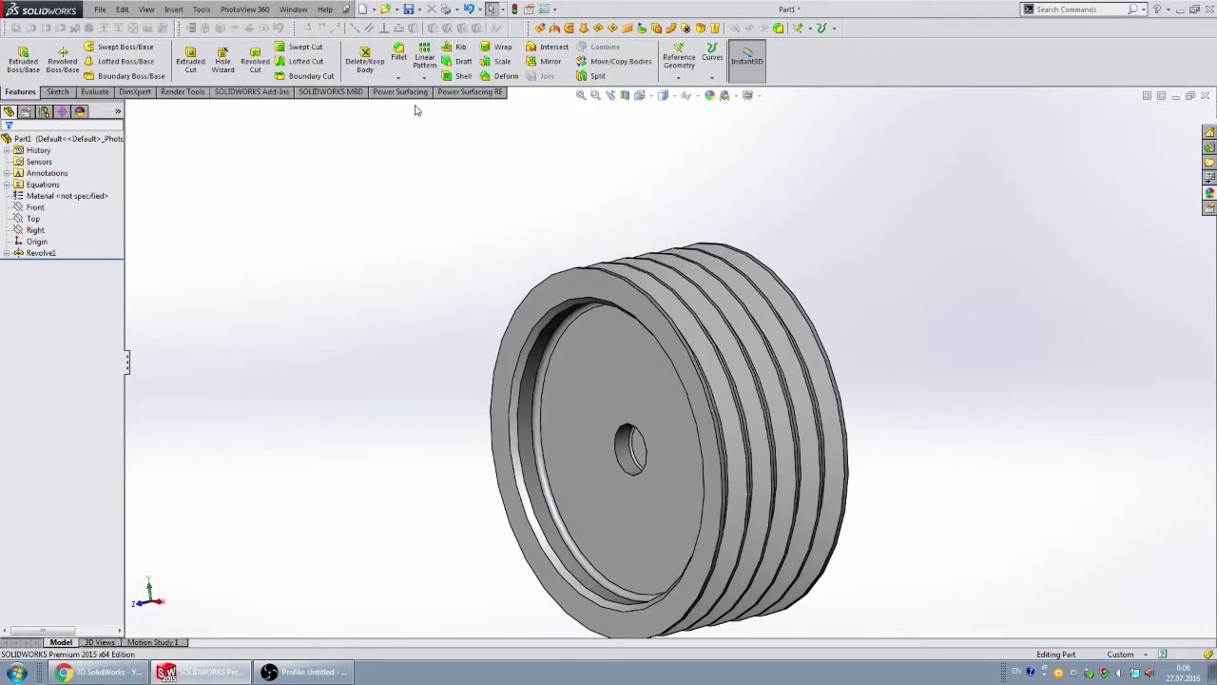
- Raise the part's shaded image quality toward High in Document Properties
{"action": "left_click", "coordinate": [545, 10]}
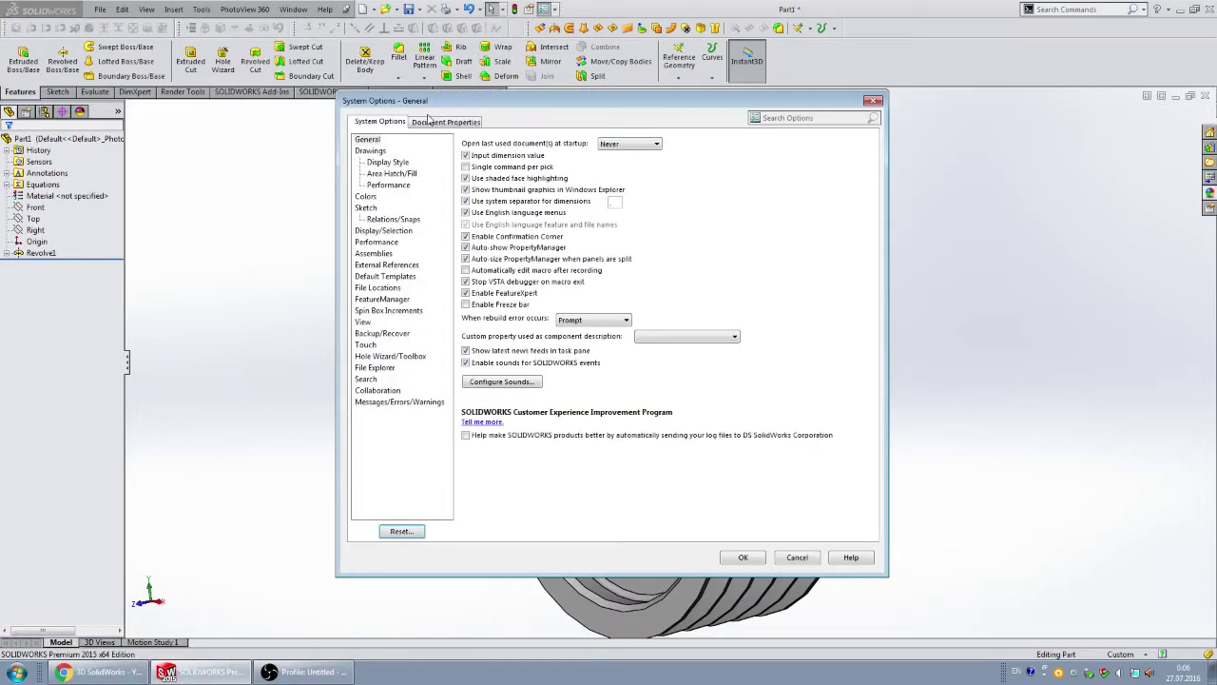
{"action": "left_click", "coordinate": [433, 122]}
{"action": "left_click", "coordinate": [382, 253]}
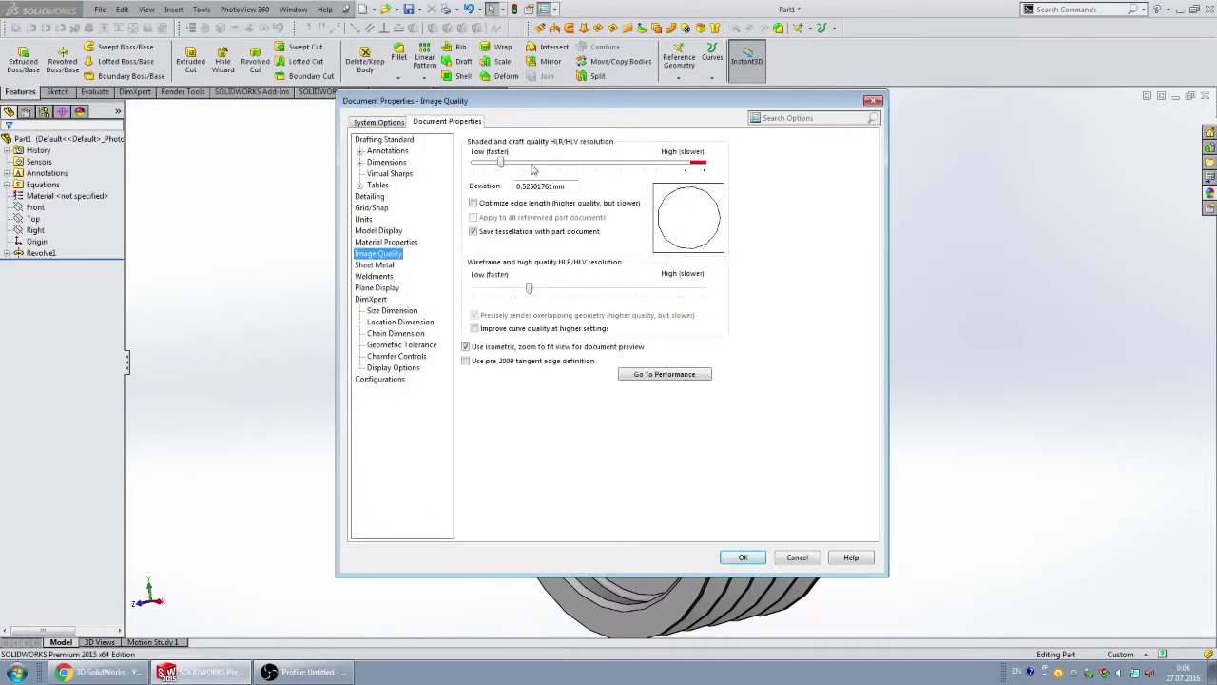
{"action": "left_click_drag", "start_coordinate": [500, 162], "coordinate": [643, 179]}
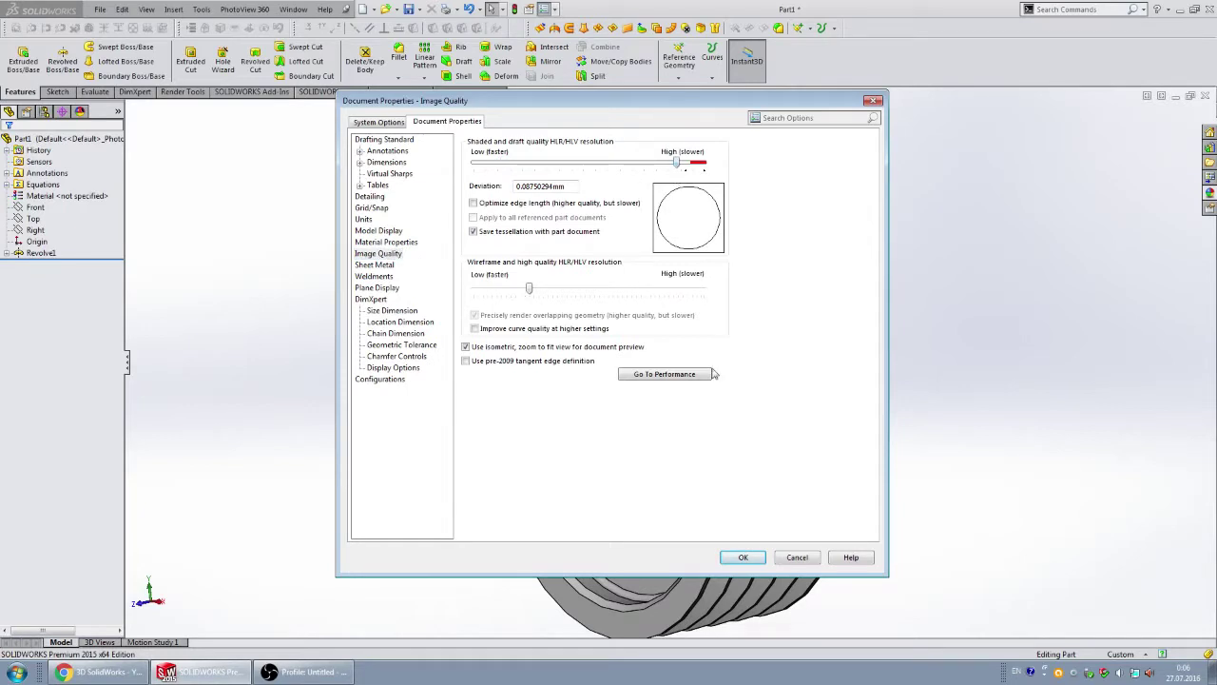
{"action": "left_click", "coordinate": [744, 557]}
- Orbit to the hub side and view the flat hub face Normal To
{"action": "mouse_move", "coordinate": [871, 320]}
{"action": "middle_mouse_down"}
{"action": "mouse_move", "coordinate": [654, 314]}
{"action": "mouse_move", "coordinate": [815, 258]}
{"action": "middle_mouse_up"}
{"action": "scroll", "coordinate": [807, 415], "scroll_direction": "down", "scroll_amount": 3}
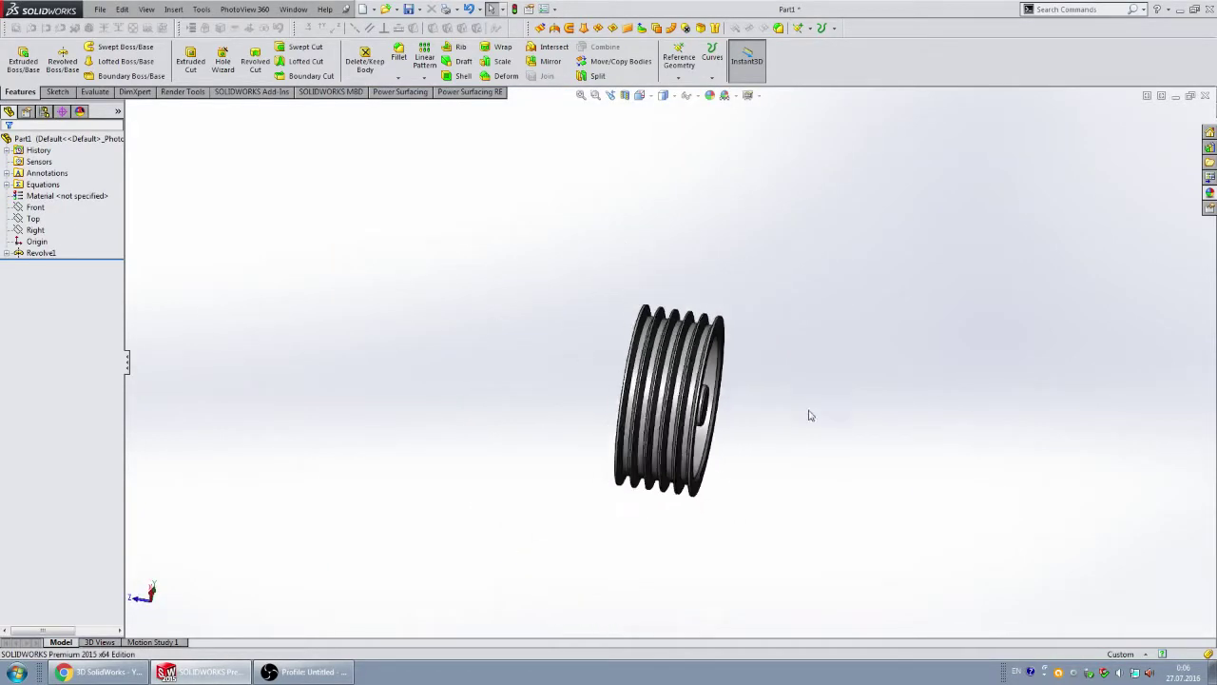
{"action": "key", "text": "f"}
{"action": "middle_click_drag", "start_coordinate": [746, 386], "coordinate": [792, 429]}
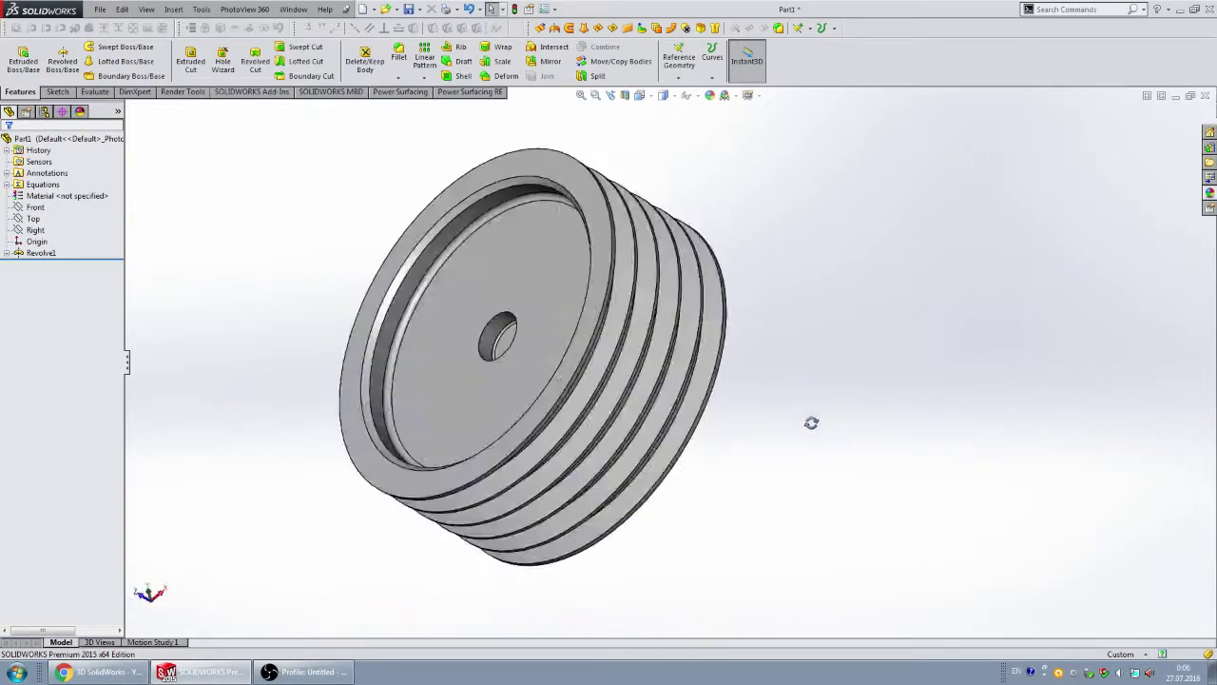
{"action": "middle_click_drag", "start_coordinate": [793, 429], "coordinate": [459, 146]}
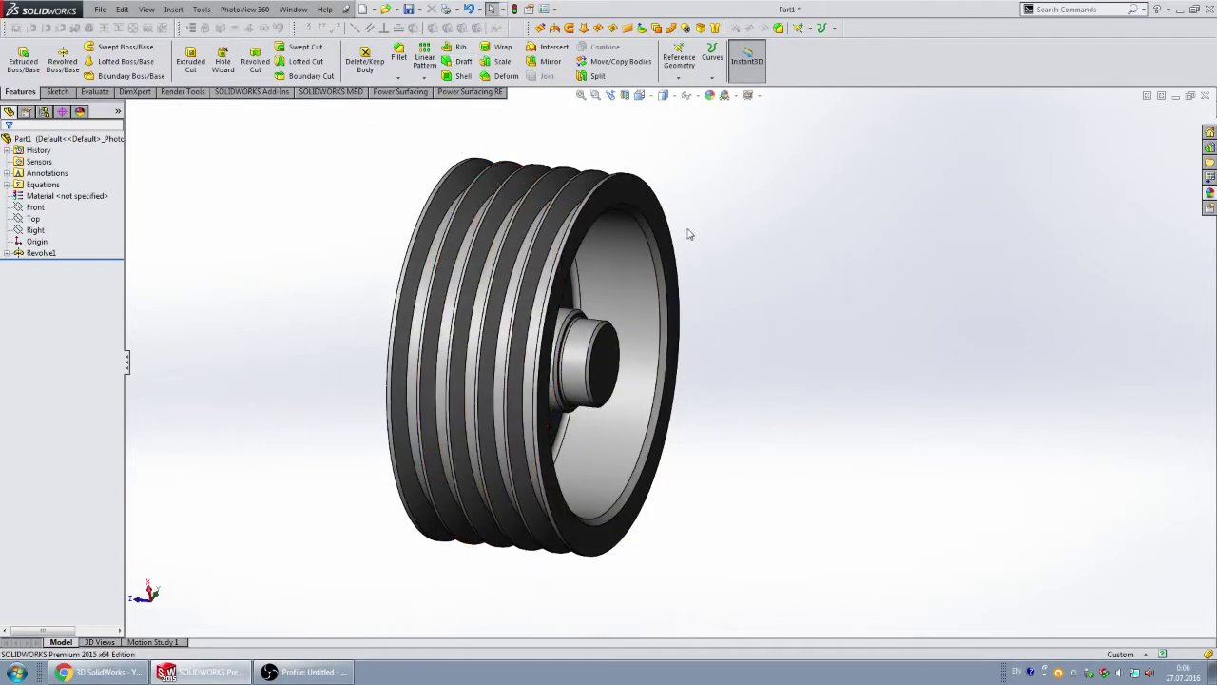
{"action": "mouse_move", "coordinate": [690, 234]}
{"action": "middle_mouse_down"}
{"action": "mouse_move", "coordinate": [546, 253]}
{"action": "mouse_move", "coordinate": [596, 282]}
{"action": "mouse_move", "coordinate": [603, 249]}
{"action": "mouse_move", "coordinate": [554, 281]}
{"action": "middle_mouse_up"}
{"action": "left_click", "coordinate": [542, 353]}
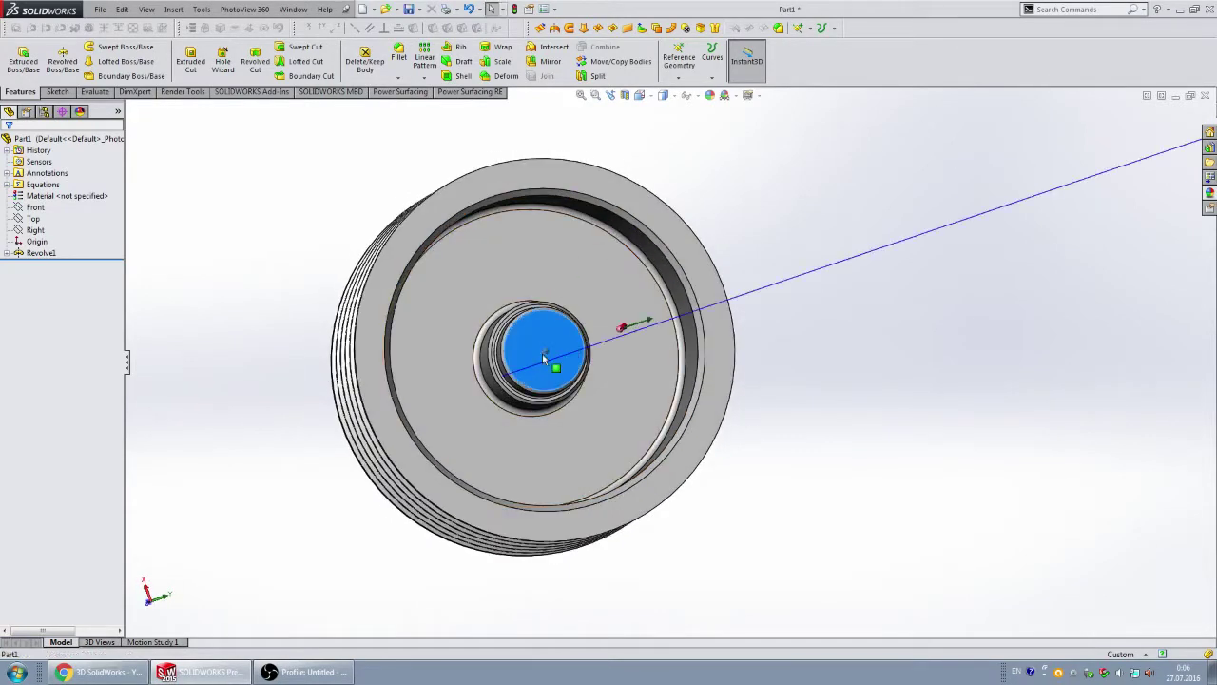
{"action": "left_click", "coordinate": [662, 95]}
{"action": "left_click", "coordinate": [705, 162]}
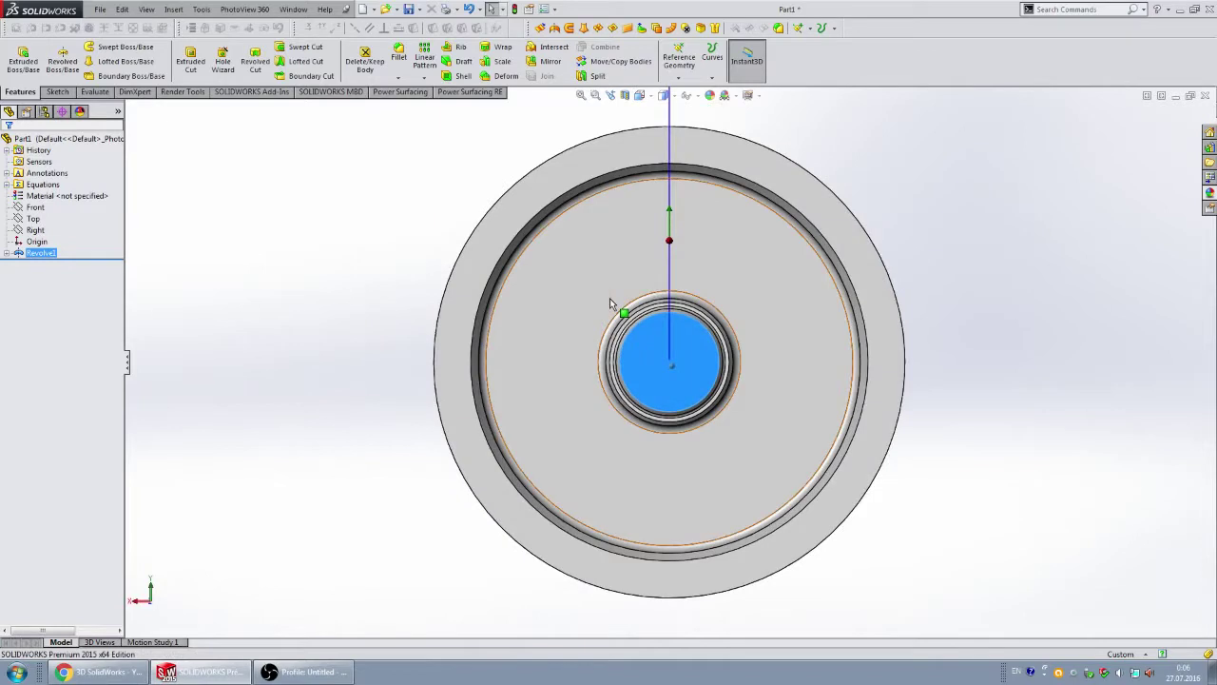
- Select the inner hub face as the sketch face
{"action": "scroll", "coordinate": [720, 345], "scroll_direction": "up", "scroll_amount": 2}
{"action": "scroll", "coordinate": [713, 376], "scroll_direction": "down", "scroll_amount": 1}
{"action": "scroll", "coordinate": [718, 409], "scroll_direction": "down", "scroll_amount": 2}
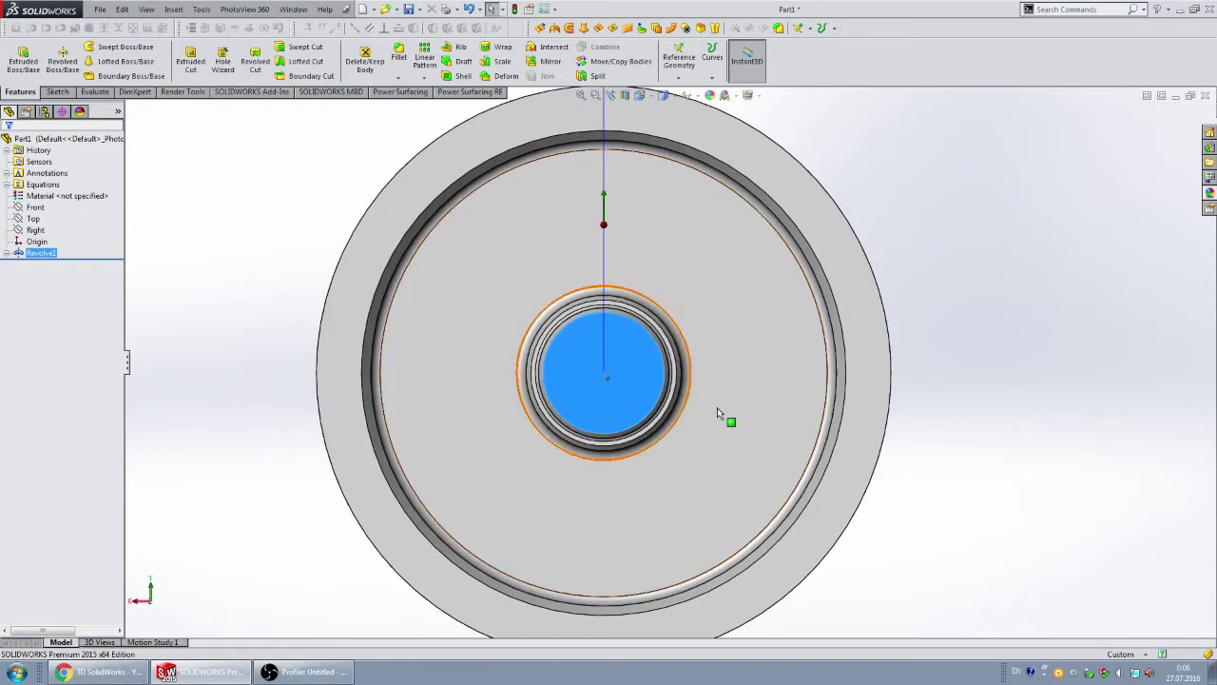
{"action": "scroll", "coordinate": [853, 353], "scroll_direction": "up", "scroll_amount": 3}
{"action": "left_click", "coordinate": [853, 352]}
{"action": "scroll", "coordinate": [616, 346], "scroll_direction": "down", "scroll_amount": 3}
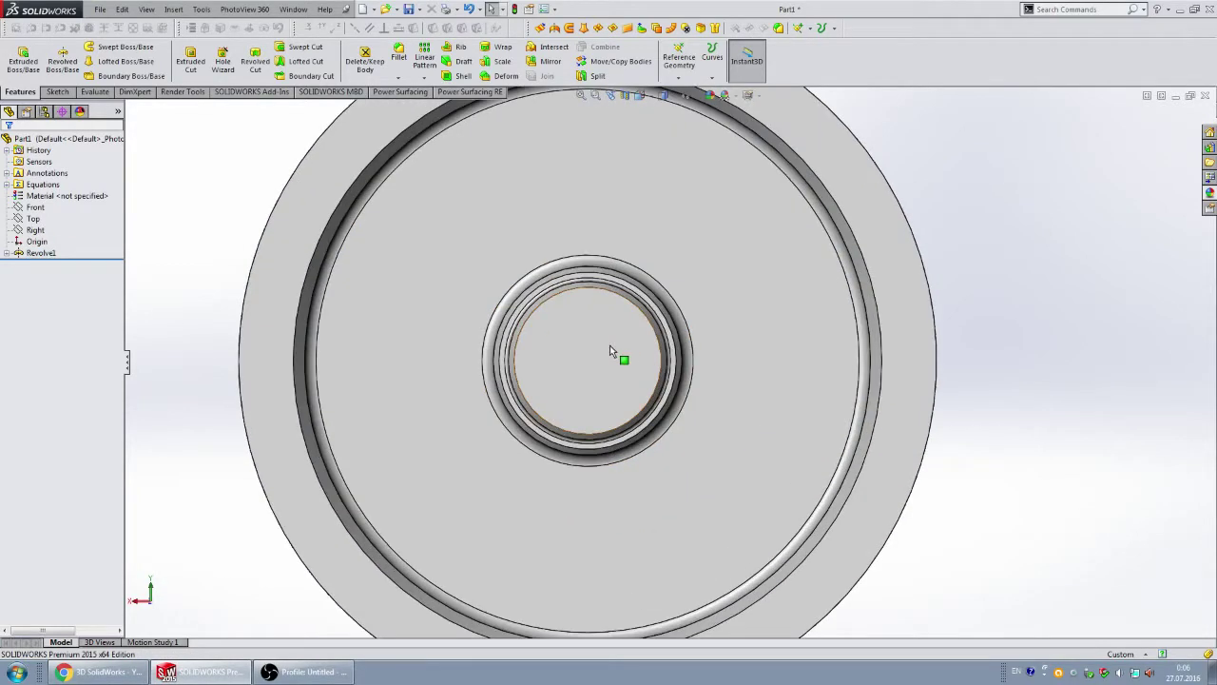
{"action": "left_click", "coordinate": [615, 359]}
- Start a cut sketch on the hub face with vertical and horizontal centrelines through the origin
{"action": "left_click", "coordinate": [190, 59]}
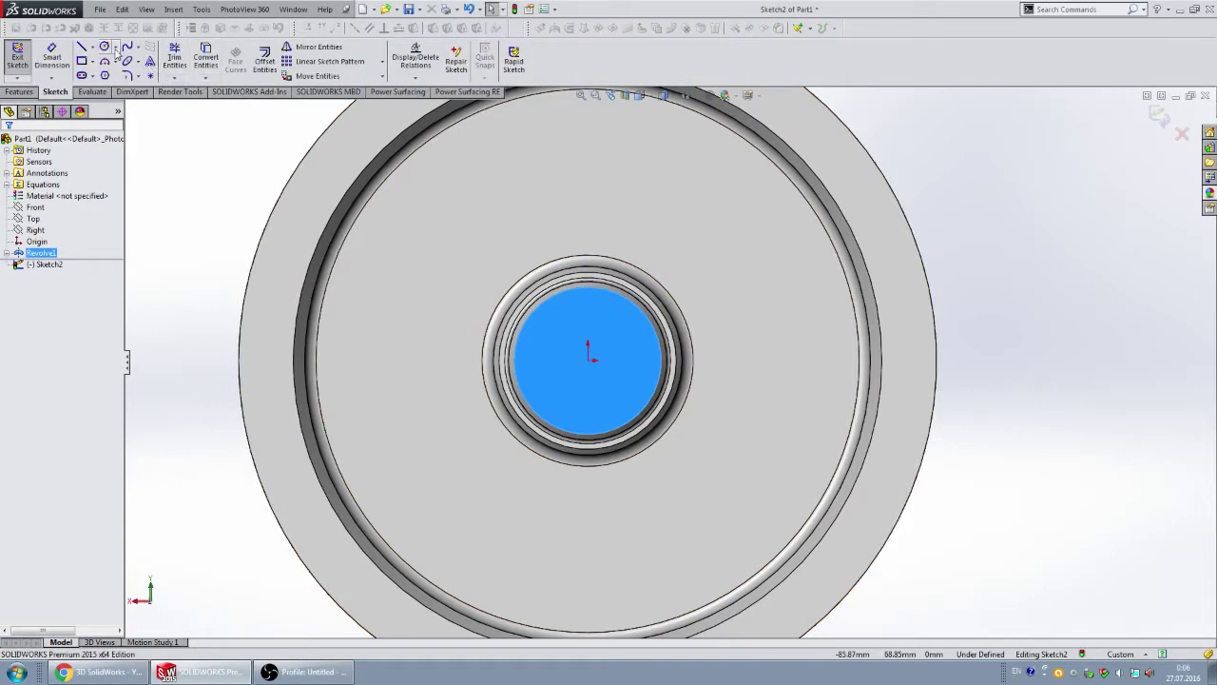
{"action": "left_click", "coordinate": [92, 48]}
{"action": "left_click", "coordinate": [112, 70]}
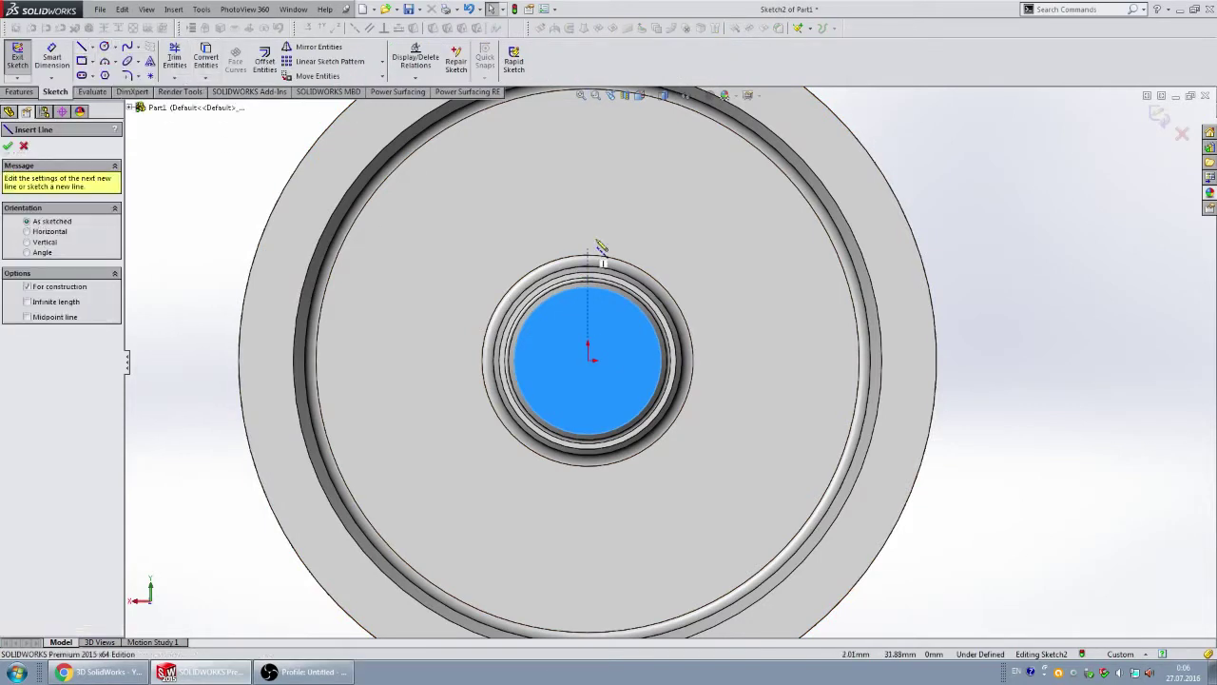
{"action": "left_click", "coordinate": [587, 218]}
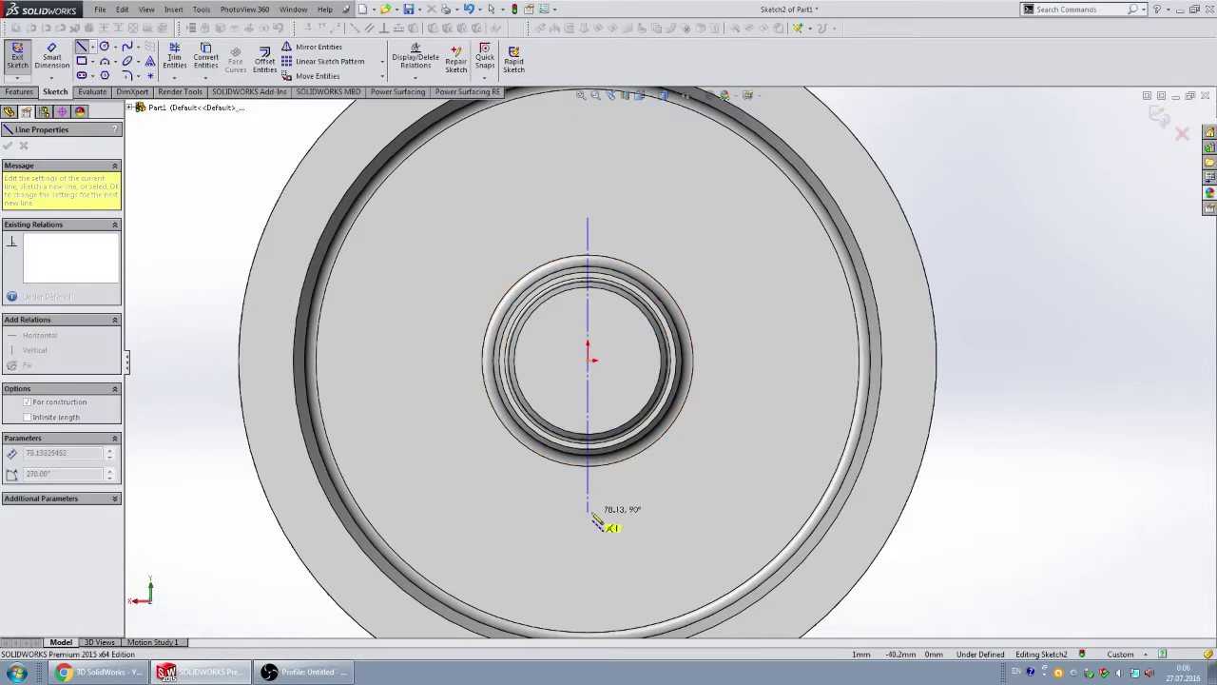
{"action": "left_click", "coordinate": [588, 511]}
{"action": "left_click", "coordinate": [588, 361]}
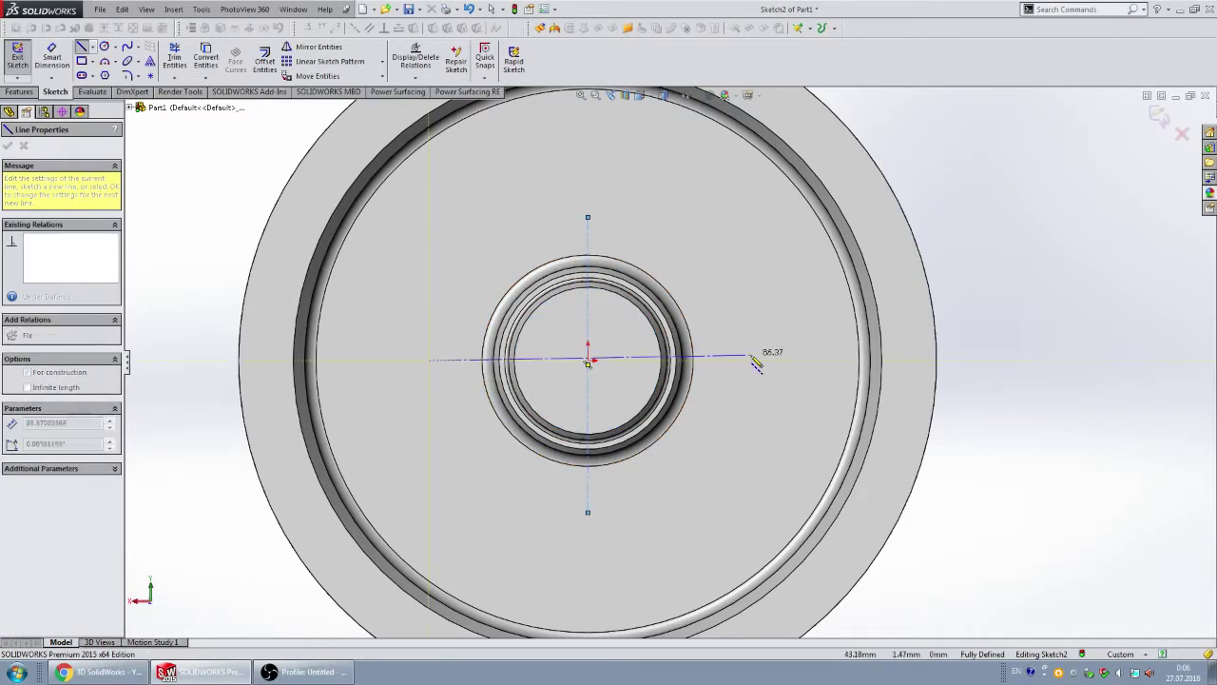
{"action": "left_click", "coordinate": [747, 362]}
{"action": "scroll", "coordinate": [649, 355], "scroll_direction": "down", "scroll_amount": 4}
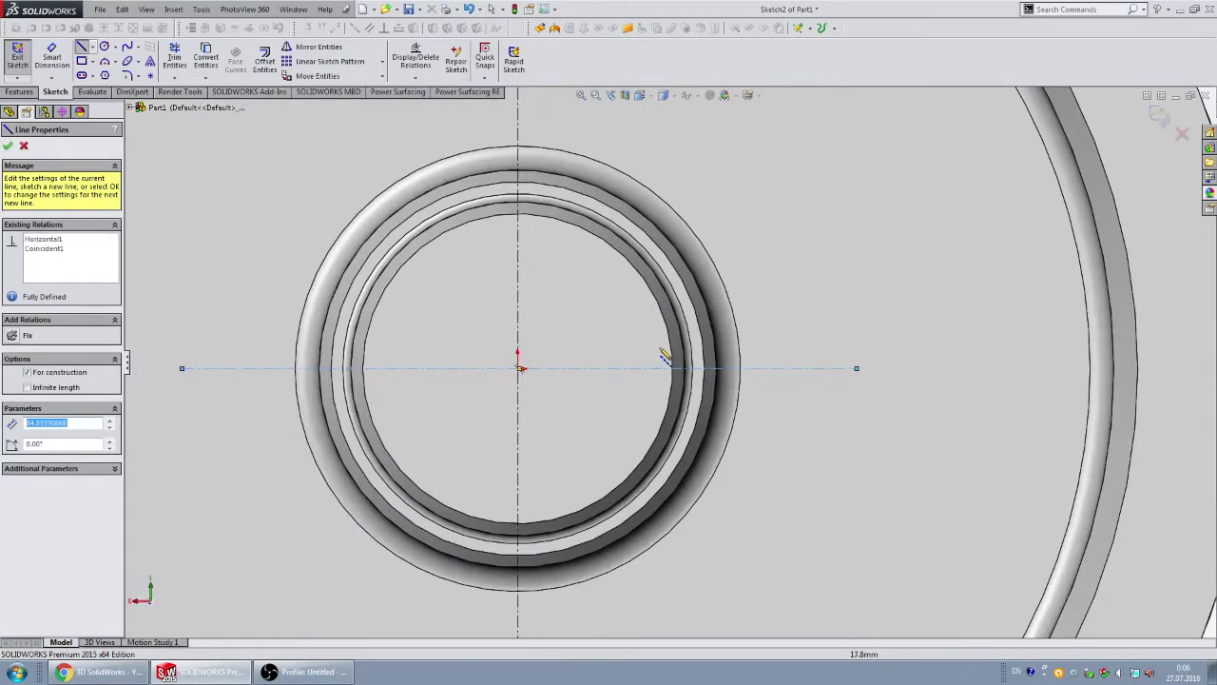
- Draw a circle centred on the origin inside the hub
{"action": "key", "text": "c"}
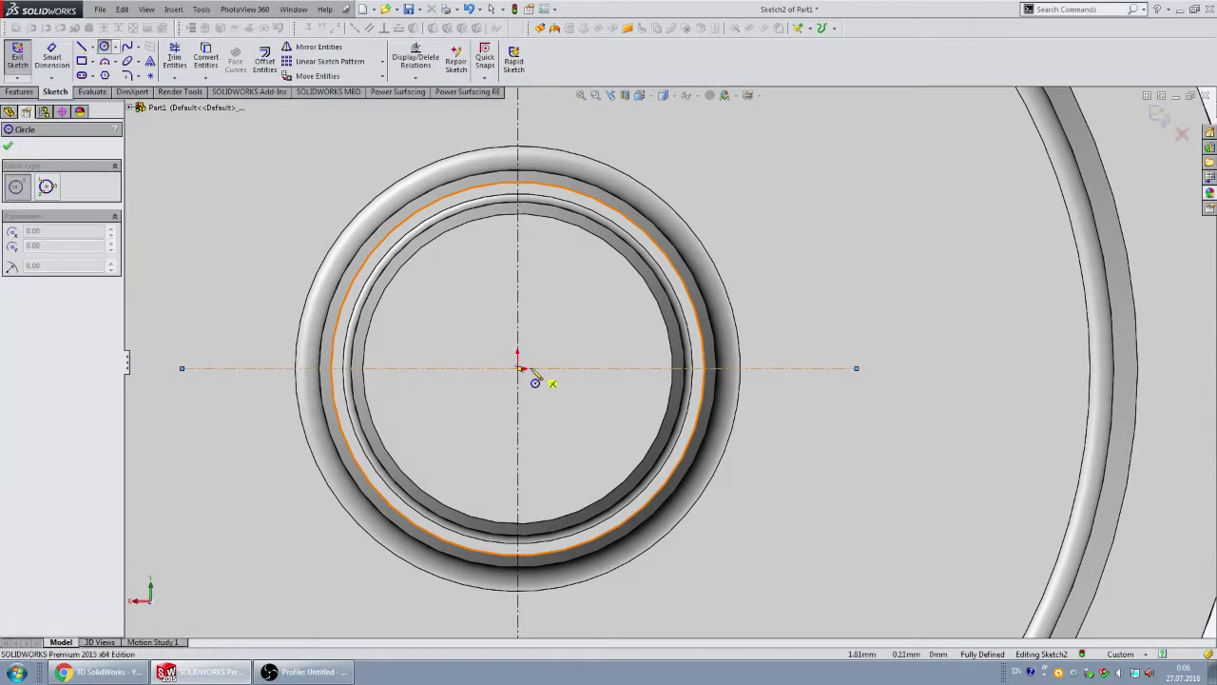
{"action": "scroll", "coordinate": [525, 379], "scroll_direction": "down", "scroll_amount": 2}
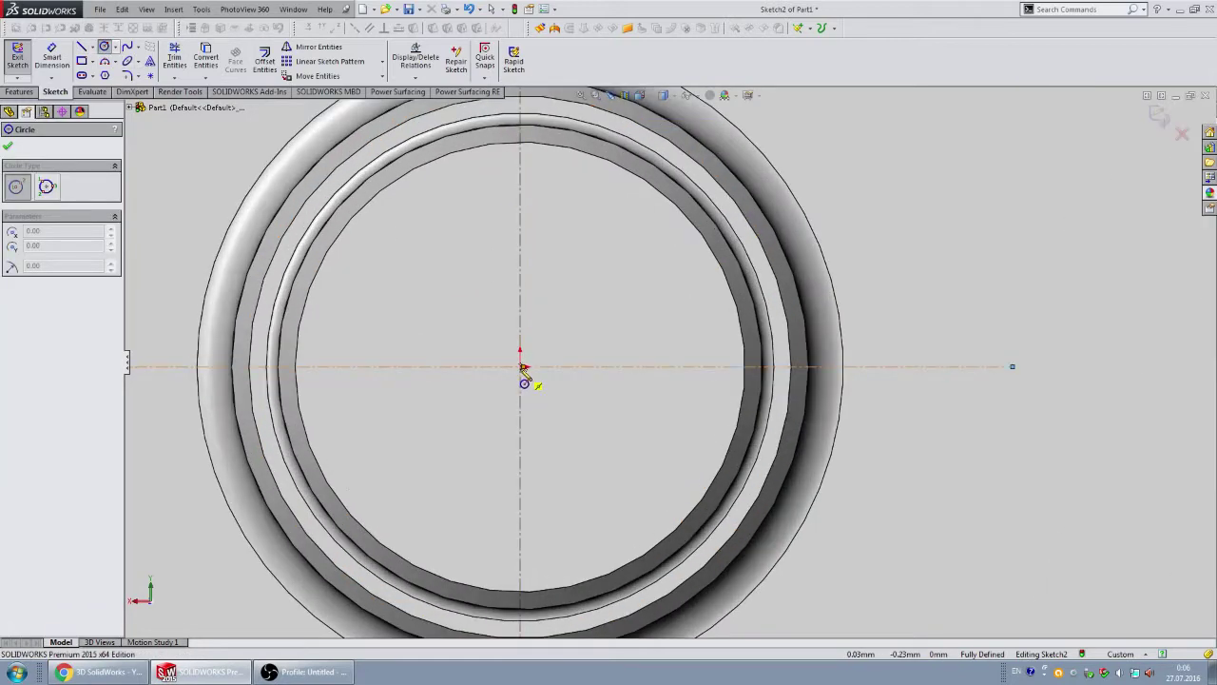
{"action": "left_click", "coordinate": [522, 368]}
{"action": "left_click", "coordinate": [519, 183]}
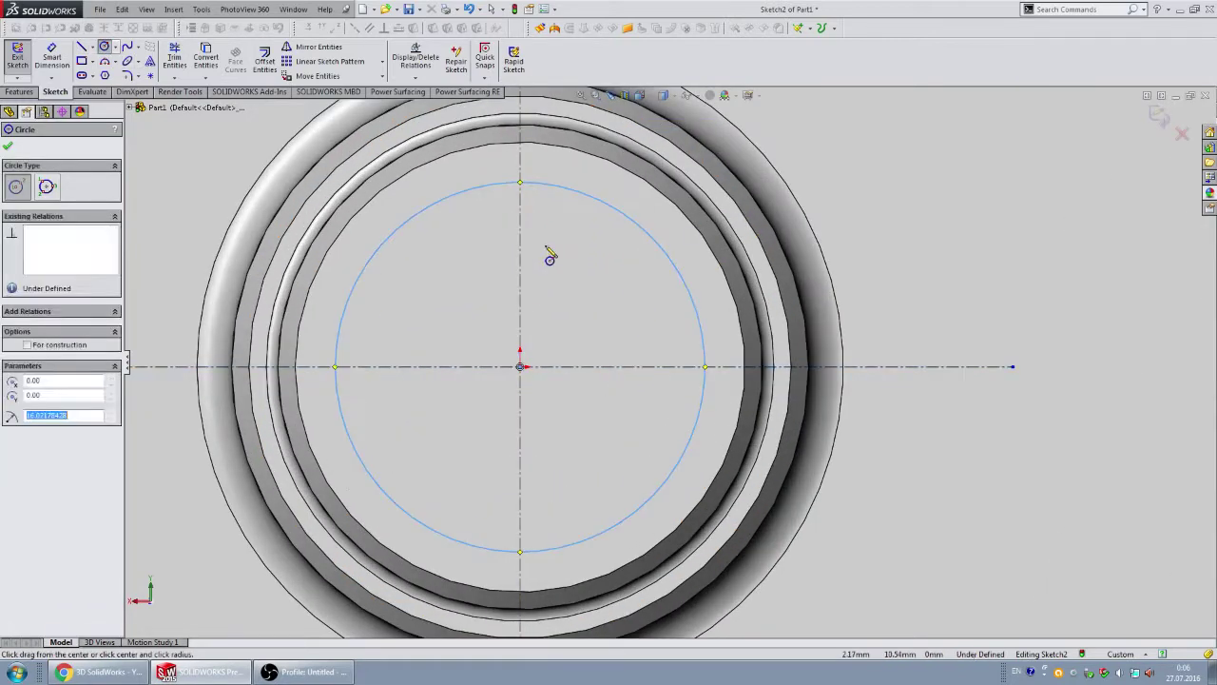
{"action": "key", "text": "Escape"}
{"action": "scroll", "coordinate": [657, 332], "scroll_direction": "up", "scroll_amount": 3}
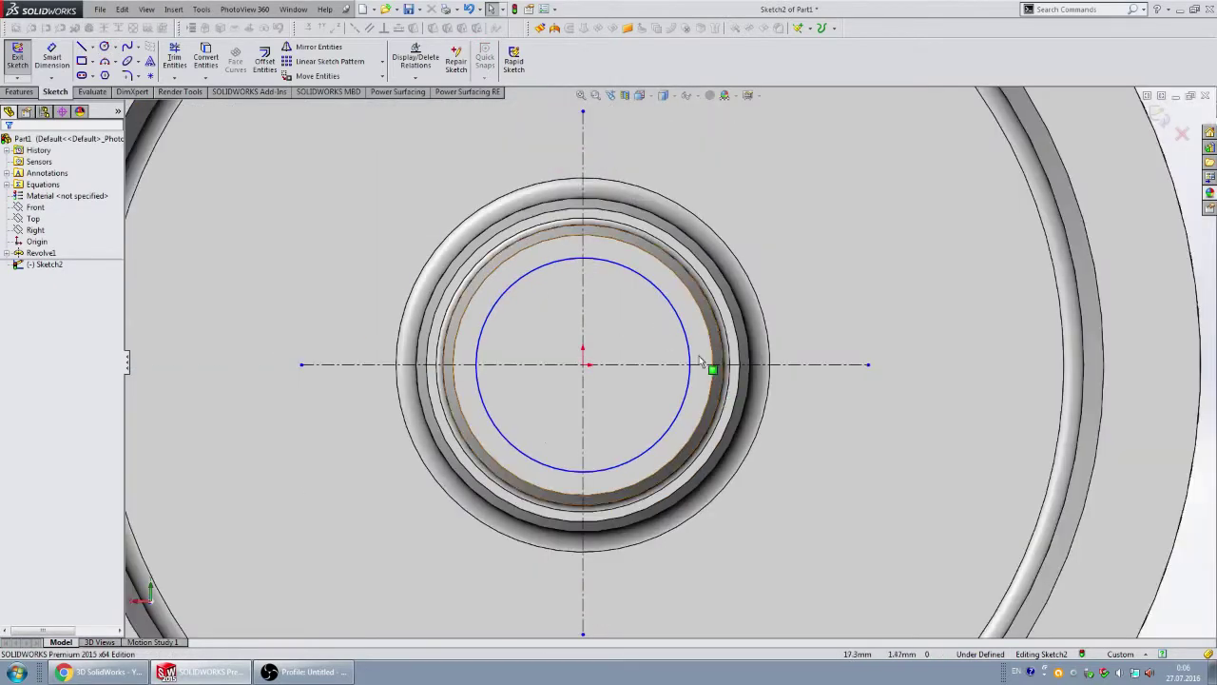
{"action": "left_click", "coordinate": [584, 363]}
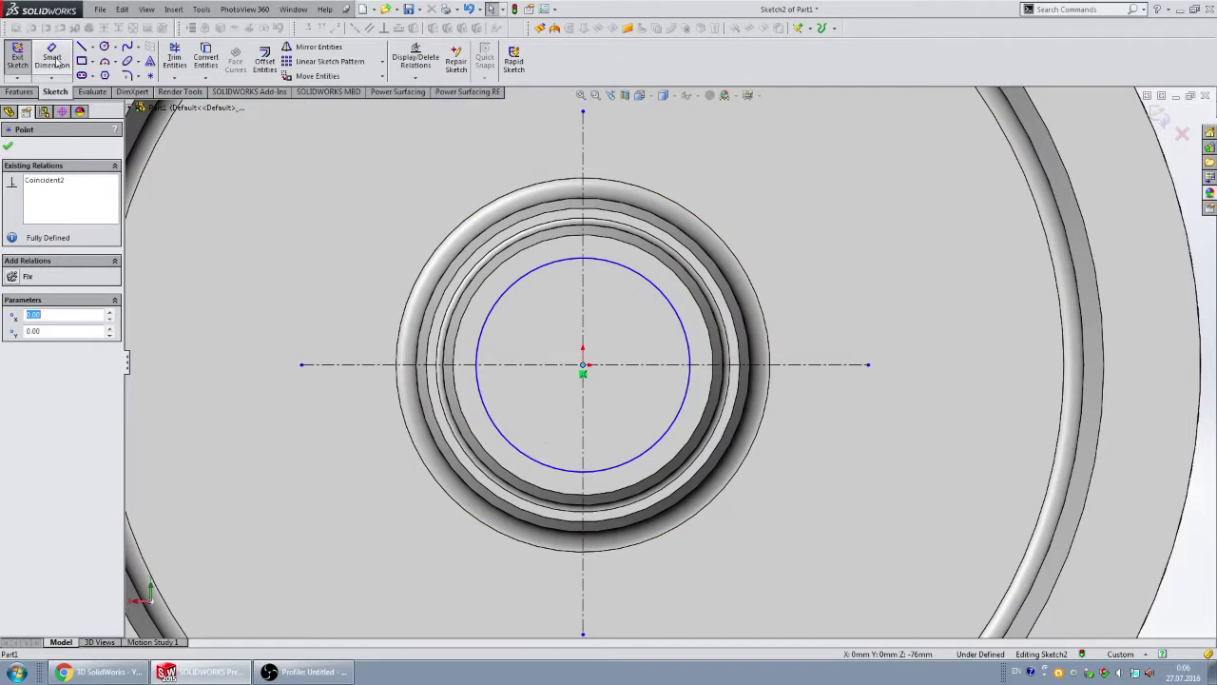
- Give the first circle a 25 mm diameter dimension
{"action": "right_click_drag", "start_coordinate": [561, 377], "coordinate": [548, 231]}
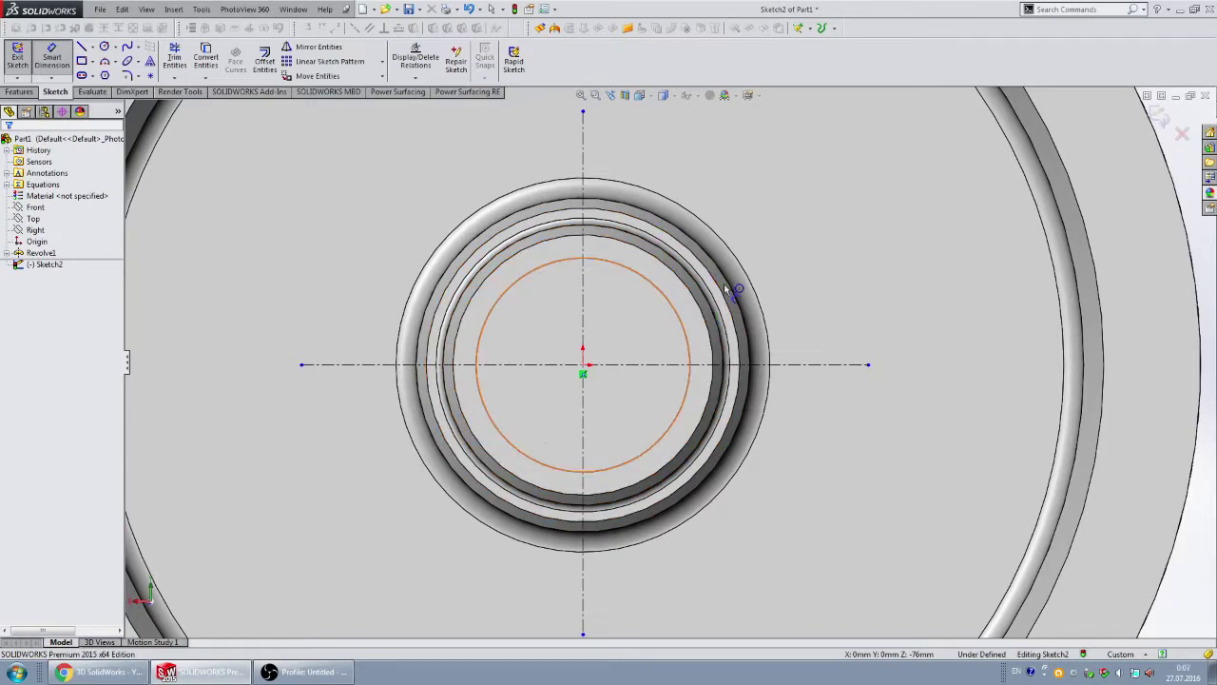
{"action": "left_click", "coordinate": [675, 311]}
{"action": "left_click", "coordinate": [794, 223]}
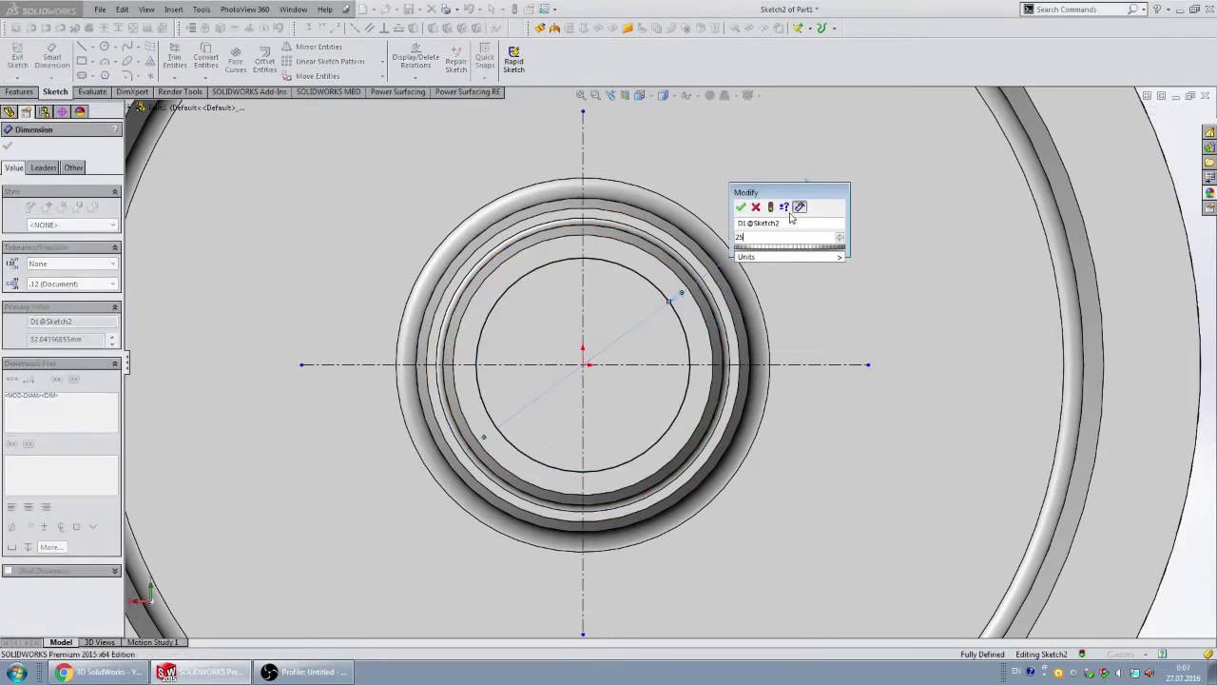
{"action": "type", "text": "25"}
{"action": "key", "text": "Return"}
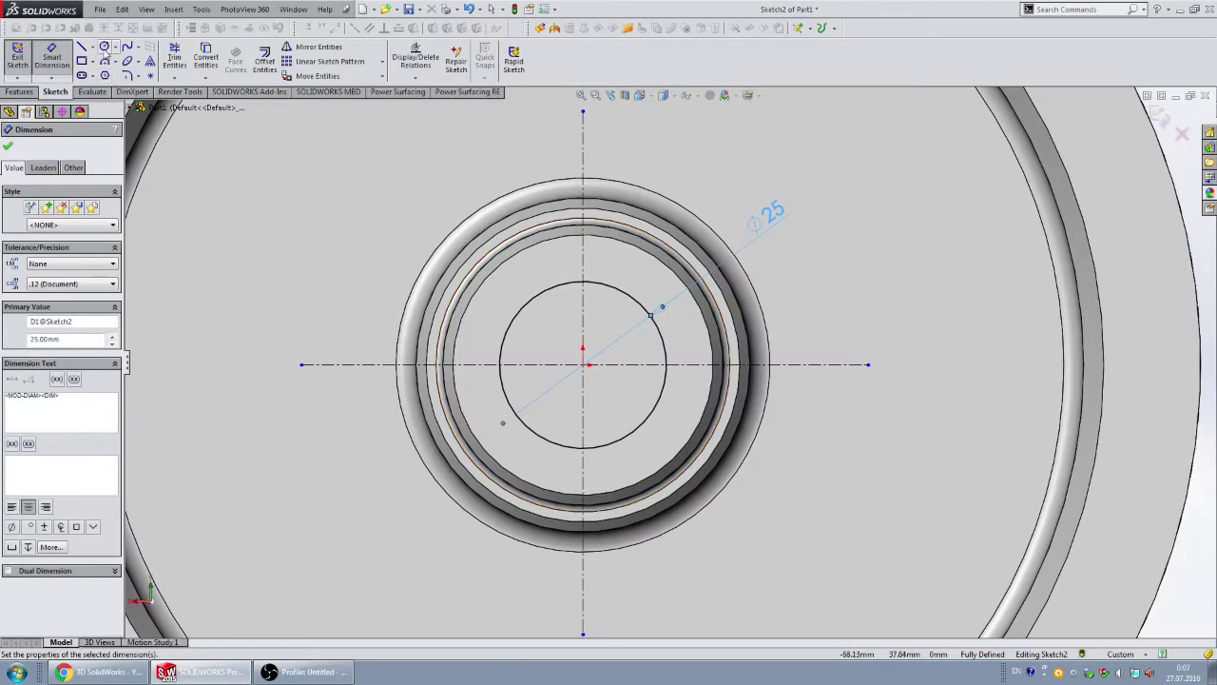
- Draw a smaller circle at the origin and dimension it Ø21 mm
{"action": "left_click", "coordinate": [104, 45]}
{"action": "left_click", "coordinate": [587, 364]}
{"action": "left_click", "coordinate": [613, 313]}
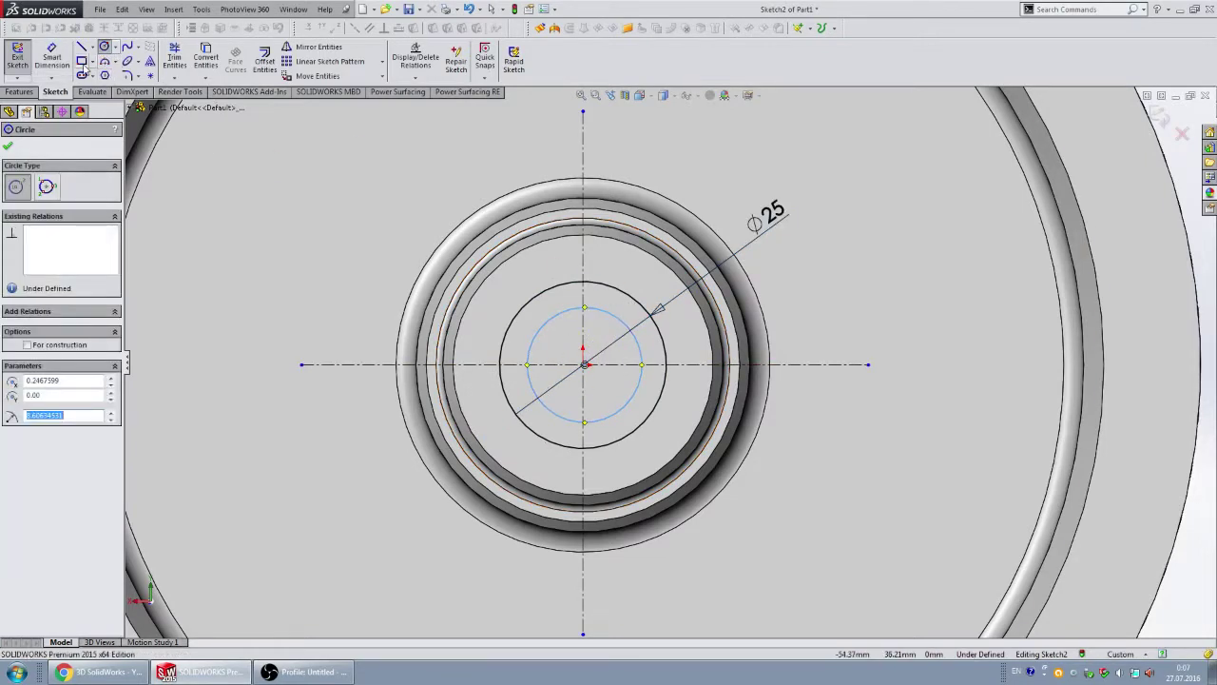
{"action": "left_click", "coordinate": [52, 57]}
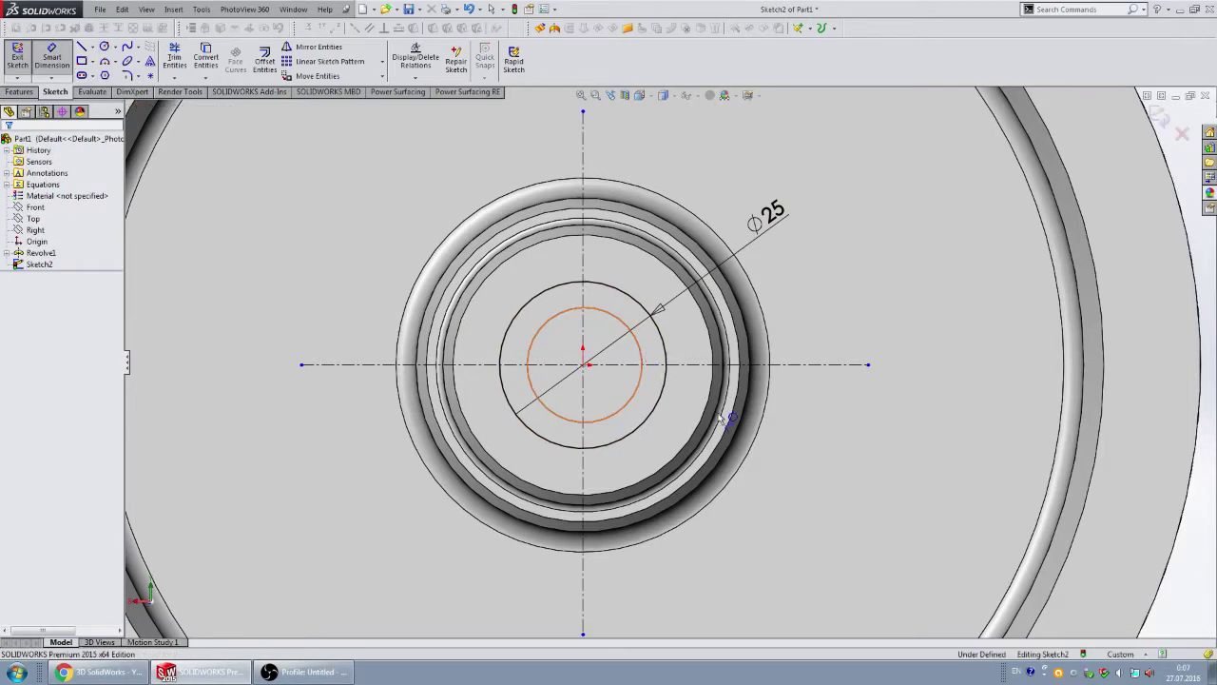
{"action": "left_click", "coordinate": [632, 394]}
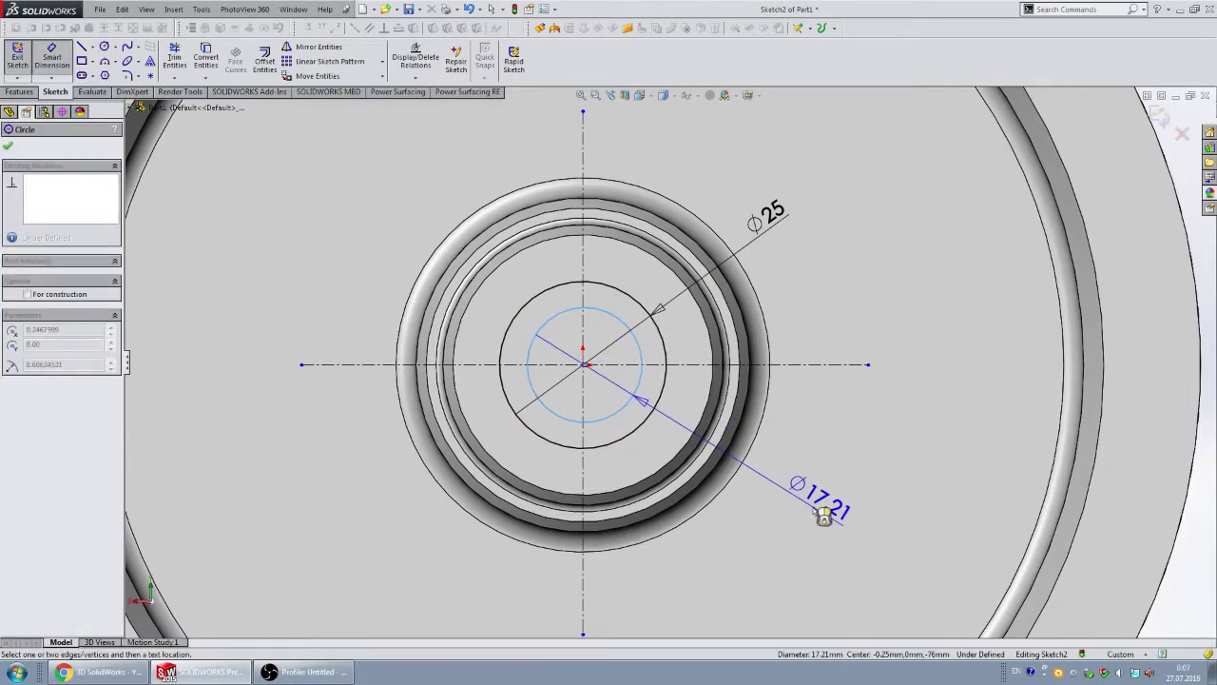
{"action": "left_click", "coordinate": [823, 514]}
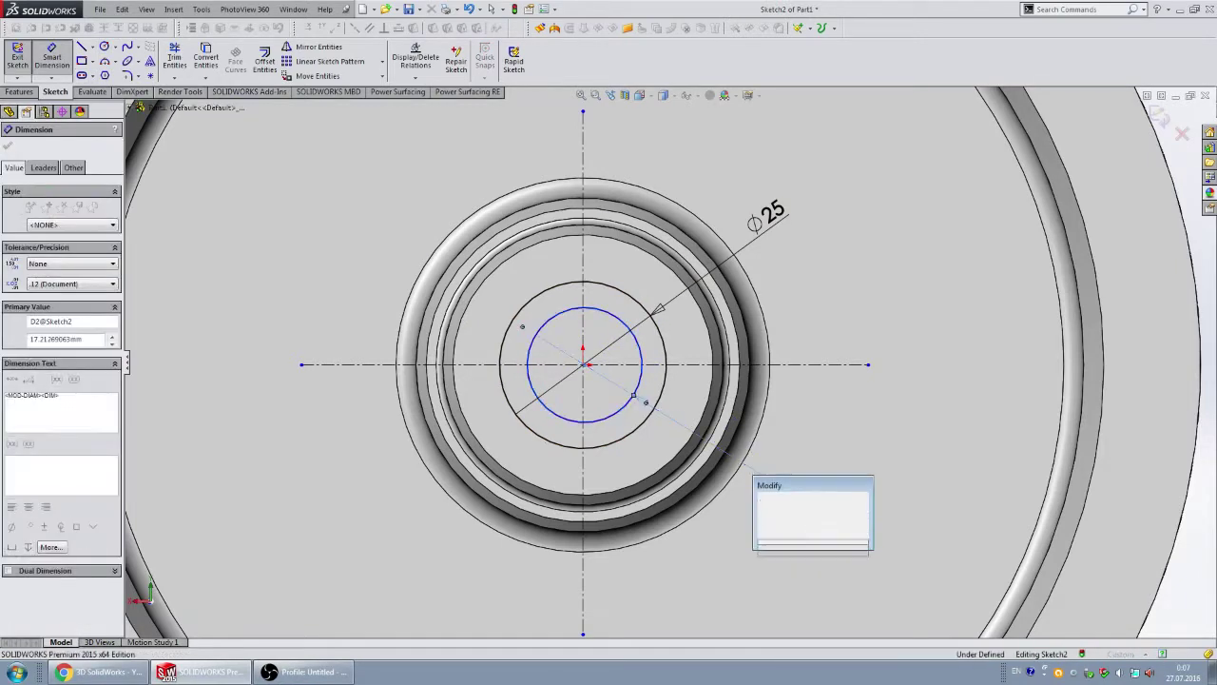
{"action": "type", "text": "21"}
{"action": "key", "text": "Return"}
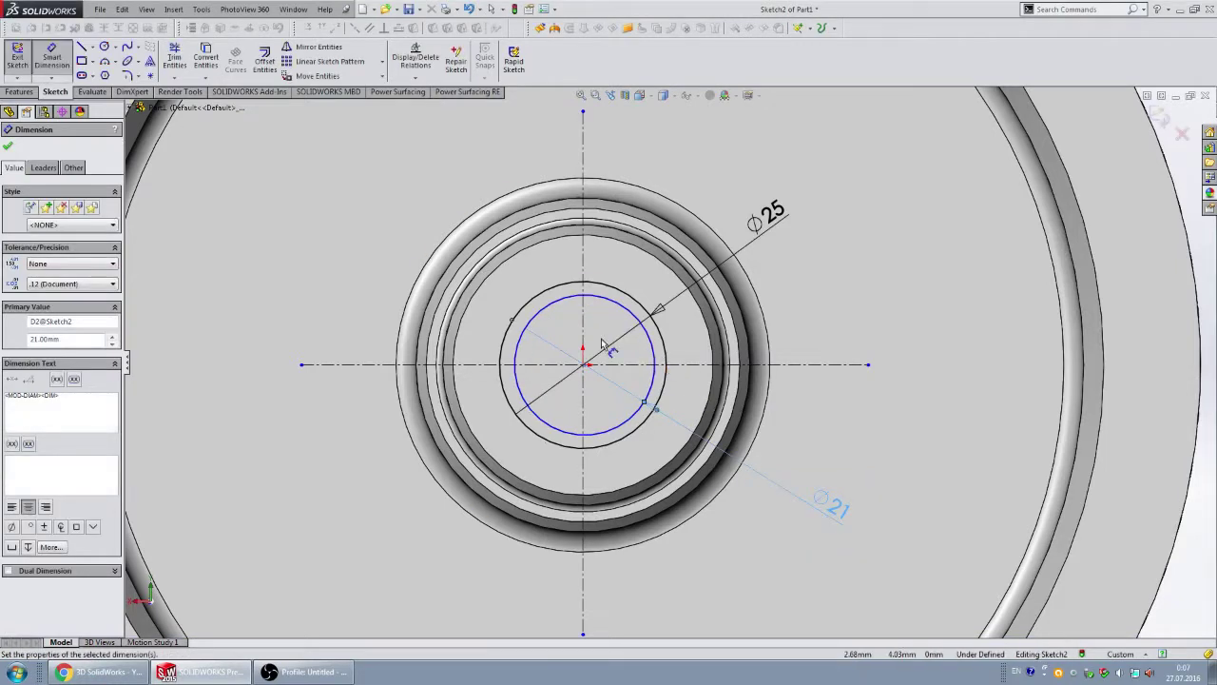
{"action": "key", "text": "Escape"}
{"action": "key", "text": "Escape"}
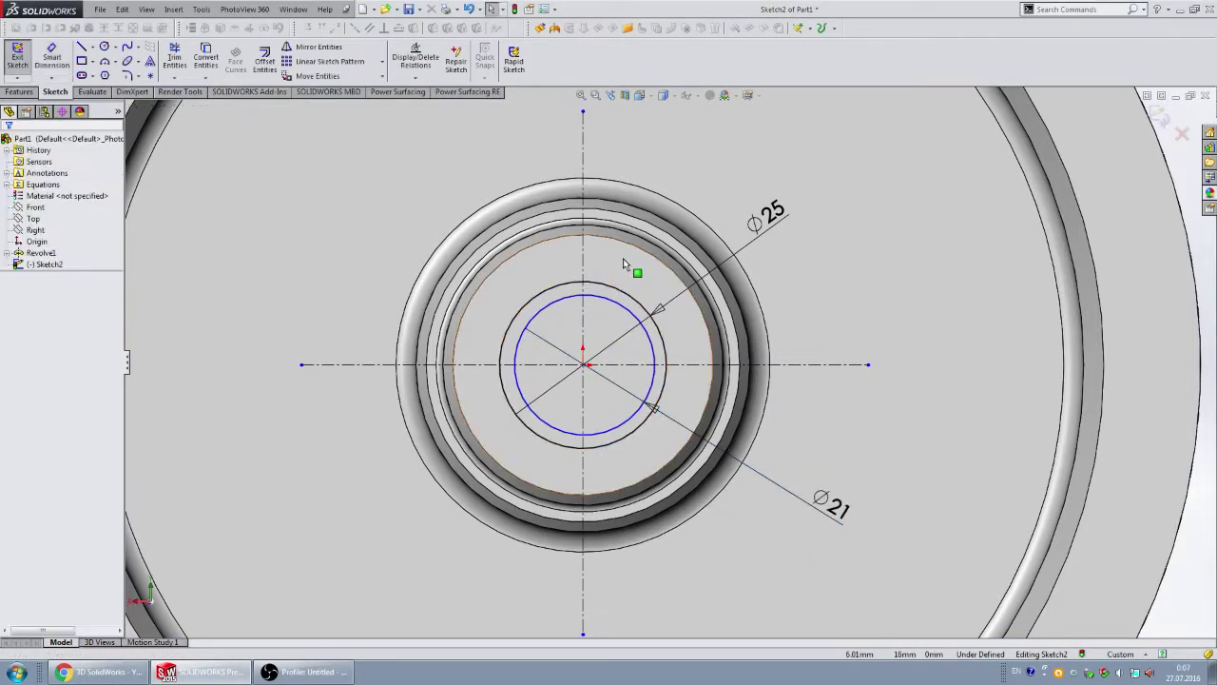
- Make the Ø25 and Ø21 circles concentric
{"action": "left_click", "coordinate": [608, 306]}
{"action": "left_click", "coordinate": [513, 320], "text": "ctrl"}
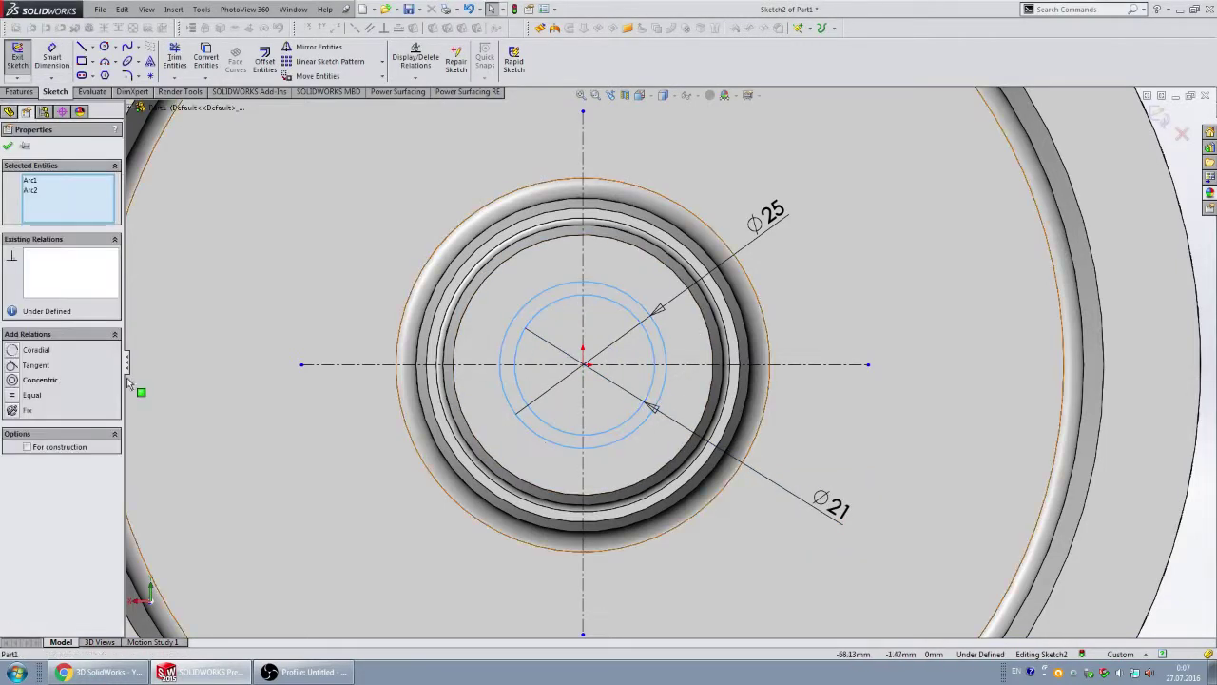
{"action": "left_click", "coordinate": [42, 380]}
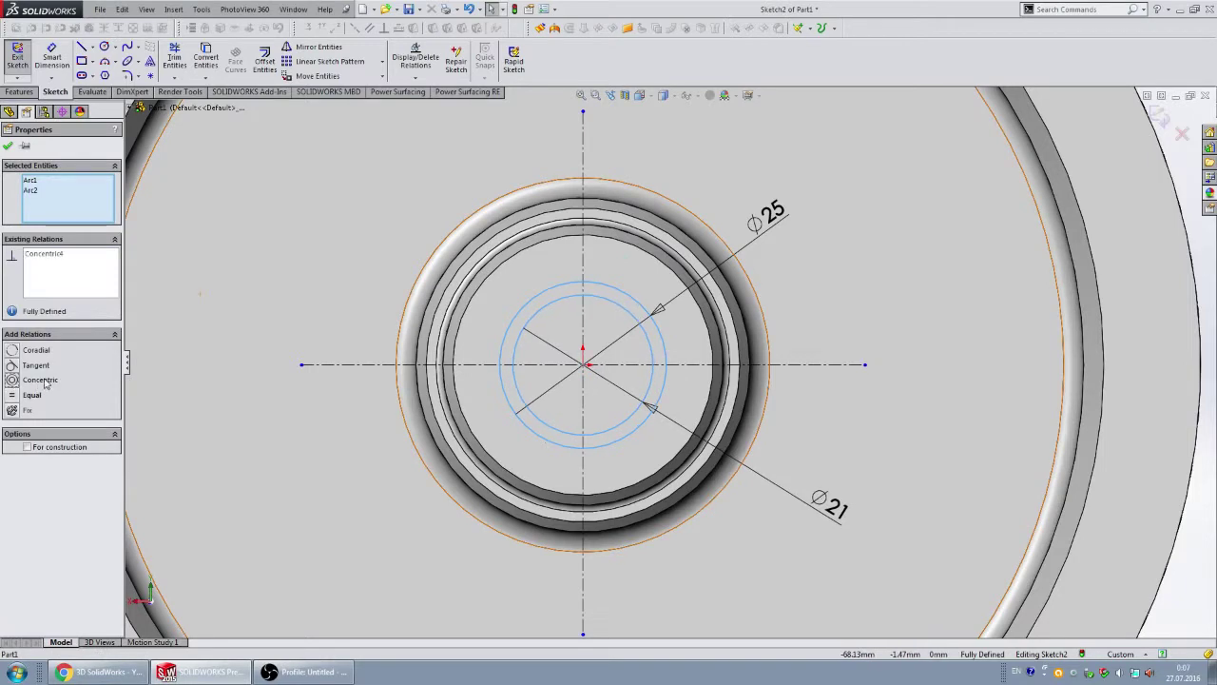
{"action": "left_click", "coordinate": [8, 147]}
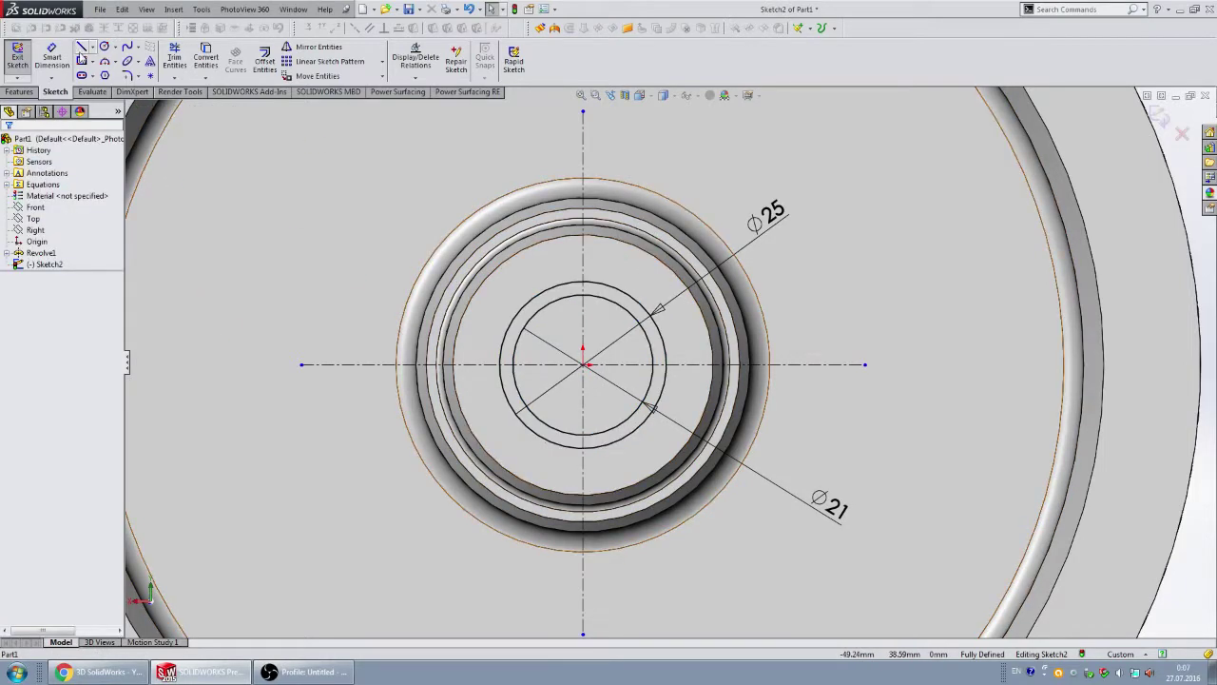
{"action": "left_click", "coordinate": [83, 47]}
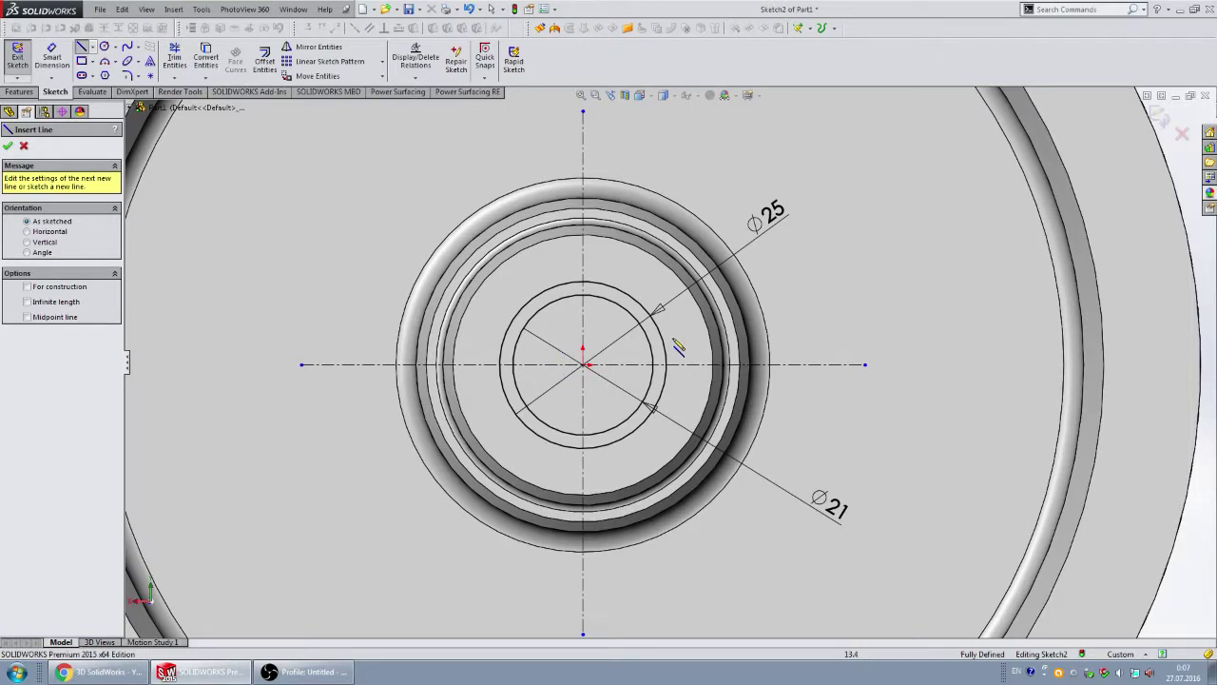
- Draw two vertical keyway lines above the centre
{"action": "scroll", "coordinate": [678, 347], "scroll_direction": "down", "scroll_amount": 4}
{"action": "scroll", "coordinate": [620, 283], "scroll_direction": "down", "scroll_amount": 2}
{"action": "left_click", "coordinate": [526, 302]}
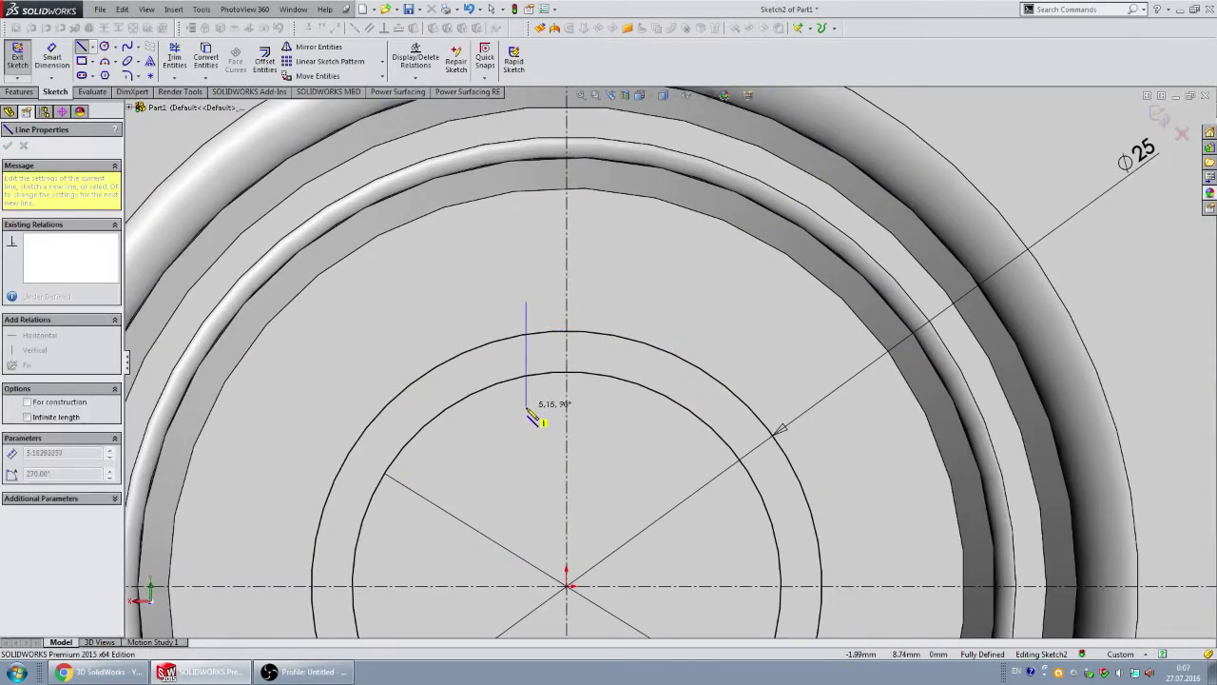
{"action": "double_click", "coordinate": [526, 408]}
{"action": "left_click", "coordinate": [614, 294]}
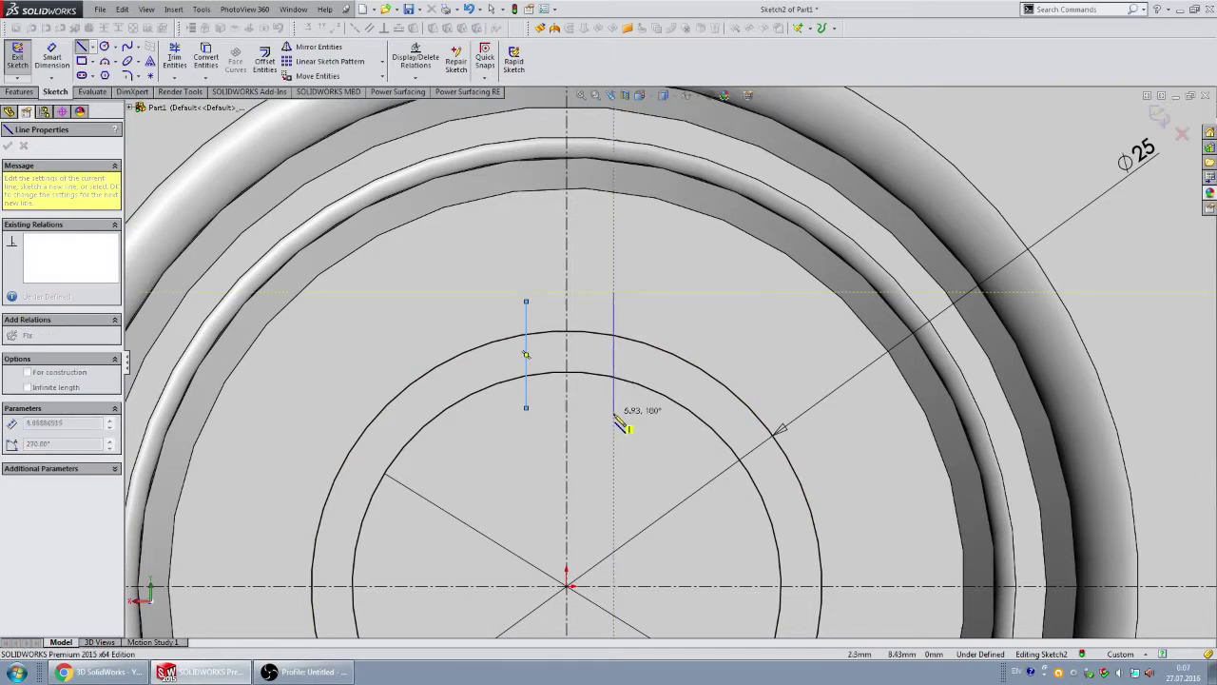
{"action": "double_click", "coordinate": [614, 414]}
- Dimension the spacing between the two keyway lines at 5 mm
{"action": "key", "text": "d"}
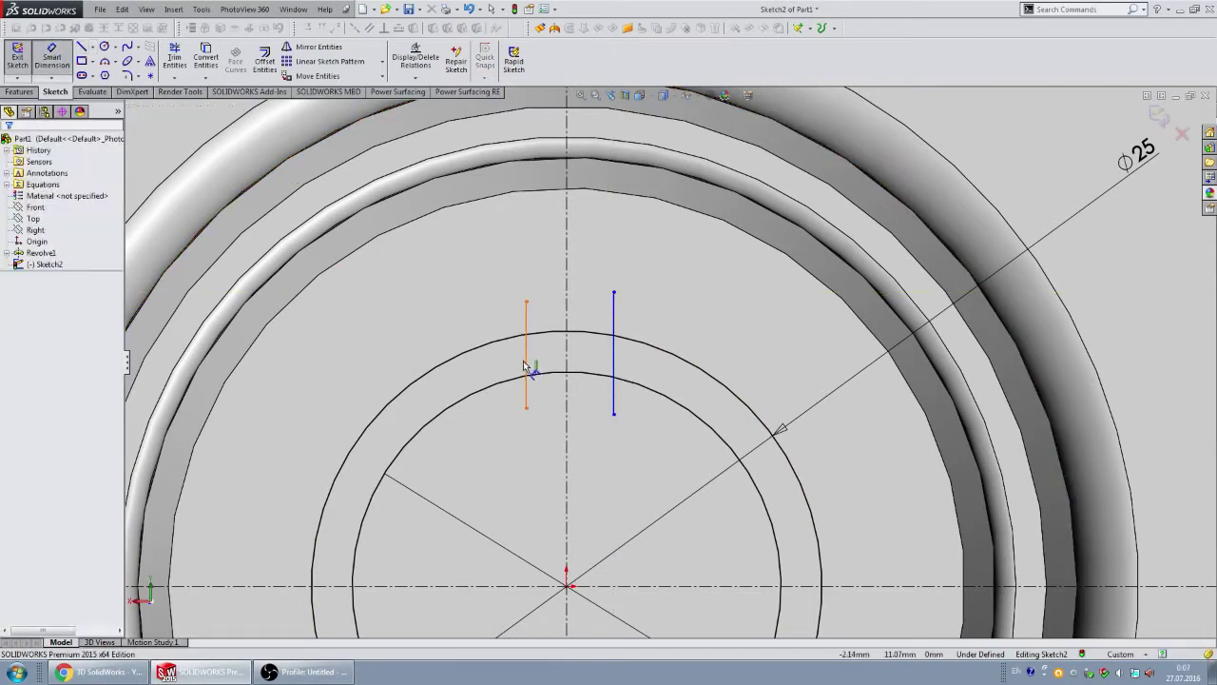
{"action": "left_click", "coordinate": [525, 366]}
{"action": "left_click", "coordinate": [613, 357]}
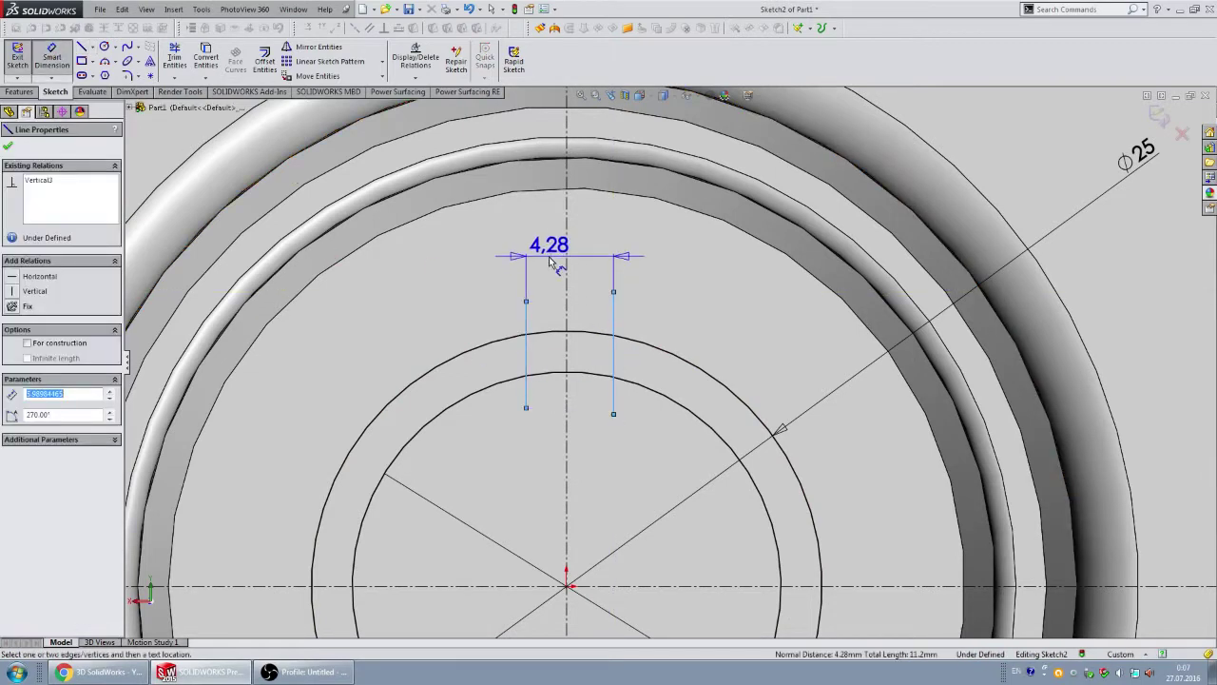
{"action": "left_click", "coordinate": [549, 262]}
{"action": "type", "text": "5"}
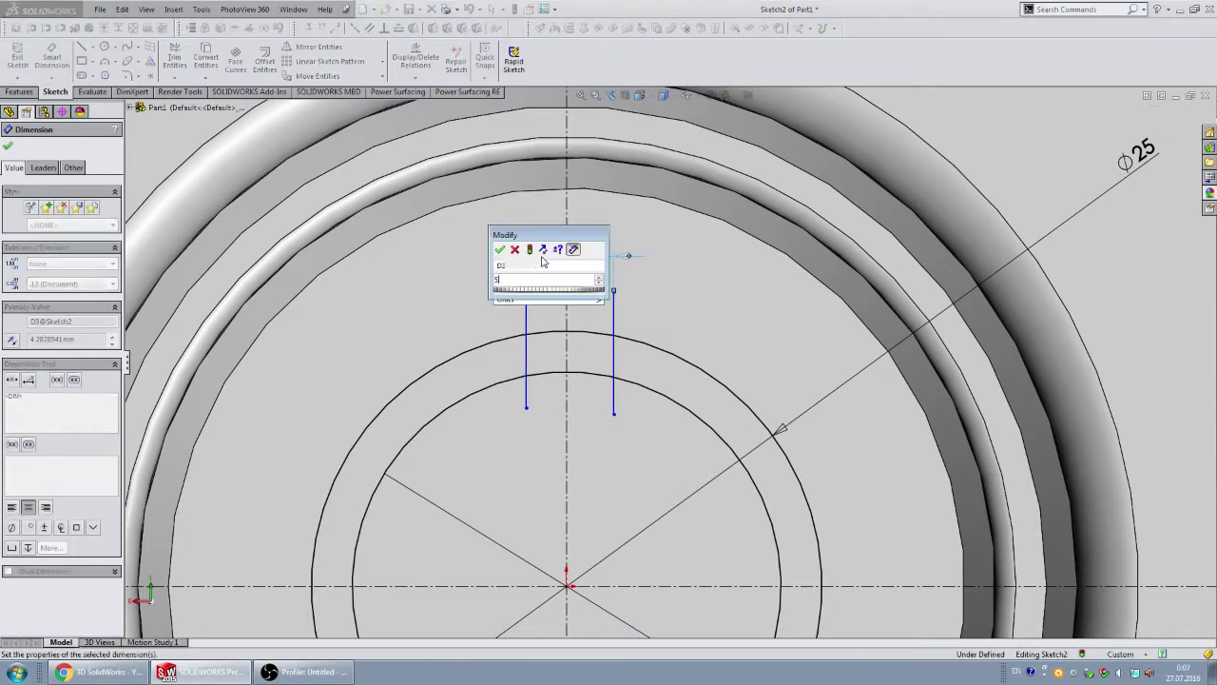
{"action": "key", "text": "Return"}
{"action": "key", "text": "Escape"}
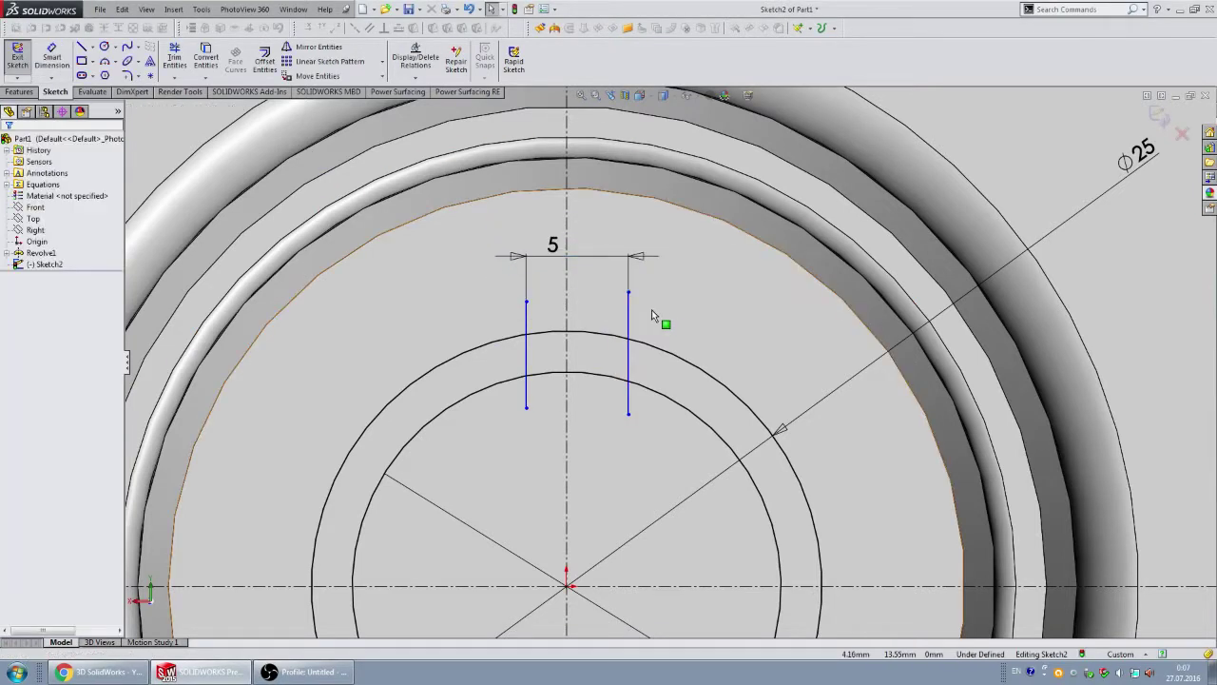
- Make the two keyway lines symmetric about the vertical centreline
{"action": "left_click", "coordinate": [526, 350]}
{"action": "left_click", "coordinate": [628, 350], "text": "ctrl"}
{"action": "left_click", "coordinate": [568, 607], "text": "ctrl"}
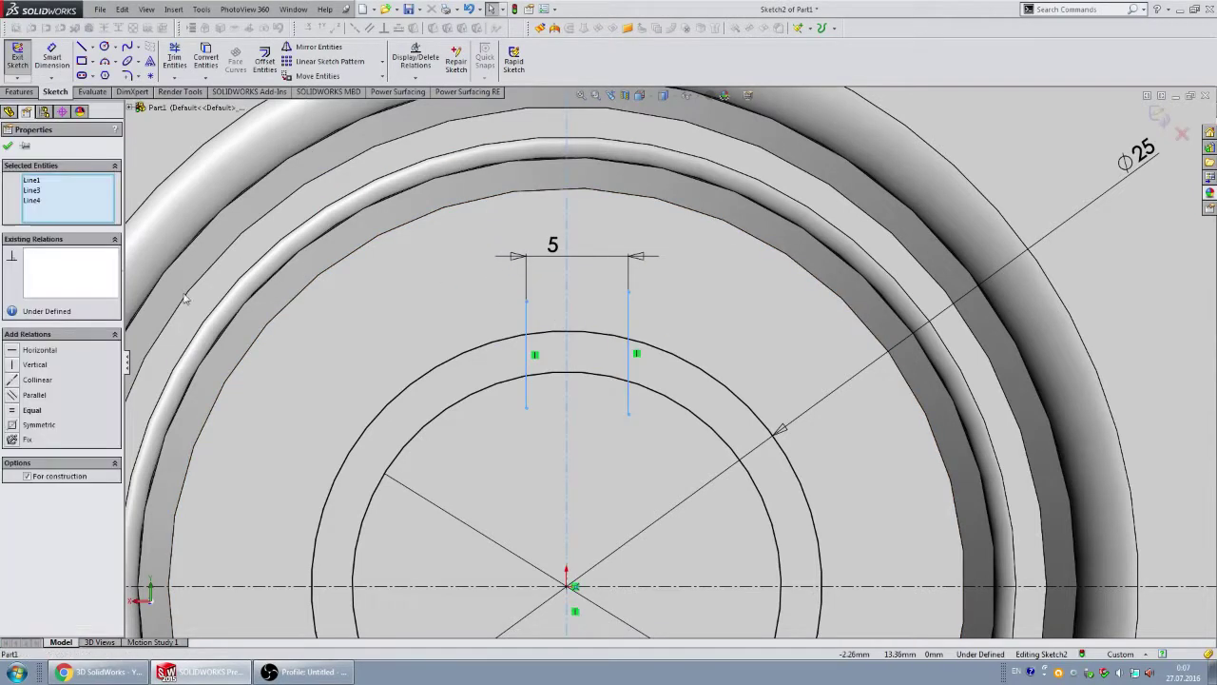
{"action": "left_click", "coordinate": [12, 425]}
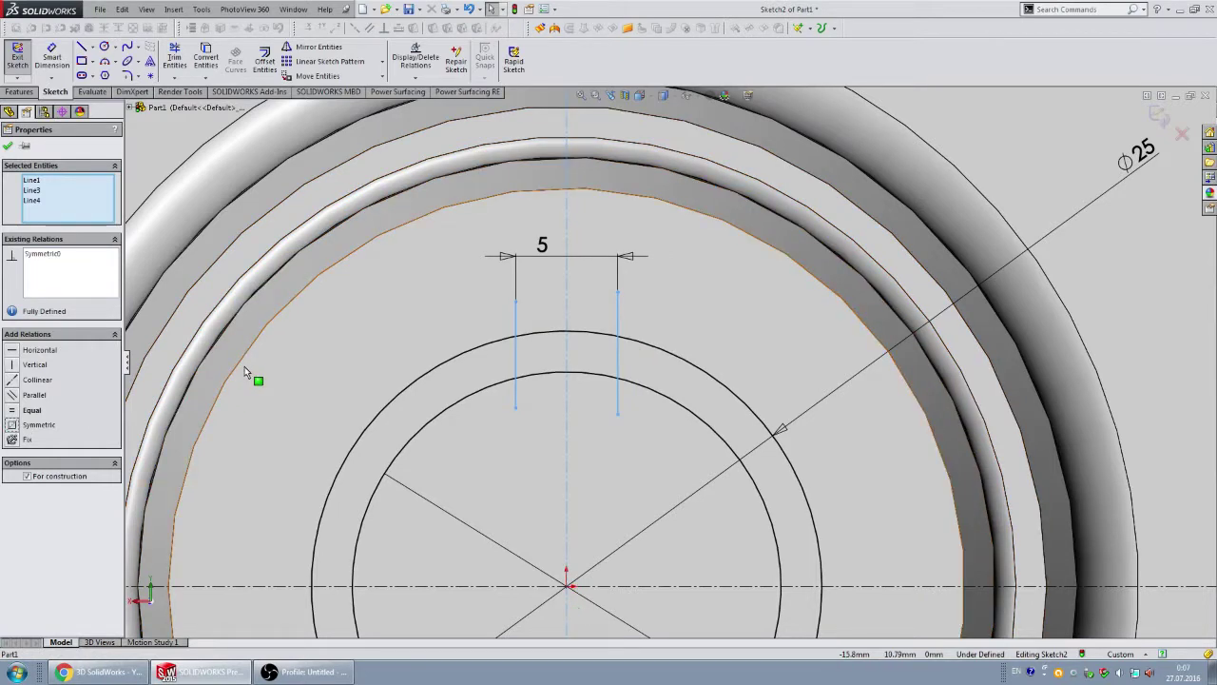
{"action": "scroll", "coordinate": [665, 363], "scroll_direction": "up", "scroll_amount": 3}
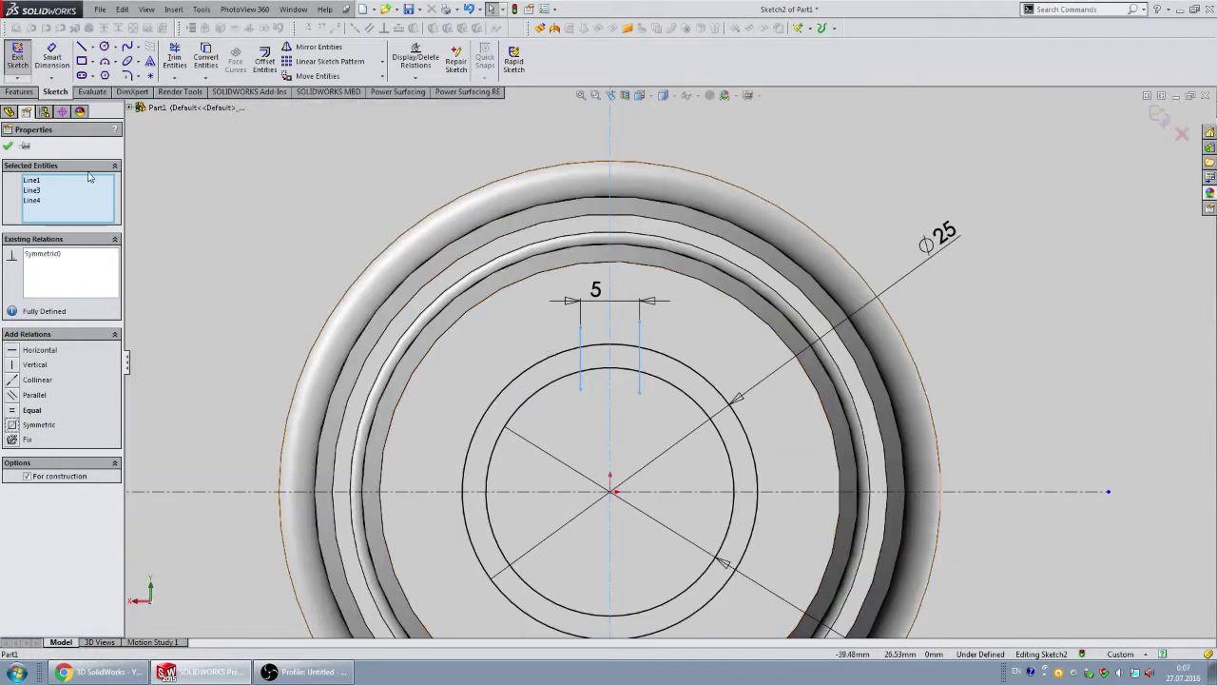
{"action": "left_click", "coordinate": [9, 147]}
- Power-trim the Ø21 arc between the keyway lines to form the 5 mm notch
{"action": "left_click", "coordinate": [174, 57]}
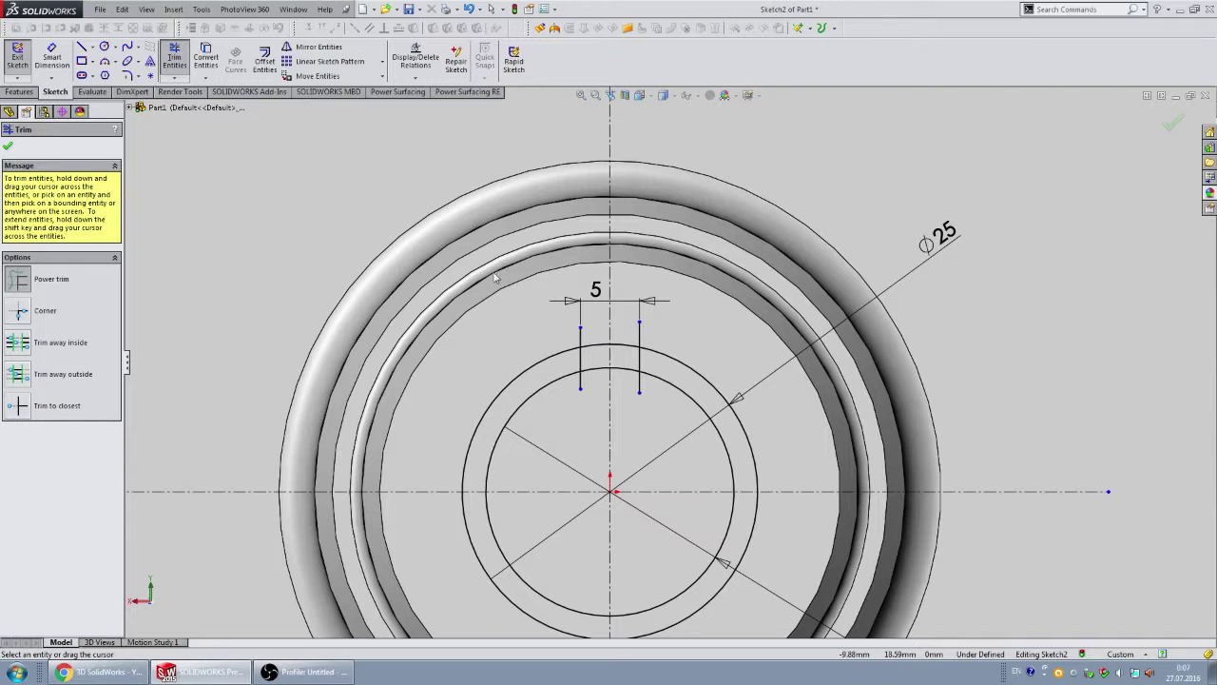
{"action": "scroll", "coordinate": [593, 360], "scroll_direction": "down", "scroll_amount": 5}
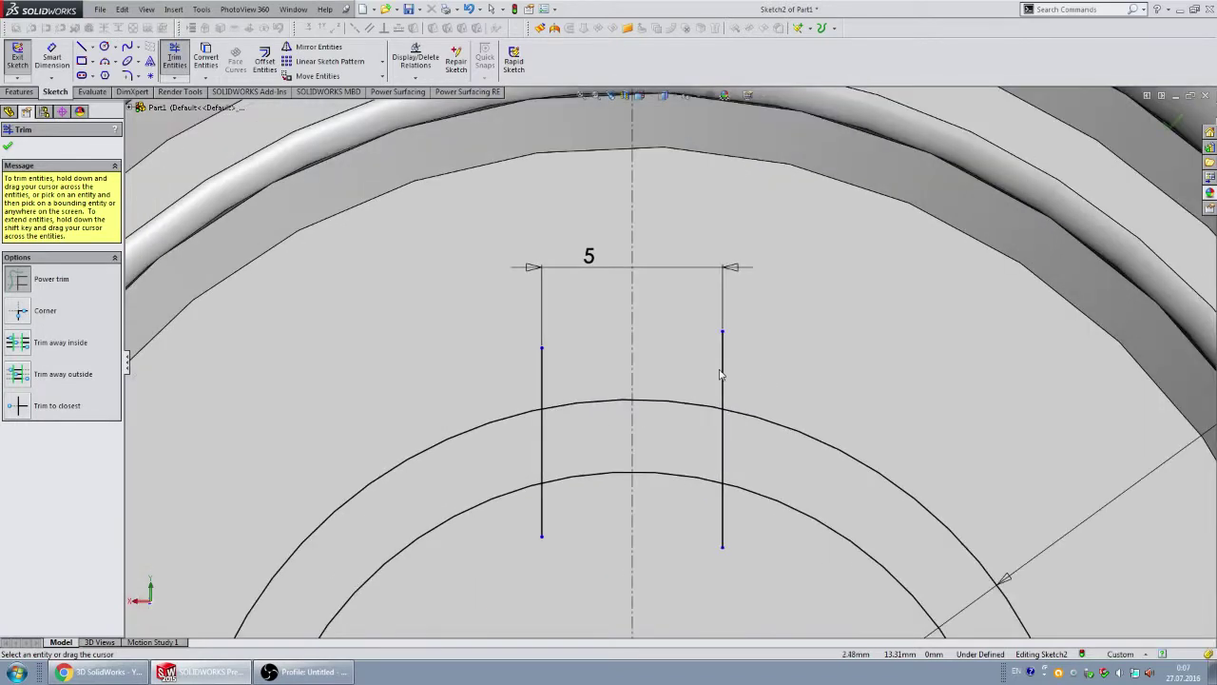
{"action": "scroll", "coordinate": [755, 476], "scroll_direction": "up", "scroll_amount": 3}
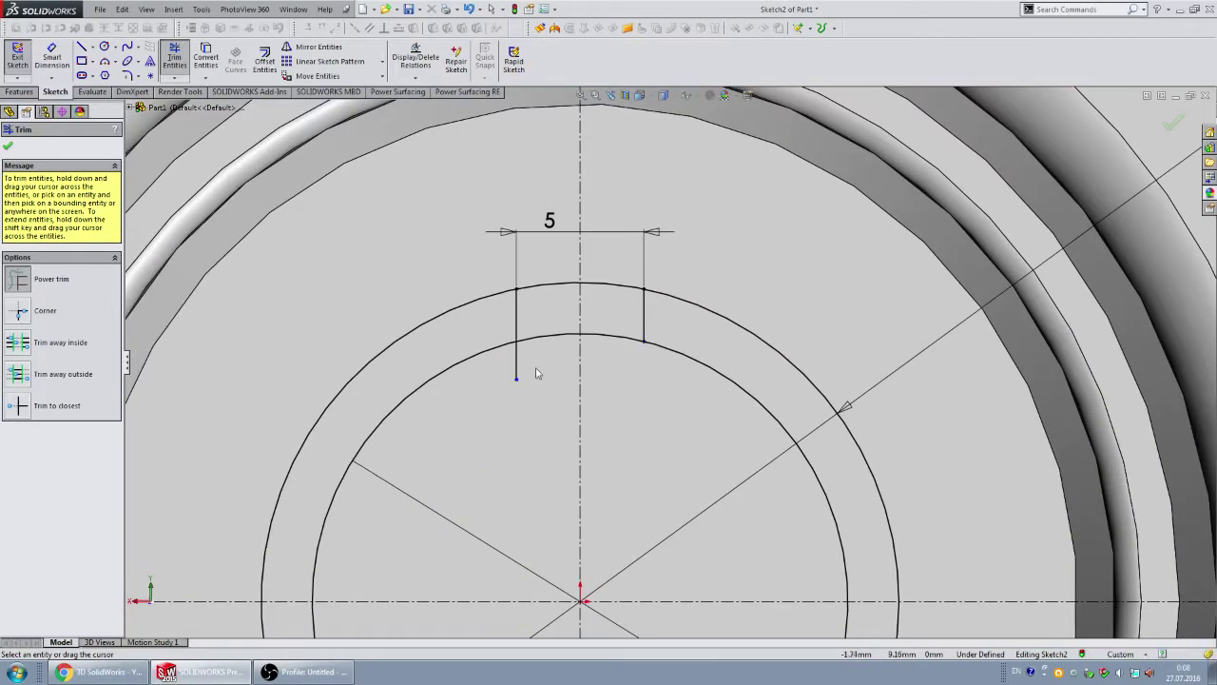
{"action": "left_click_drag", "start_coordinate": [511, 370], "coordinate": [630, 336]}
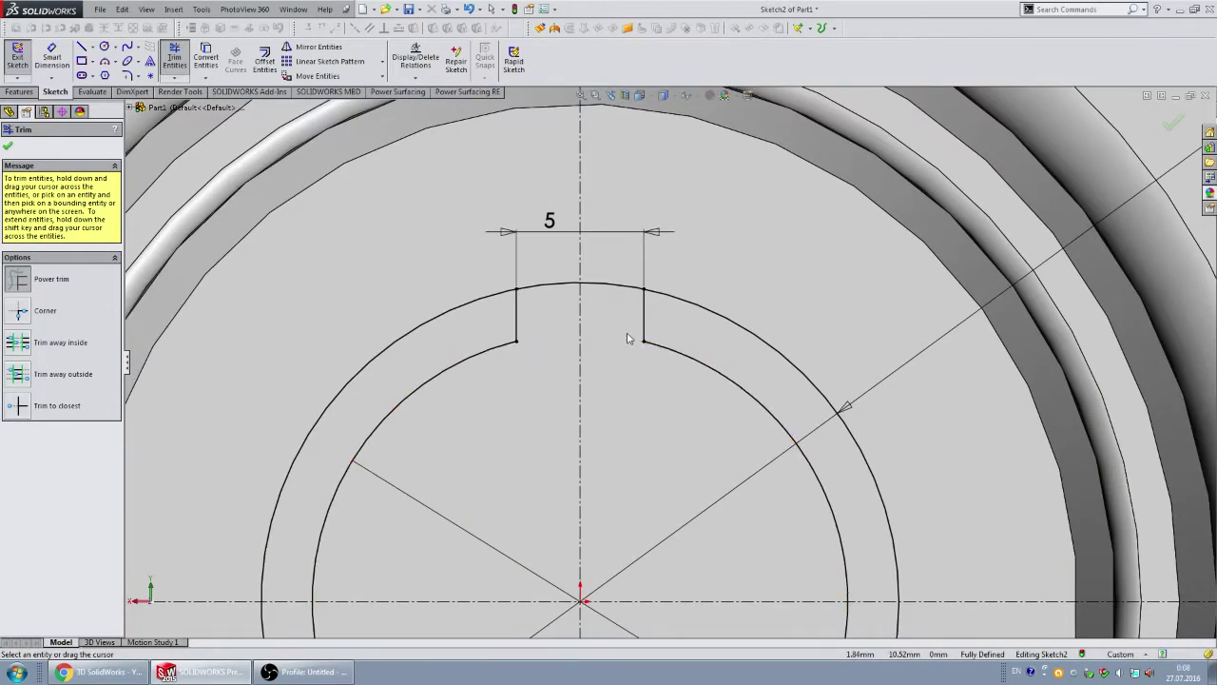
{"action": "scroll", "coordinate": [665, 366], "scroll_direction": "up", "scroll_amount": 3}
{"action": "scroll", "coordinate": [690, 403], "scroll_direction": "down", "scroll_amount": 2}
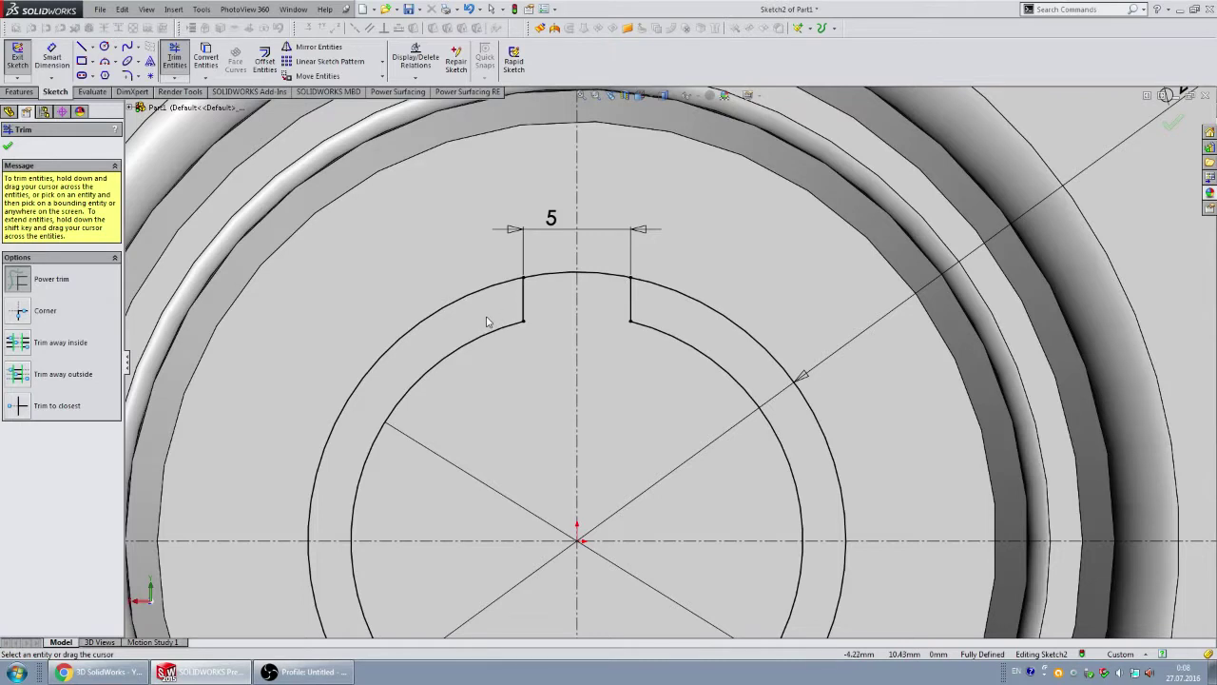
- Power-trim the leftover outer-circle arcs so only one clean keyway notch remains
{"action": "scroll", "coordinate": [649, 379], "scroll_direction": "up", "scroll_amount": 2}
{"action": "scroll", "coordinate": [649, 338], "scroll_direction": "down", "scroll_amount": 2}
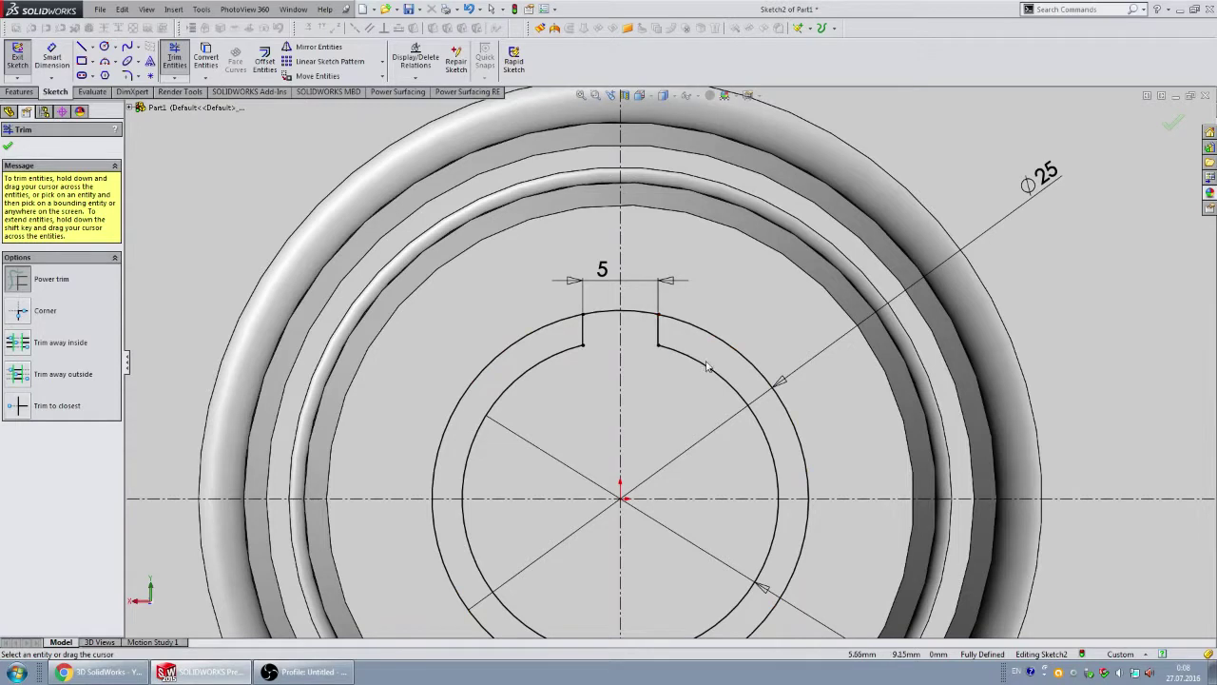
{"action": "scroll", "coordinate": [707, 363], "scroll_direction": "up", "scroll_amount": 4}
{"action": "scroll", "coordinate": [691, 358], "scroll_direction": "down", "scroll_amount": 3}
{"action": "scroll", "coordinate": [705, 319], "scroll_direction": "down", "scroll_amount": 1}
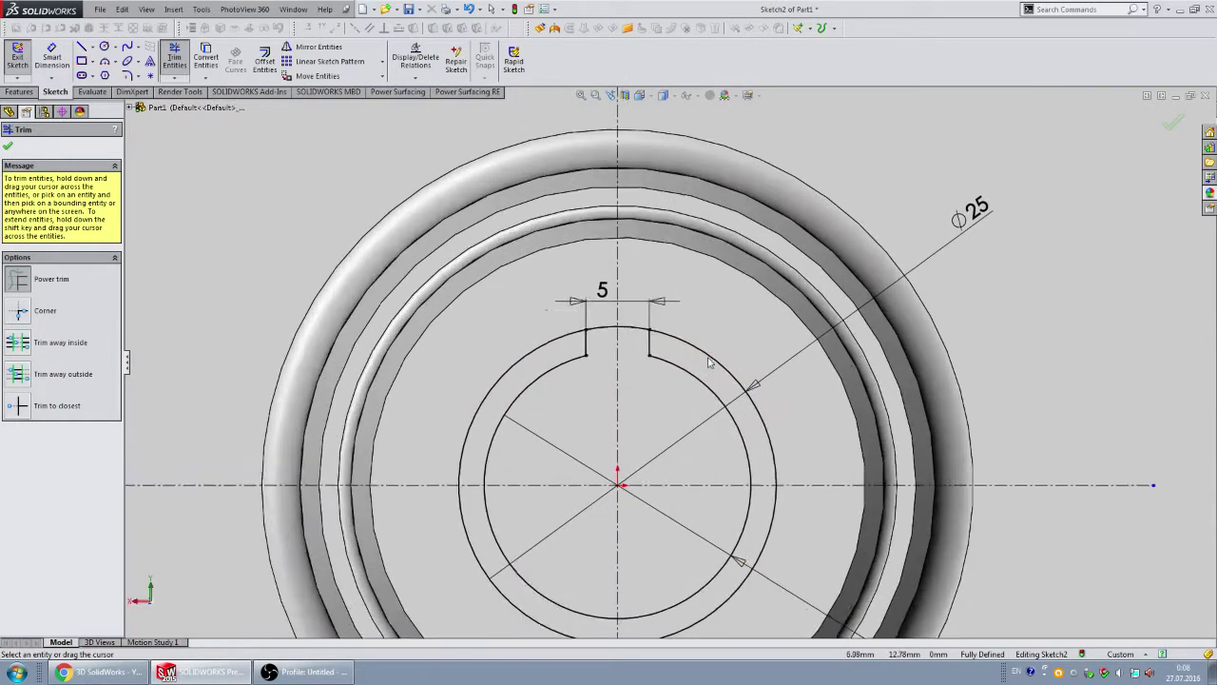
{"action": "scroll", "coordinate": [714, 366], "scroll_direction": "down", "scroll_amount": 1}
{"action": "left_click_drag", "start_coordinate": [715, 333], "coordinate": [700, 580]}
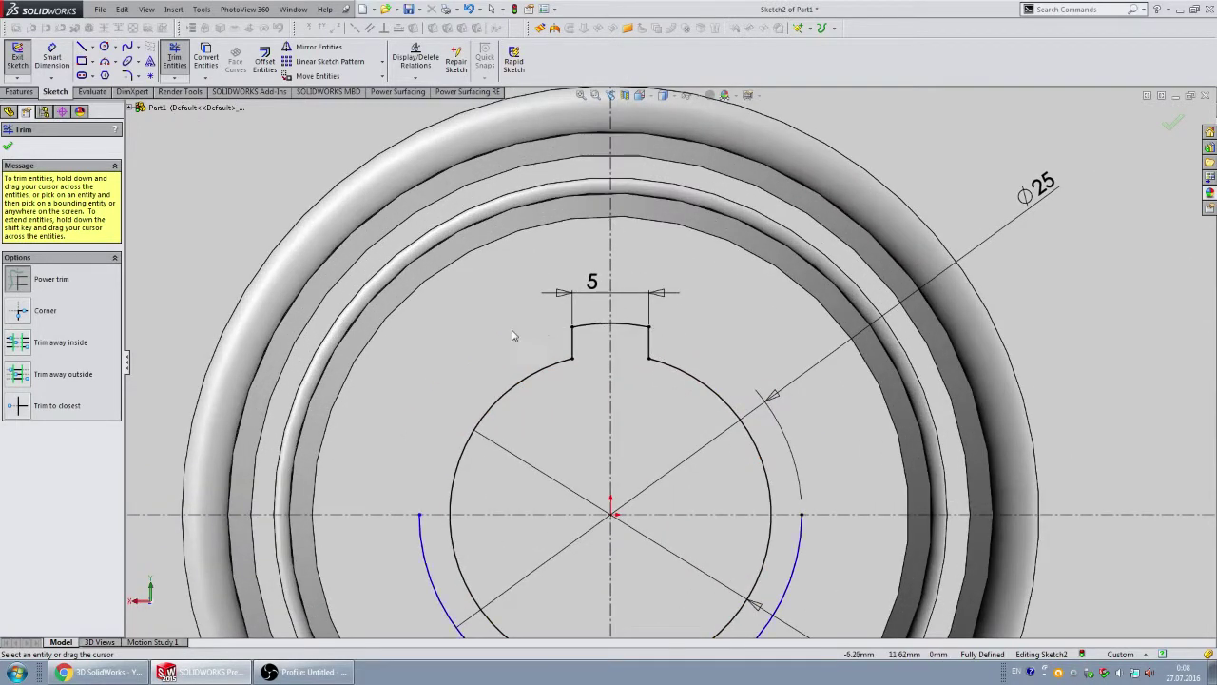
{"action": "left_click_drag", "start_coordinate": [778, 554], "coordinate": [819, 577]}
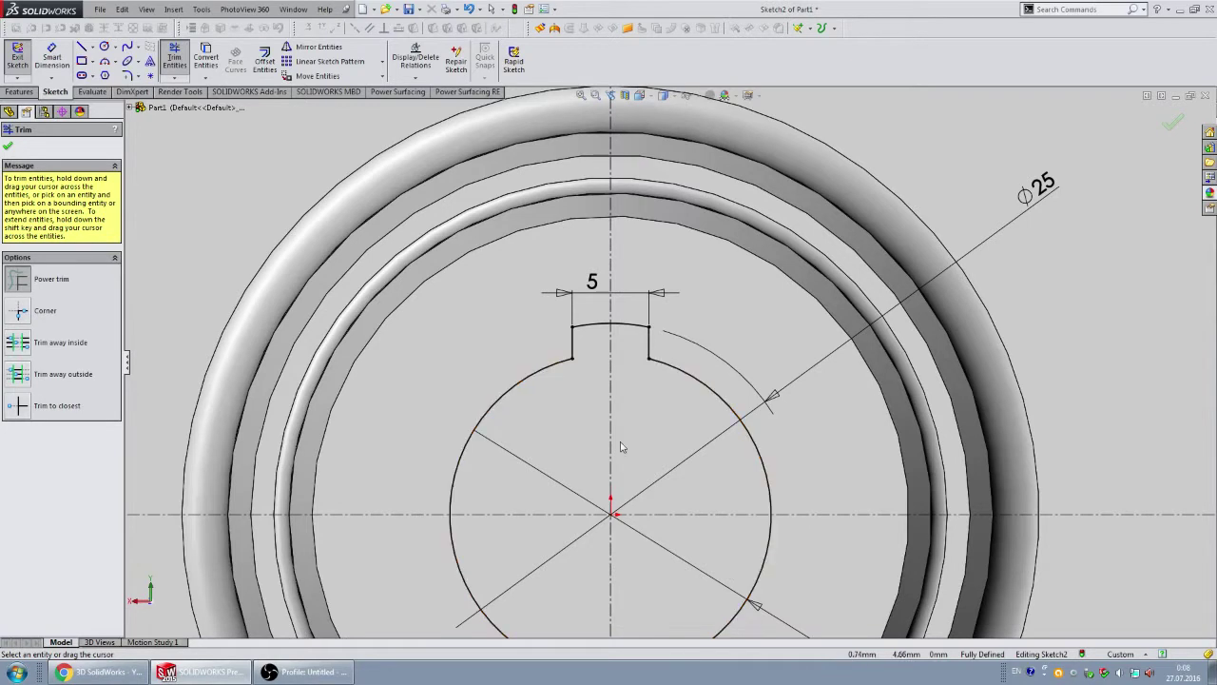
{"action": "scroll", "coordinate": [669, 363], "scroll_direction": "up", "scroll_amount": 4}
{"action": "left_click", "coordinate": [8, 146]}
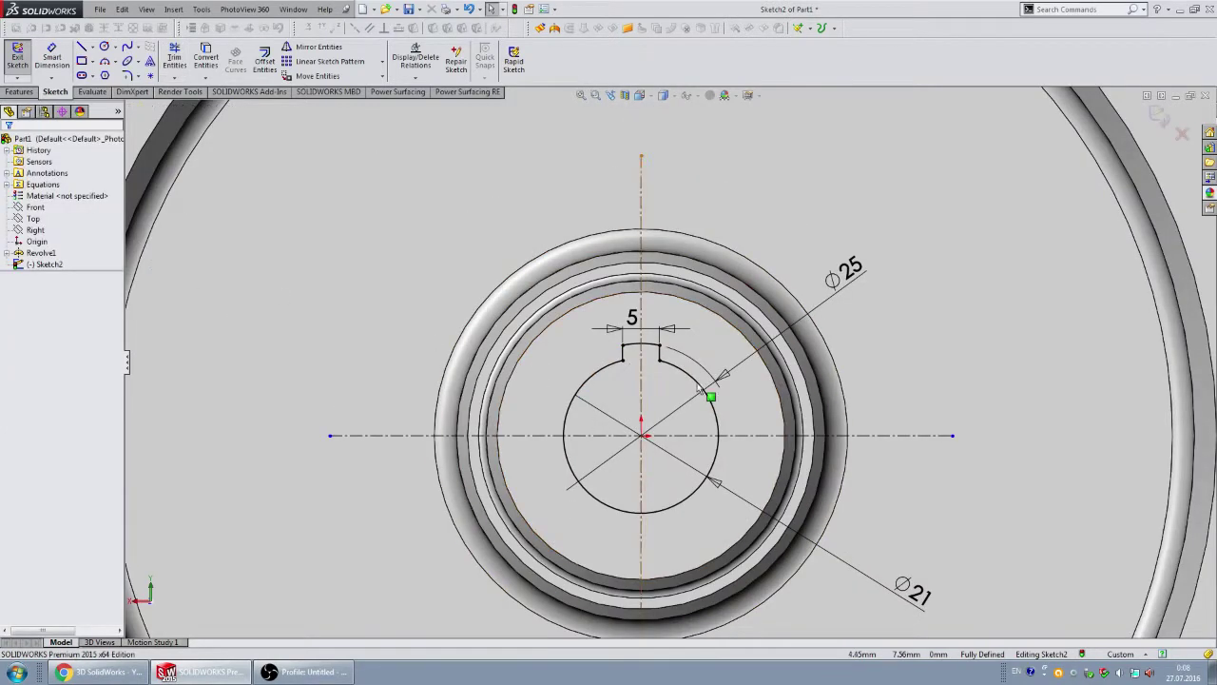
- Move the 5 keyway width dimension text to the left
{"action": "scroll", "coordinate": [706, 394], "scroll_direction": "up", "scroll_amount": 2}
{"action": "scroll", "coordinate": [695, 371], "scroll_direction": "down", "scroll_amount": 4}
{"action": "left_click_drag", "start_coordinate": [575, 299], "coordinate": [531, 296]}
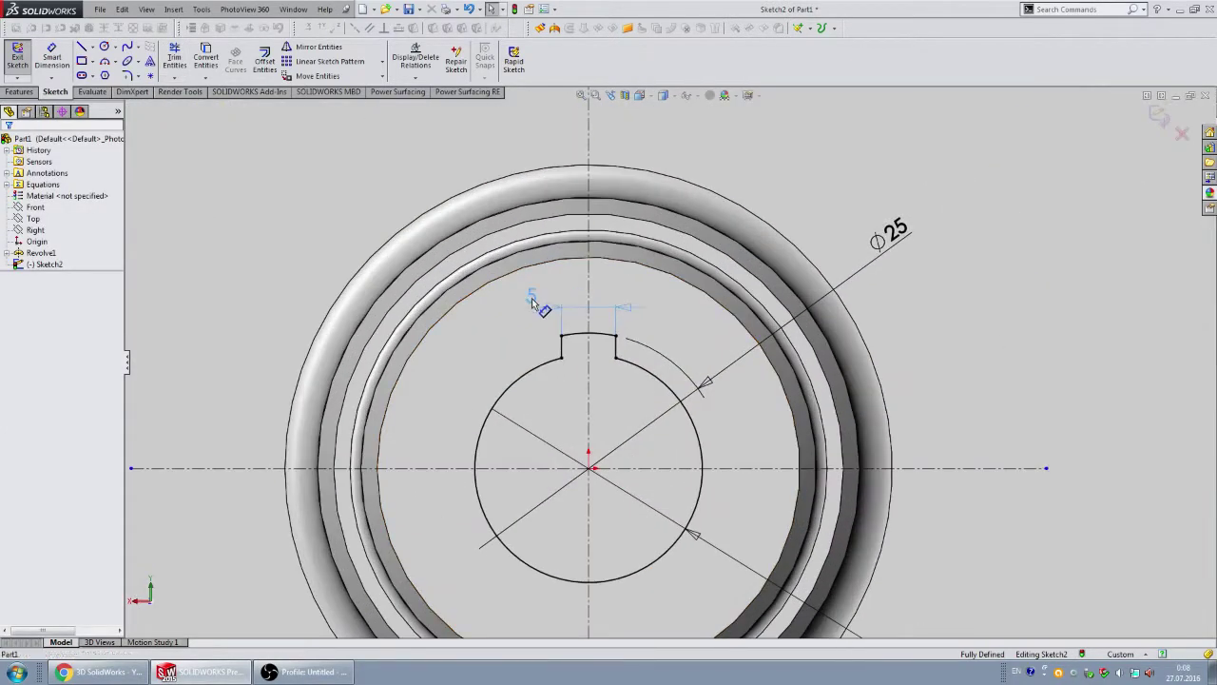
{"action": "scroll", "coordinate": [647, 392], "scroll_direction": "up", "scroll_amount": 2}
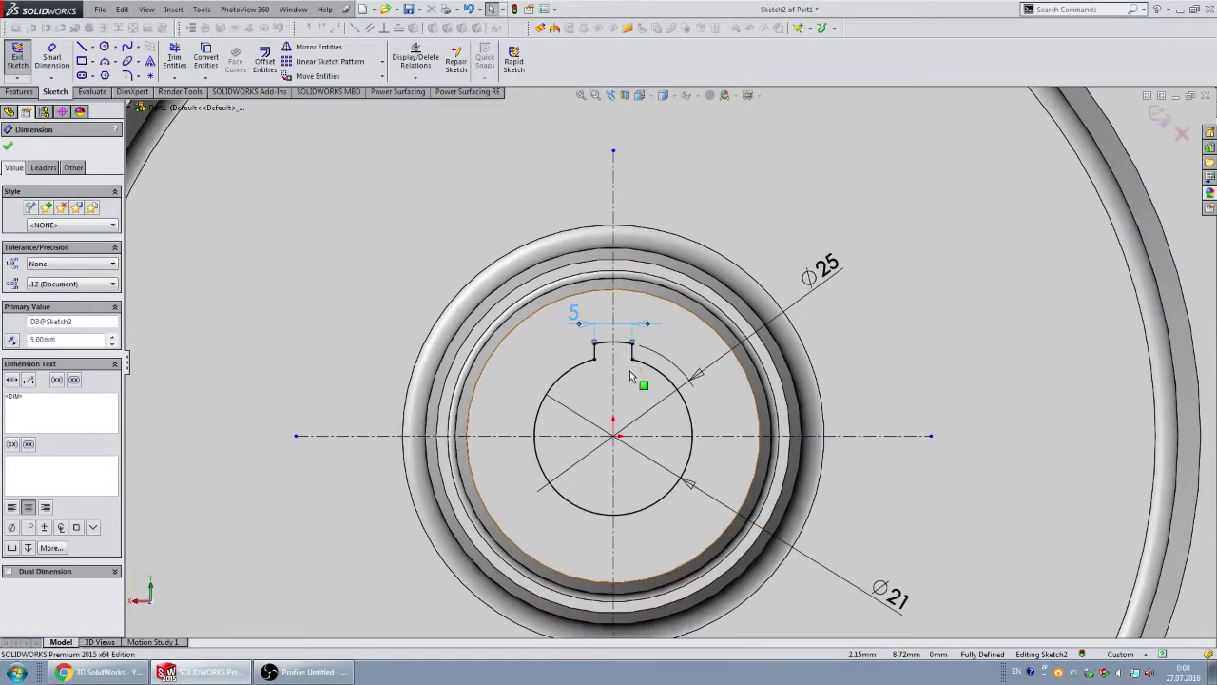
{"action": "scroll", "coordinate": [627, 361], "scroll_direction": "down", "scroll_amount": 5}
{"action": "key", "text": "Escape"}
{"action": "scroll", "coordinate": [723, 380], "scroll_direction": "up", "scroll_amount": 3}
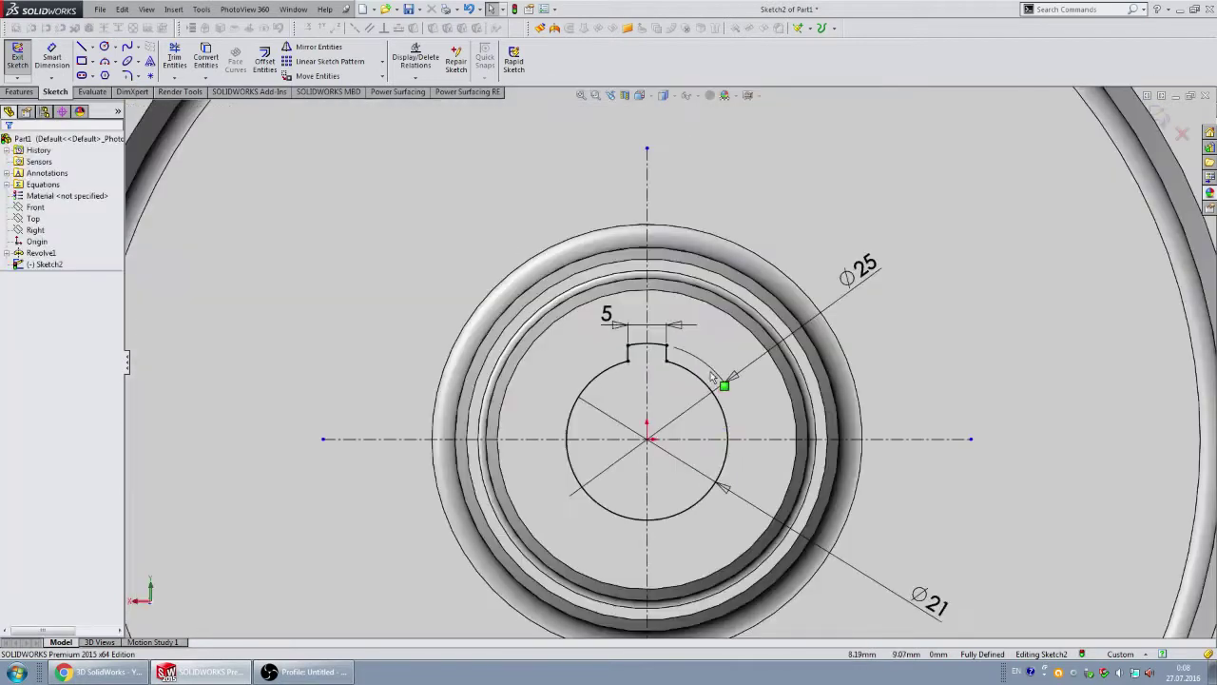
{"action": "scroll", "coordinate": [691, 378], "scroll_direction": "down", "scroll_amount": 1}
- Circularly pattern the keyway's two lines and arc into 6 equal copies around 360°
{"action": "scroll", "coordinate": [635, 314], "scroll_direction": "down", "scroll_amount": 1}
{"action": "left_click", "coordinate": [628, 323]}
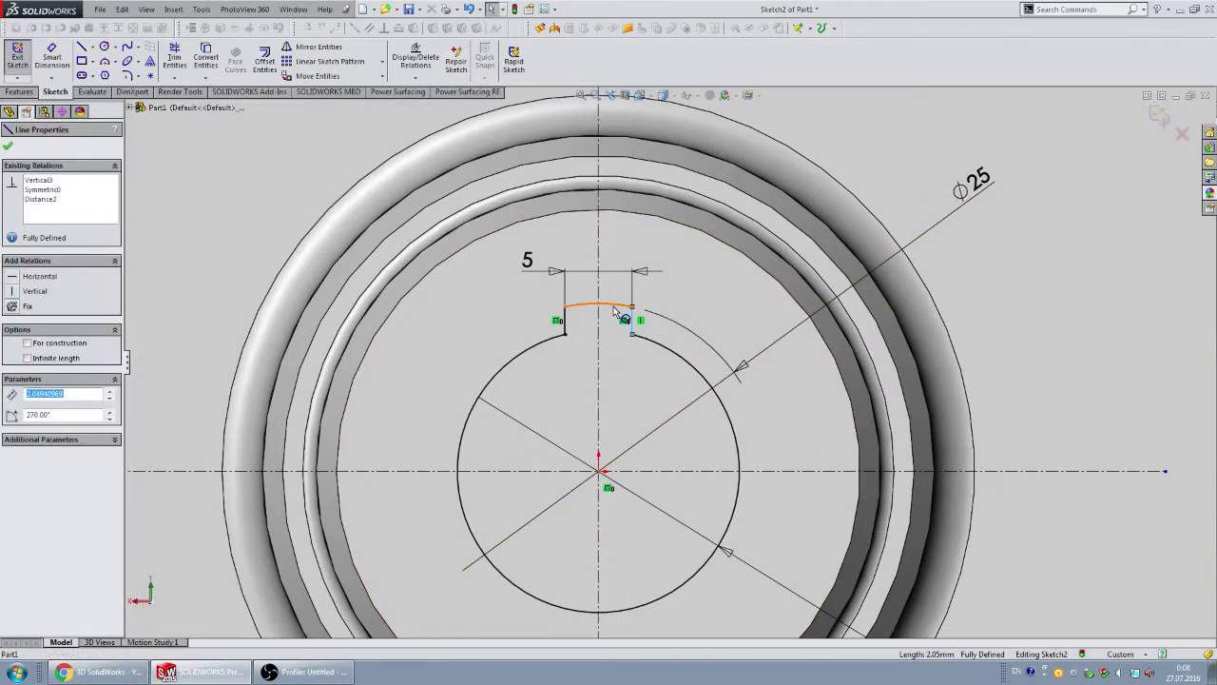
{"action": "left_click", "coordinate": [582, 306], "text": "ctrl"}
{"action": "left_click", "coordinate": [565, 321], "text": "ctrl"}
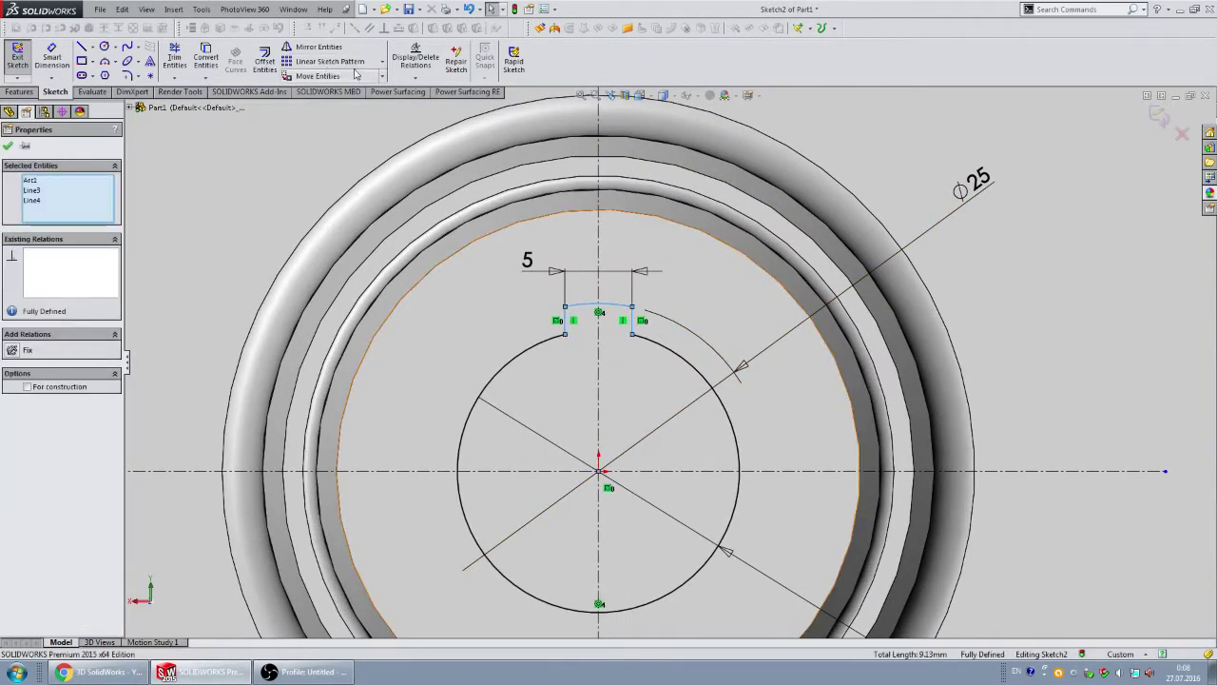
{"action": "left_click", "coordinate": [382, 61]}
{"action": "left_click", "coordinate": [337, 88]}
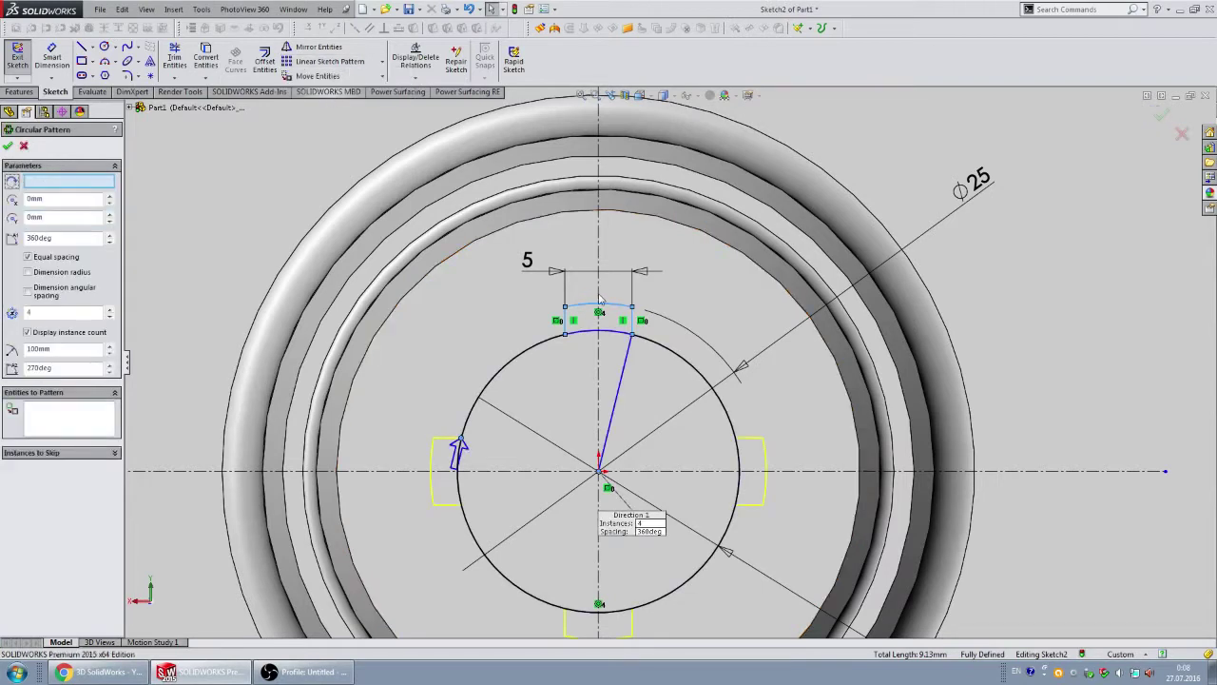
{"action": "left_click", "coordinate": [109, 309]}
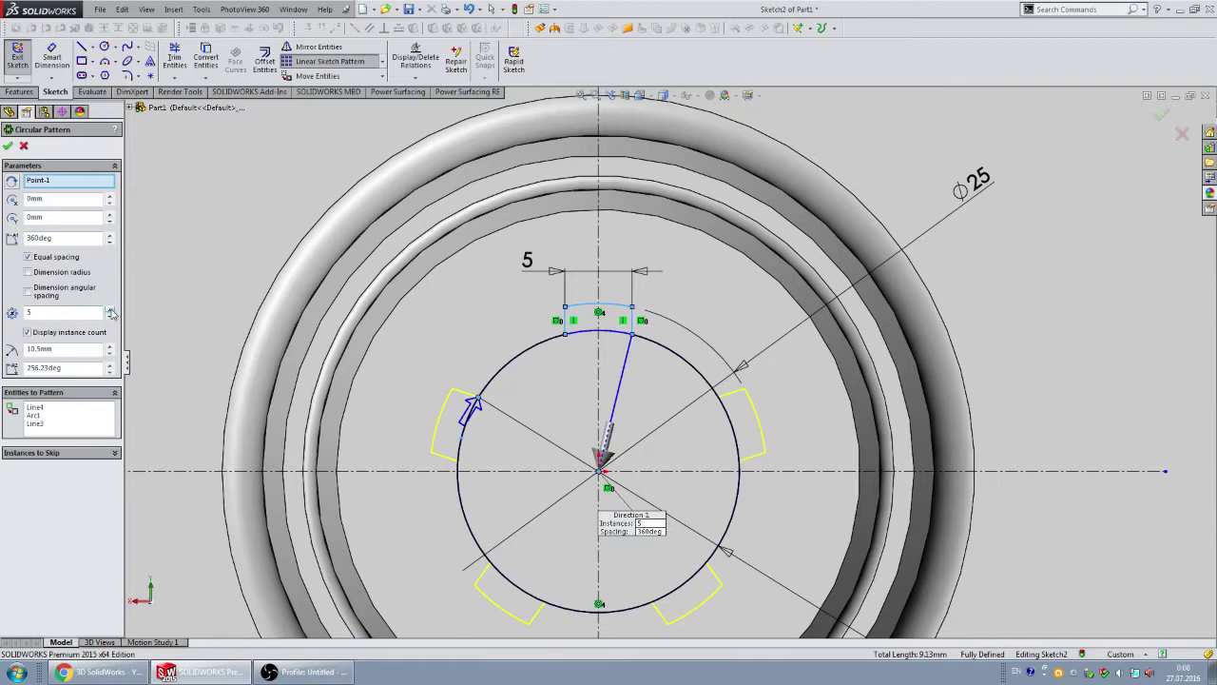
{"action": "left_click", "coordinate": [110, 309]}
{"action": "scroll", "coordinate": [666, 304], "scroll_direction": "down", "scroll_amount": 3}
{"action": "scroll", "coordinate": [665, 380], "scroll_direction": "up", "scroll_amount": 2}
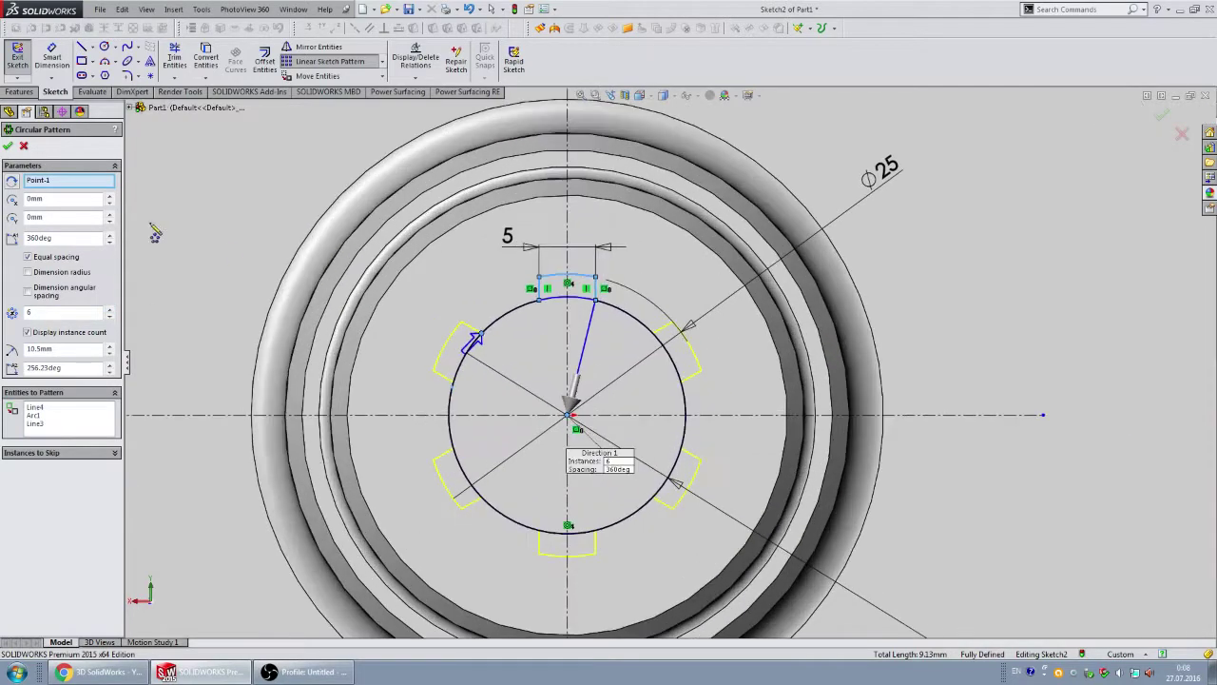
{"action": "left_click", "coordinate": [8, 147]}
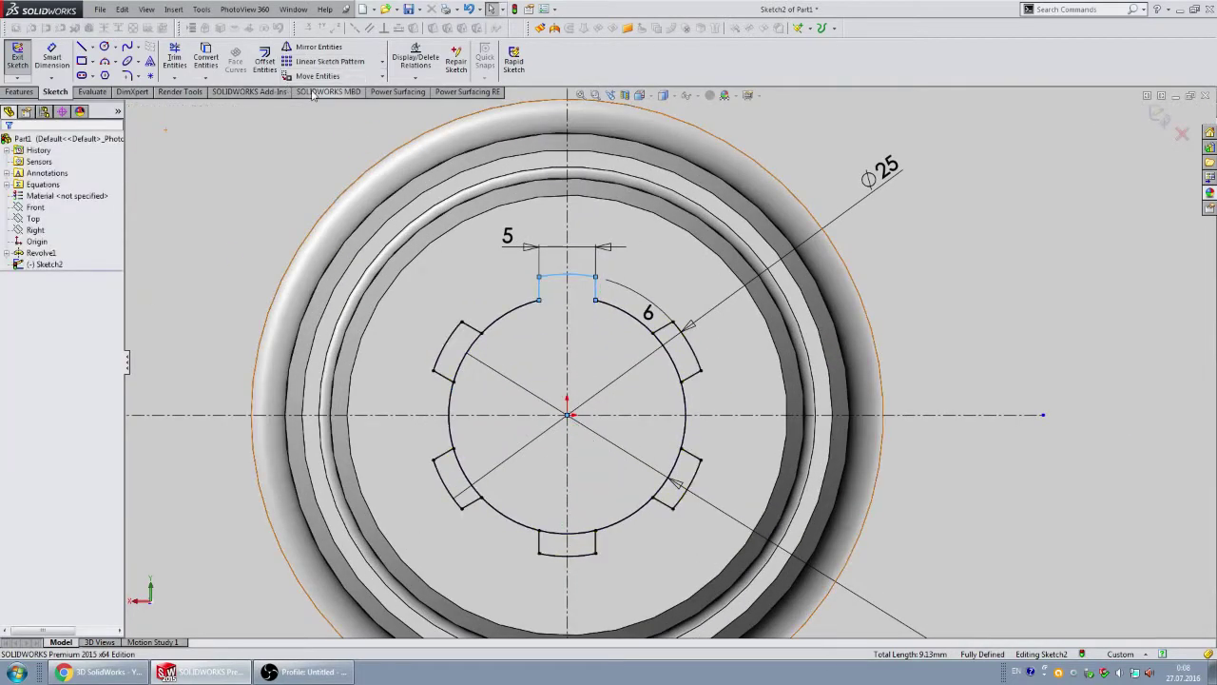
- Power-trim the bore circle arcs inside the right, lower-right, bottom and upper-left notches
{"action": "left_click", "coordinate": [174, 57]}
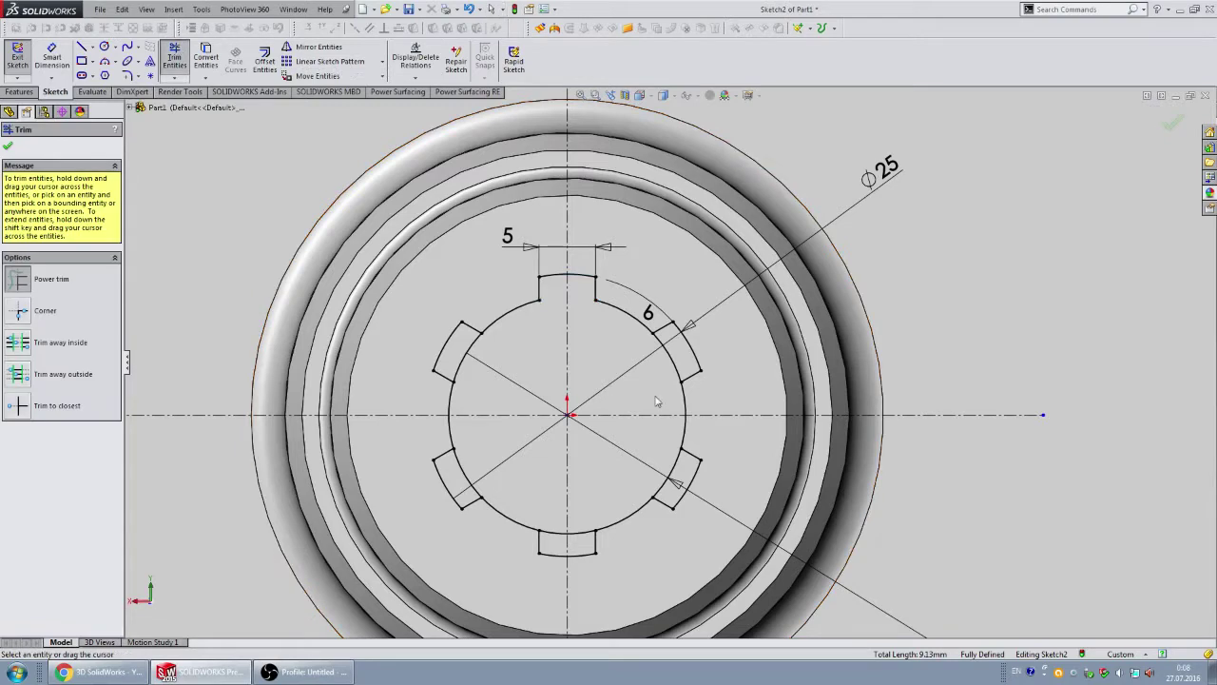
{"action": "scroll", "coordinate": [689, 374], "scroll_direction": "down", "scroll_amount": 3}
{"action": "left_click_drag", "start_coordinate": [671, 327], "coordinate": [666, 458]}
{"action": "left_click_drag", "start_coordinate": [681, 525], "coordinate": [562, 599]}
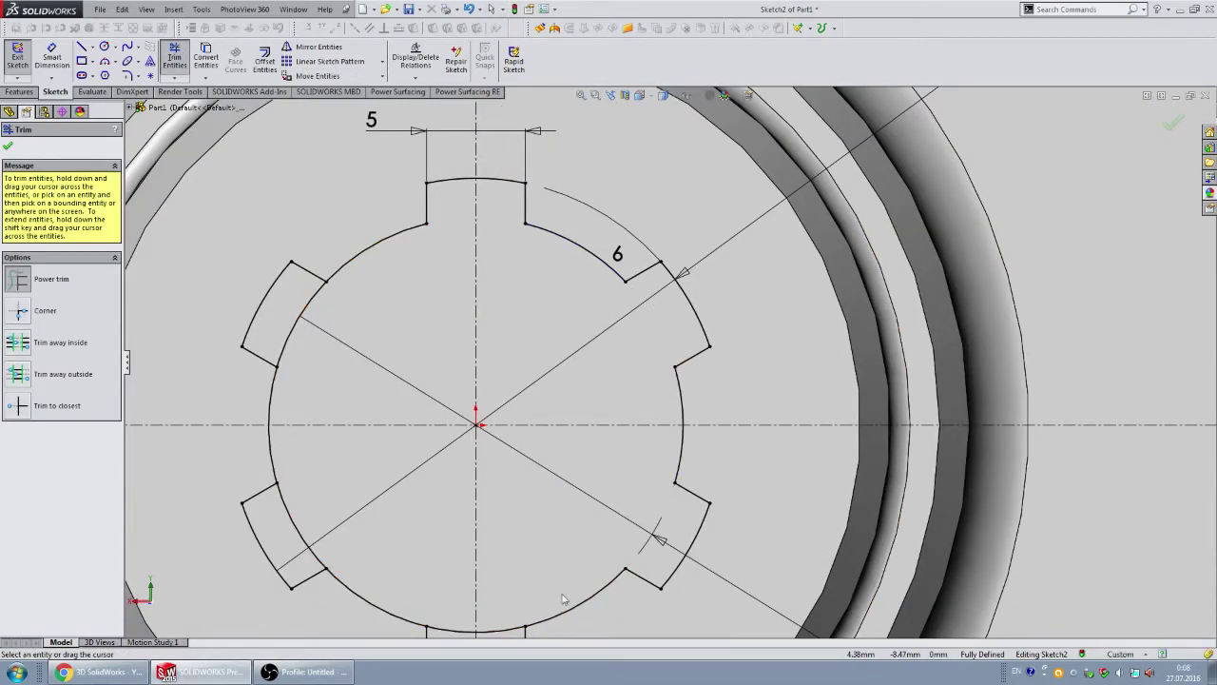
{"action": "scroll", "coordinate": [520, 627], "scroll_direction": "up", "scroll_amount": 3}
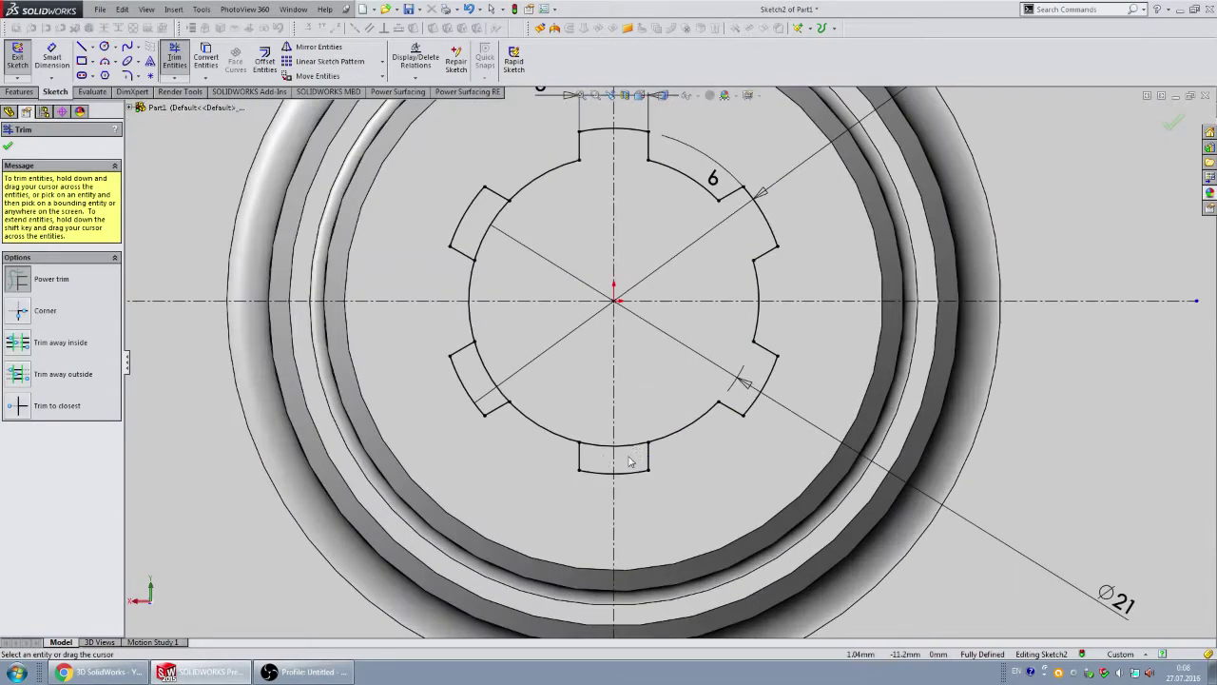
{"action": "left_click_drag", "start_coordinate": [601, 455], "coordinate": [565, 428]}
{"action": "left_click_drag", "start_coordinate": [491, 250], "coordinate": [569, 191]}
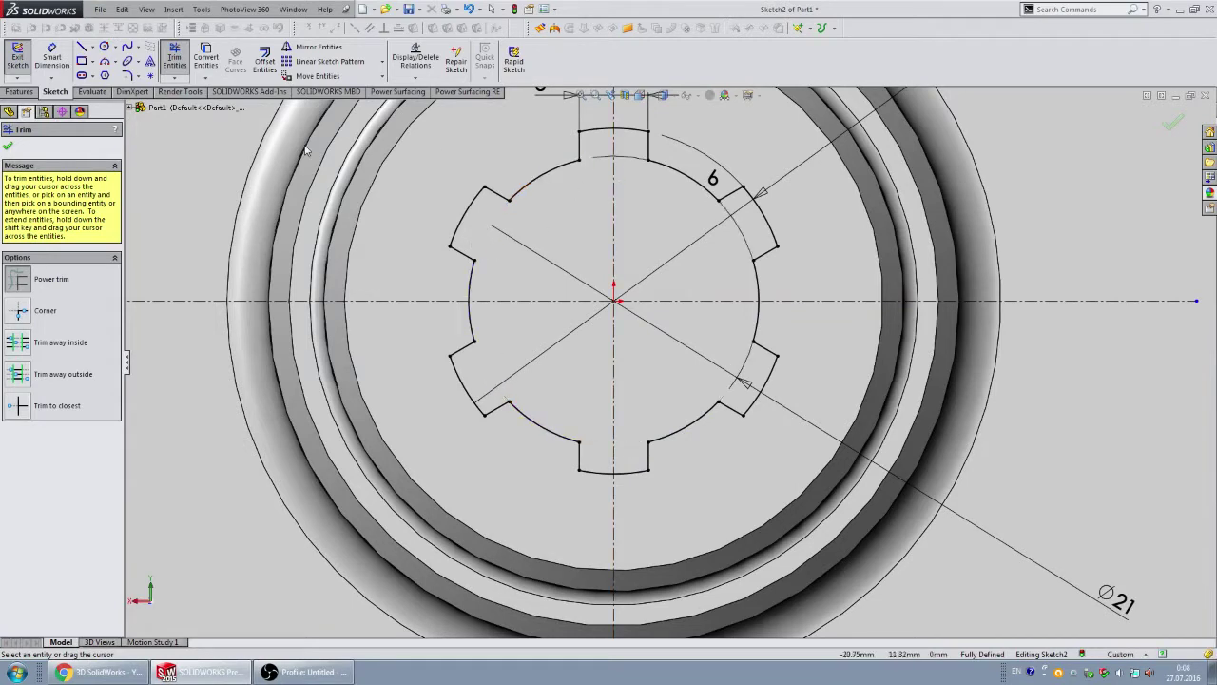
{"action": "left_click", "coordinate": [8, 146]}
{"action": "scroll", "coordinate": [657, 318], "scroll_direction": "up", "scroll_amount": 3}
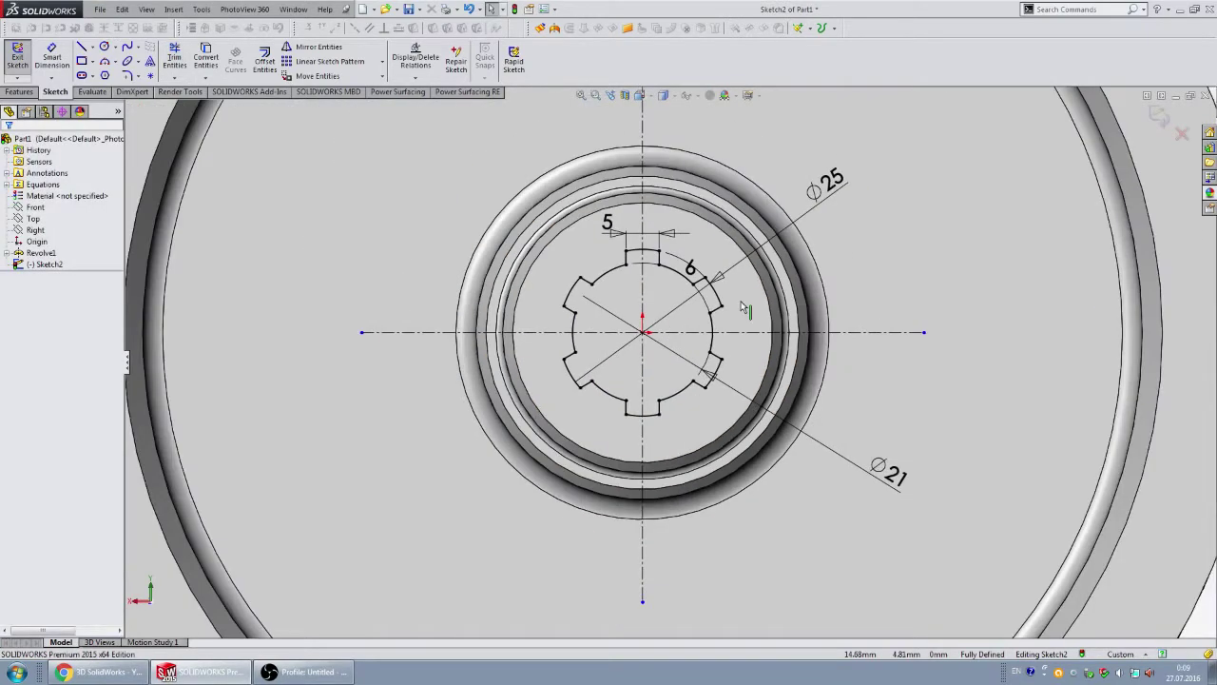
{"action": "scroll", "coordinate": [675, 352], "scroll_direction": "up", "scroll_amount": 2}
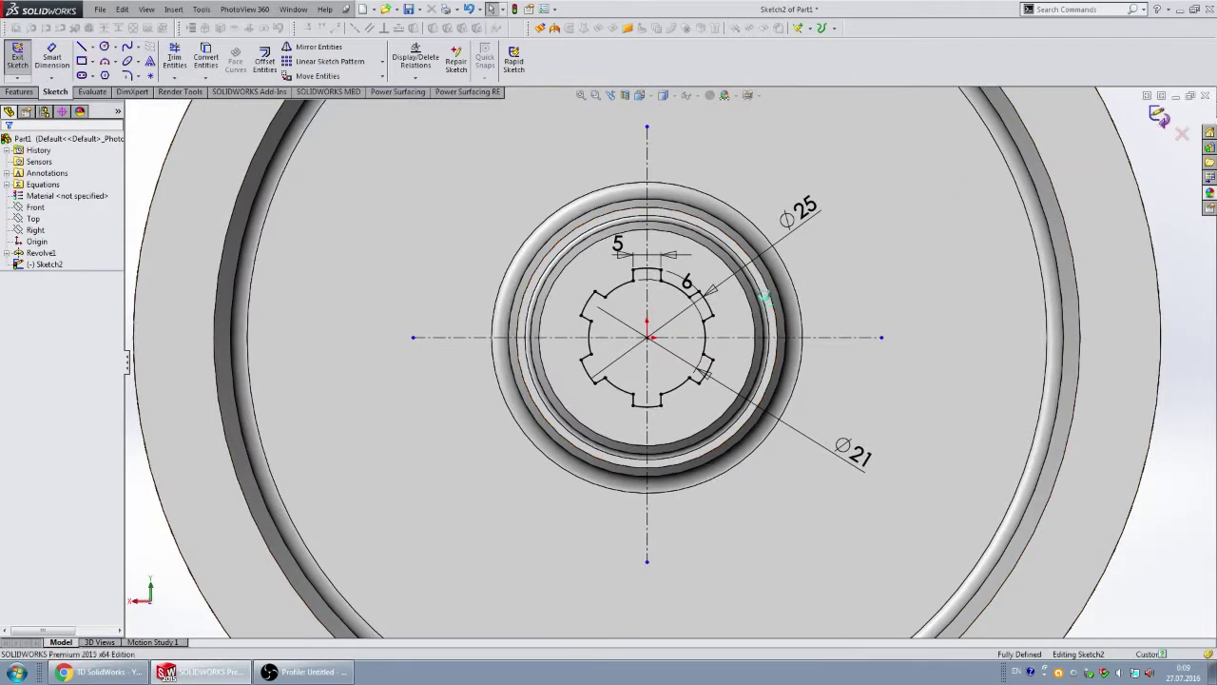
- Extrude-cut the splined bore sketch Through All, creating Cut-Extrude1 through the hub
{"action": "key", "text": "e"}
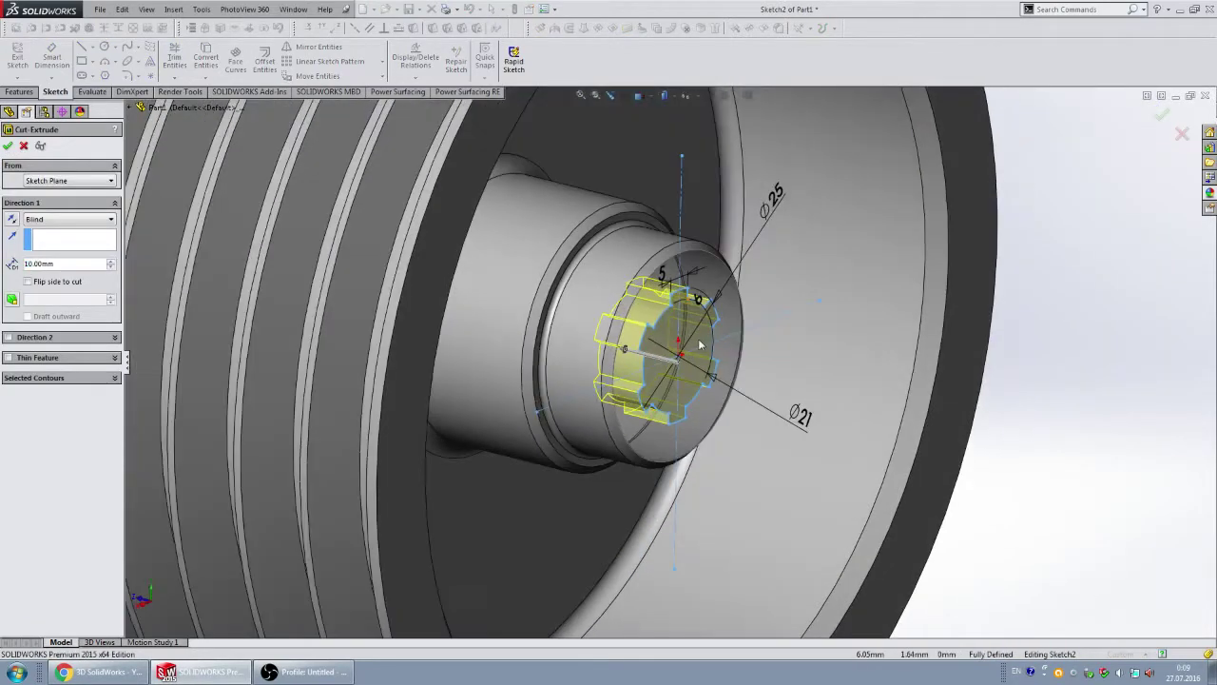
{"action": "scroll", "coordinate": [700, 345], "scroll_direction": "up", "scroll_amount": 2}
{"action": "left_click", "coordinate": [111, 219]}
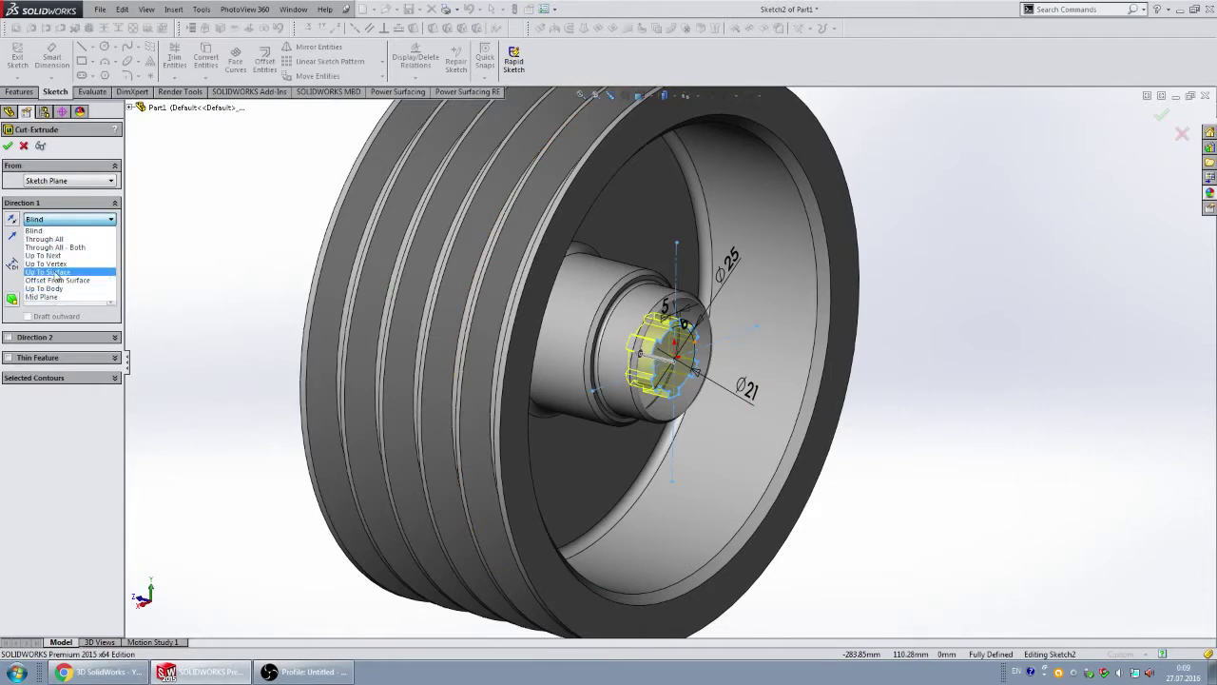
{"action": "left_click", "coordinate": [55, 240]}
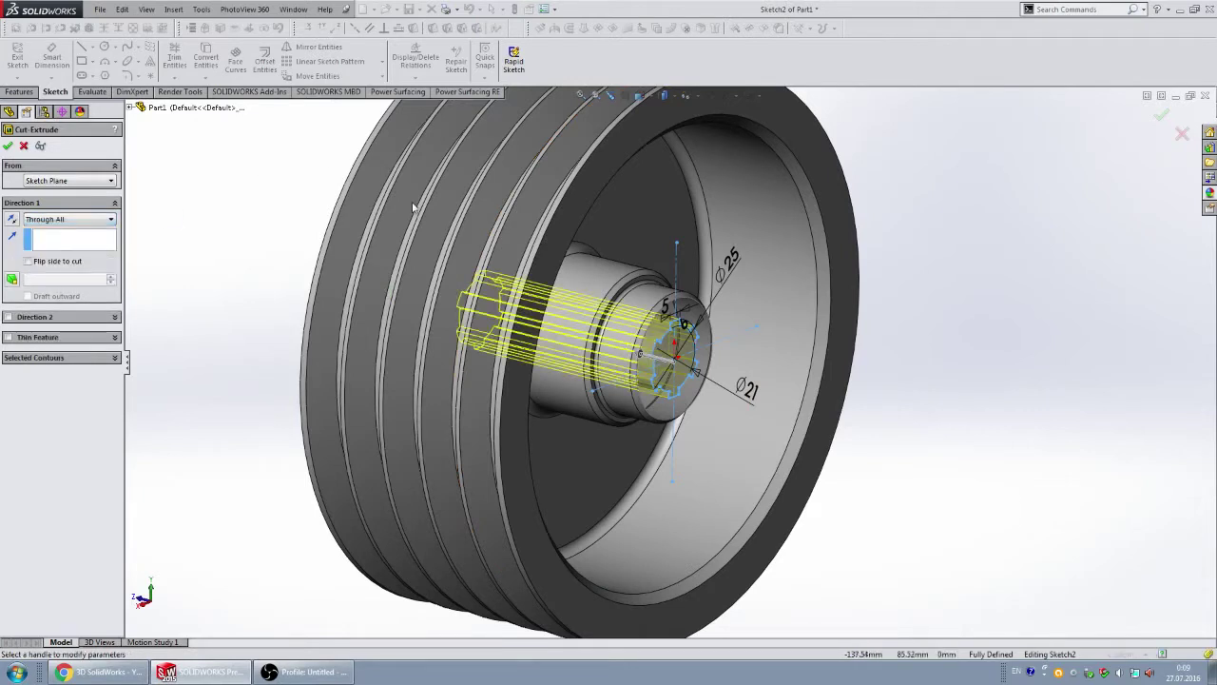
{"action": "middle_click_drag", "start_coordinate": [414, 206], "coordinate": [142, 190]}
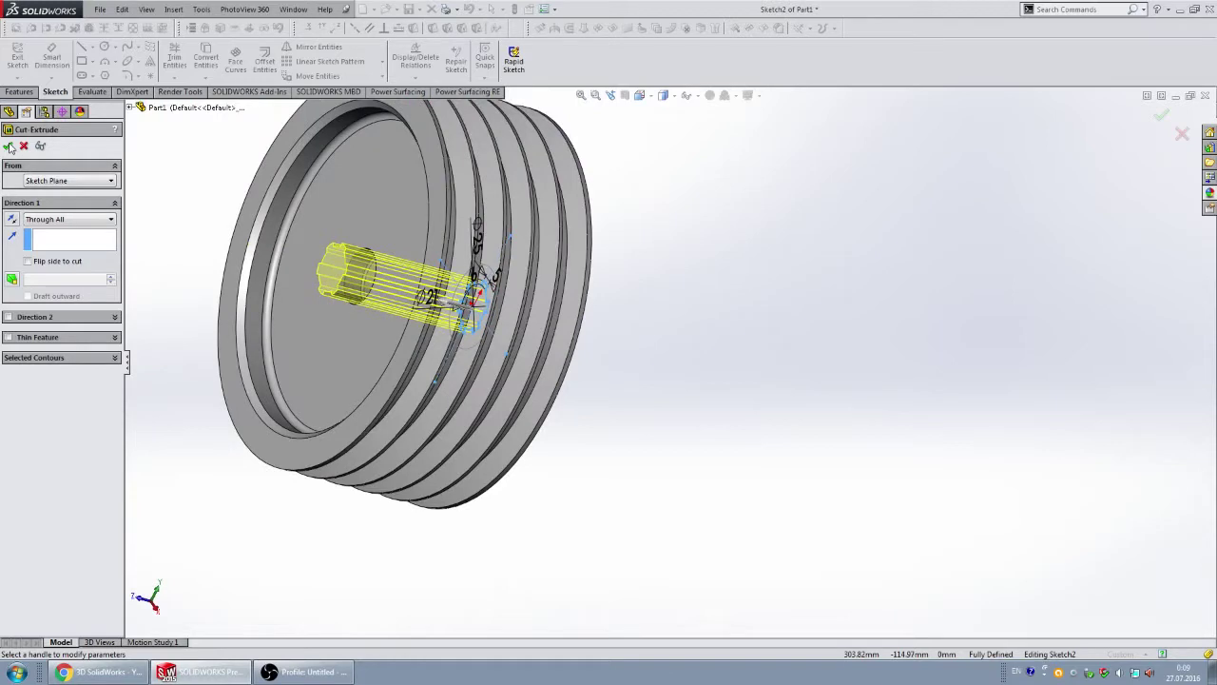
{"action": "left_click", "coordinate": [10, 147]}
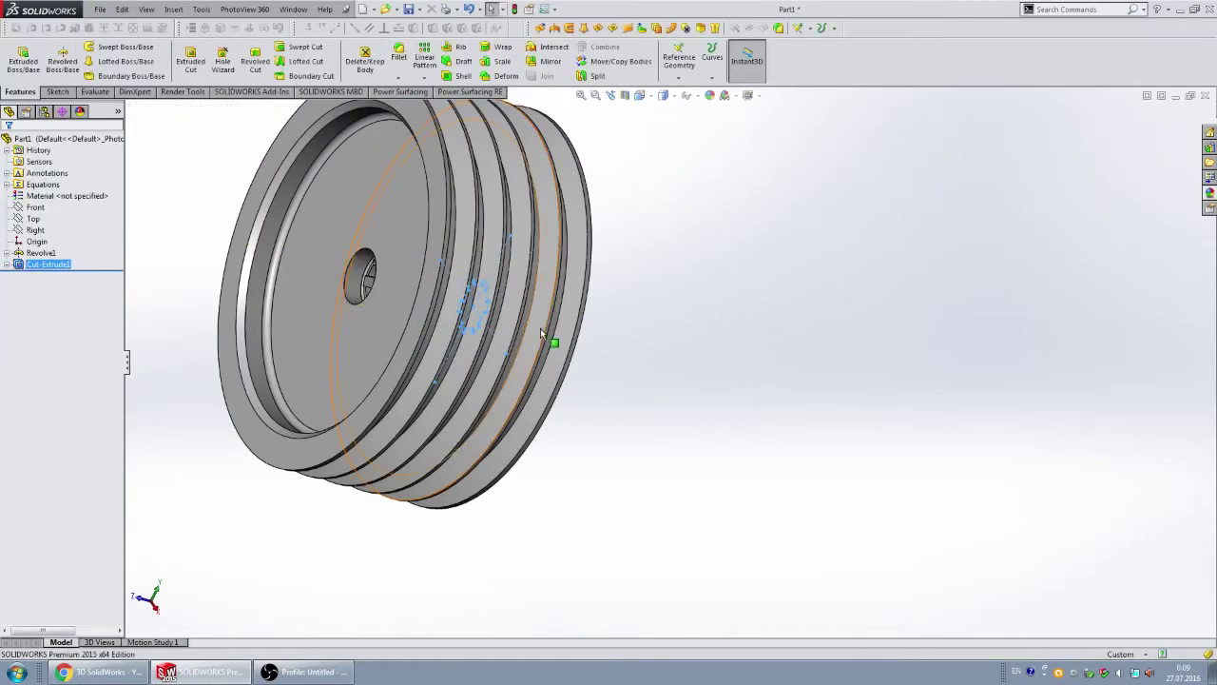
{"action": "left_click", "coordinate": [665, 274]}
{"action": "mouse_move", "coordinate": [665, 275]}
{"action": "middle_mouse_down"}
{"action": "mouse_move", "coordinate": [549, 313]}
{"action": "mouse_move", "coordinate": [571, 294]}
{"action": "mouse_move", "coordinate": [543, 257]}
{"action": "mouse_move", "coordinate": [418, 248]}
{"action": "mouse_move", "coordinate": [299, 218]}
{"action": "mouse_move", "coordinate": [329, 598]}
{"action": "middle_mouse_up"}
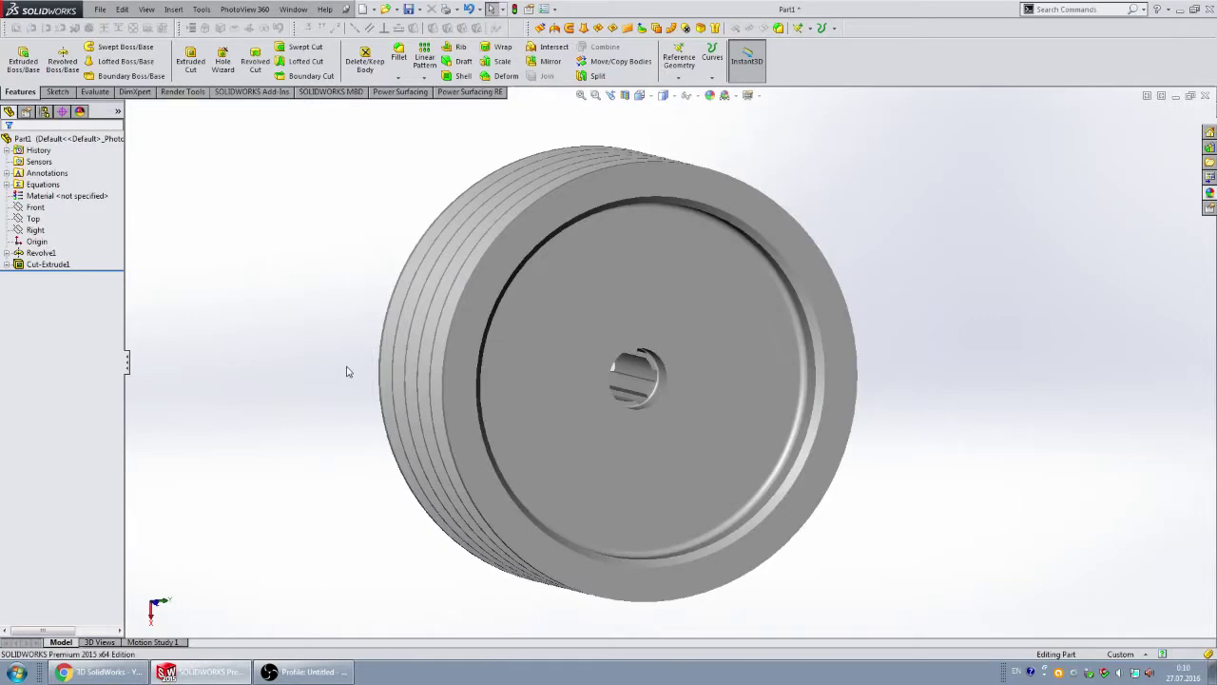
- Switch to Shaded With Edges and start a new sketch on the pulley's front face
{"action": "scroll", "coordinate": [584, 421], "scroll_direction": "up", "scroll_amount": 2}
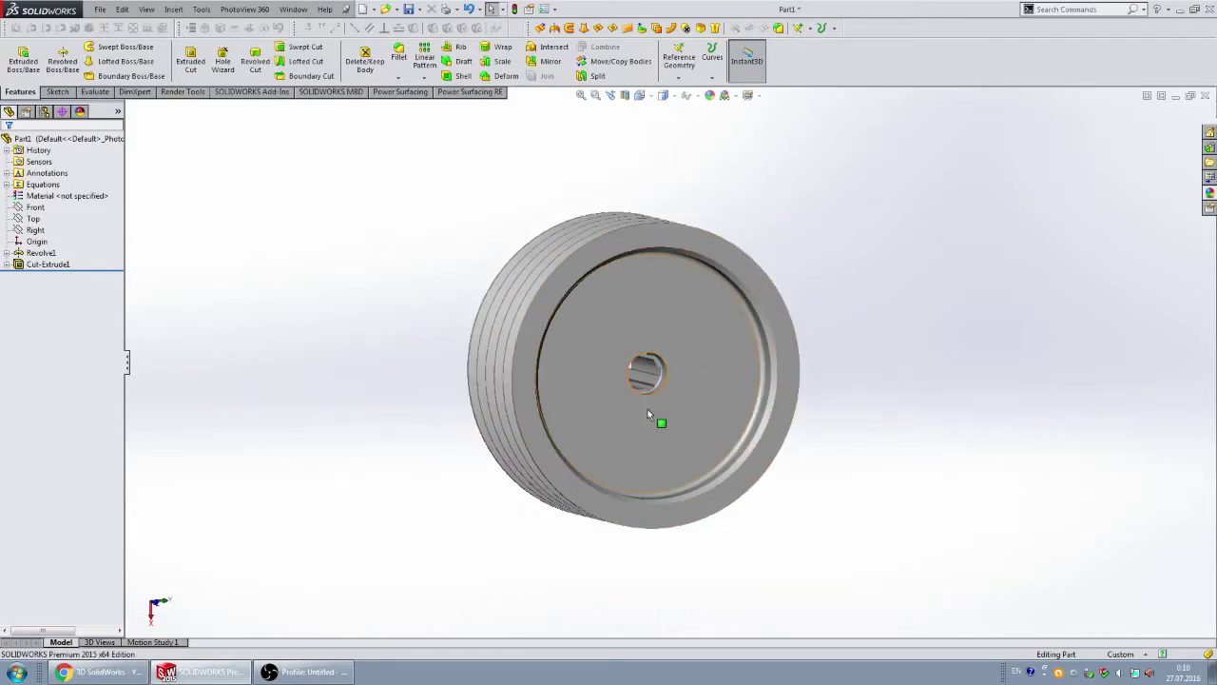
{"action": "left_click", "coordinate": [664, 96]}
{"action": "left_click", "coordinate": [663, 116]}
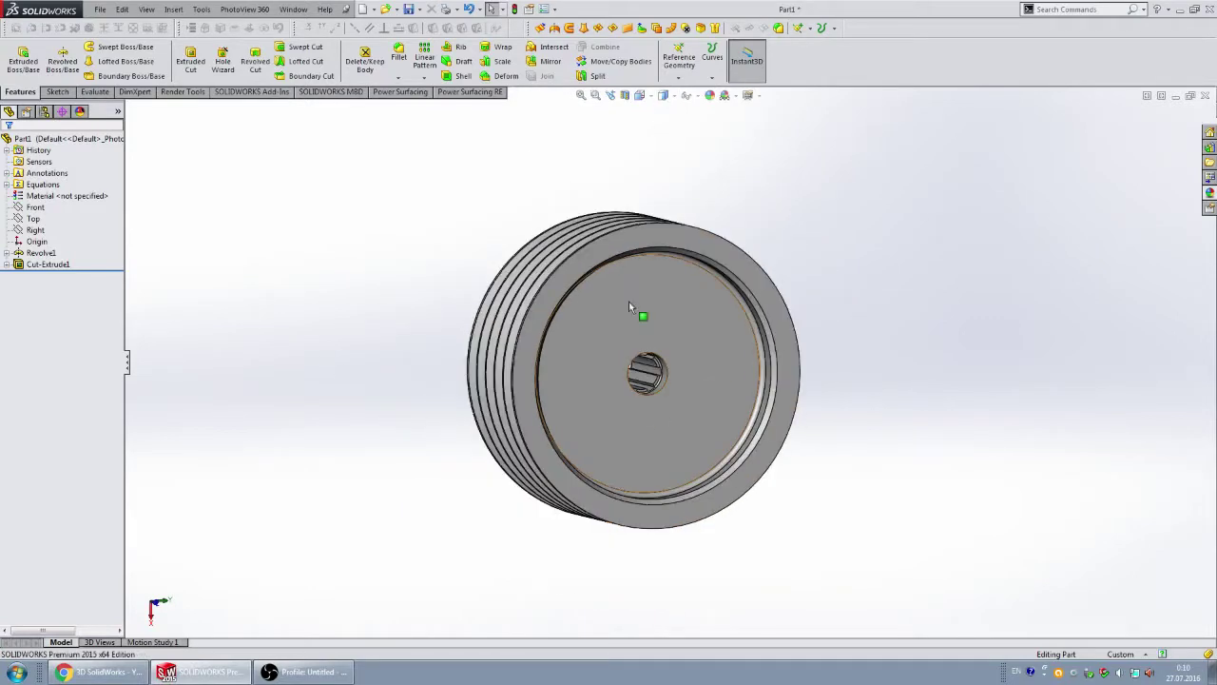
{"action": "mouse_move", "coordinate": [633, 307]}
{"action": "middle_mouse_down"}
{"action": "mouse_move", "coordinate": [780, 329]}
{"action": "mouse_move", "coordinate": [834, 363]}
{"action": "mouse_move", "coordinate": [839, 277]}
{"action": "mouse_move", "coordinate": [856, 267]}
{"action": "mouse_move", "coordinate": [842, 370]}
{"action": "middle_mouse_up"}
{"action": "scroll", "coordinate": [720, 371], "scroll_direction": "up", "scroll_amount": 2}
{"action": "scroll", "coordinate": [720, 371], "scroll_direction": "down", "scroll_amount": 3}
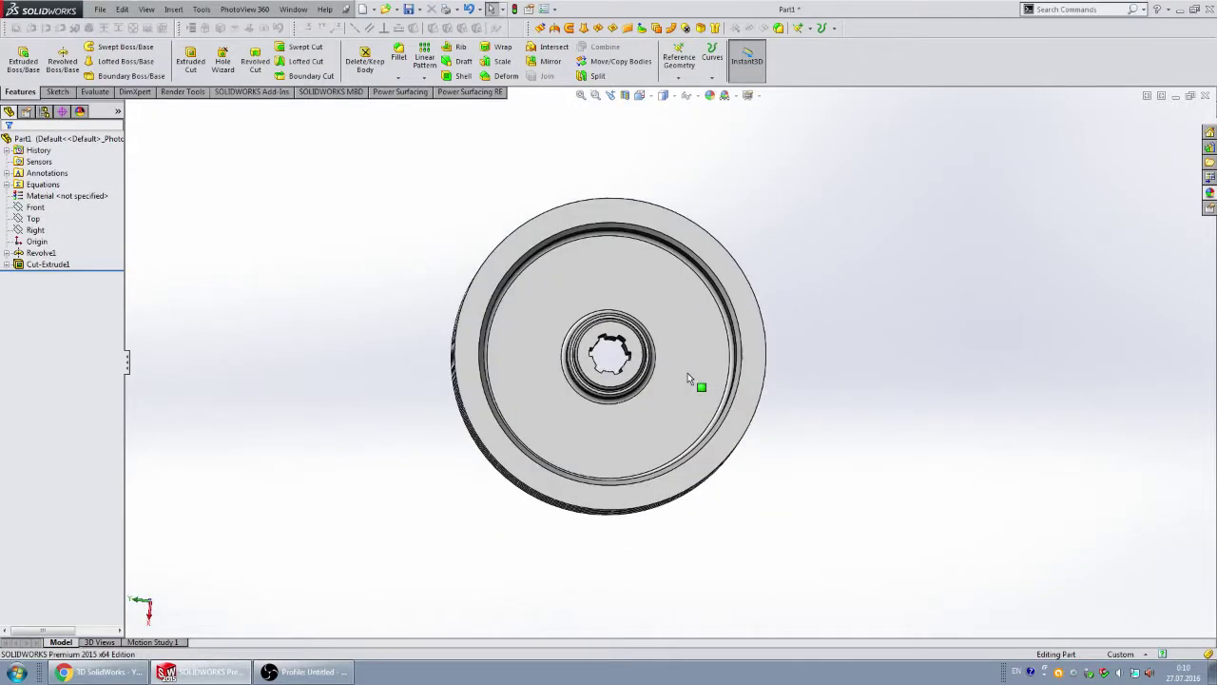
{"action": "left_click", "coordinate": [679, 307]}
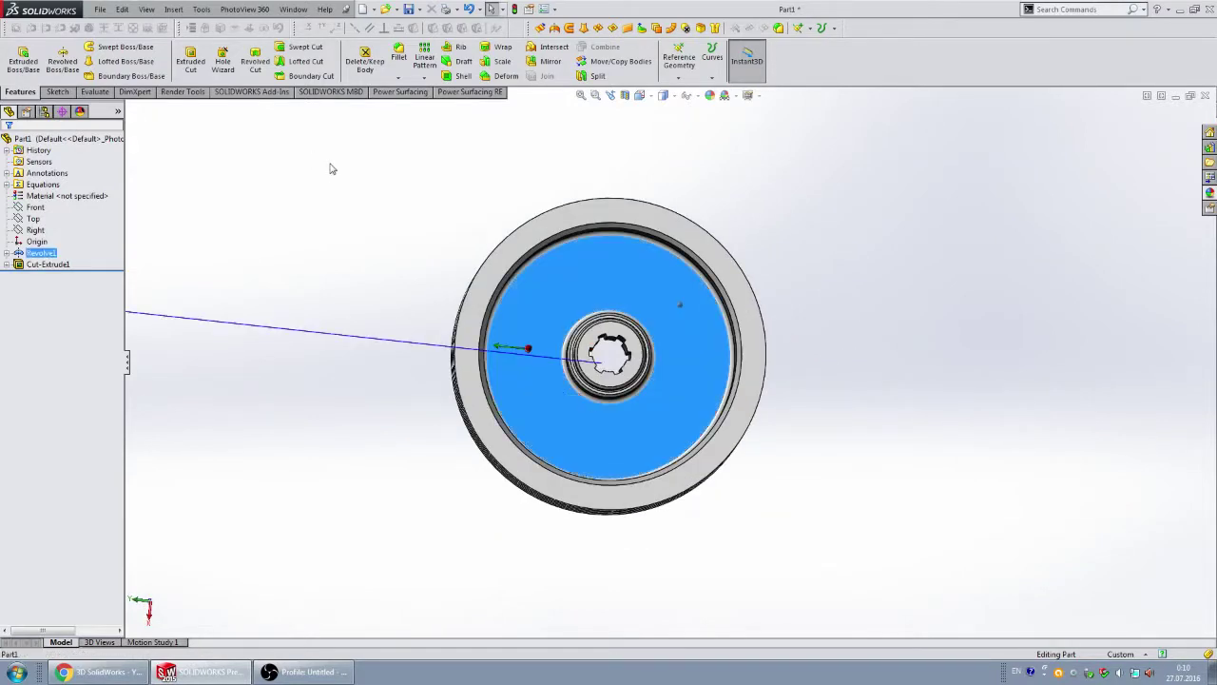
{"action": "key", "text": "s"}
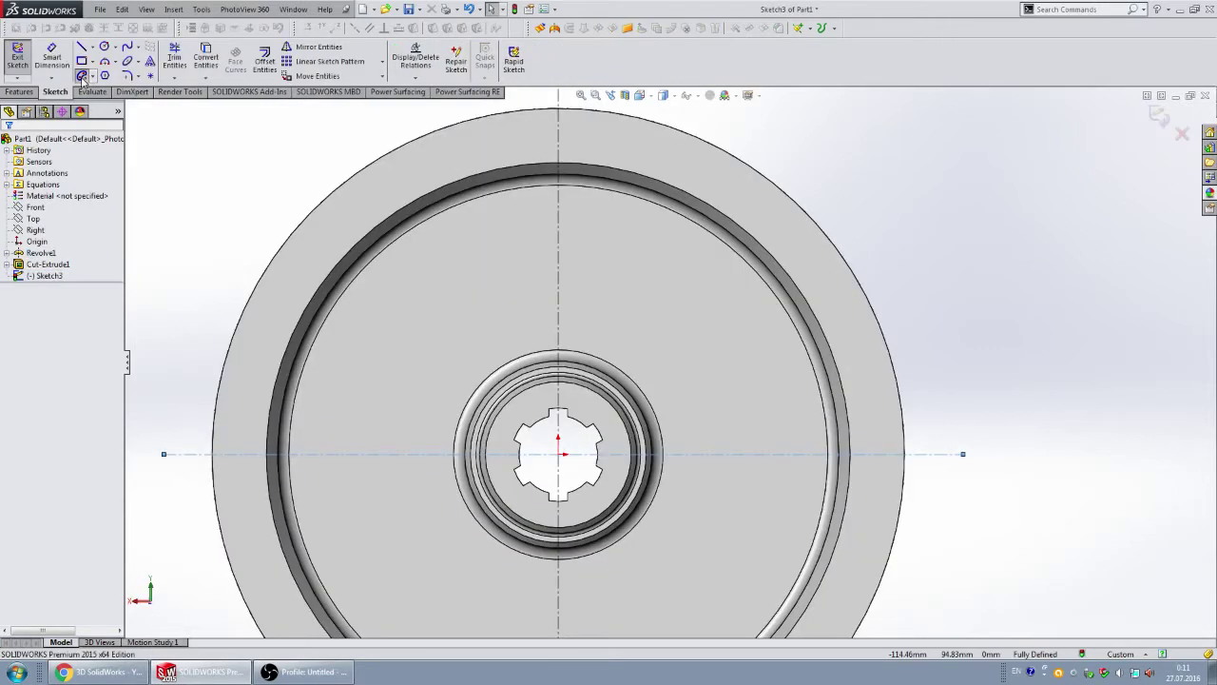
- Draw a centerpoint arc slot centred on the pulley axis above the hub
{"action": "left_click", "coordinate": [83, 76]}
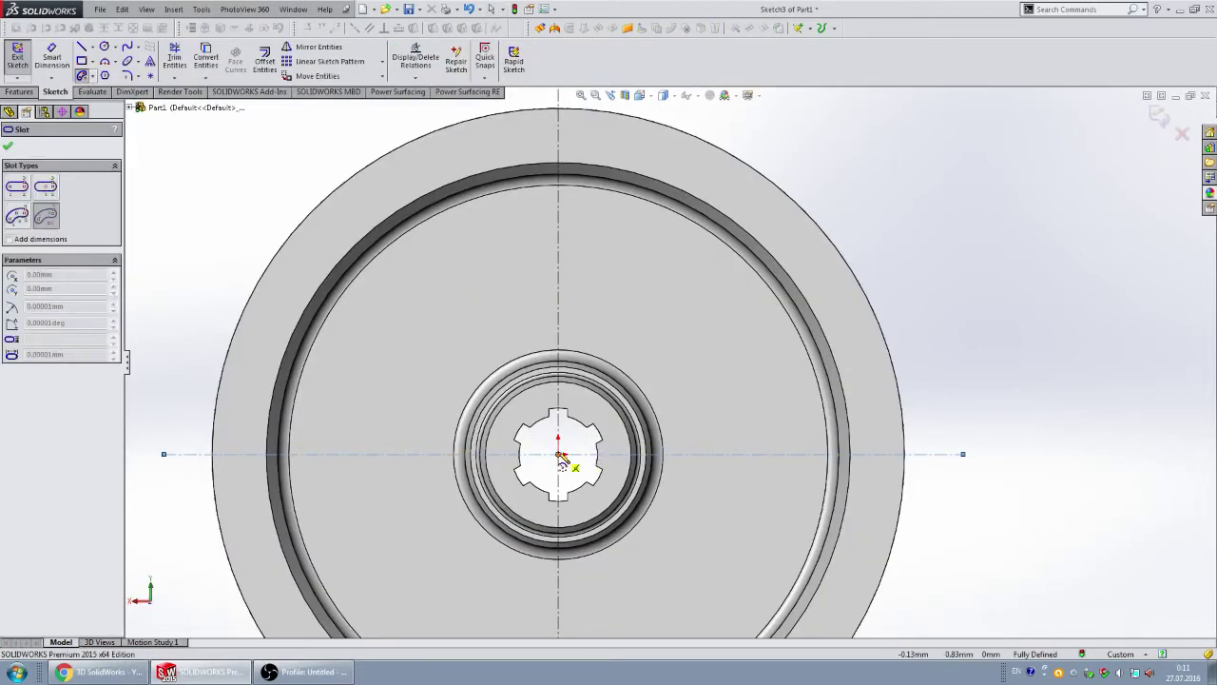
{"action": "left_click", "coordinate": [559, 454]}
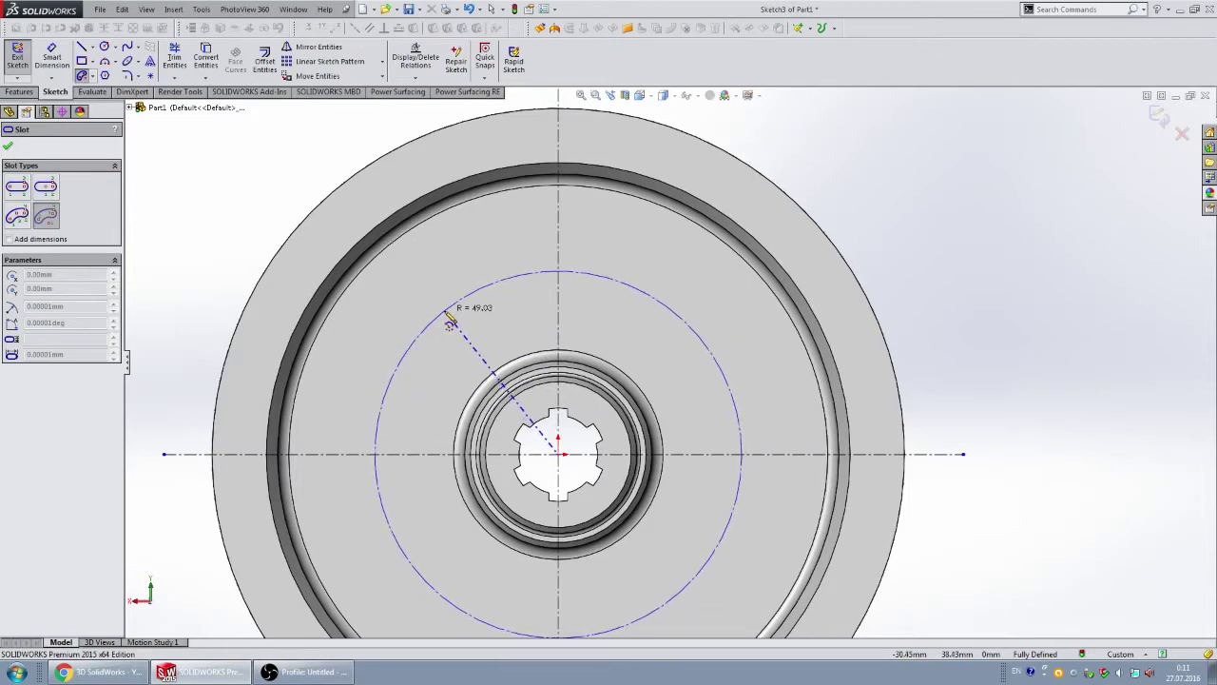
{"action": "left_click", "coordinate": [450, 321]}
{"action": "left_click", "coordinate": [665, 328]}
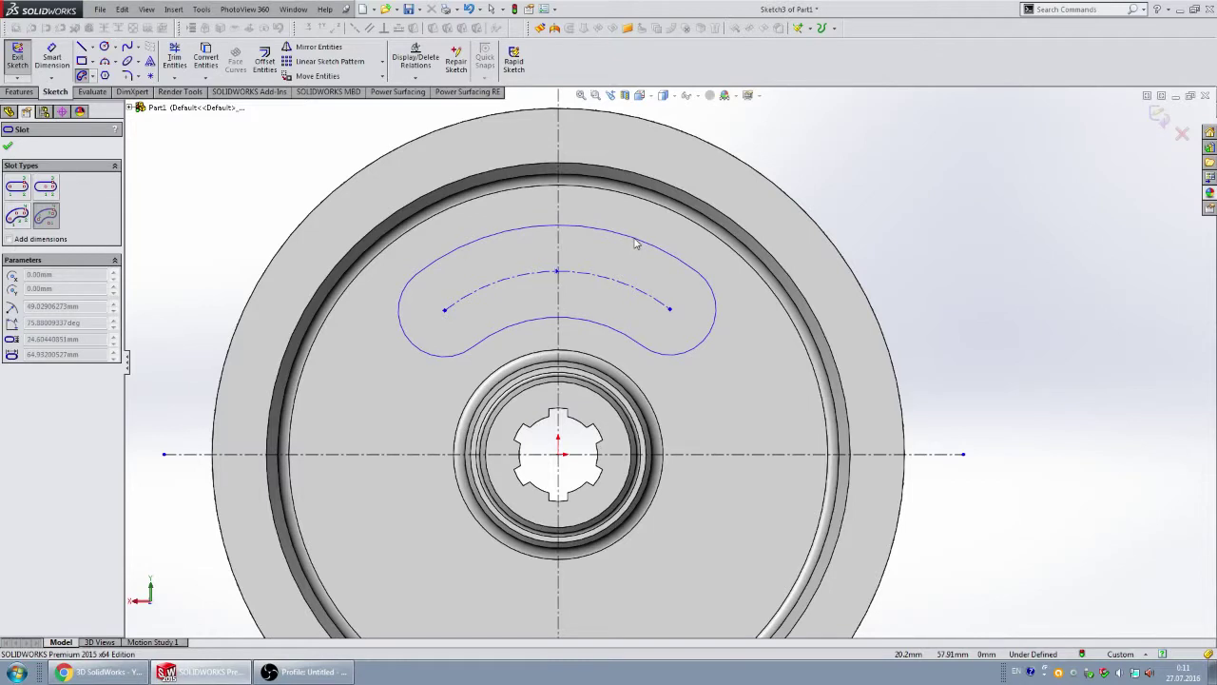
{"action": "left_click", "coordinate": [618, 274]}
{"action": "scroll", "coordinate": [612, 278], "scroll_direction": "up", "scroll_amount": 3}
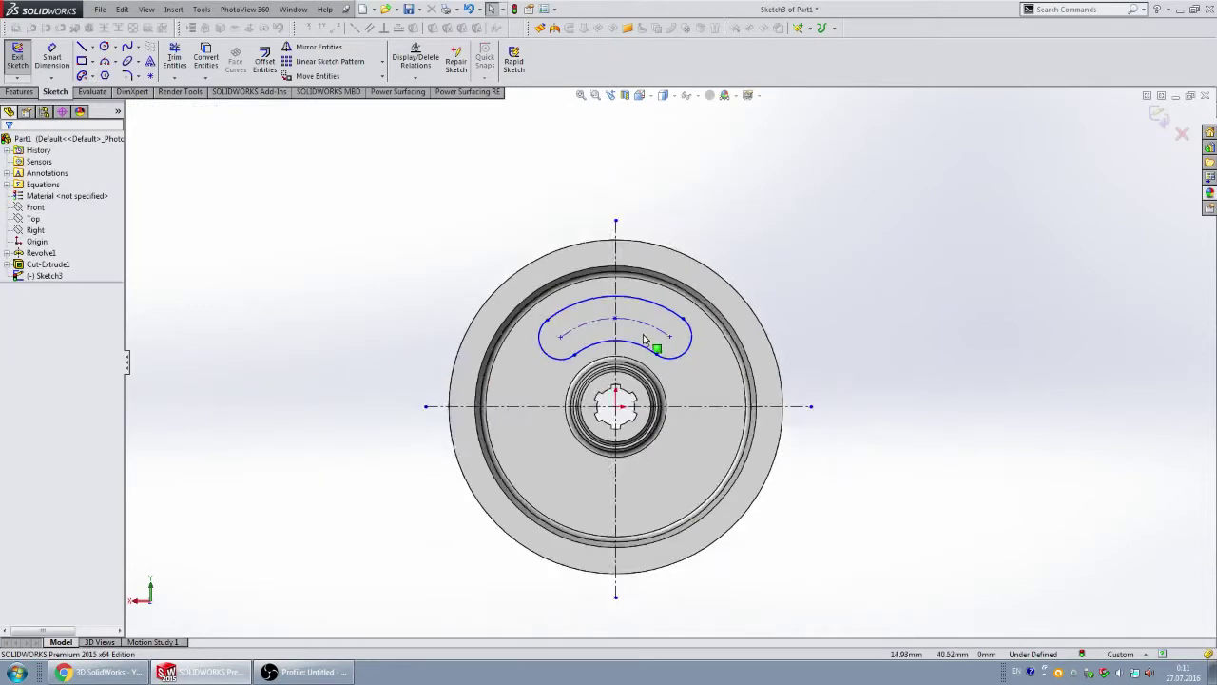
{"action": "scroll", "coordinate": [605, 315], "scroll_direction": "down", "scroll_amount": 2}
- Make the slot's centre point coincident with the vertical centreline
{"action": "left_click", "coordinate": [599, 314]}
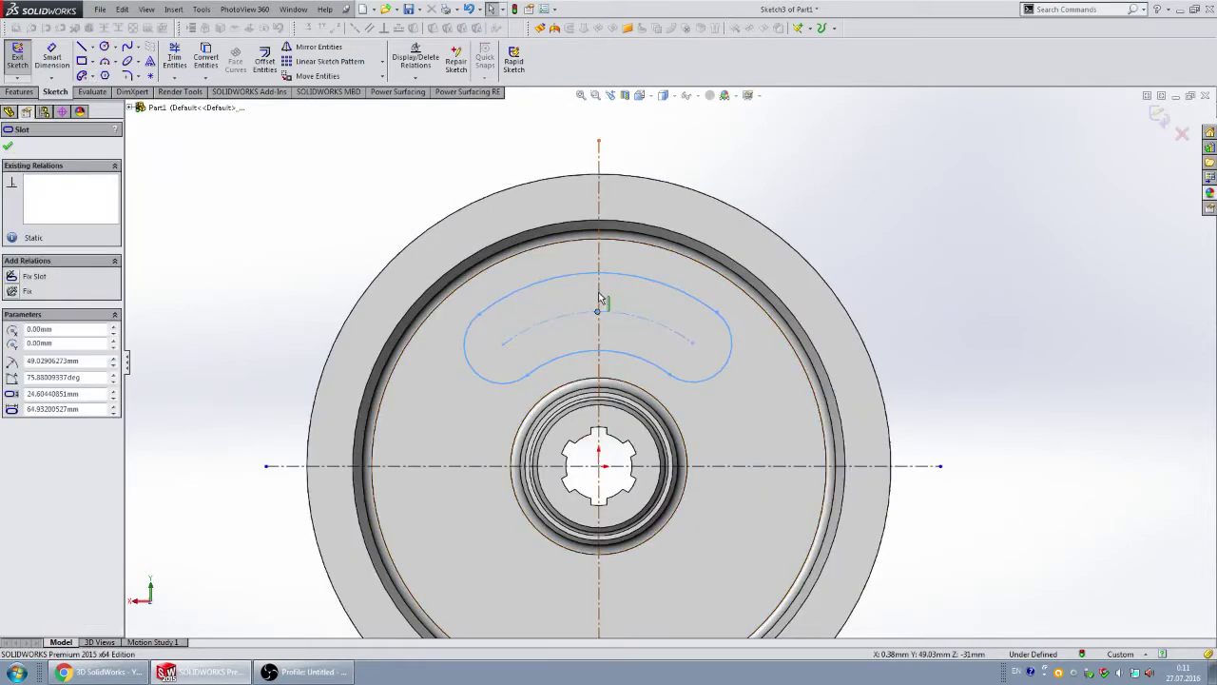
{"action": "left_click", "coordinate": [533, 319]}
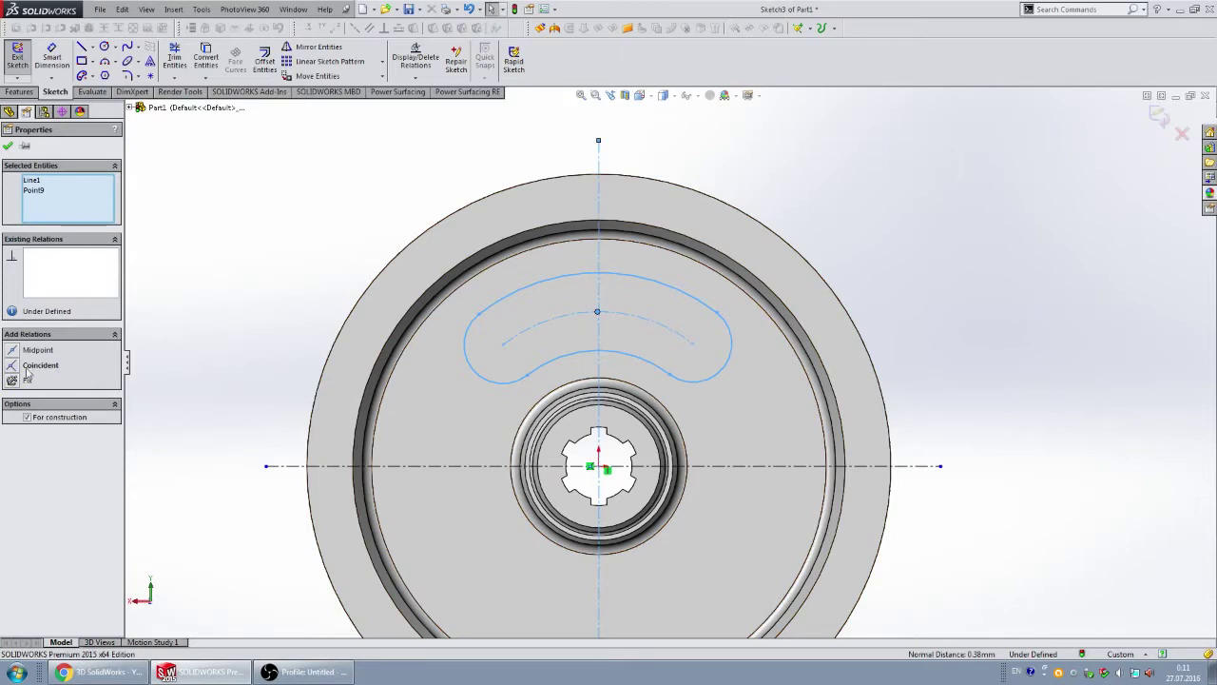
{"action": "left_click", "coordinate": [314, 200]}
{"action": "scroll", "coordinate": [751, 428], "scroll_direction": "up", "scroll_amount": 4}
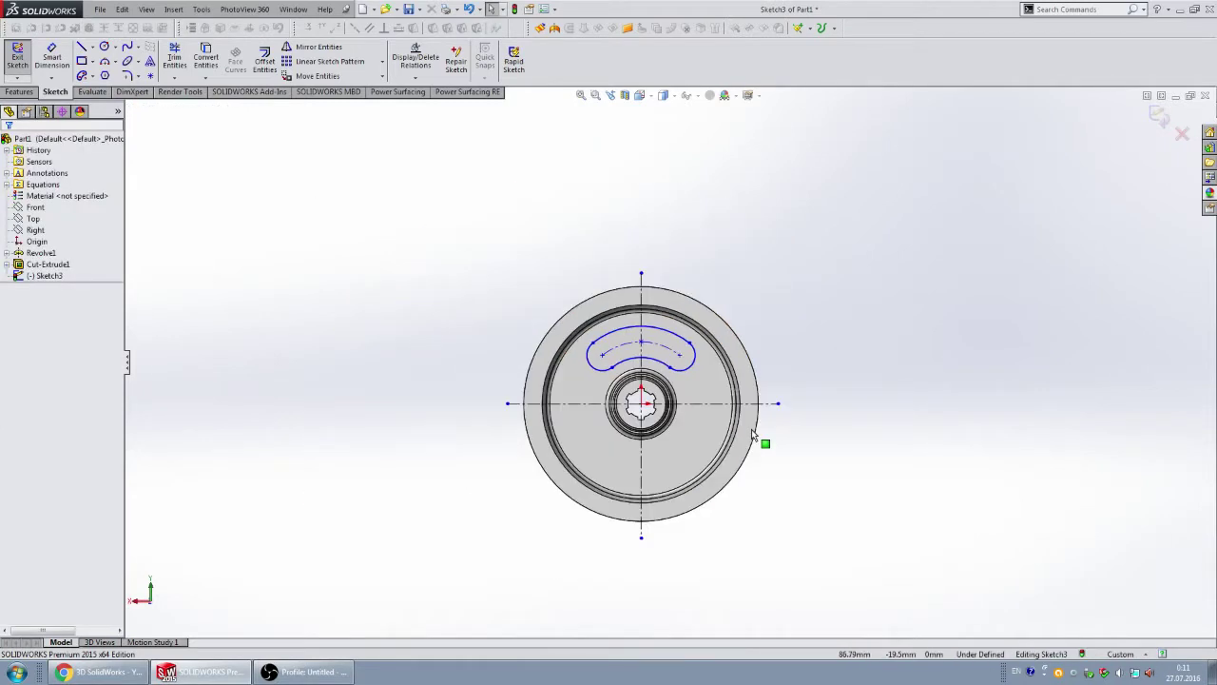
{"action": "scroll", "coordinate": [704, 356], "scroll_direction": "down", "scroll_amount": 3}
{"action": "scroll", "coordinate": [729, 390], "scroll_direction": "down", "scroll_amount": 2}
{"action": "scroll", "coordinate": [661, 360], "scroll_direction": "up", "scroll_amount": 3}
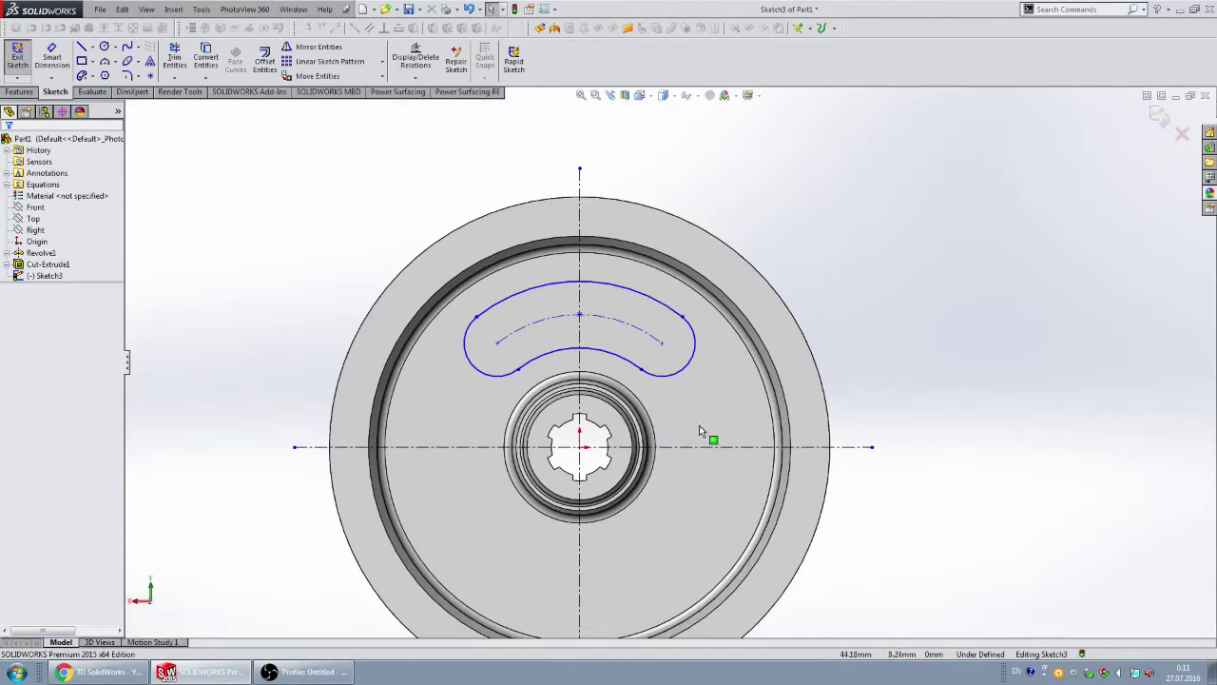
{"action": "scroll", "coordinate": [658, 382], "scroll_direction": "down", "scroll_amount": 1}
- Reshape the slot and dimension its width as 25 mm
{"action": "mouse_move", "coordinate": [639, 335]}
{"action": "left_mouse_down"}
{"action": "mouse_move", "coordinate": [650, 354]}
{"action": "mouse_move", "coordinate": [645, 335]}
{"action": "left_mouse_up"}
{"action": "left_click", "coordinate": [59, 57]}
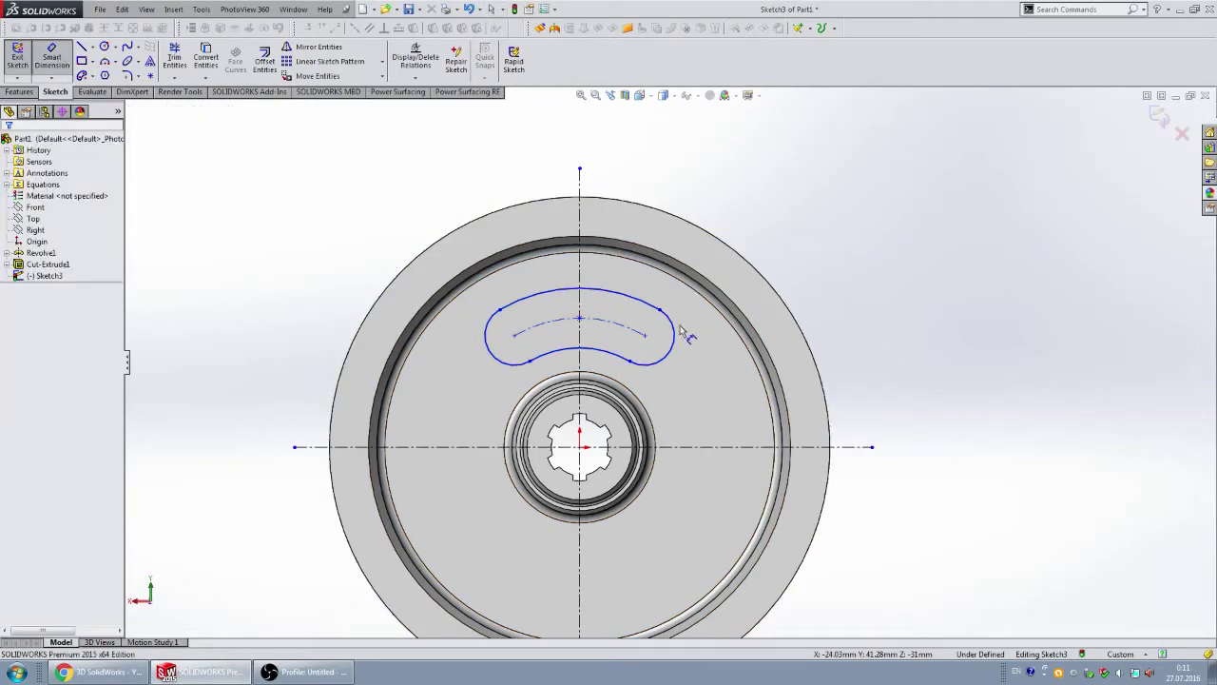
{"action": "left_click", "coordinate": [619, 304]}
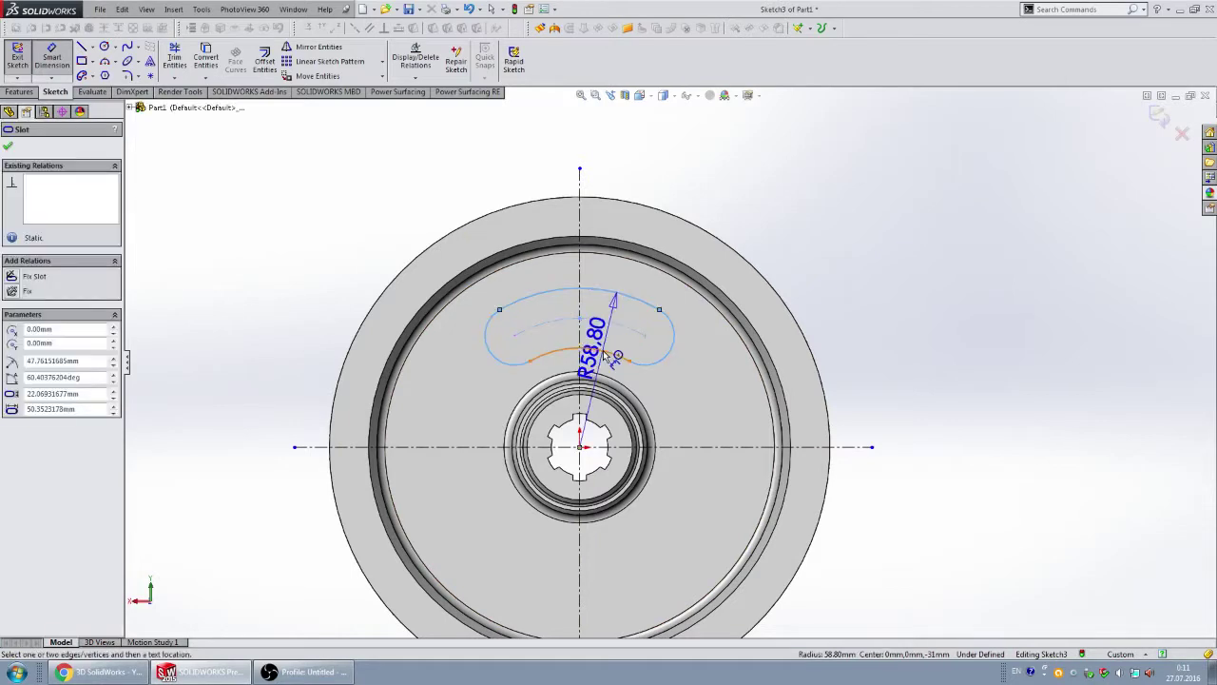
{"action": "left_click", "coordinate": [610, 354]}
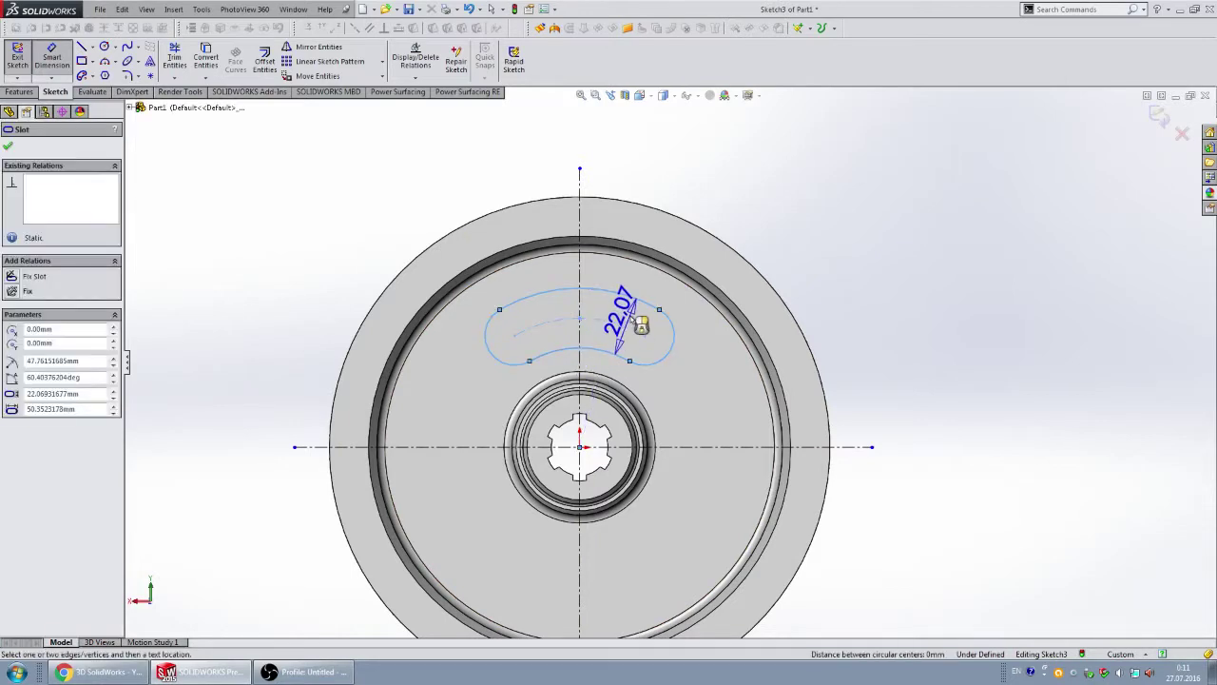
{"action": "left_click", "coordinate": [628, 321]}
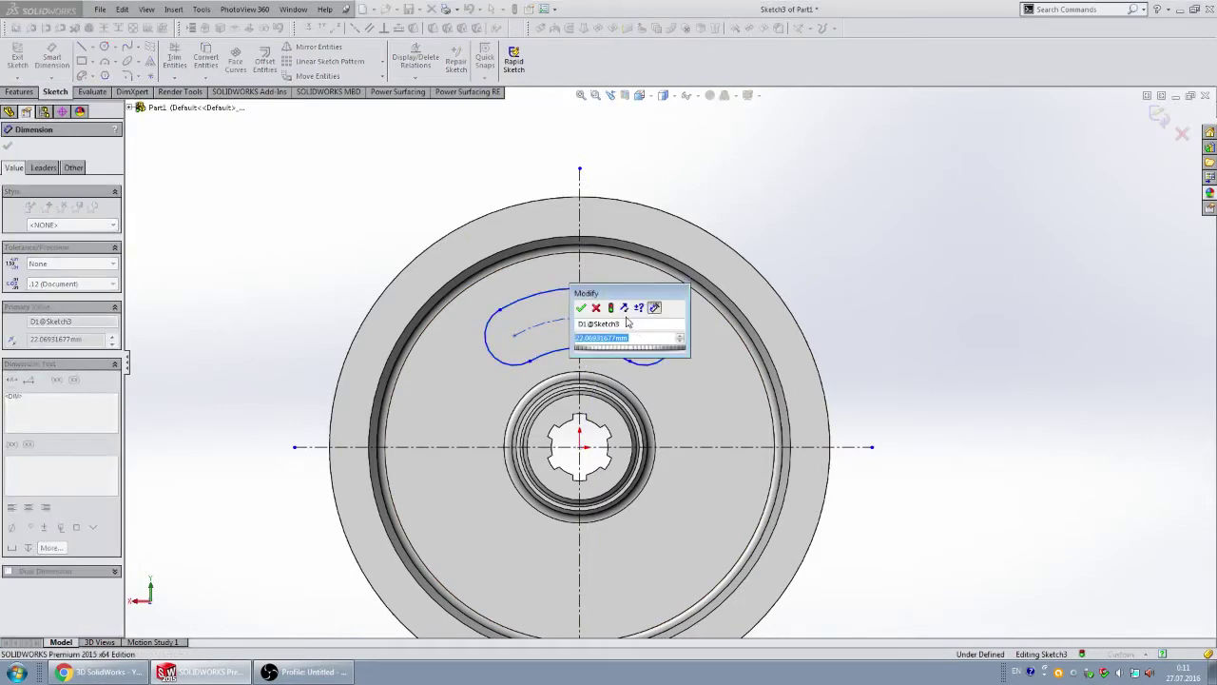
{"action": "type", "text": "25"}
{"action": "key", "text": "Return"}
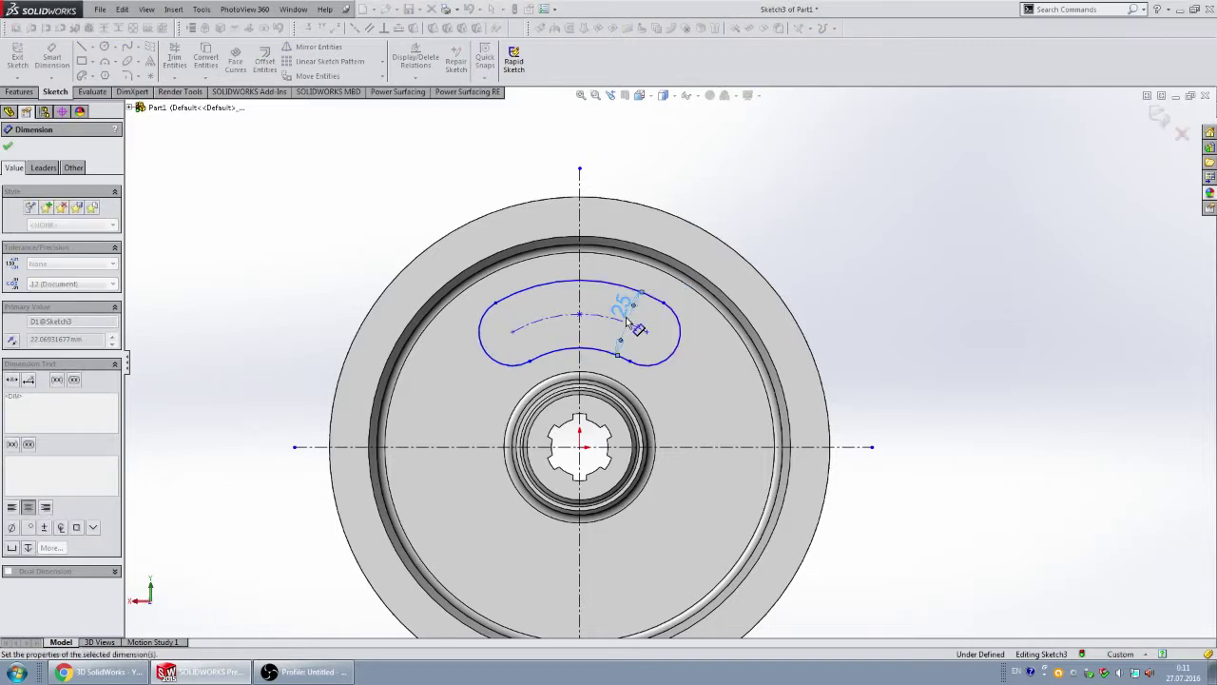
{"action": "key", "text": "Escape"}
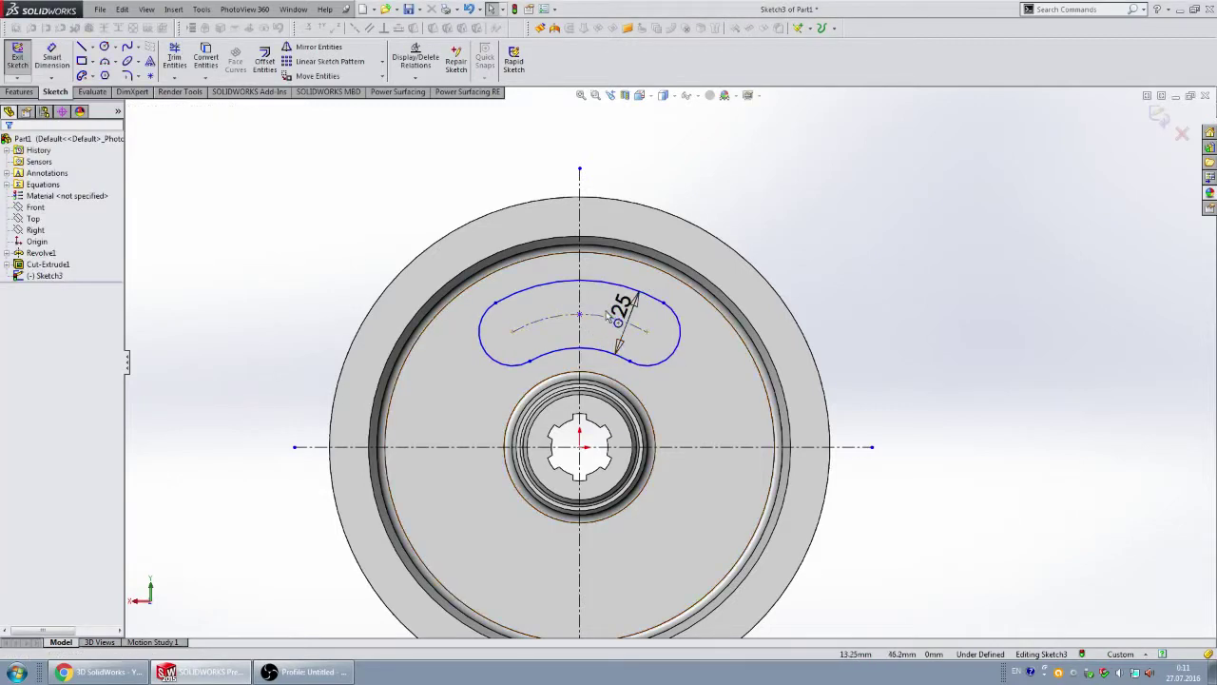
{"action": "scroll", "coordinate": [651, 309], "scroll_direction": "down", "scroll_amount": 3}
{"action": "scroll", "coordinate": [662, 384], "scroll_direction": "up", "scroll_amount": 3}
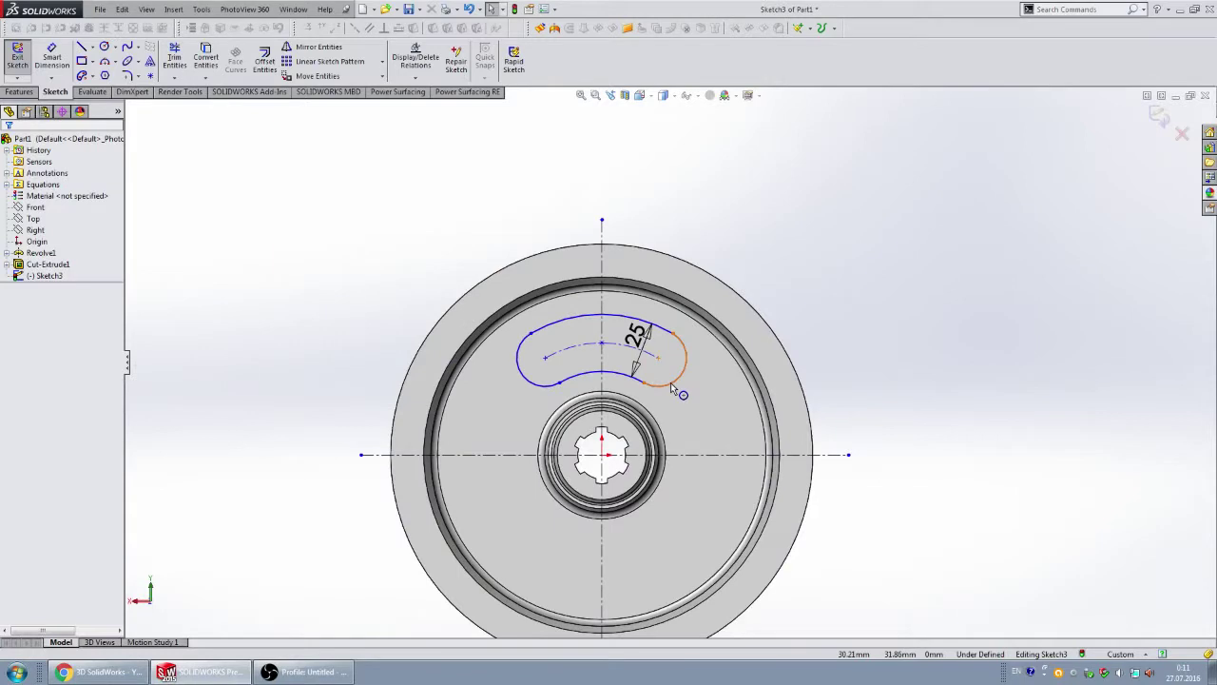
{"action": "scroll", "coordinate": [671, 382], "scroll_direction": "down", "scroll_amount": 2}
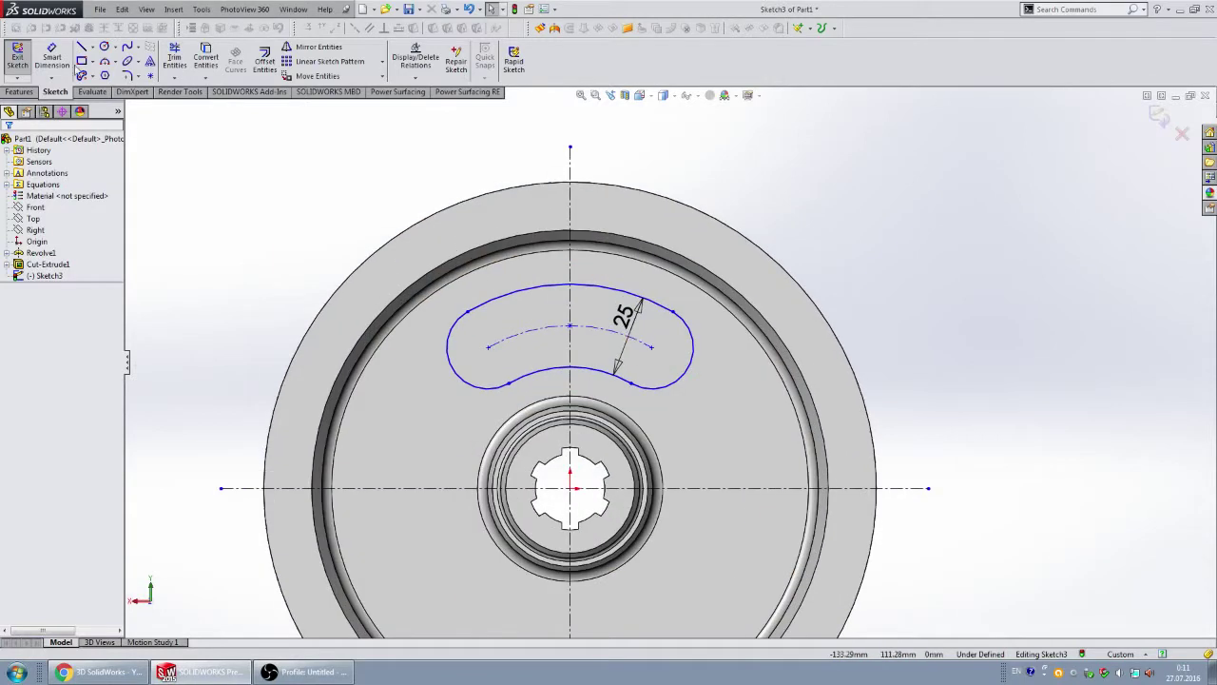
- Dimension the slot's centre arc radius as 50 mm
{"action": "left_click", "coordinate": [52, 57]}
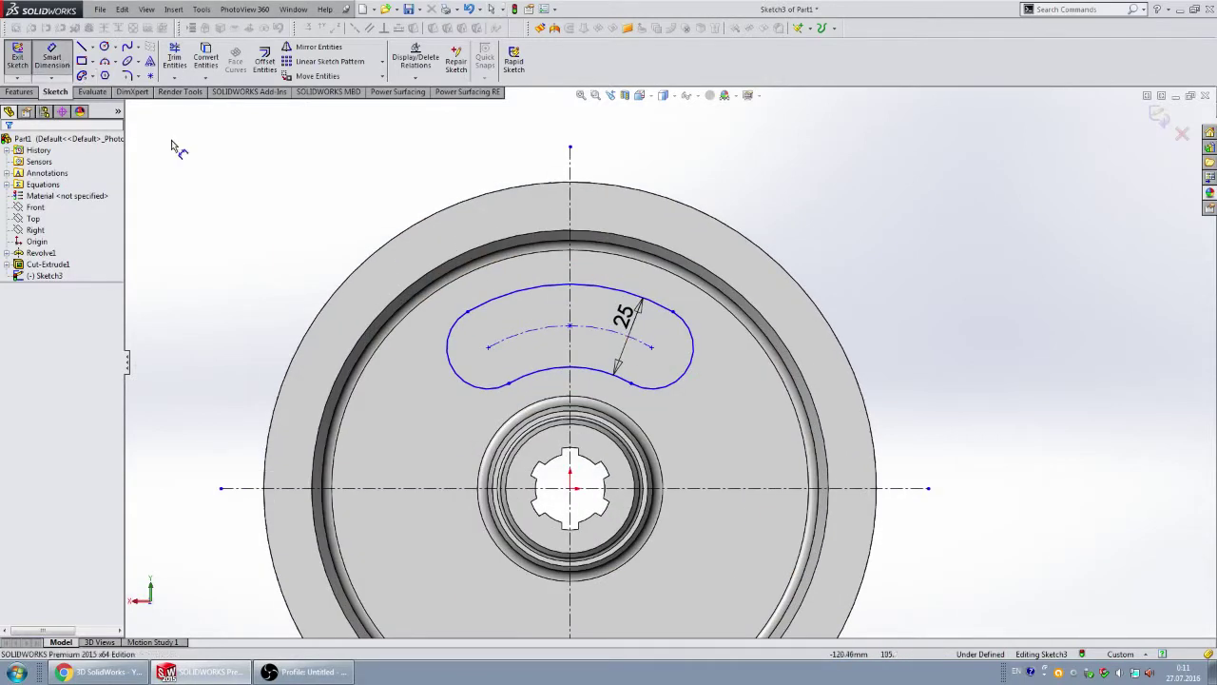
{"action": "left_click", "coordinate": [601, 337]}
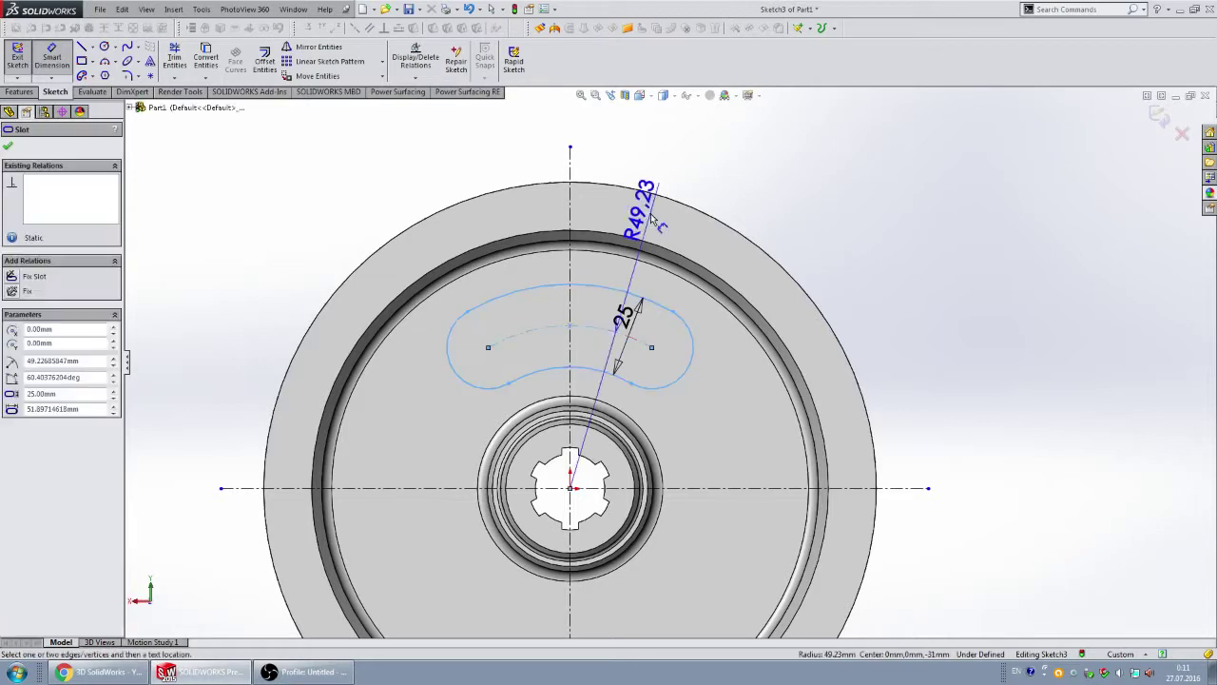
{"action": "left_click", "coordinate": [768, 183]}
{"action": "type", "text": "50"}
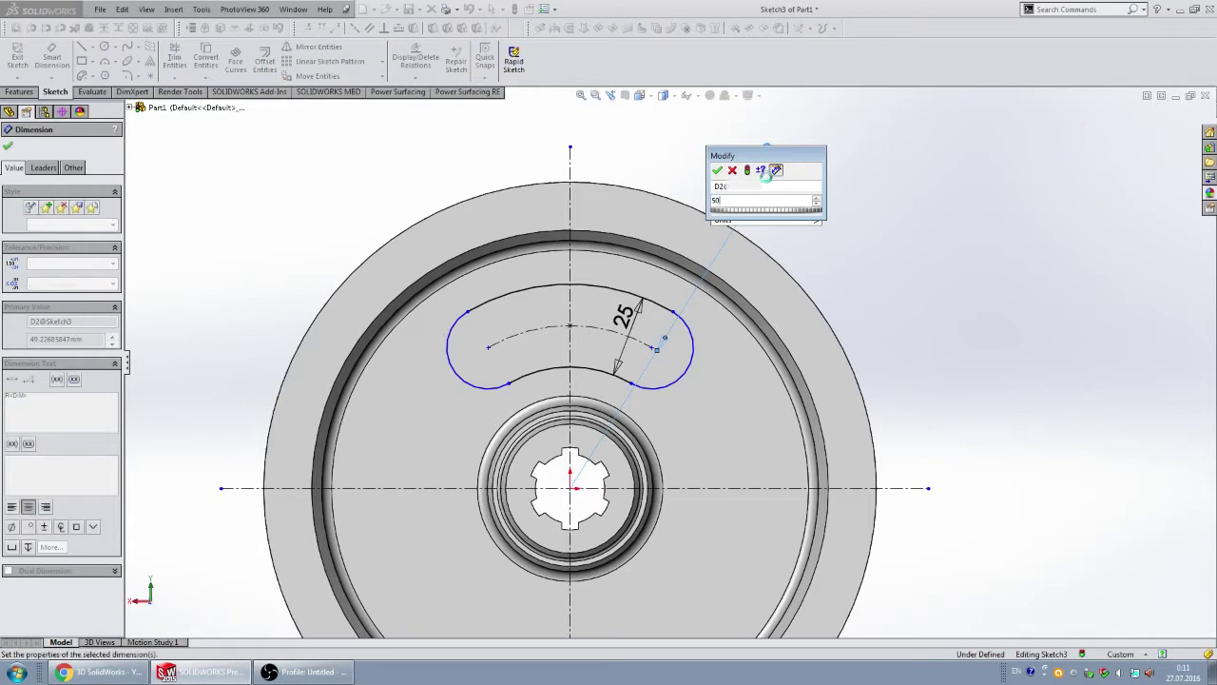
{"action": "key", "text": "Return"}
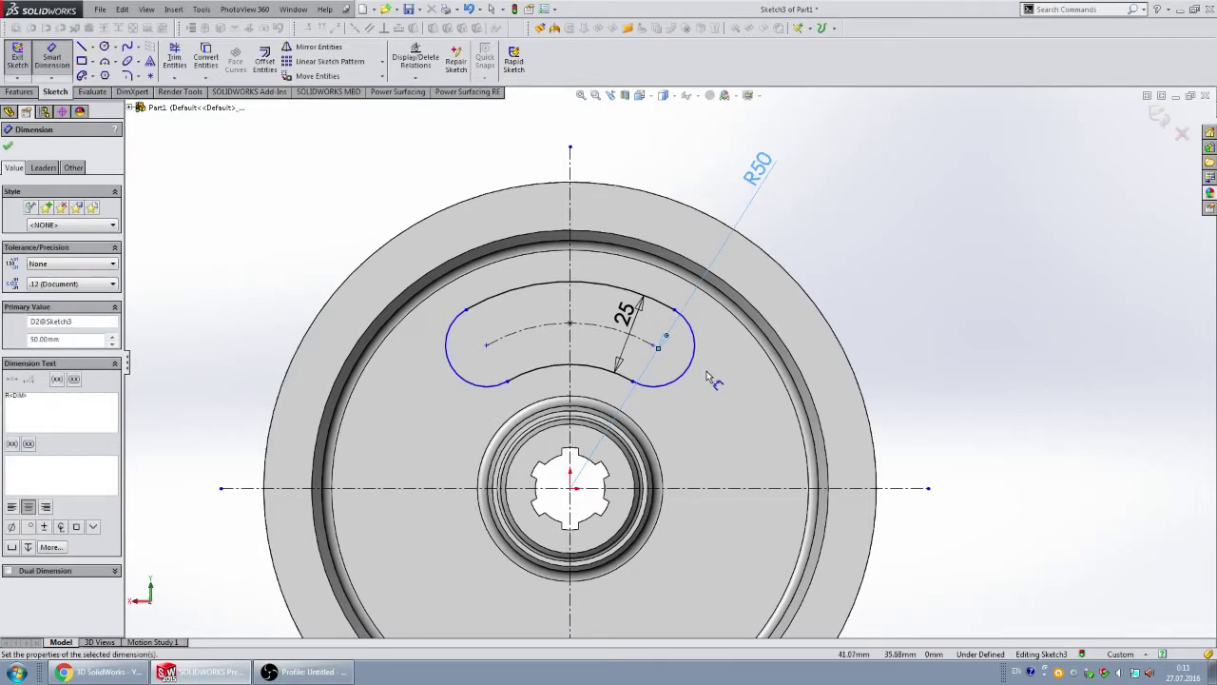
{"action": "scroll", "coordinate": [687, 398], "scroll_direction": "up", "scroll_amount": 5}
{"action": "scroll", "coordinate": [685, 399], "scroll_direction": "down", "scroll_amount": 4}
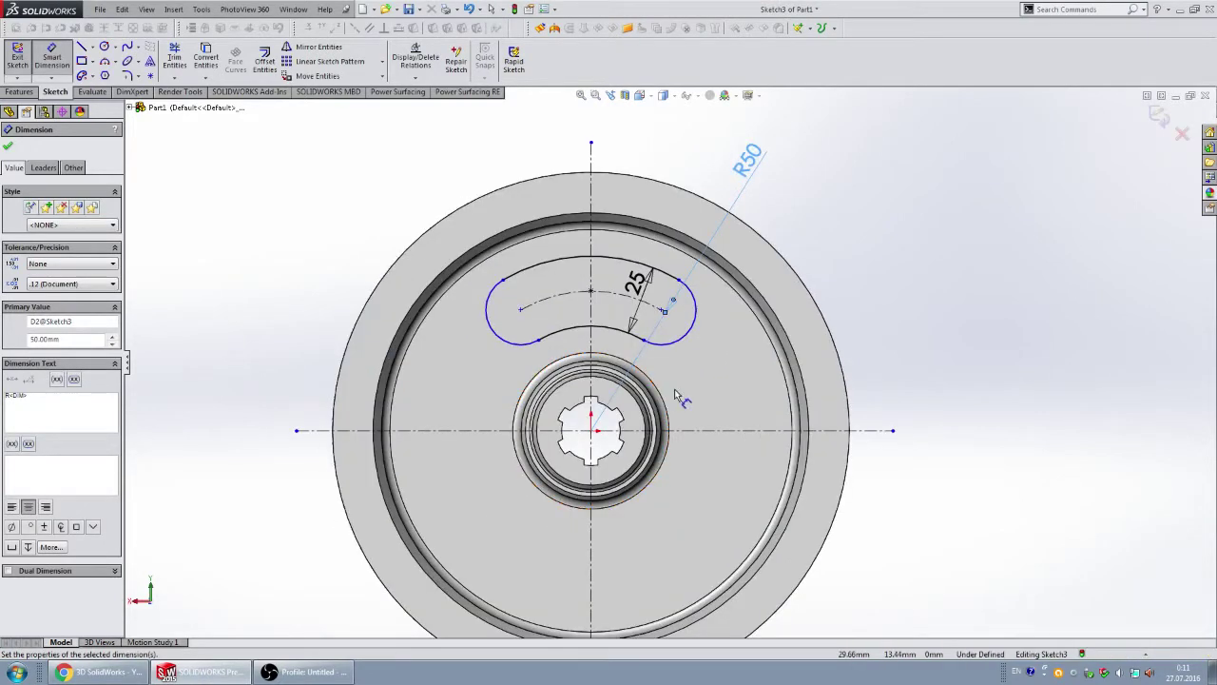
{"action": "left_click", "coordinate": [880, 231]}
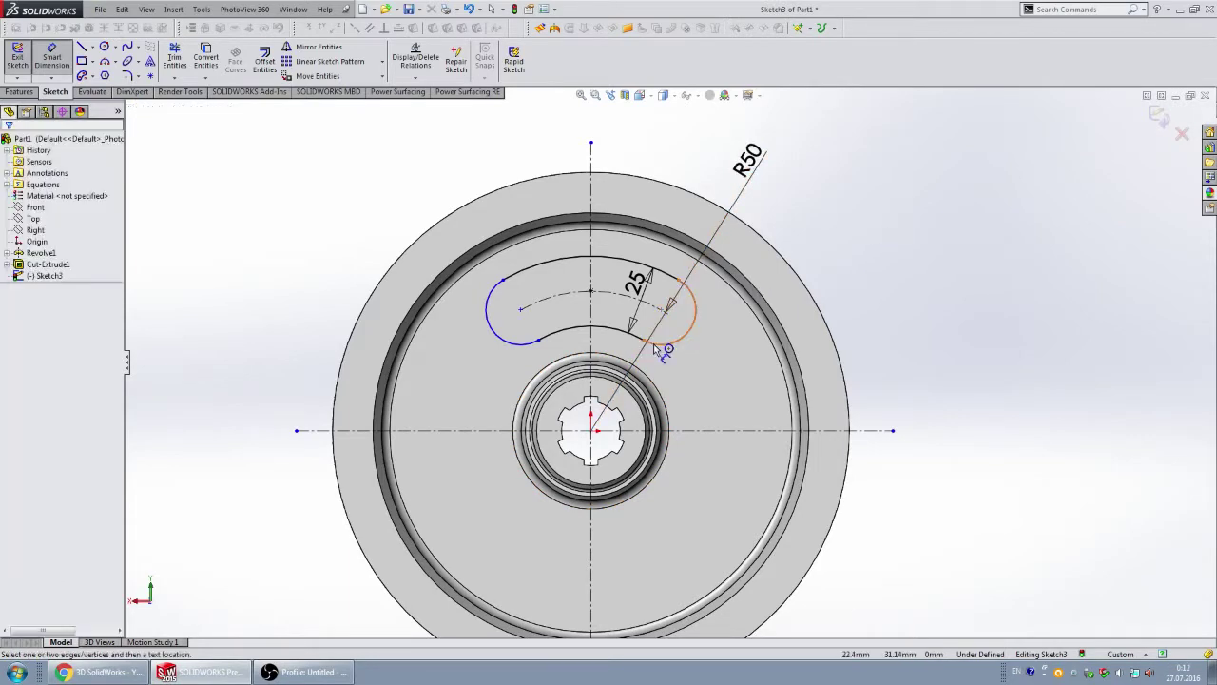
{"action": "scroll", "coordinate": [672, 366], "scroll_direction": "up", "scroll_amount": 2}
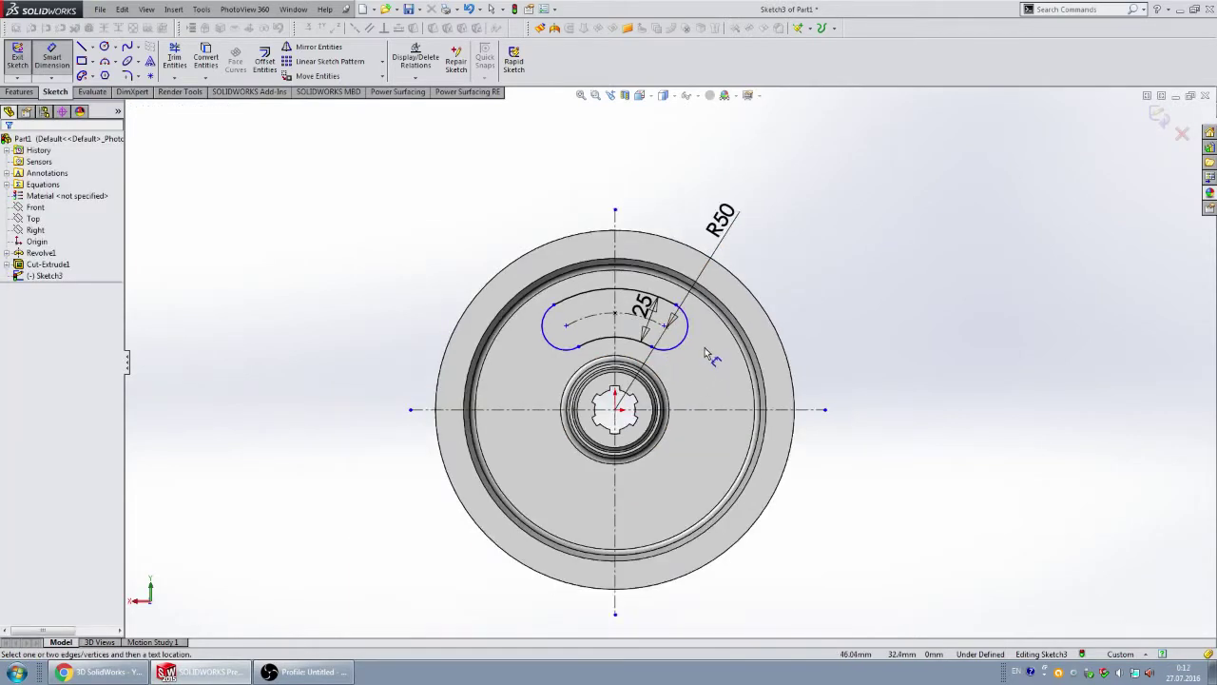
{"action": "scroll", "coordinate": [705, 354], "scroll_direction": "down", "scroll_amount": 1}
{"action": "scroll", "coordinate": [706, 354], "scroll_direction": "down", "scroll_amount": 3}
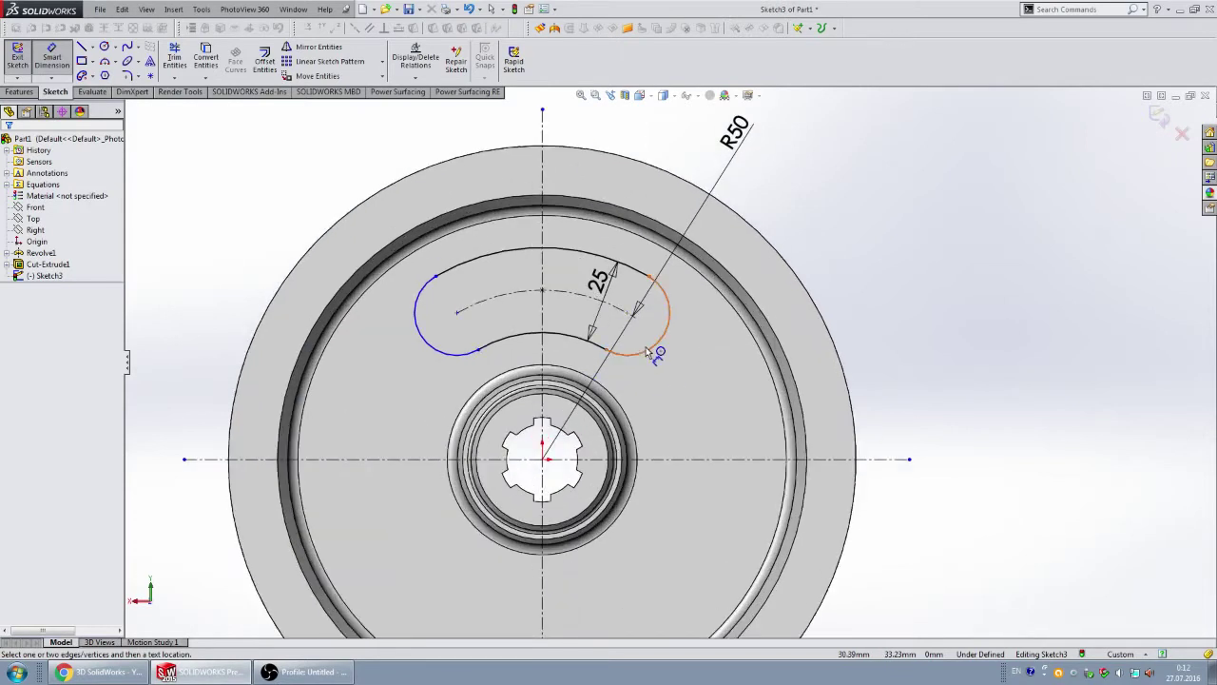
{"action": "scroll", "coordinate": [660, 379], "scroll_direction": "up", "scroll_amount": 3}
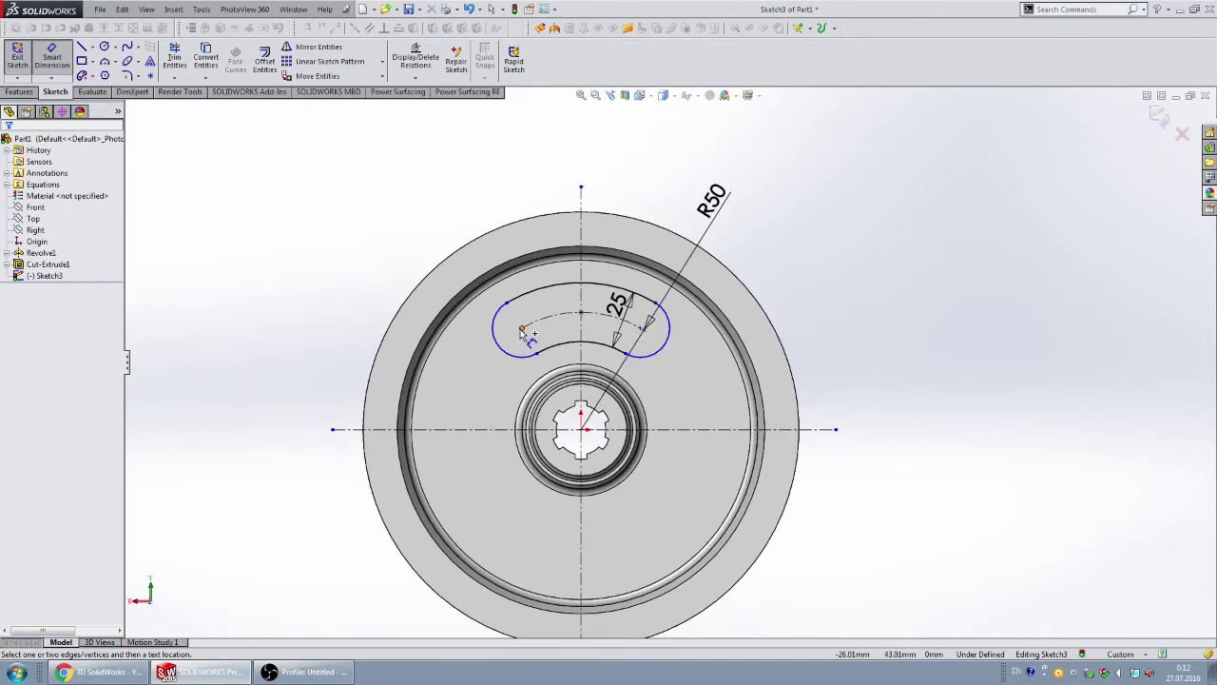
- Dimension the span between the slot end centres at 60, then change it to 80 mm
{"action": "left_click", "coordinate": [523, 329]}
{"action": "left_click", "coordinate": [642, 329]}
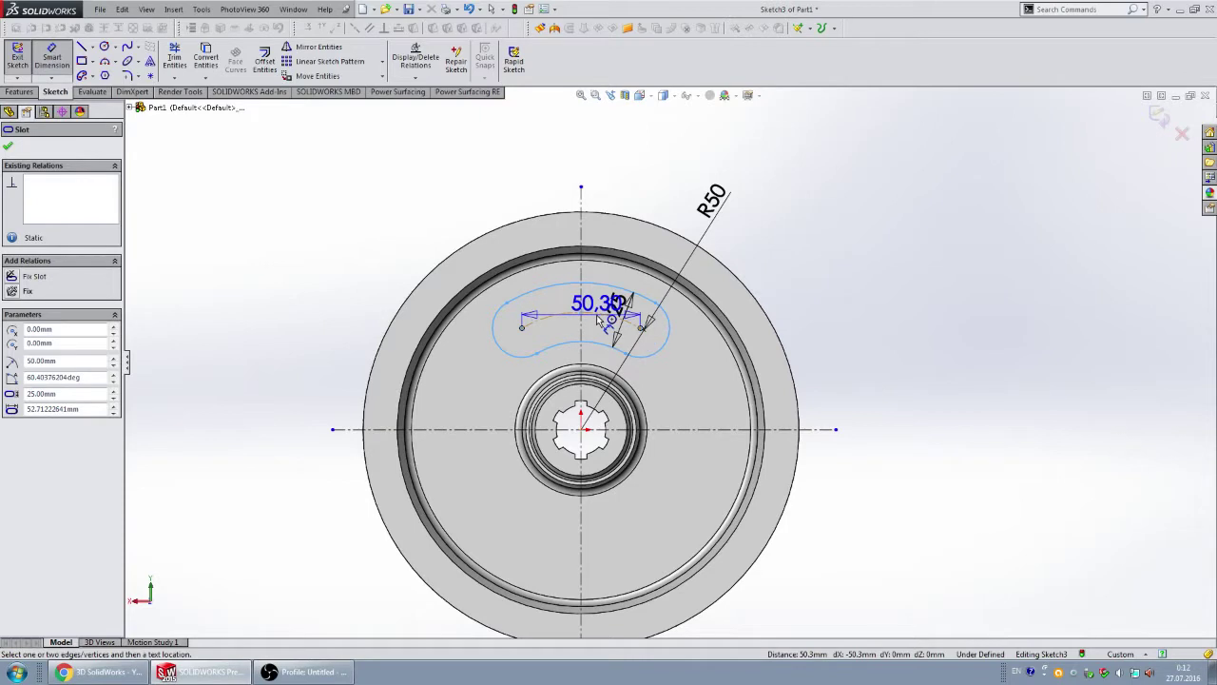
{"action": "left_click", "coordinate": [561, 169]}
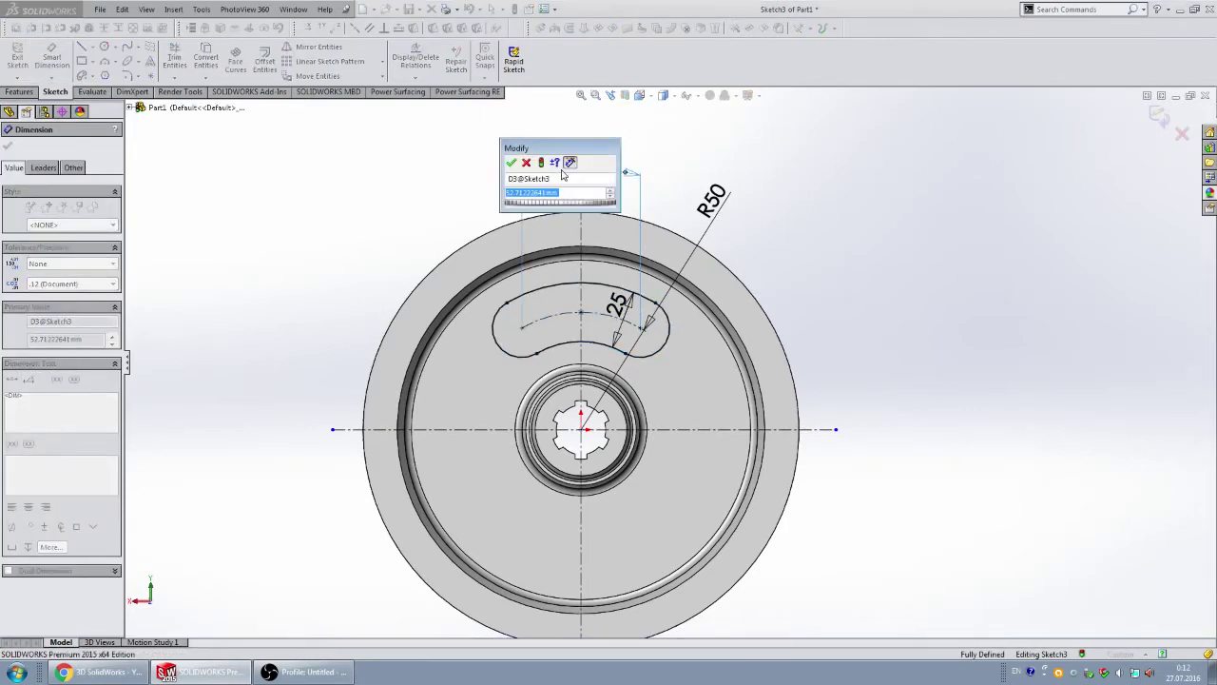
{"action": "type", "text": "60"}
{"action": "key", "text": "Return"}
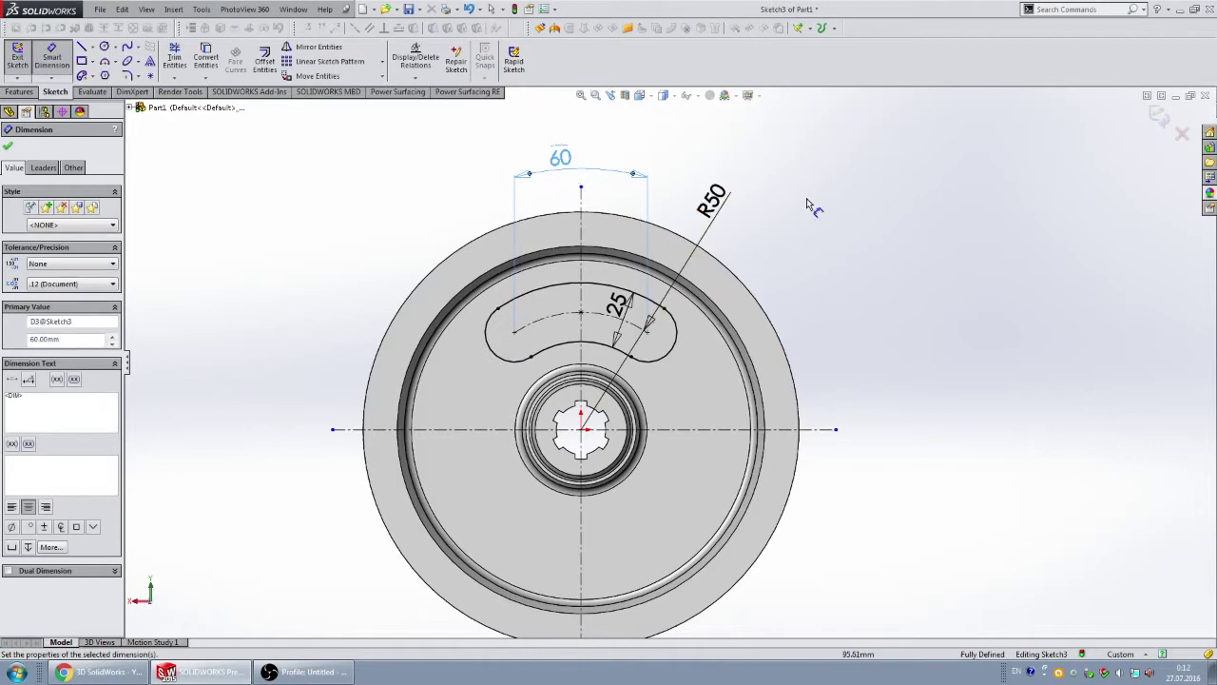
{"action": "double_click", "coordinate": [567, 171]}
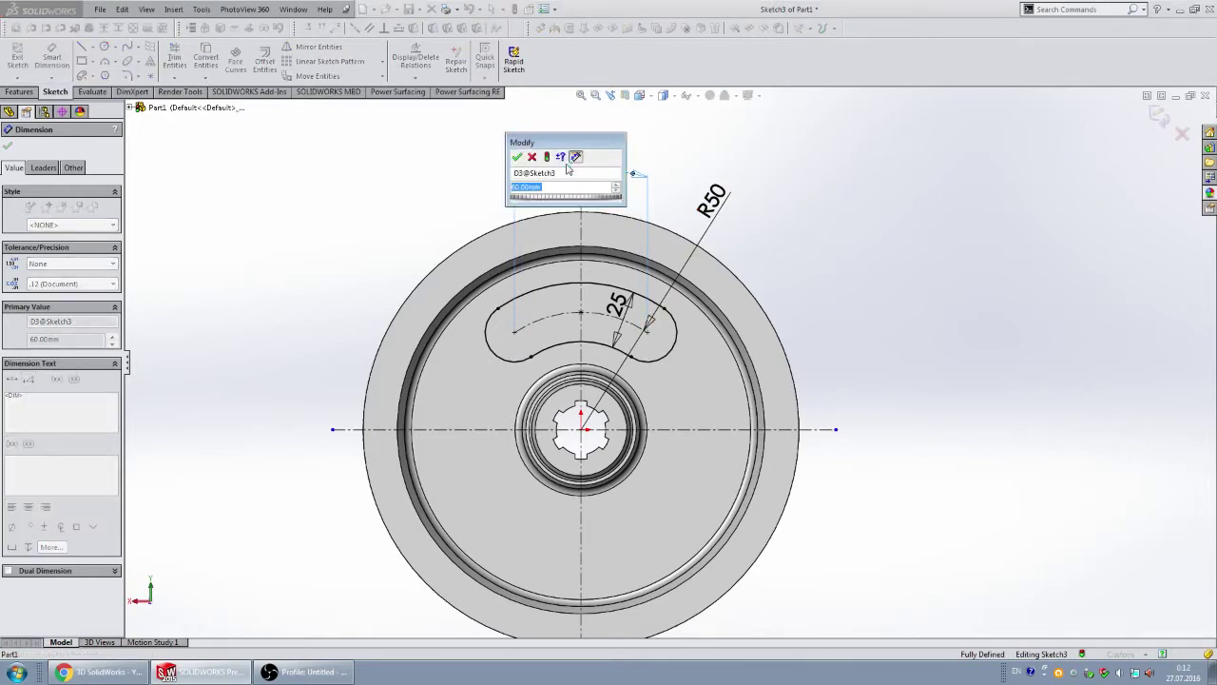
{"action": "type", "text": "80"}
{"action": "key", "text": "Return"}
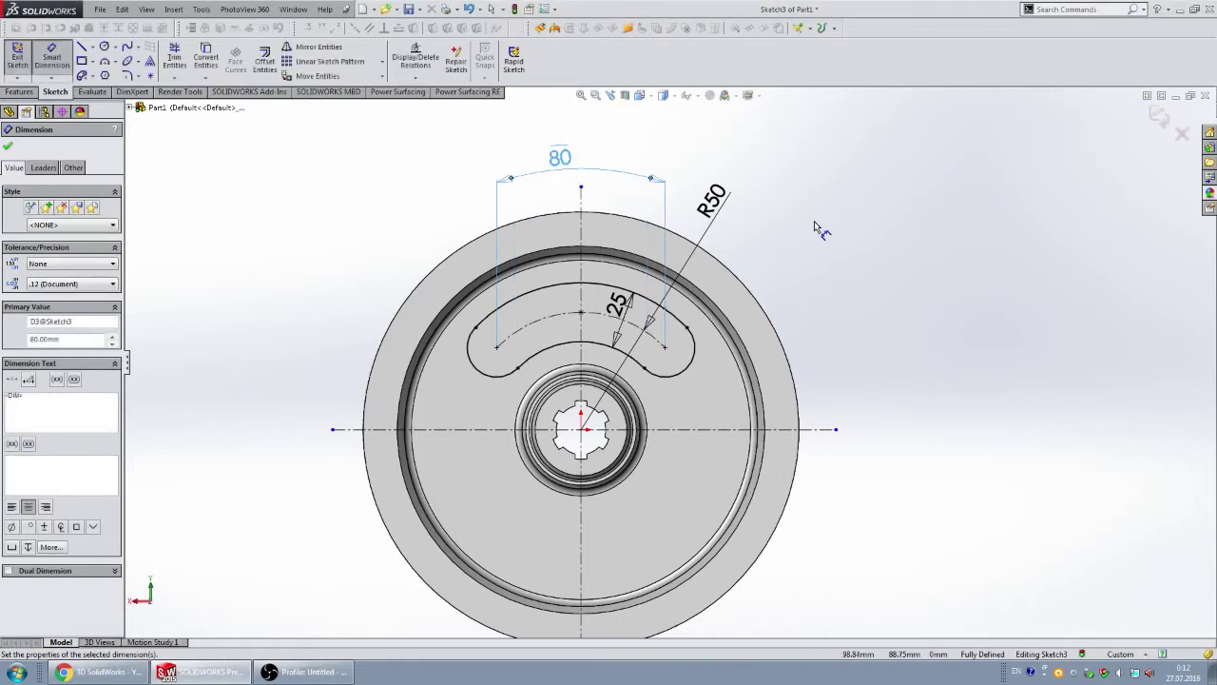
{"action": "left_click", "coordinate": [1157, 116]}
{"action": "key", "text": "ctrl+e"}
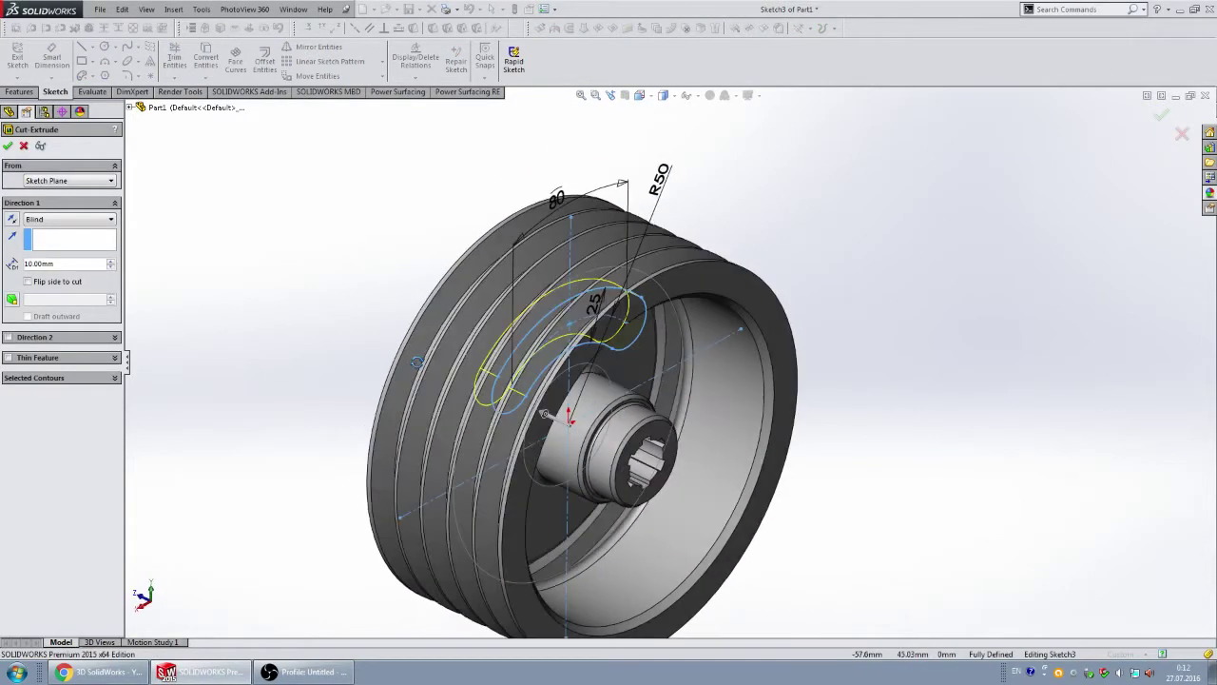
- Cut the curved slot Through All as Cut-Extrude2 and orbit to inspect it
{"action": "left_click", "coordinate": [111, 219]}
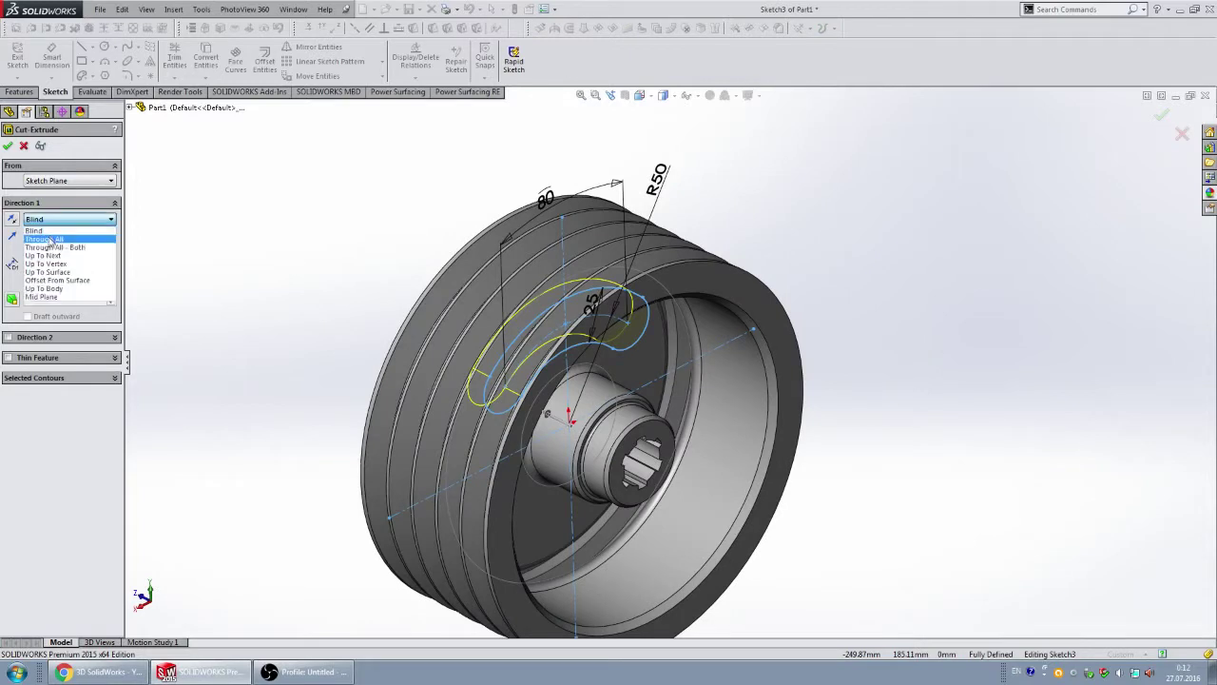
{"action": "left_click", "coordinate": [47, 241]}
{"action": "left_click", "coordinate": [8, 147]}
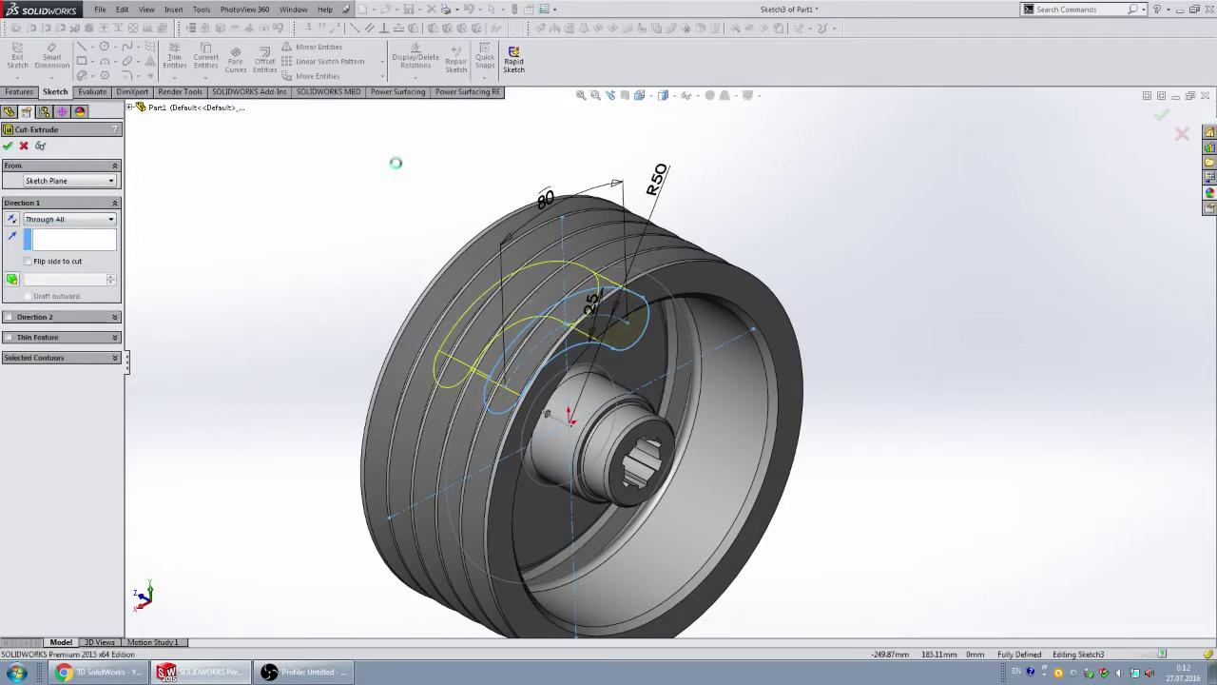
{"action": "middle_click_drag", "start_coordinate": [474, 263], "coordinate": [435, 196]}
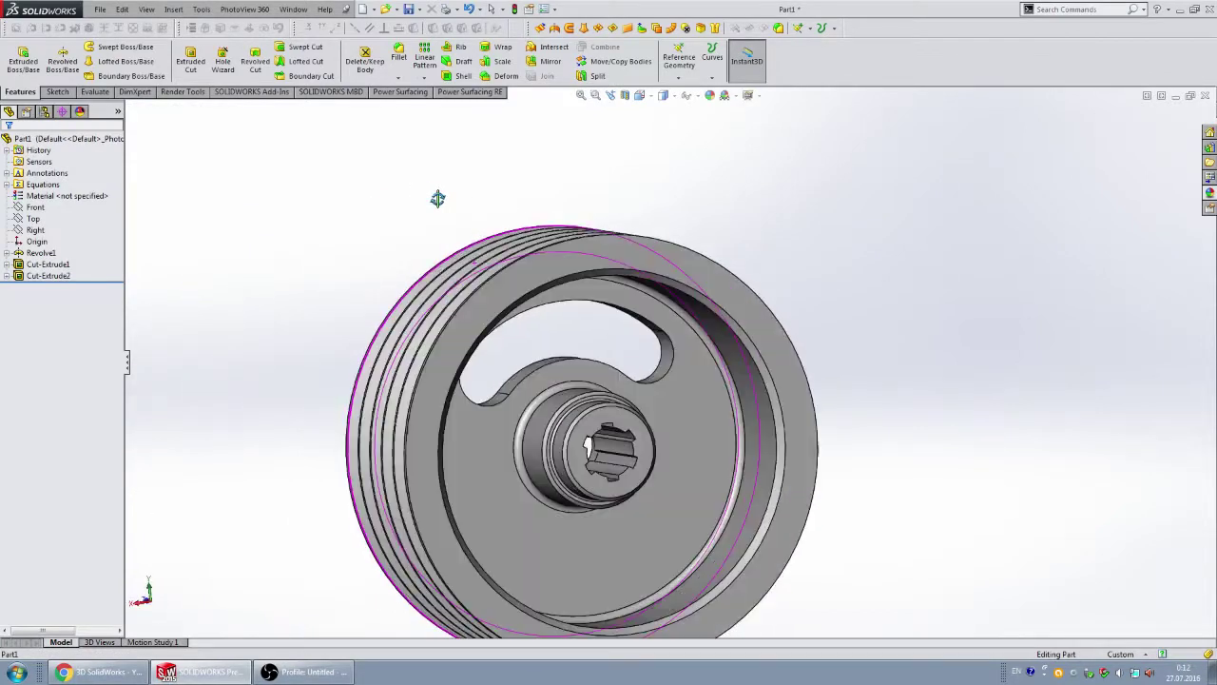
{"action": "scroll", "coordinate": [750, 373], "scroll_direction": "up", "scroll_amount": 3}
{"action": "scroll", "coordinate": [750, 374], "scroll_direction": "down", "scroll_amount": 3}
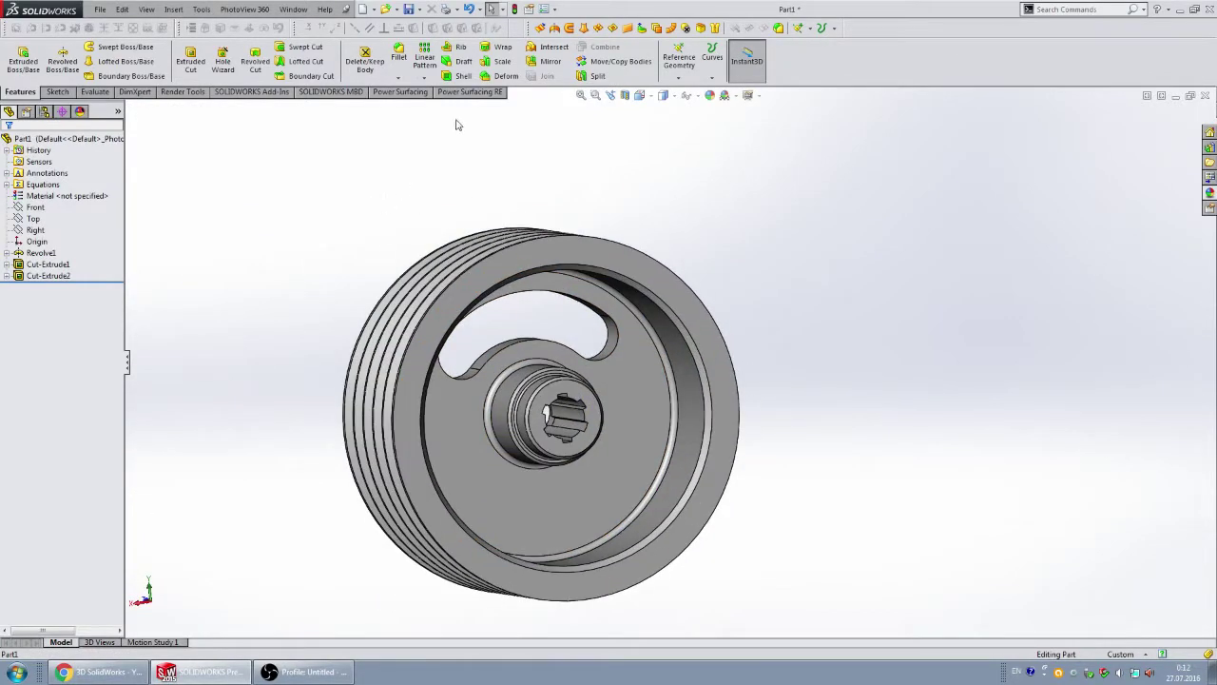
- Start a circular pattern using the pulley's round face as the axis
{"action": "left_click", "coordinate": [424, 78]}
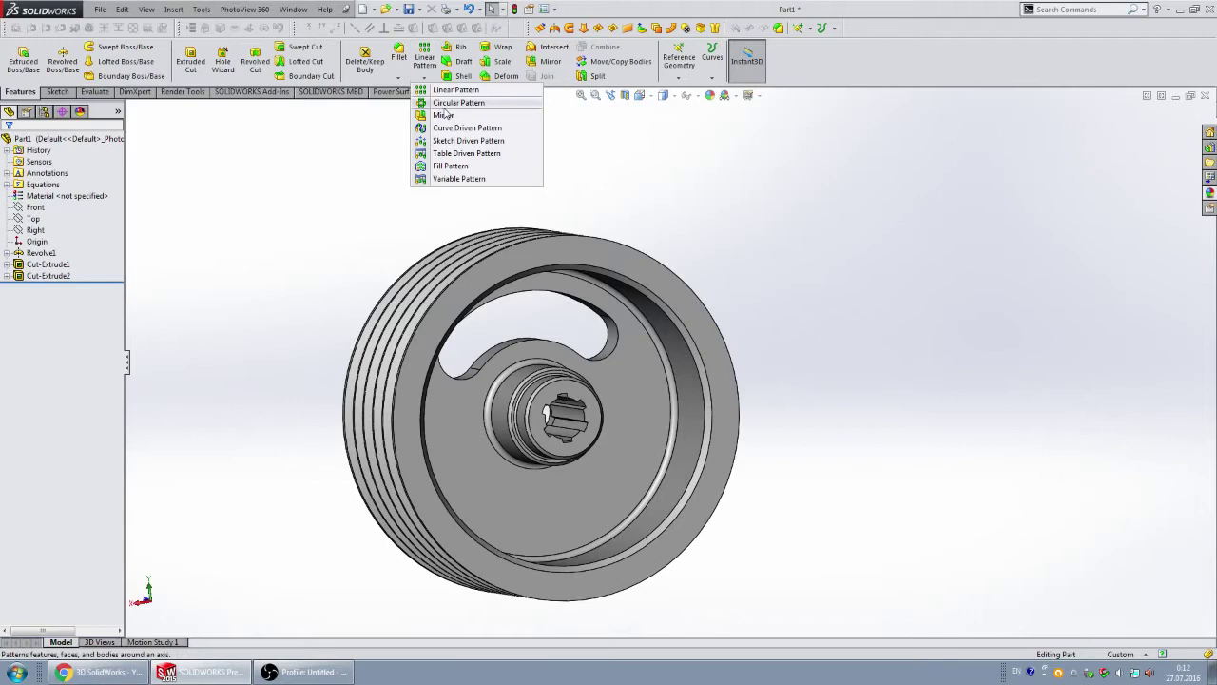
{"action": "left_click", "coordinate": [449, 103]}
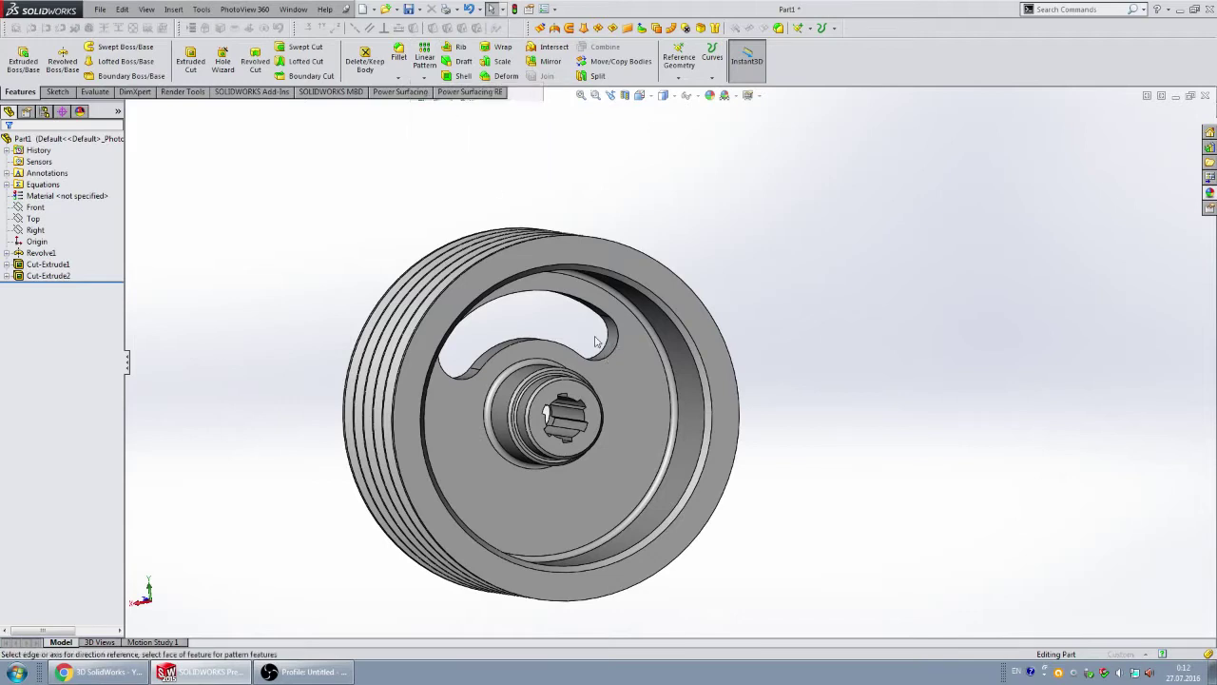
{"action": "middle_click_drag", "start_coordinate": [485, 321], "coordinate": [650, 407]}
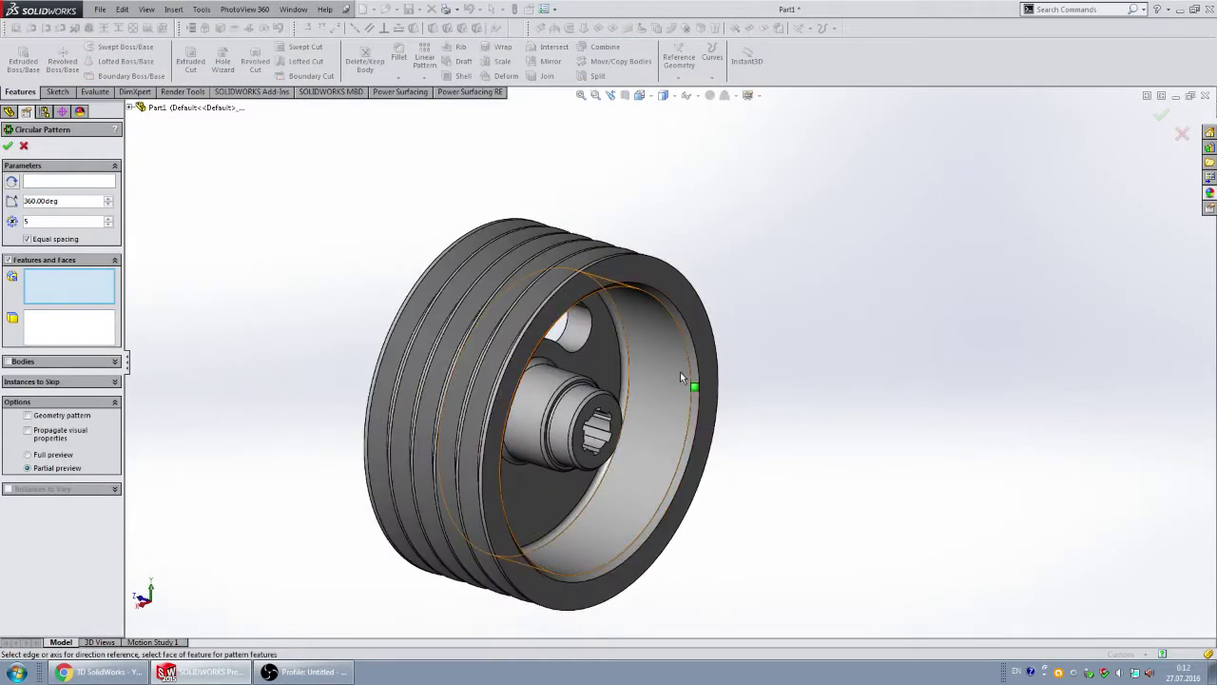
{"action": "left_click", "coordinate": [653, 440]}
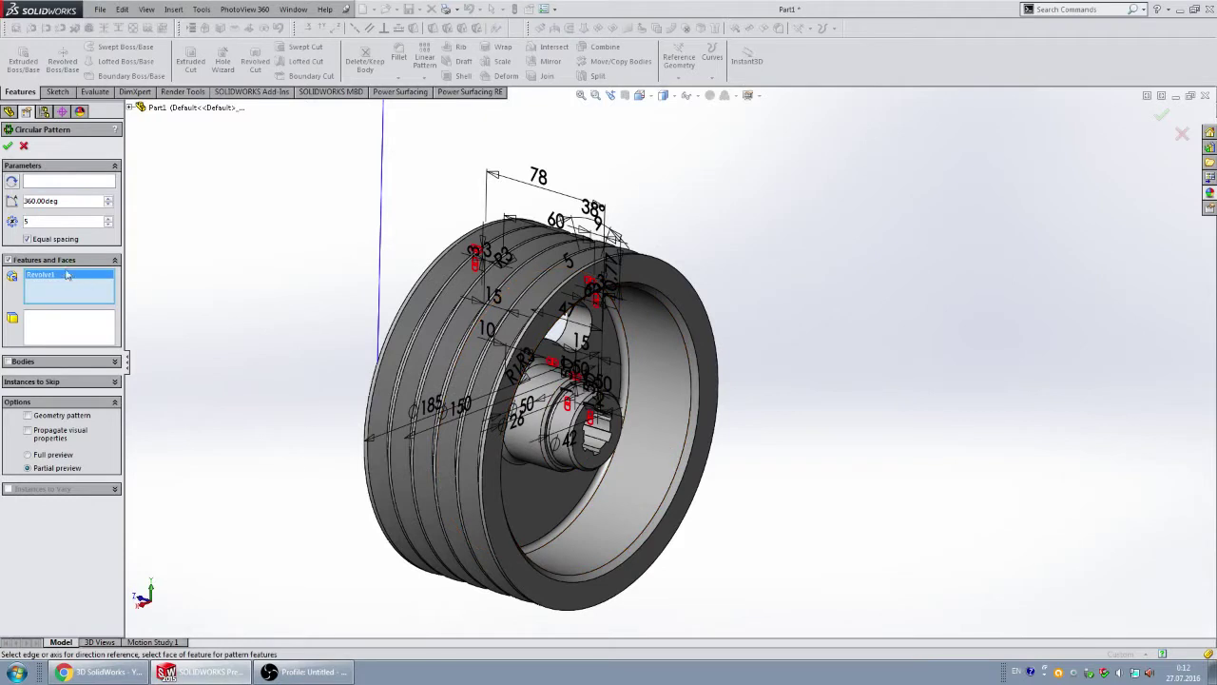
{"action": "left_click", "coordinate": [78, 184]}
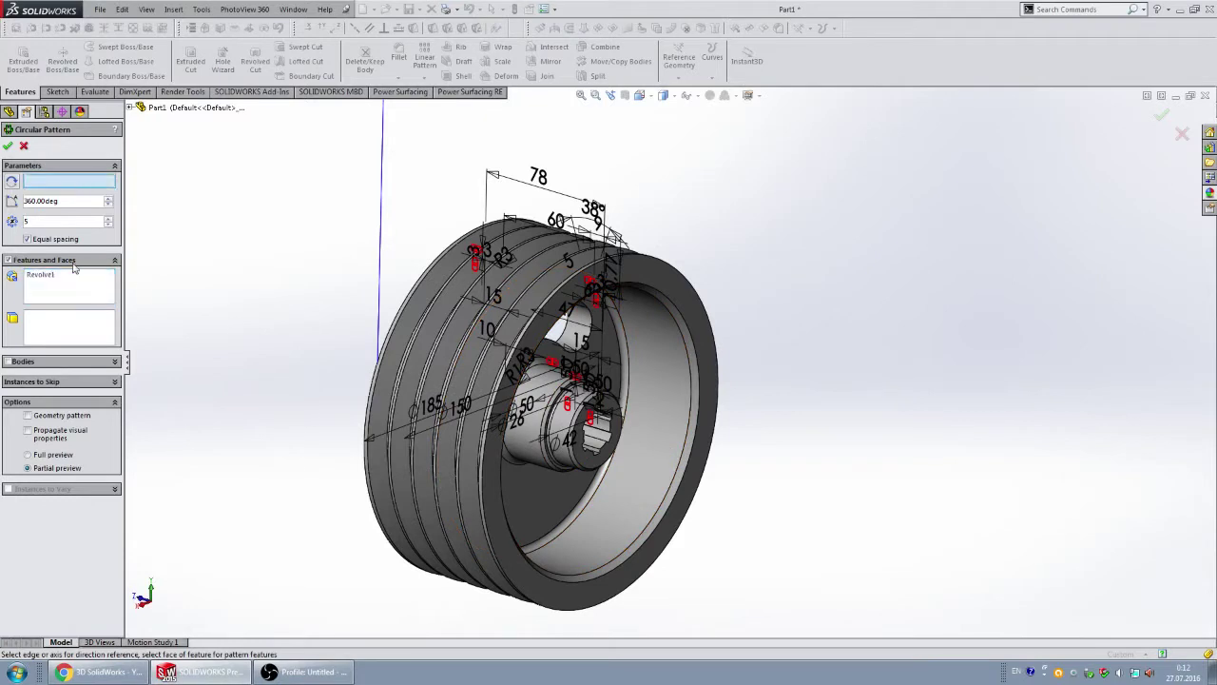
{"action": "left_click", "coordinate": [640, 339]}
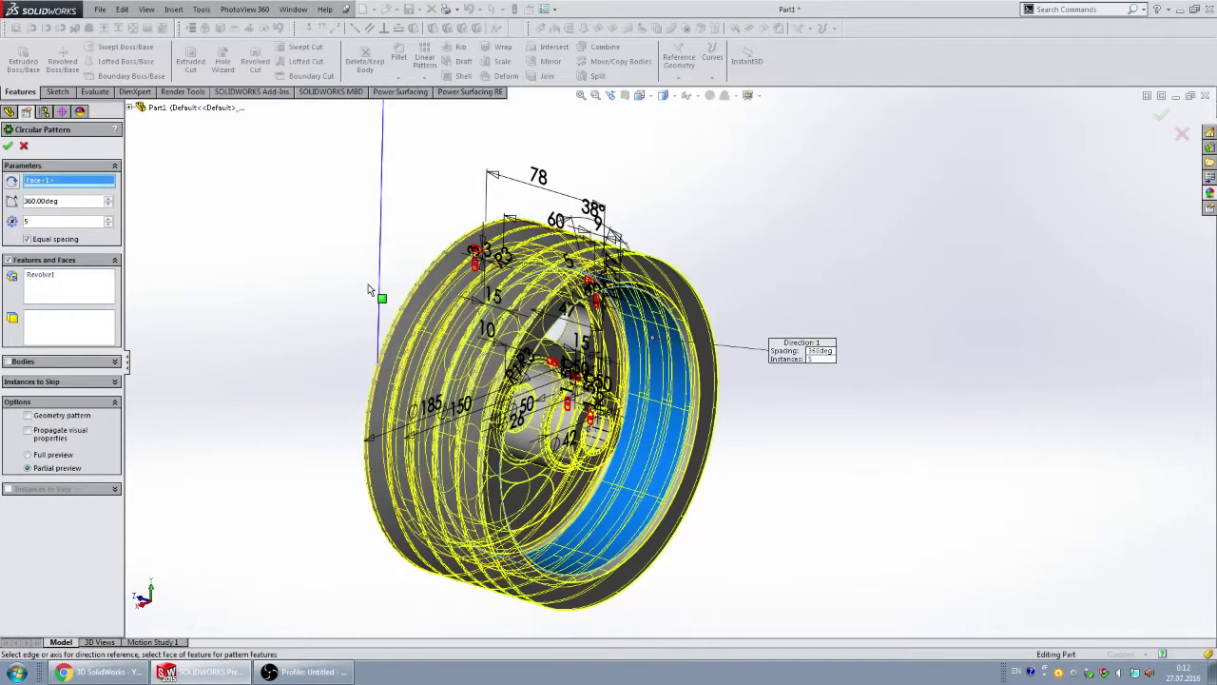
{"action": "left_click", "coordinate": [45, 280]}
{"action": "middle_click_drag", "start_coordinate": [660, 395], "coordinate": [601, 354]}
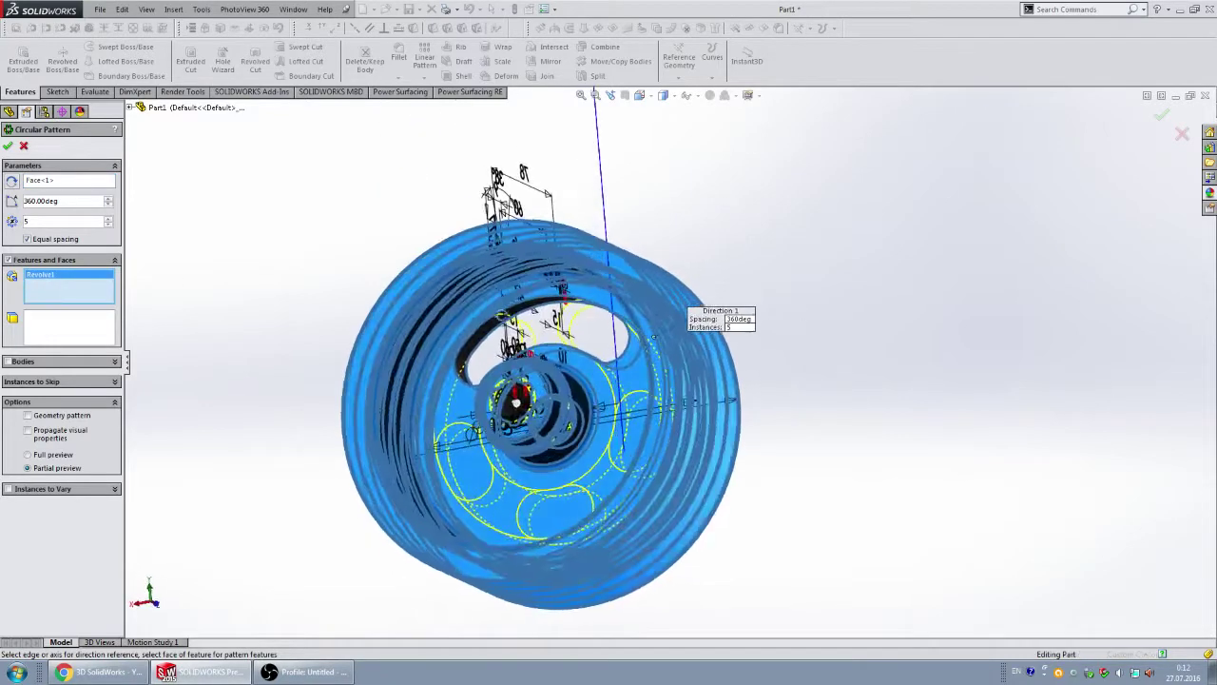
{"action": "scroll", "coordinate": [600, 355], "scroll_direction": "down", "scroll_amount": 2}
{"action": "scroll", "coordinate": [587, 333], "scroll_direction": "down", "scroll_amount": 3}
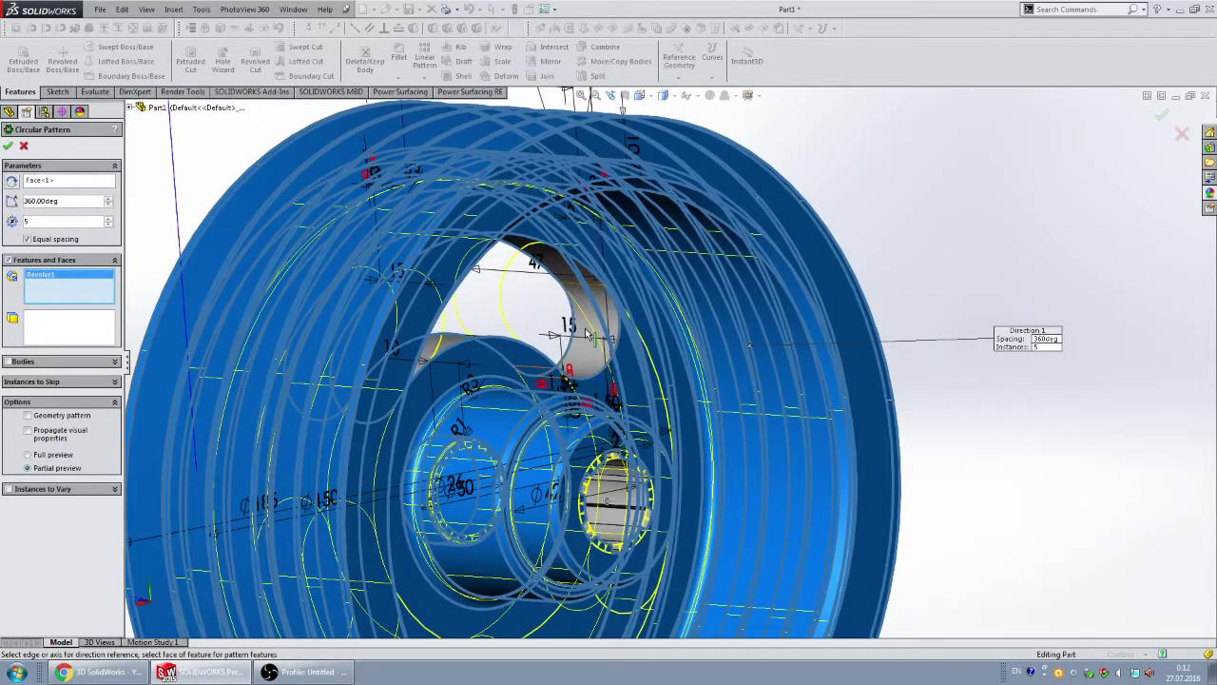
- Pattern Cut-Extrude2 instead of Revolve1, reducing the instances to 3
{"action": "left_click", "coordinate": [130, 106]}
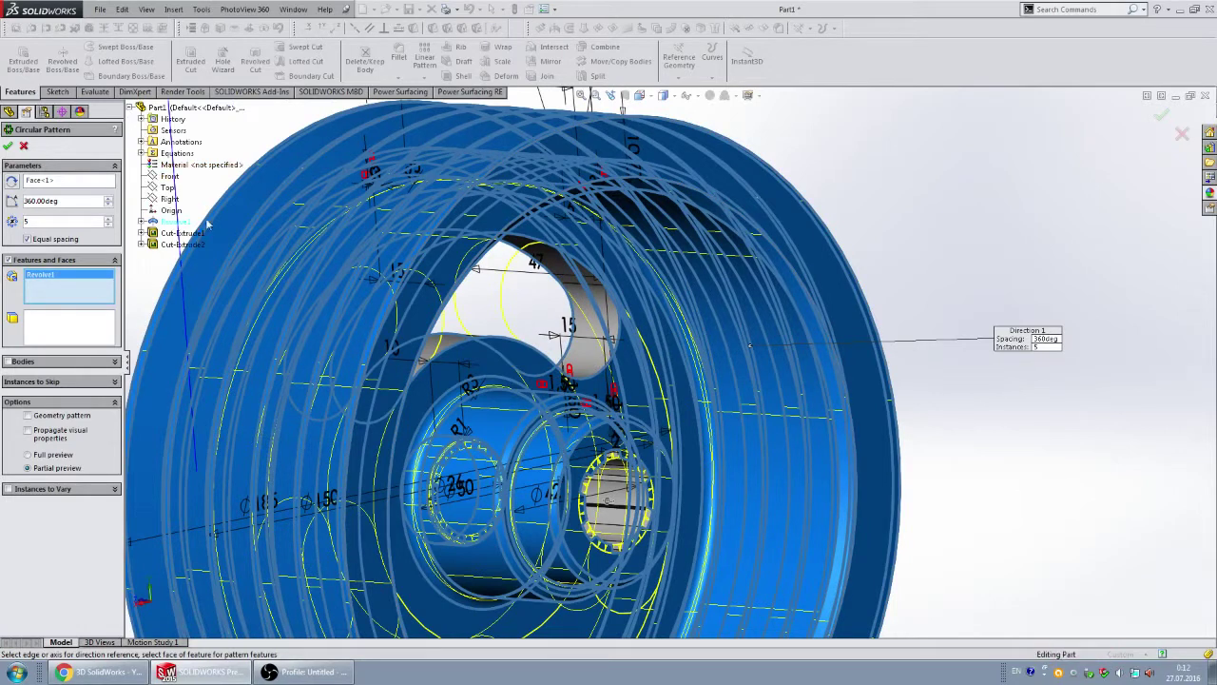
{"action": "left_click", "coordinate": [170, 245]}
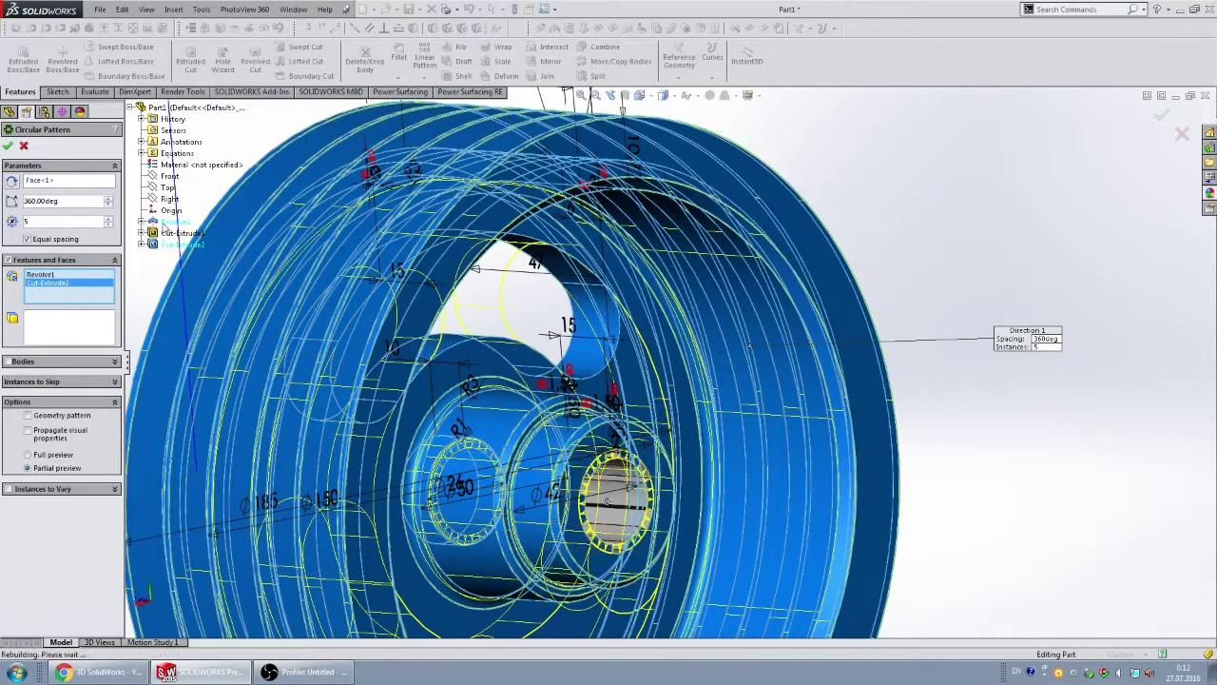
{"action": "left_click", "coordinate": [174, 222]}
{"action": "scroll", "coordinate": [656, 269], "scroll_direction": "up", "scroll_amount": 3}
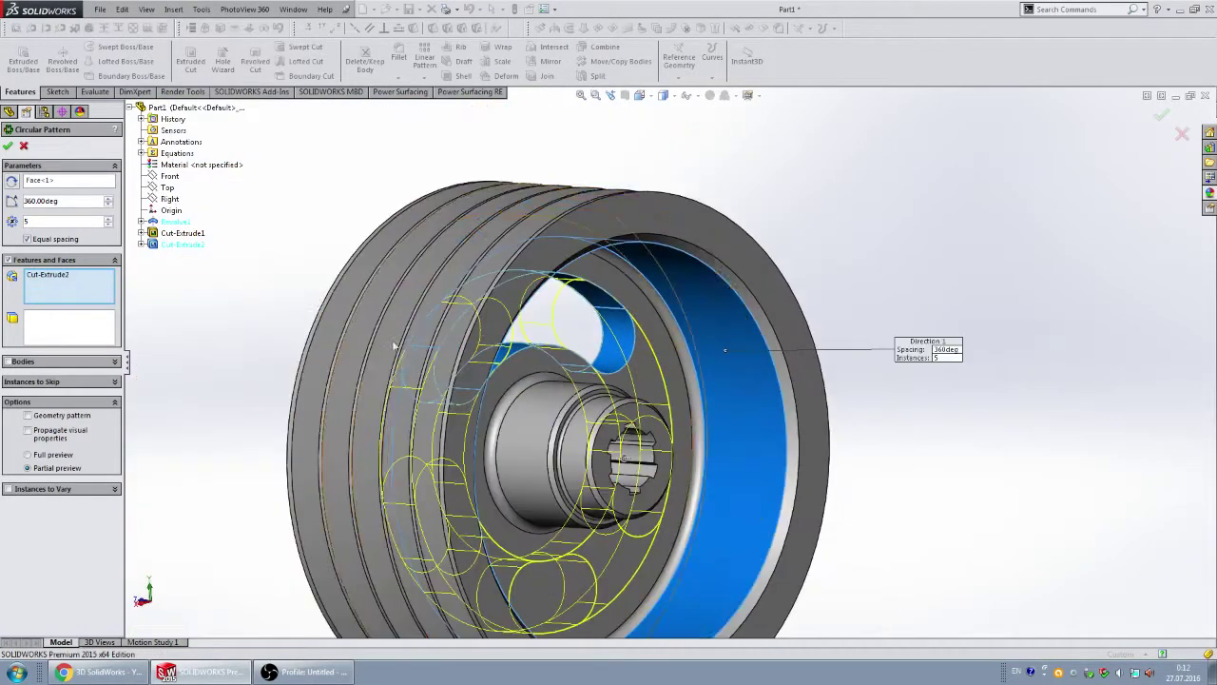
{"action": "scroll", "coordinate": [657, 269], "scroll_direction": "up", "scroll_amount": 3}
{"action": "mouse_move", "coordinate": [806, 323]}
{"action": "middle_mouse_down"}
{"action": "mouse_move", "coordinate": [725, 152]}
{"action": "mouse_move", "coordinate": [769, 315]}
{"action": "mouse_move", "coordinate": [821, 334]}
{"action": "middle_mouse_up"}
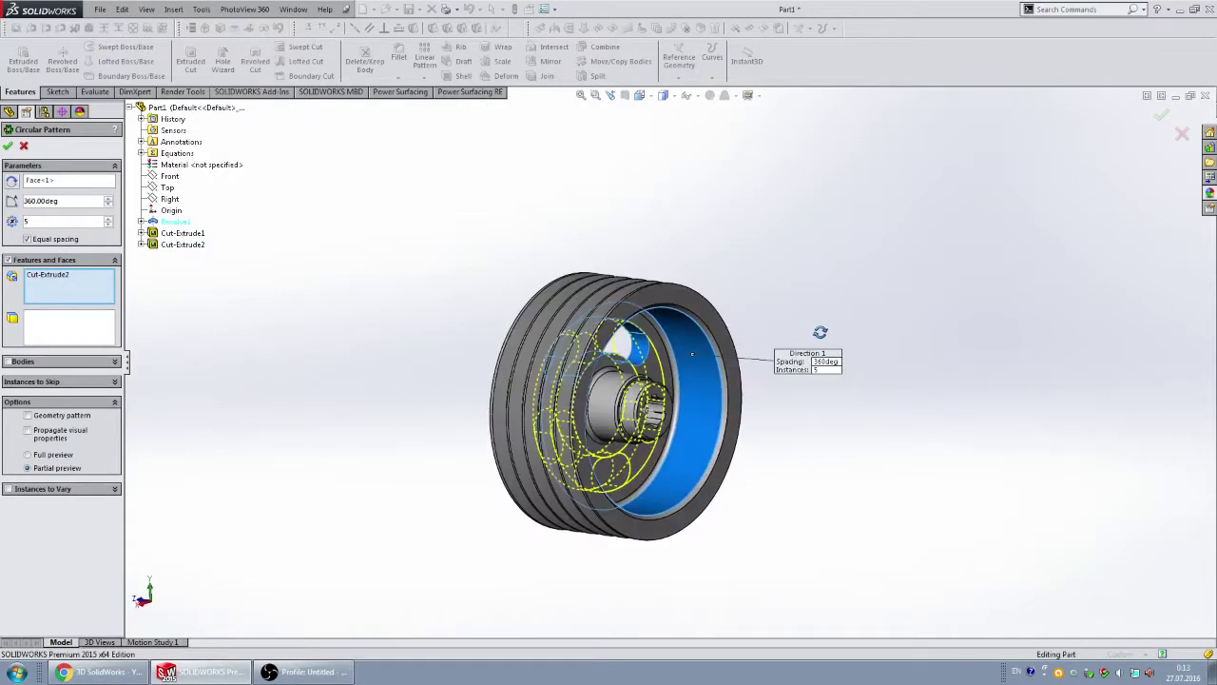
{"action": "left_click", "coordinate": [109, 226]}
{"action": "left_click", "coordinate": [109, 227]}
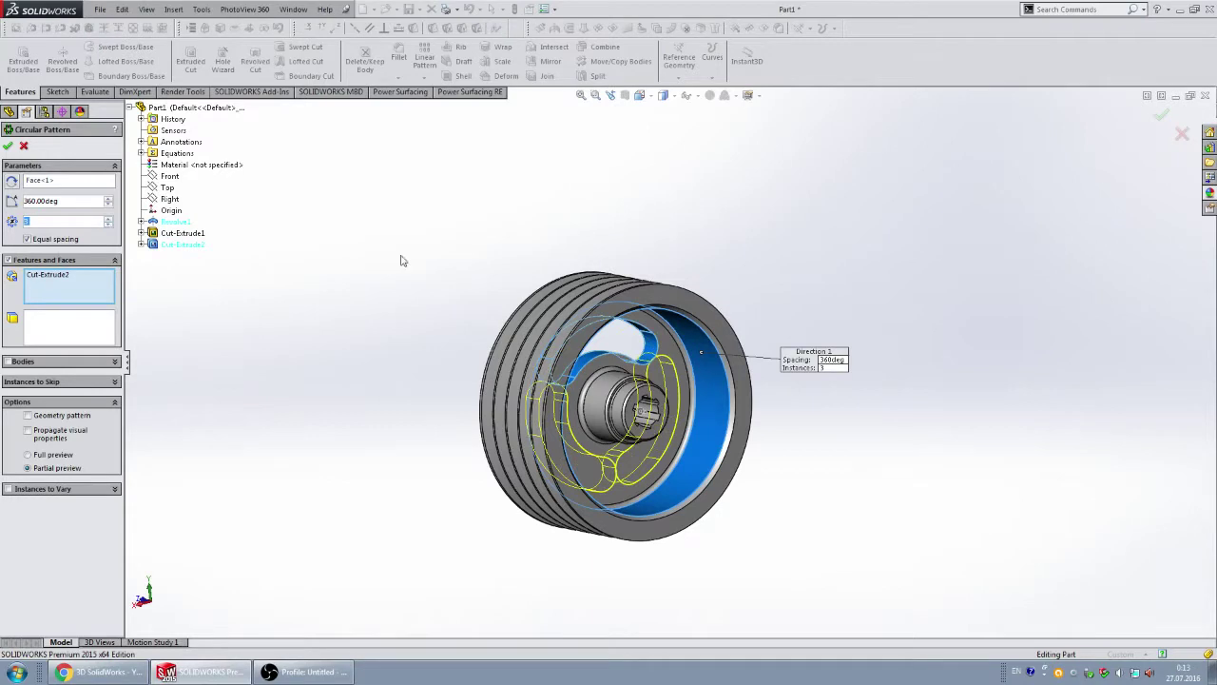
{"action": "mouse_move", "coordinate": [401, 260]}
{"action": "middle_mouse_down"}
{"action": "mouse_move", "coordinate": [336, 248]}
{"action": "mouse_move", "coordinate": [375, 261]}
{"action": "mouse_move", "coordinate": [380, 238]}
{"action": "middle_mouse_up"}
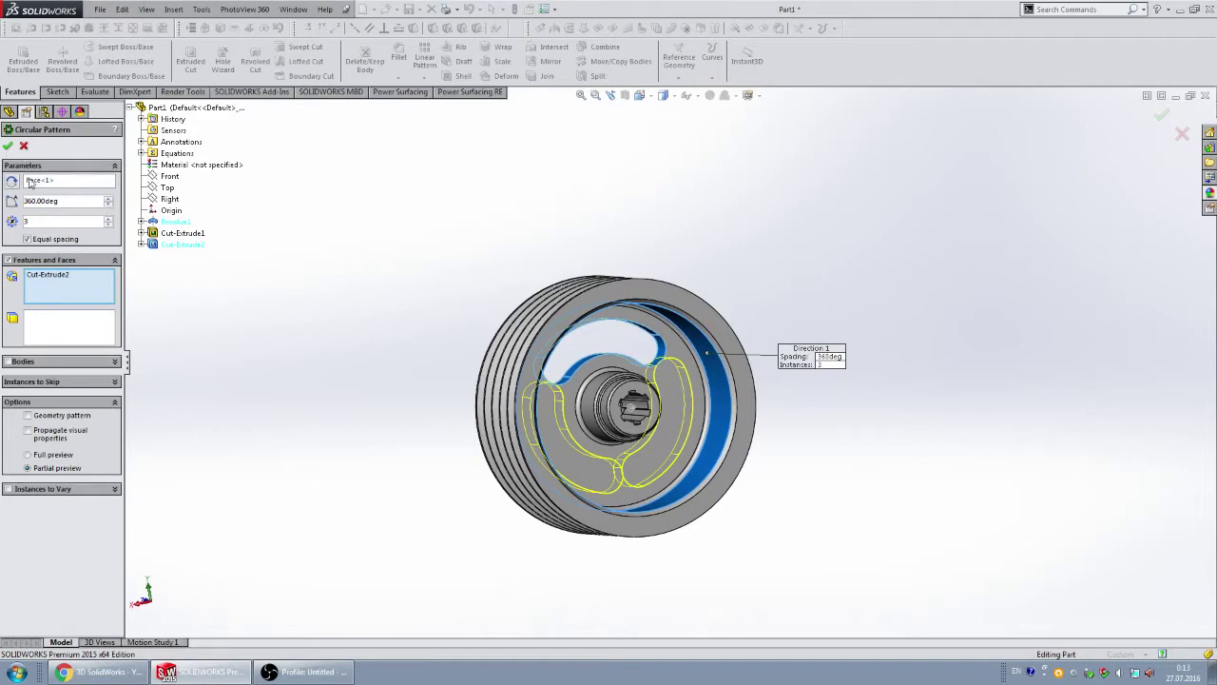
- Dismiss the Bodies to Keep prompt, cancel the circular pattern, and view the front
{"action": "left_click", "coordinate": [8, 146]}
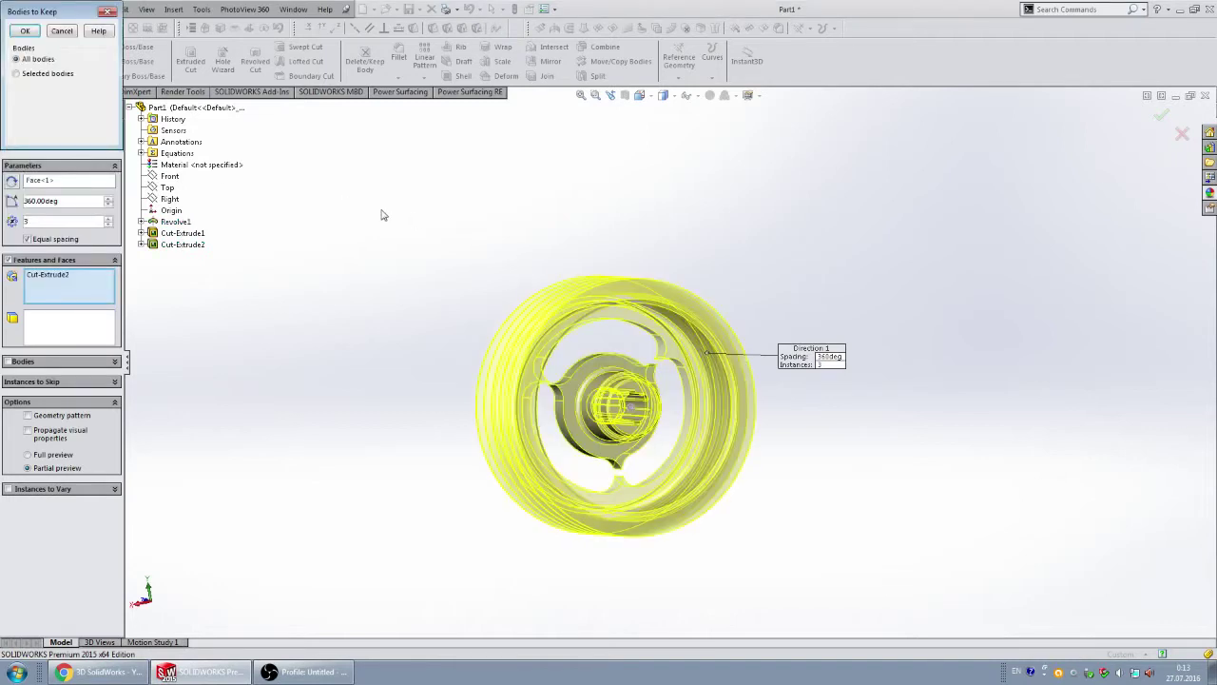
{"action": "key", "text": "Escape"}
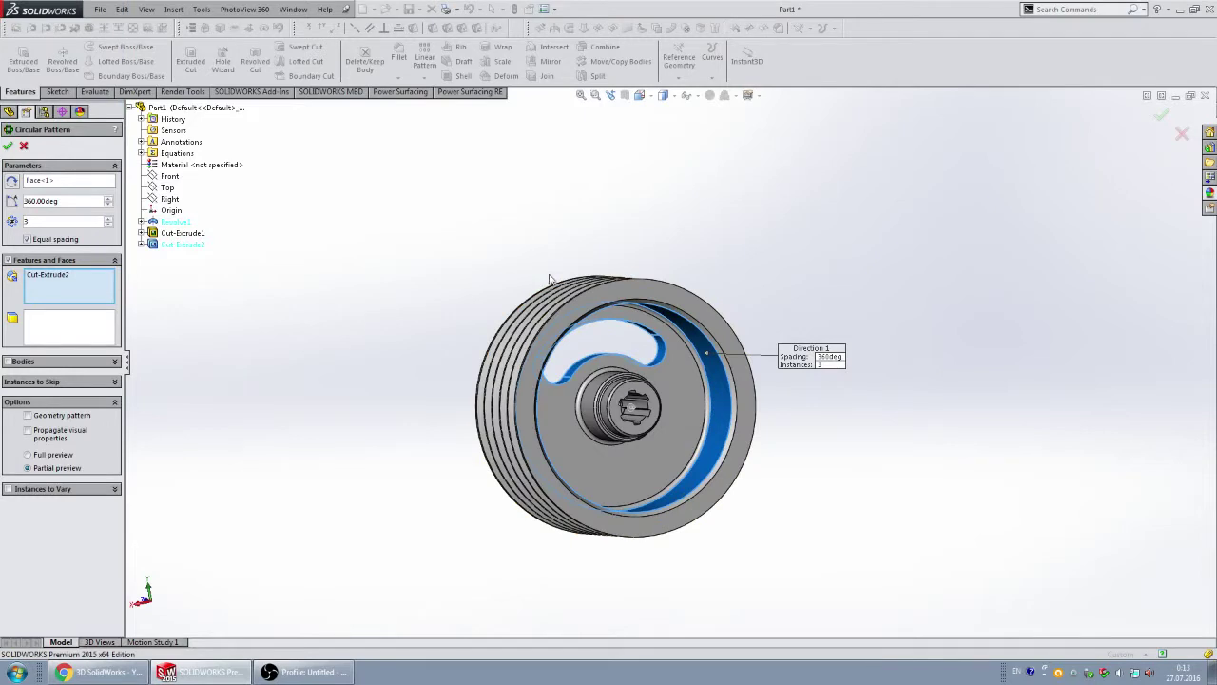
{"action": "key", "text": "Escape"}
{"action": "scroll", "coordinate": [647, 360], "scroll_direction": "down", "scroll_amount": 3}
{"action": "middle_click_drag", "start_coordinate": [645, 359], "coordinate": [832, 350]}
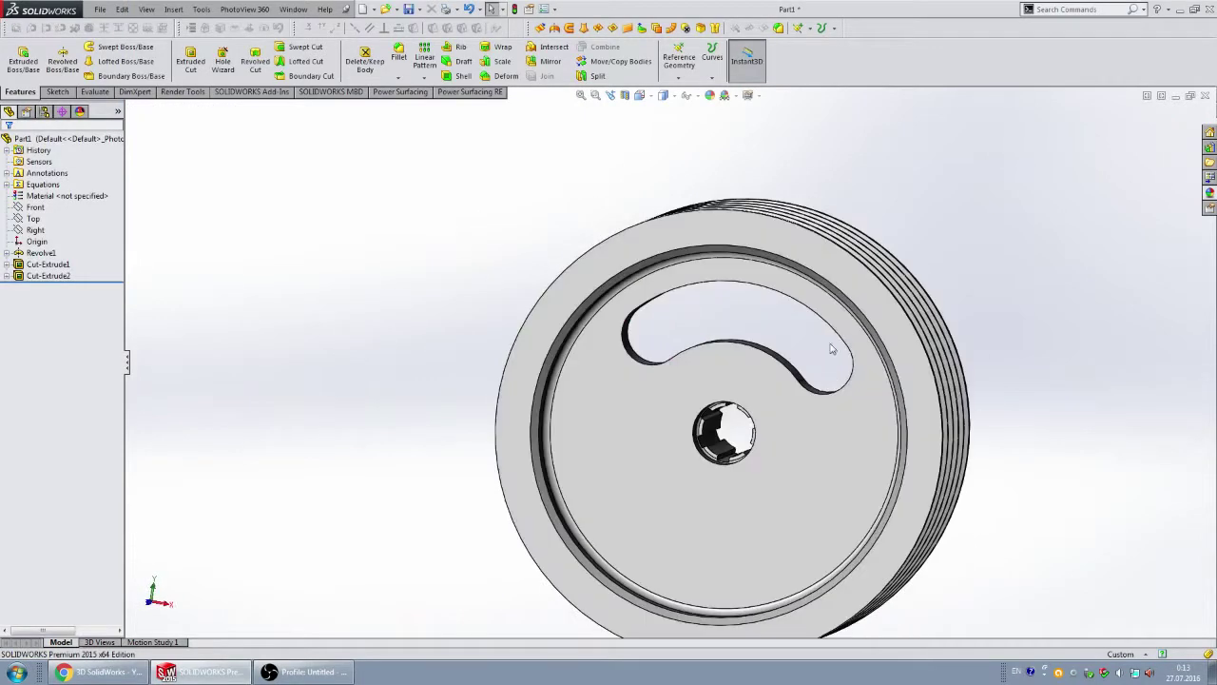
- Edit the slot's Sketch3 and delete its 80 length dimension
{"action": "left_click", "coordinate": [47, 264]}
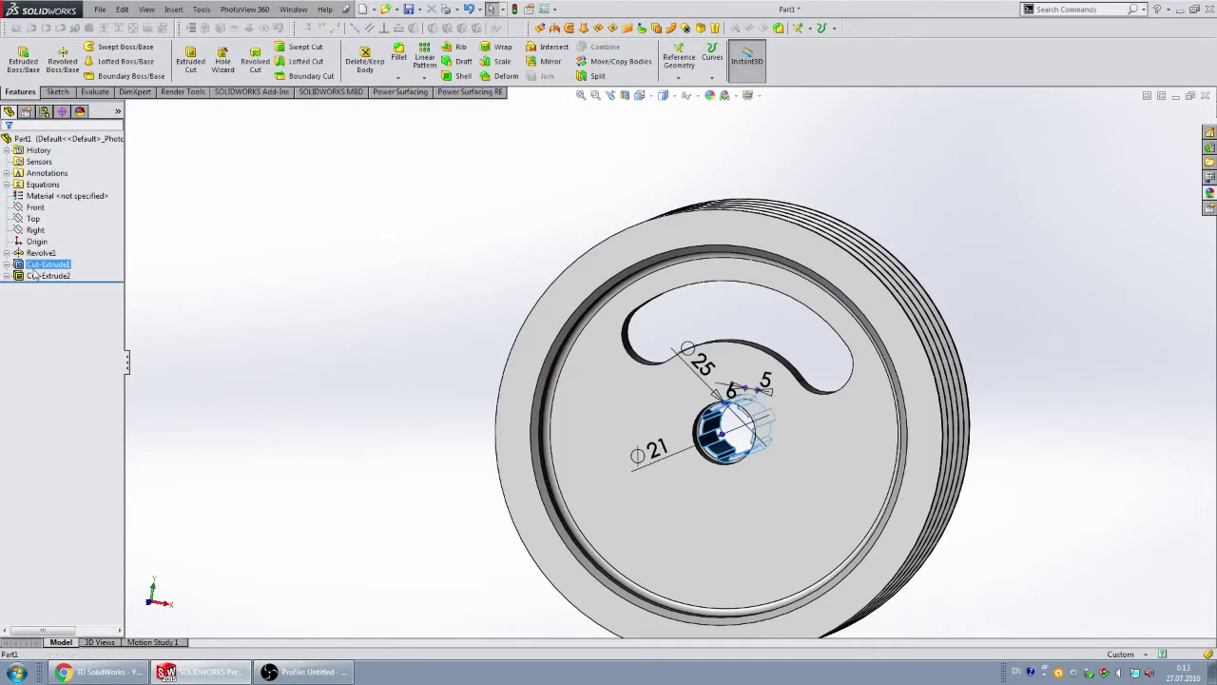
{"action": "left_click", "coordinate": [34, 276]}
{"action": "left_click", "coordinate": [7, 275]}
{"action": "right_click", "coordinate": [43, 287]}
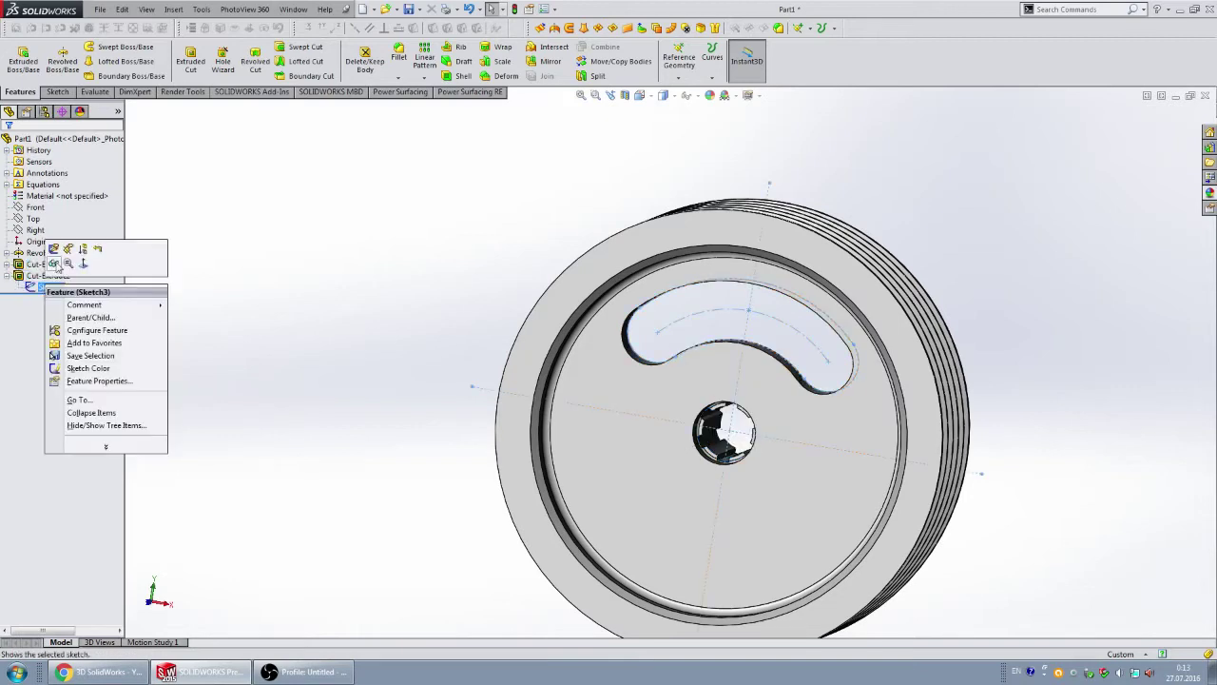
{"action": "left_click", "coordinate": [54, 263]}
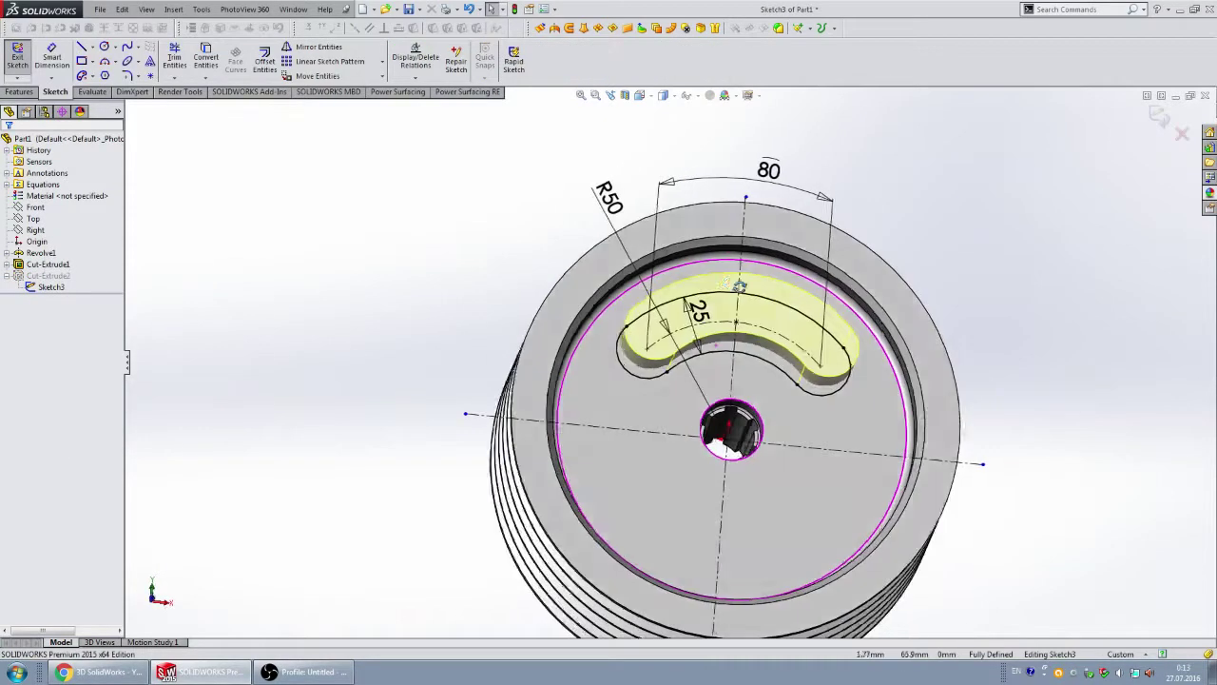
{"action": "left_click", "coordinate": [752, 146]}
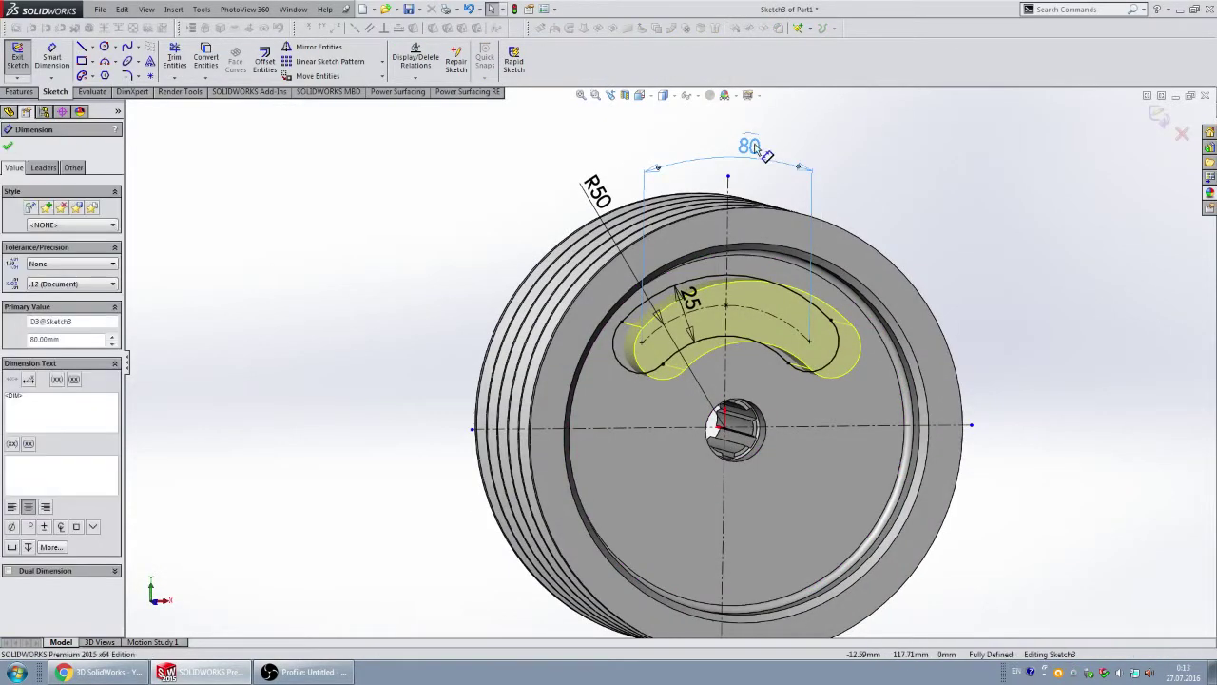
{"action": "key", "text": "Delete"}
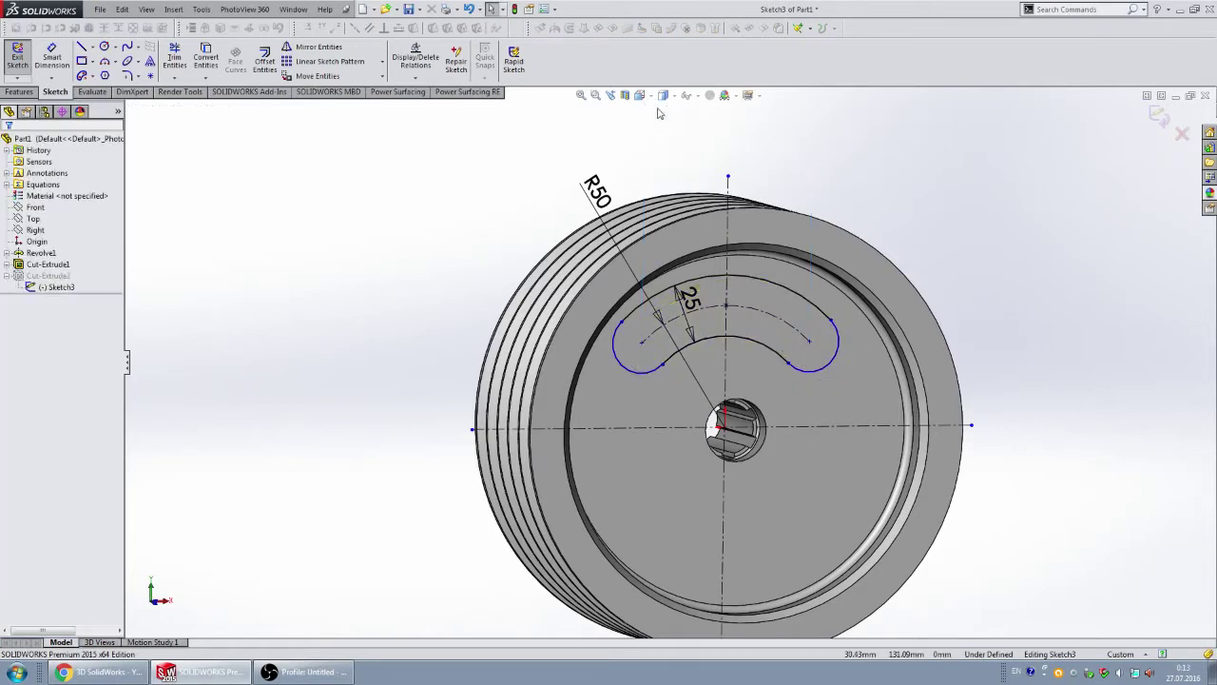
- View the sketch Normal To, dimension the slot's arc centres at 65, and exit the sketch
{"action": "left_click", "coordinate": [663, 95]}
{"action": "left_click", "coordinate": [709, 159]}
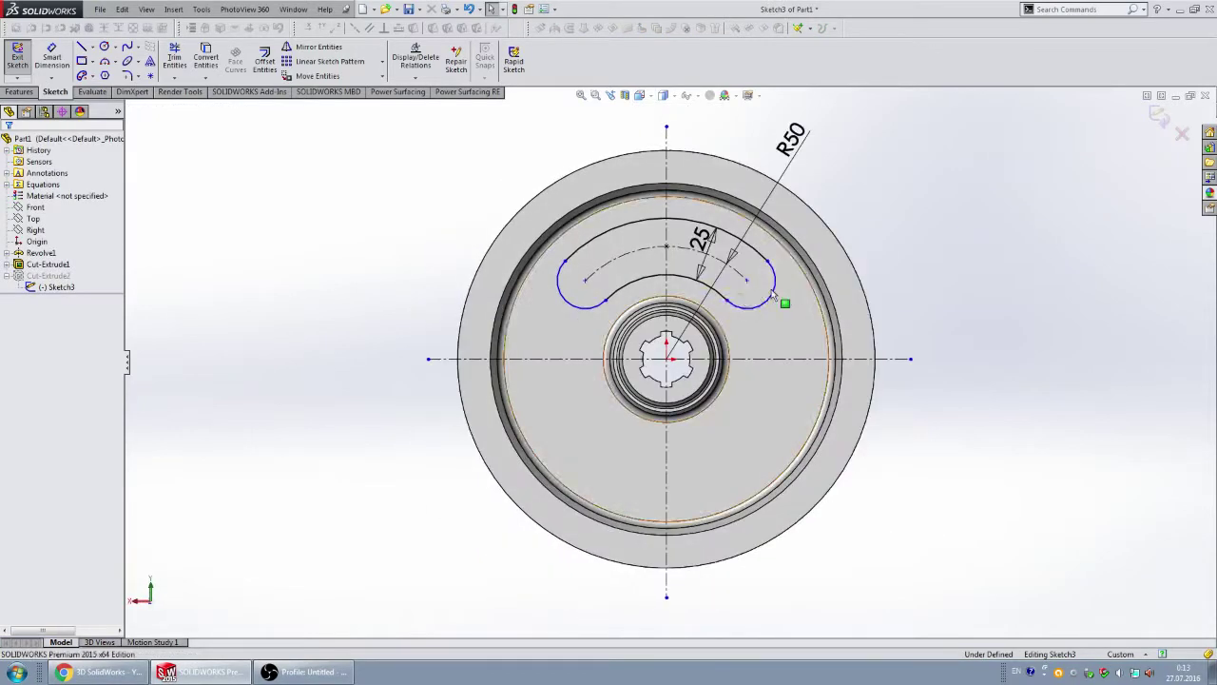
{"action": "left_click", "coordinate": [52, 57]}
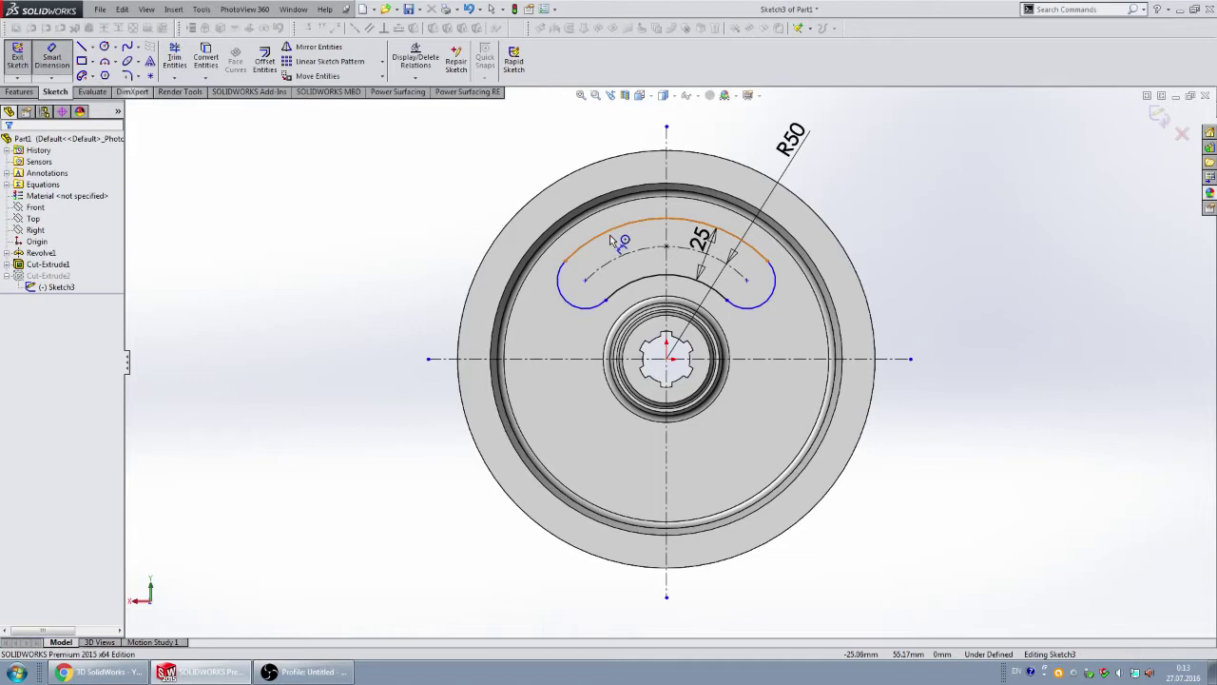
{"action": "left_click", "coordinate": [586, 281]}
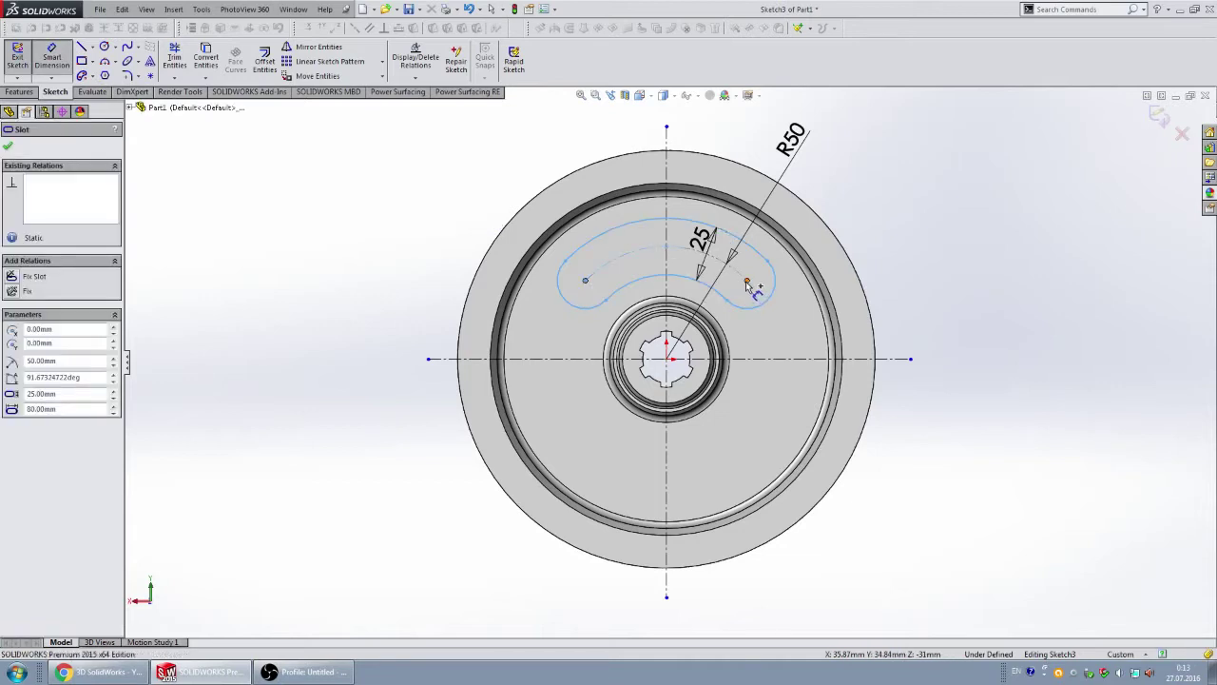
{"action": "left_click", "coordinate": [746, 280]}
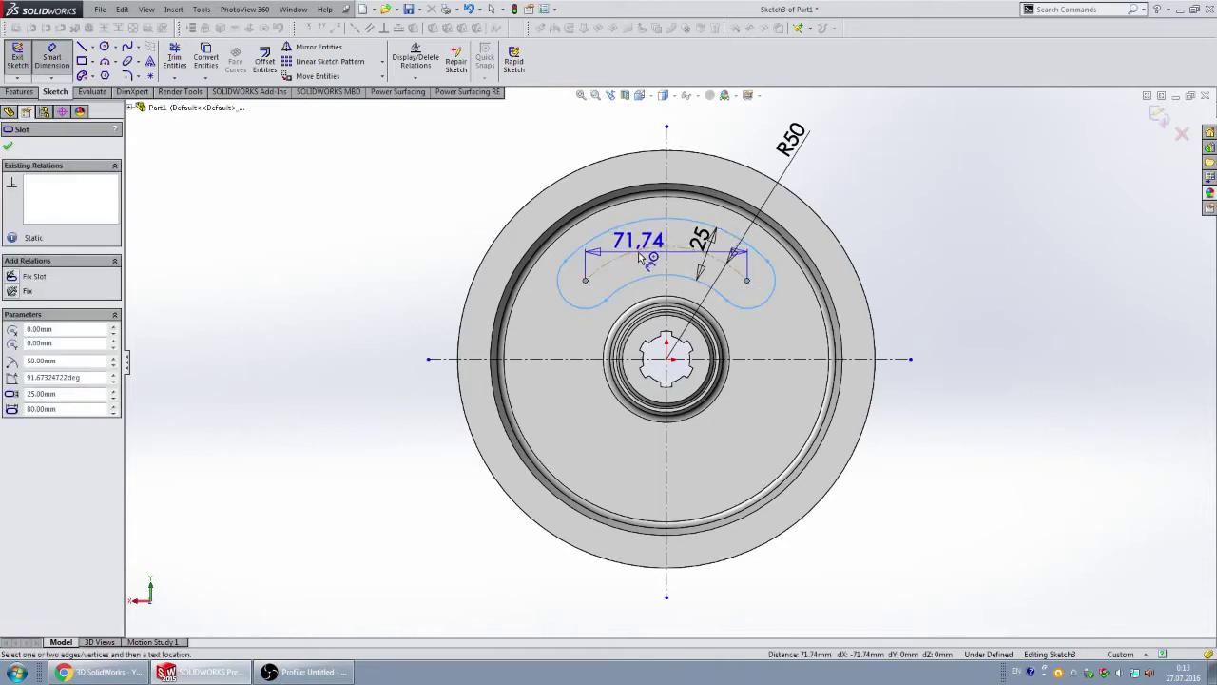
{"action": "left_click", "coordinate": [610, 139]}
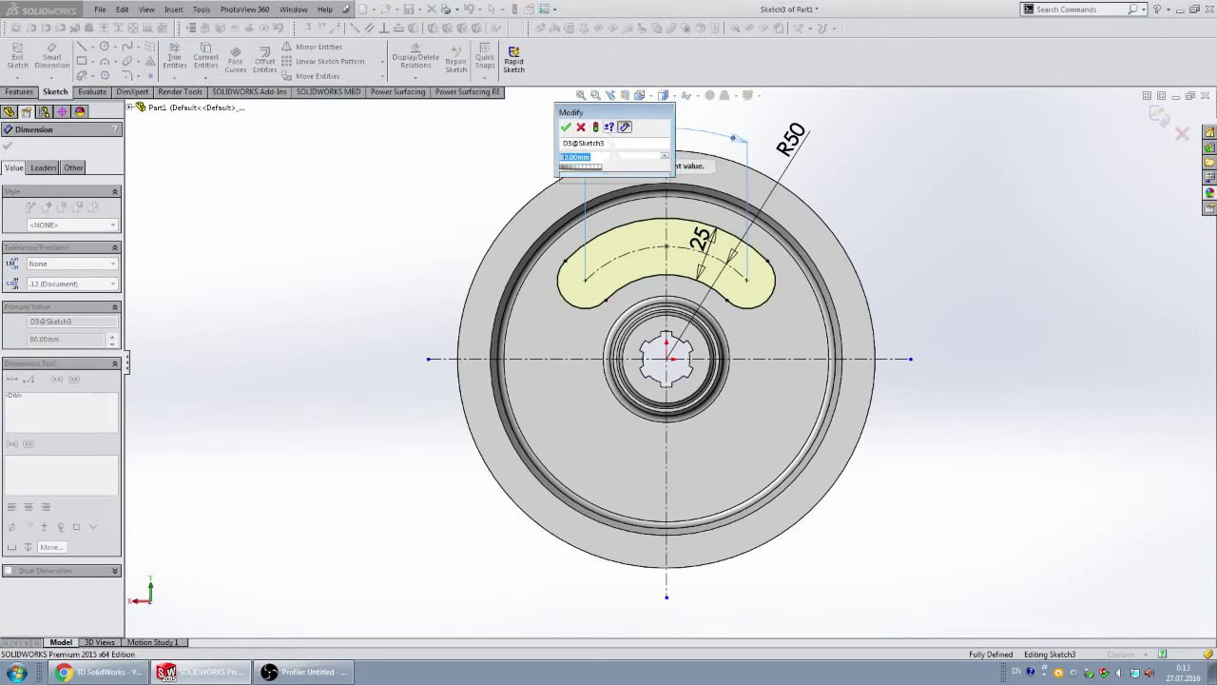
{"action": "type", "text": "65"}
{"action": "key", "text": "Return"}
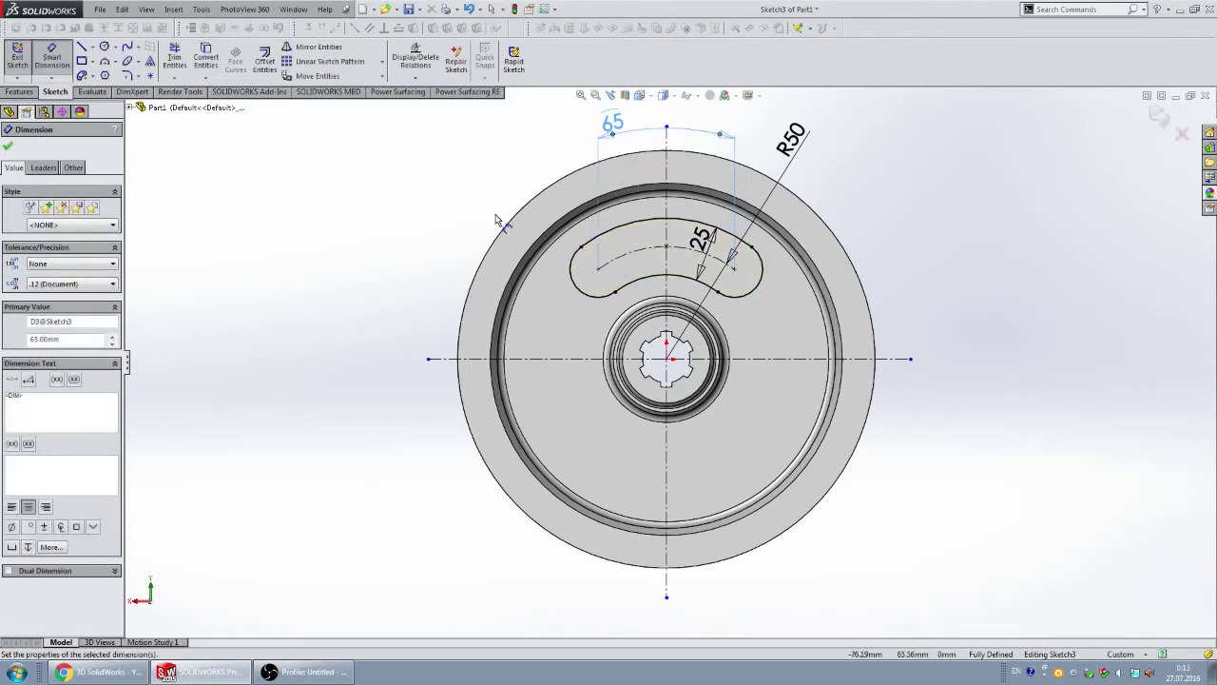
{"action": "left_click", "coordinate": [1189, 139]}
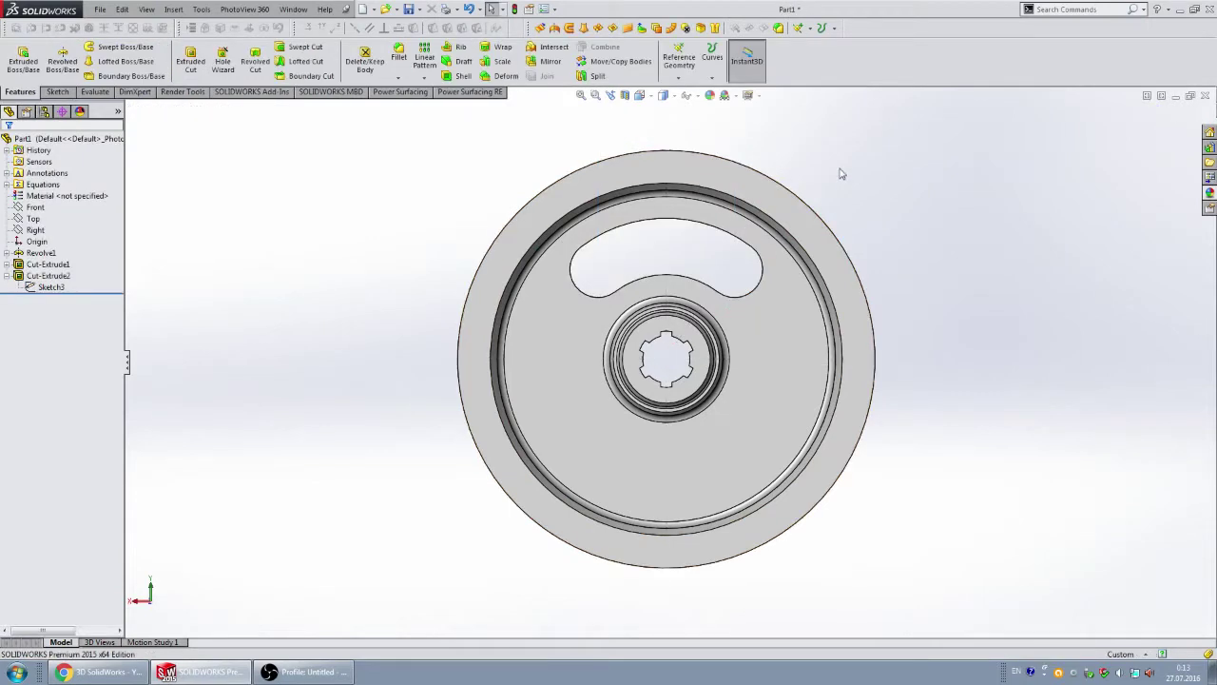
- Start a circular pattern using the rim's cylindrical face as the axis
{"action": "mouse_move", "coordinate": [840, 171]}
{"action": "middle_mouse_down"}
{"action": "mouse_move", "coordinate": [885, 184]}
{"action": "mouse_move", "coordinate": [869, 171]}
{"action": "middle_mouse_up"}
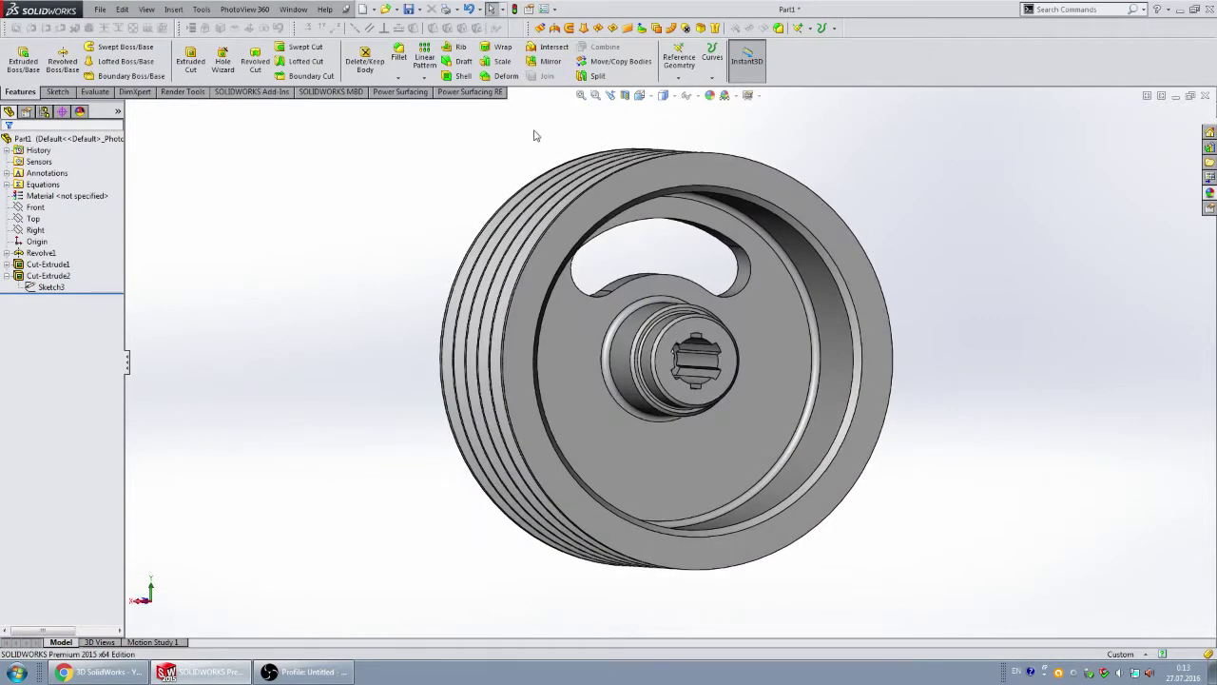
{"action": "left_click", "coordinate": [813, 271]}
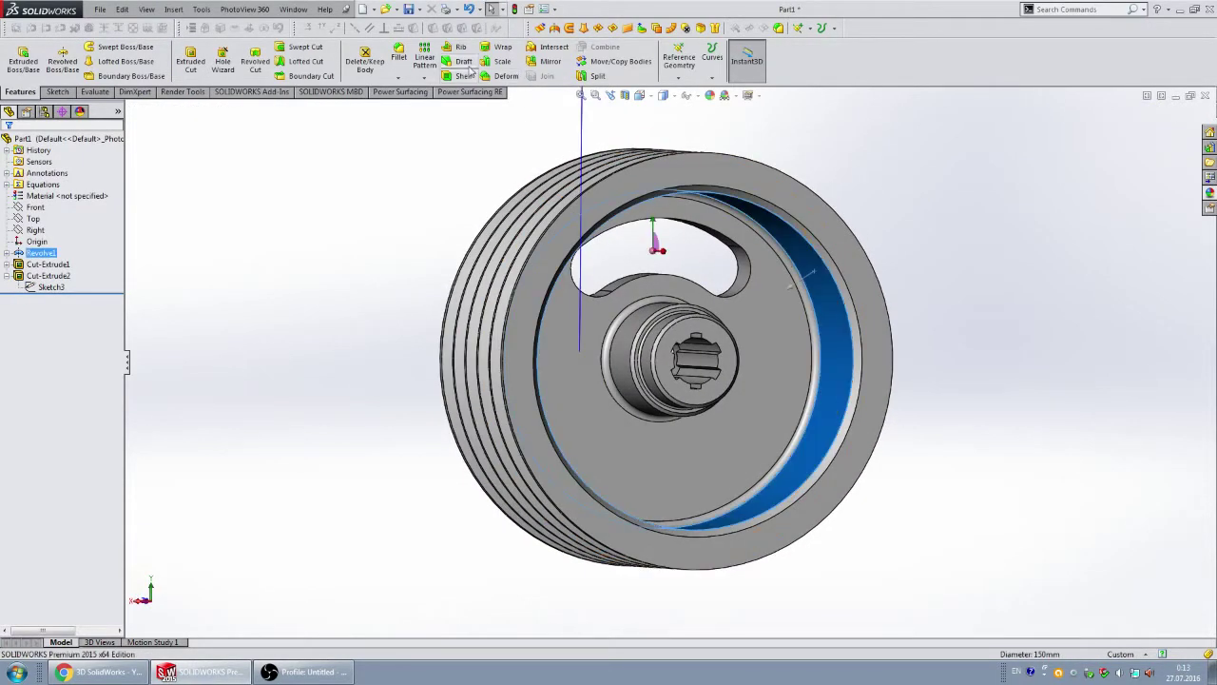
{"action": "left_click", "coordinate": [423, 82]}
{"action": "left_click", "coordinate": [439, 107]}
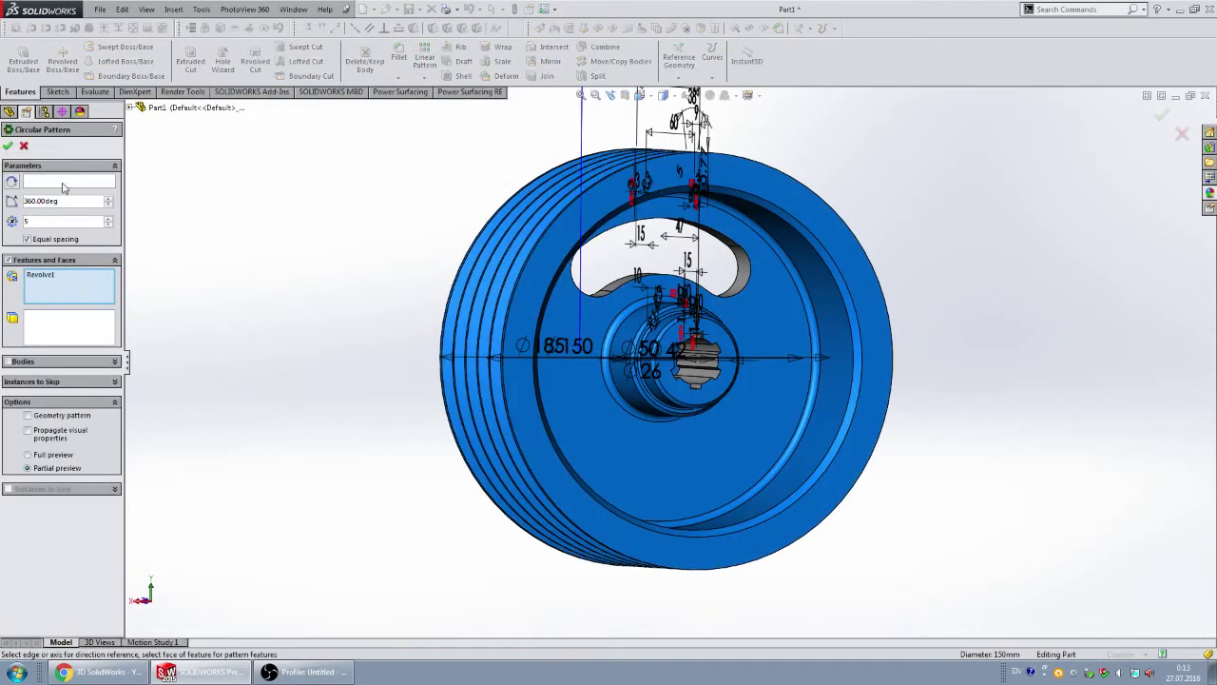
{"action": "left_click", "coordinate": [63, 188]}
{"action": "left_click", "coordinate": [53, 275]}
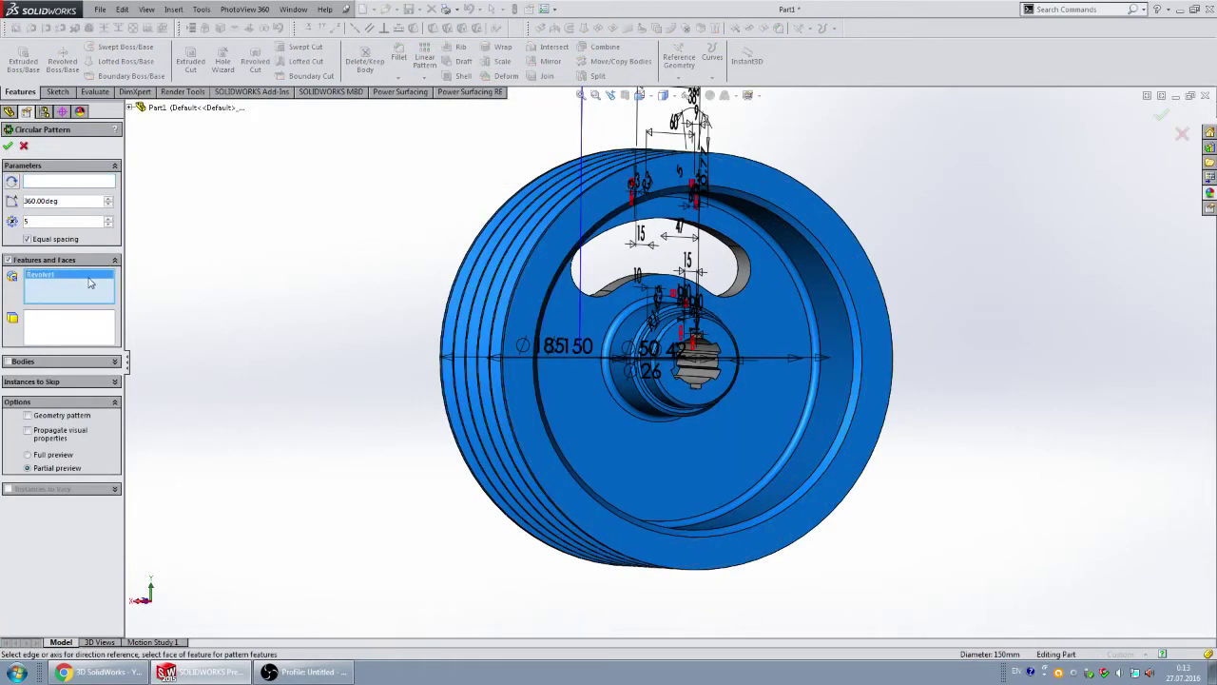
{"action": "left_click", "coordinate": [67, 184]}
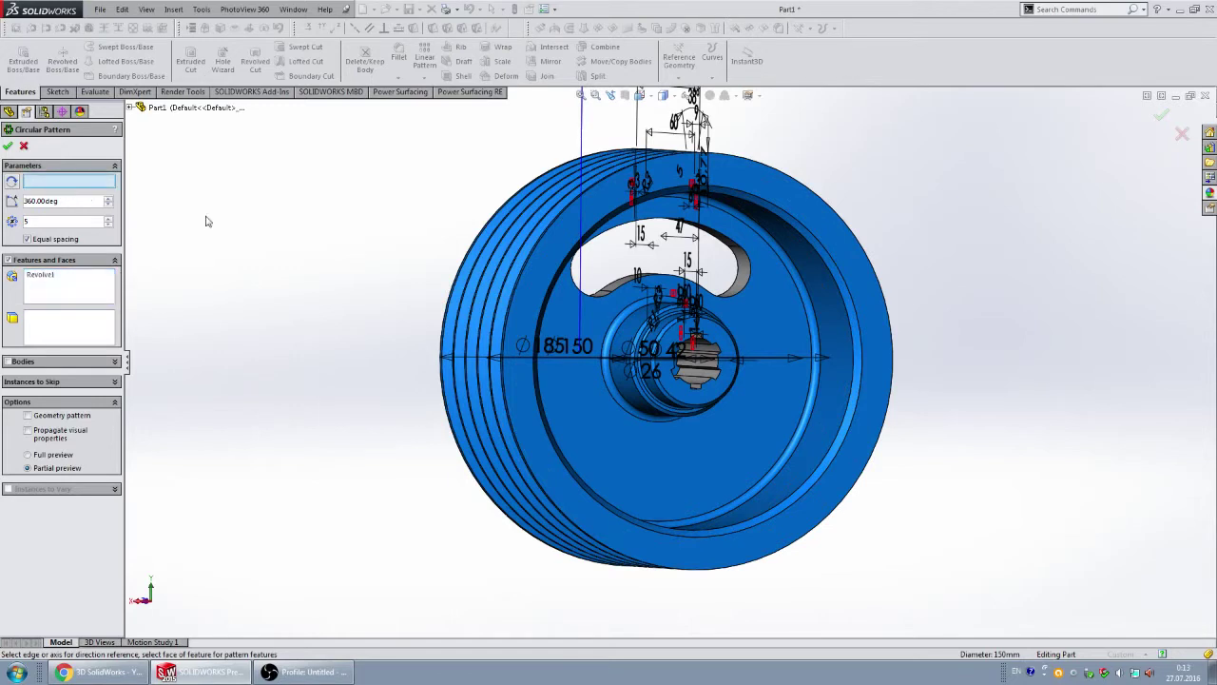
{"action": "left_click", "coordinate": [814, 288]}
- Add Cut-Extrude2 to the pattern, set 3 instances, and confirm CirPattern2
{"action": "left_click", "coordinate": [54, 279]}
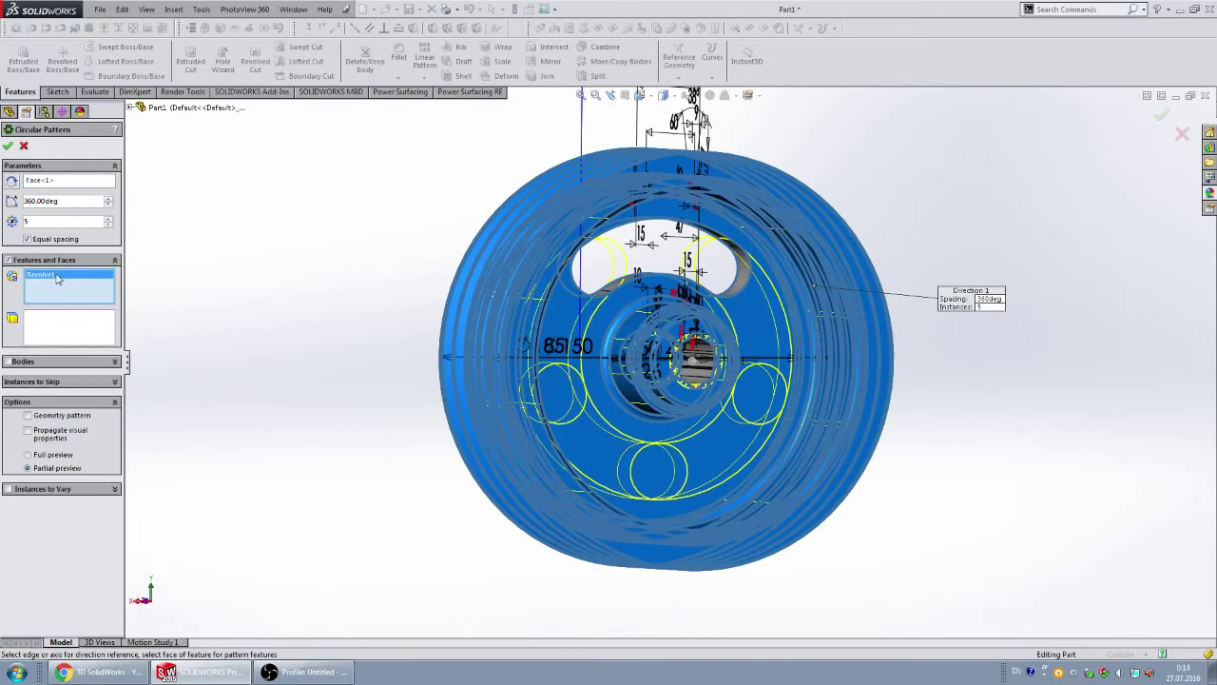
{"action": "left_click", "coordinate": [130, 109]}
{"action": "left_click", "coordinate": [181, 246]}
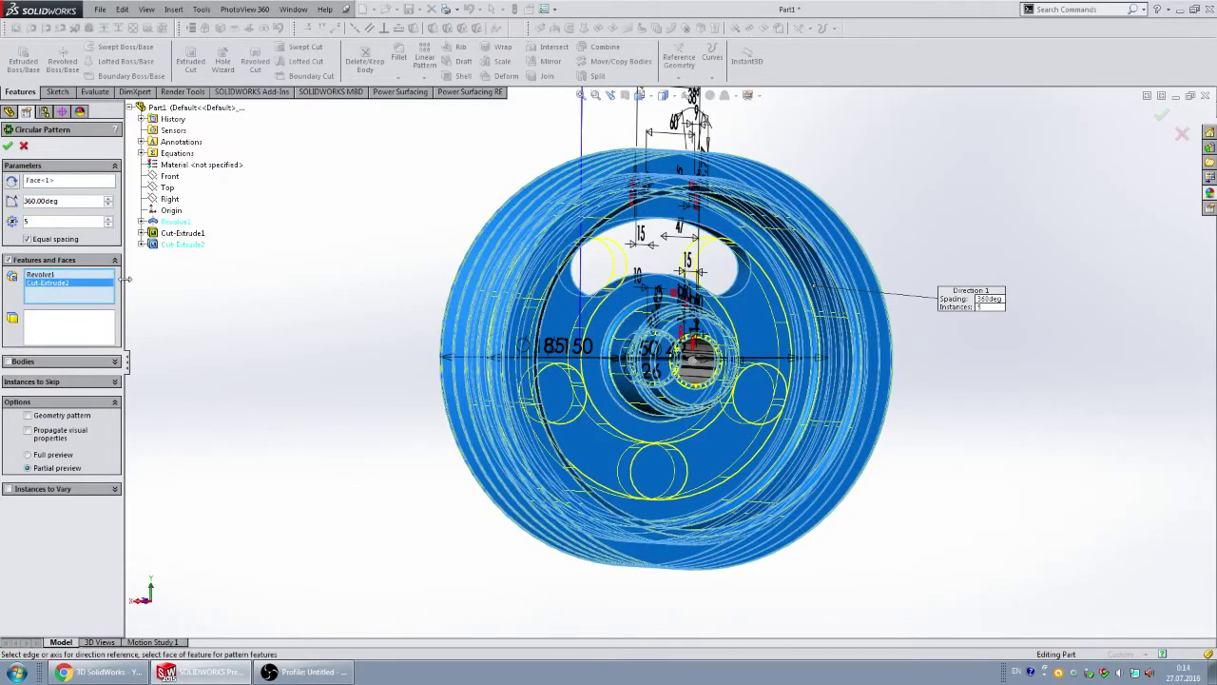
{"action": "left_click", "coordinate": [109, 226]}
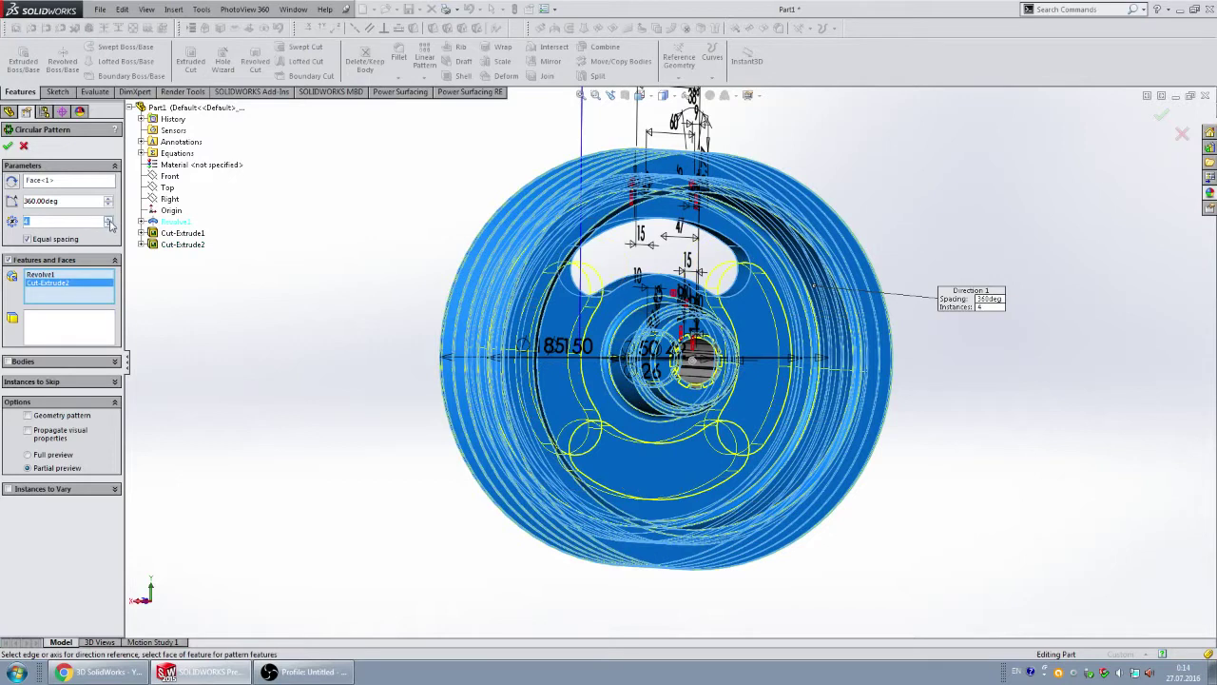
{"action": "left_click", "coordinate": [110, 226]}
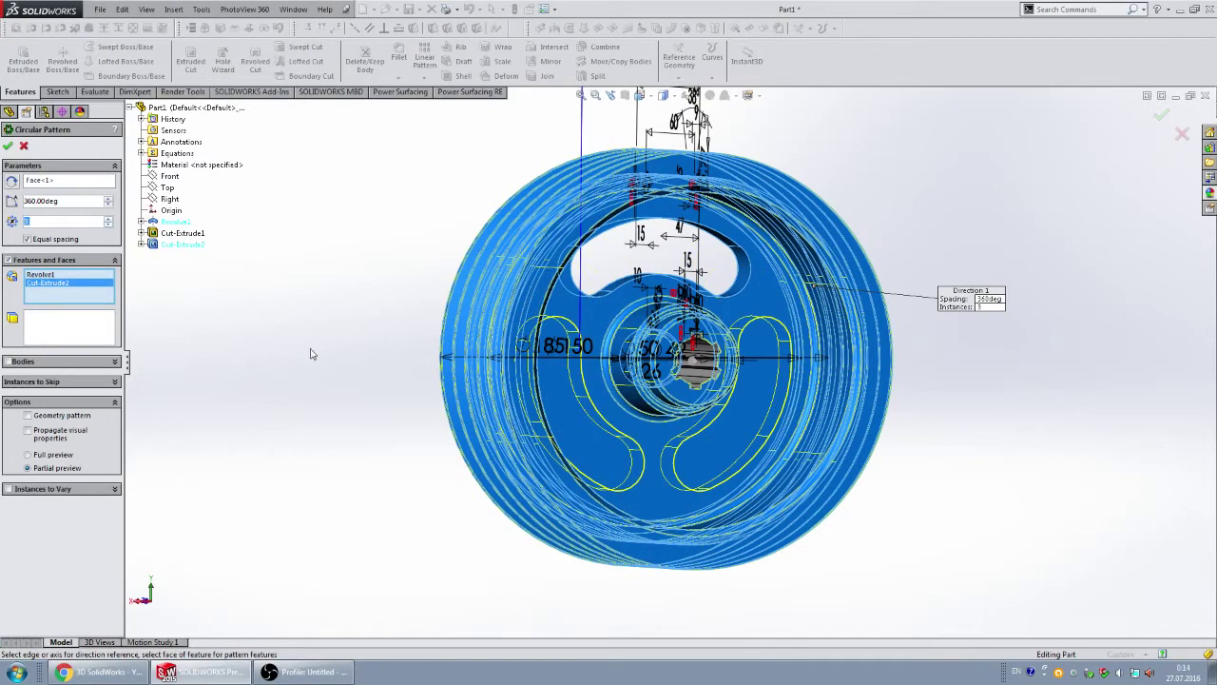
{"action": "mouse_move", "coordinate": [314, 352]}
{"action": "middle_mouse_down"}
{"action": "mouse_move", "coordinate": [440, 309]}
{"action": "mouse_move", "coordinate": [380, 285]}
{"action": "middle_mouse_up"}
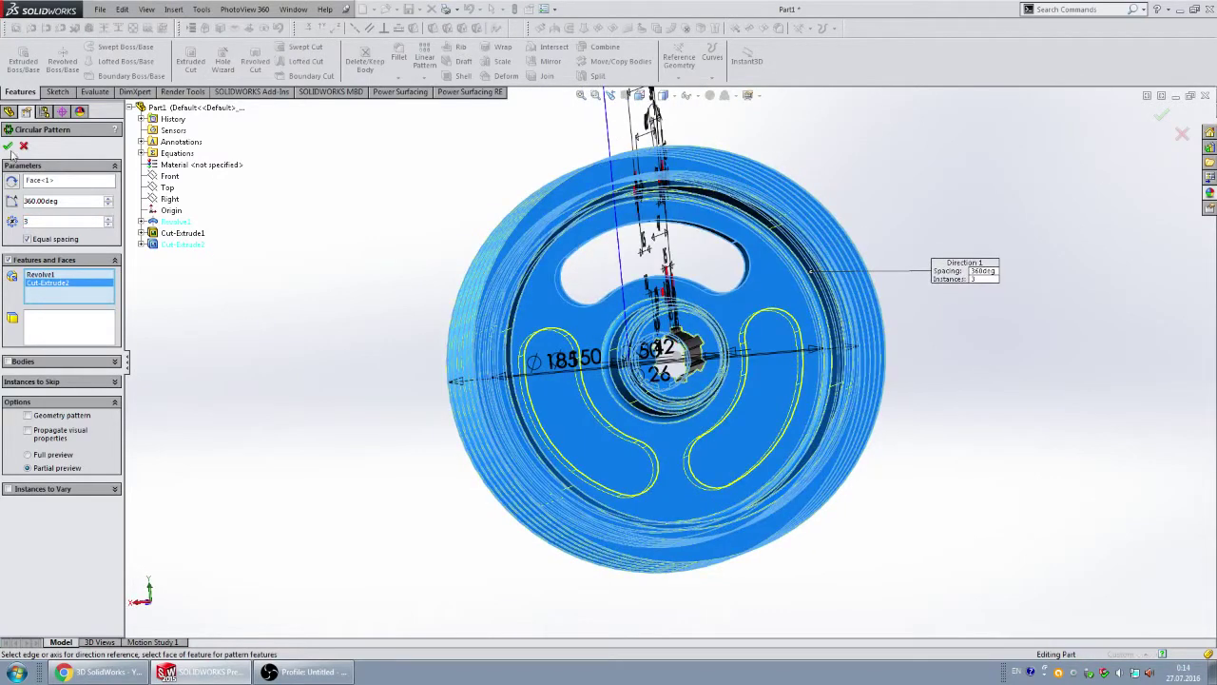
{"action": "left_click", "coordinate": [8, 146]}
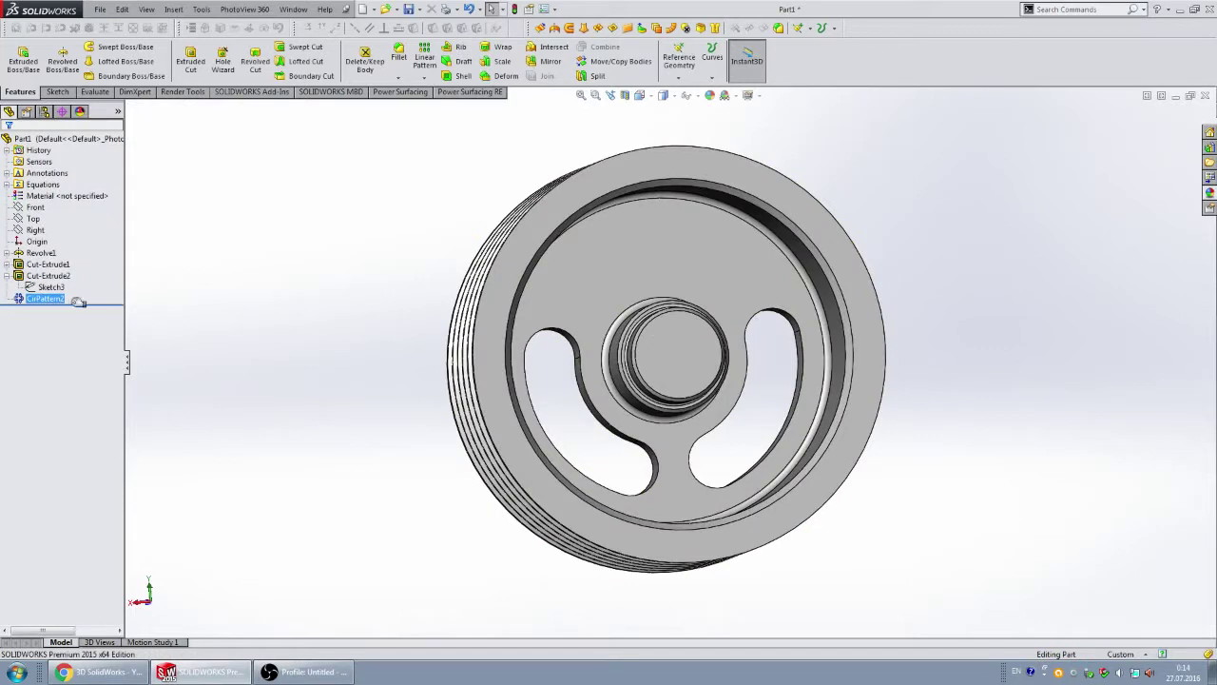
- Edit CirPattern2 to remove Revolve1, leaving only the slot cut patterned
{"action": "right_click", "coordinate": [42, 299]}
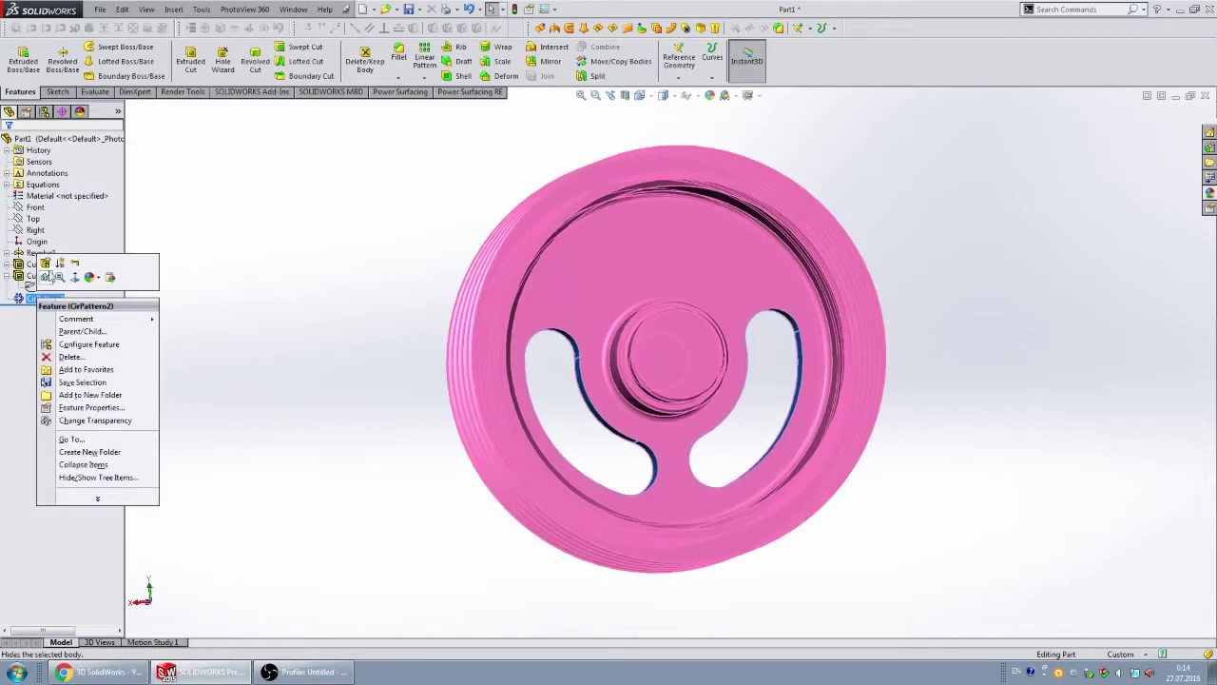
{"action": "left_click", "coordinate": [121, 321]}
{"action": "left_click", "coordinate": [43, 276]}
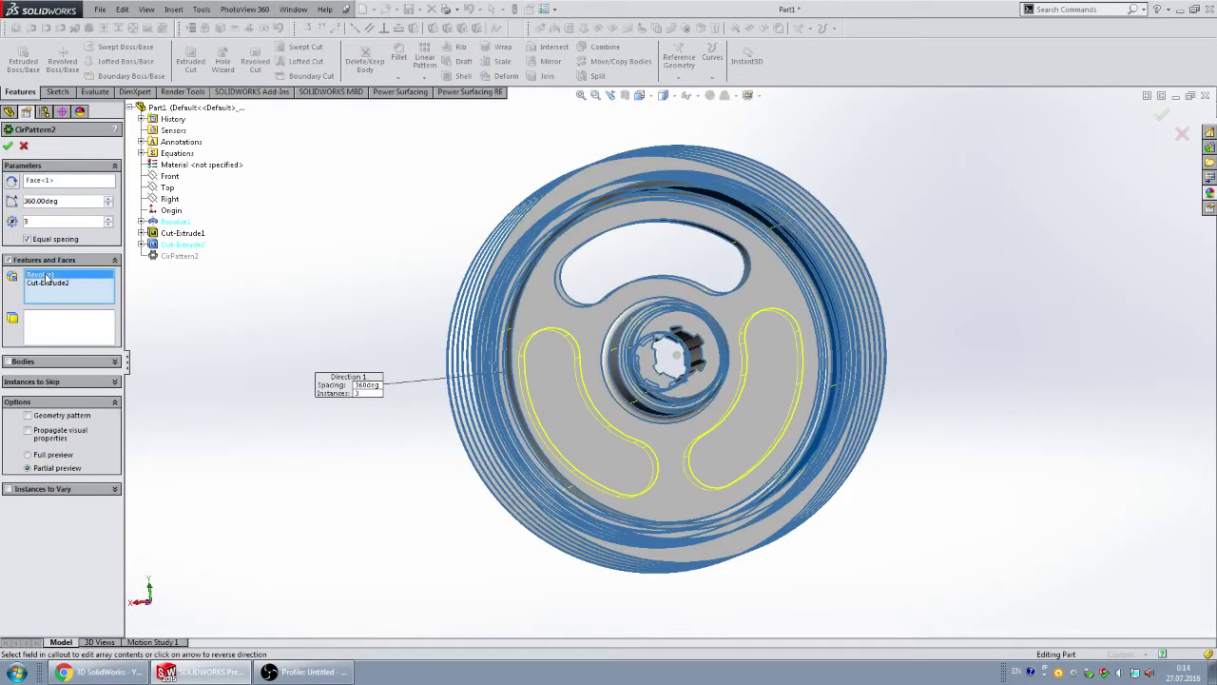
{"action": "key", "text": "Delete"}
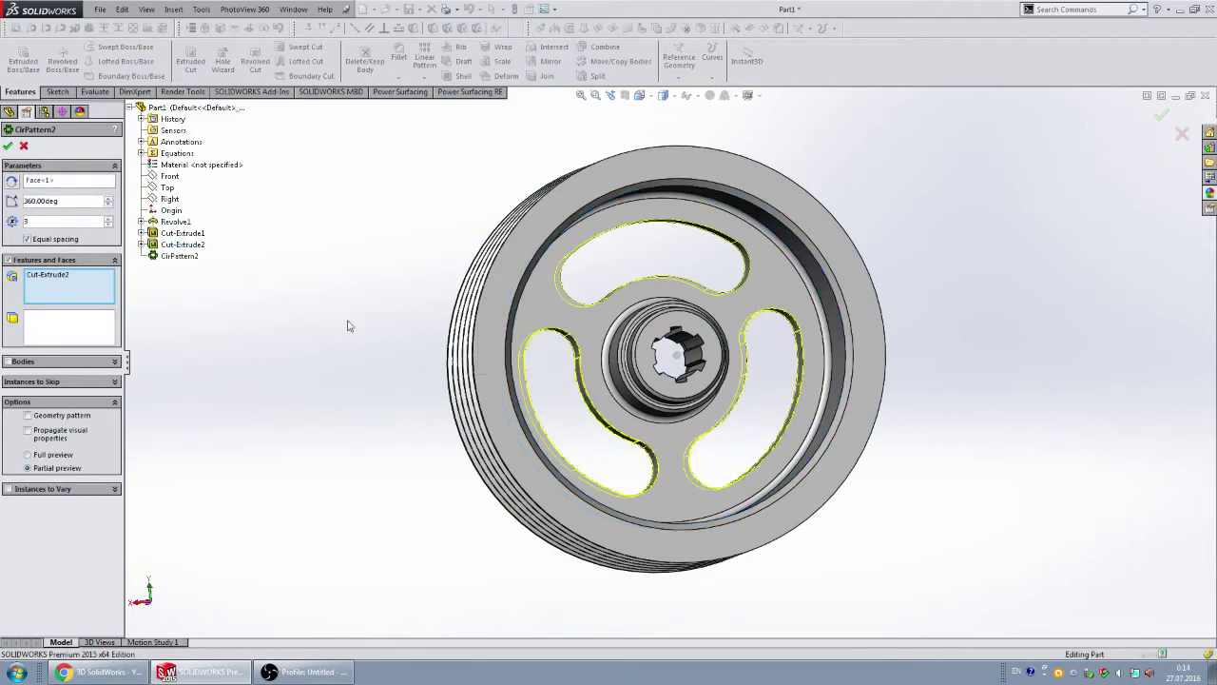
{"action": "mouse_move", "coordinate": [543, 326]}
{"action": "middle_mouse_down"}
{"action": "mouse_move", "coordinate": [358, 348]}
{"action": "mouse_move", "coordinate": [247, 343]}
{"action": "mouse_move", "coordinate": [361, 358]}
{"action": "mouse_move", "coordinate": [557, 332]}
{"action": "mouse_move", "coordinate": [558, 137]}
{"action": "middle_mouse_up"}
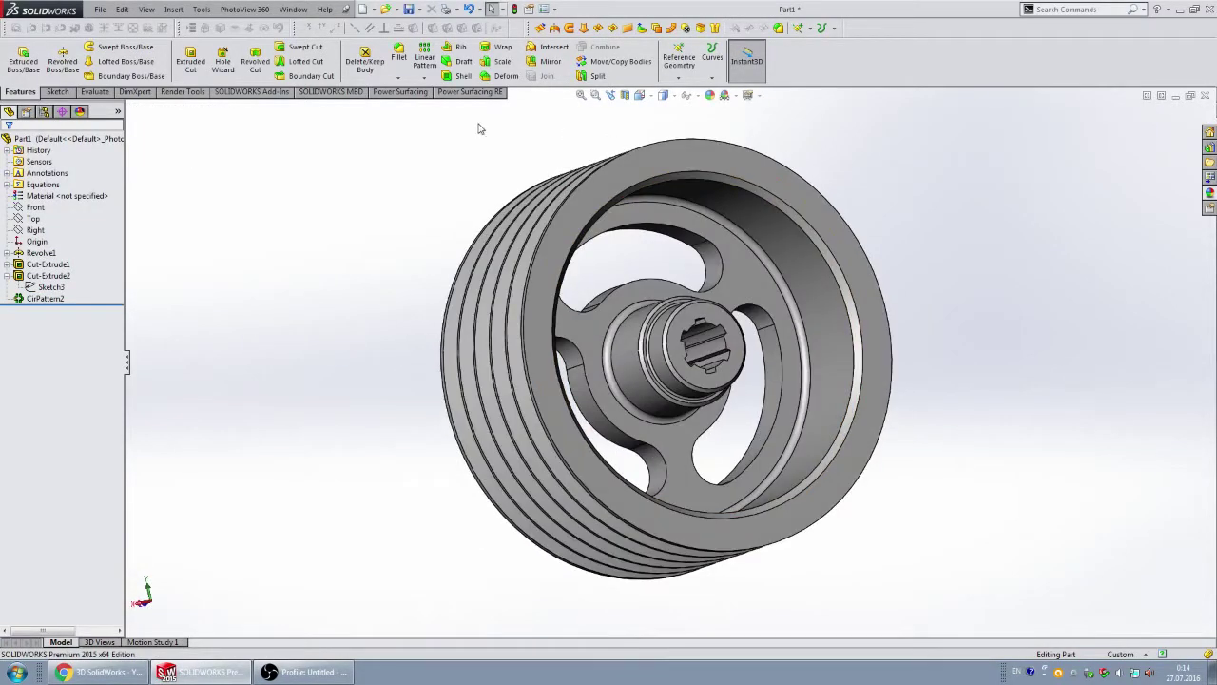
- Fillet the first slot's edge and faces with a 5 mm radius
{"action": "left_click", "coordinate": [399, 55]}
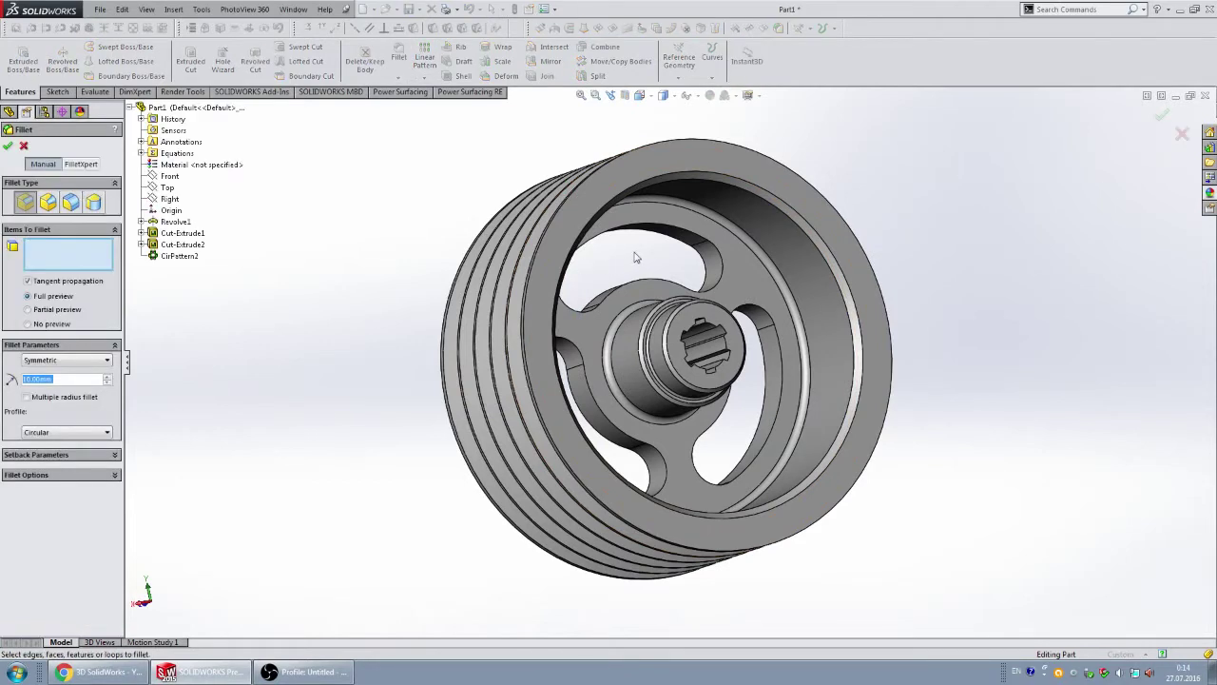
{"action": "left_click", "coordinate": [704, 245]}
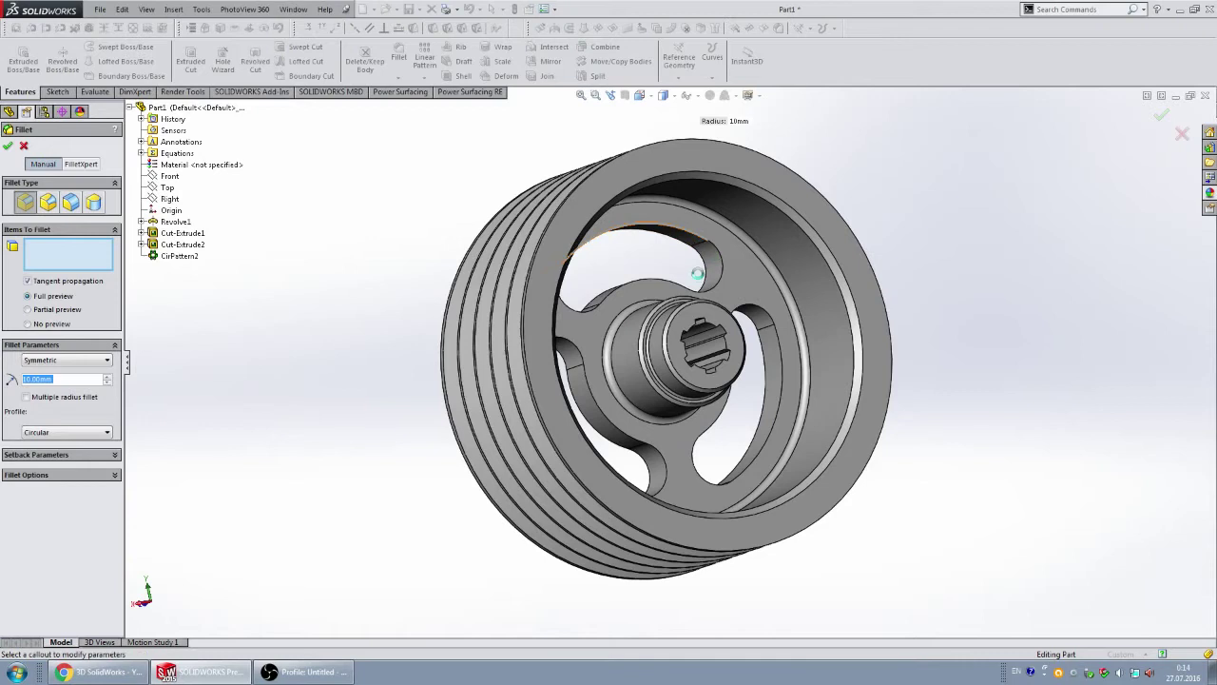
{"action": "scroll", "coordinate": [708, 266], "scroll_direction": "down", "scroll_amount": 3}
{"action": "scroll", "coordinate": [671, 261], "scroll_direction": "down", "scroll_amount": 2}
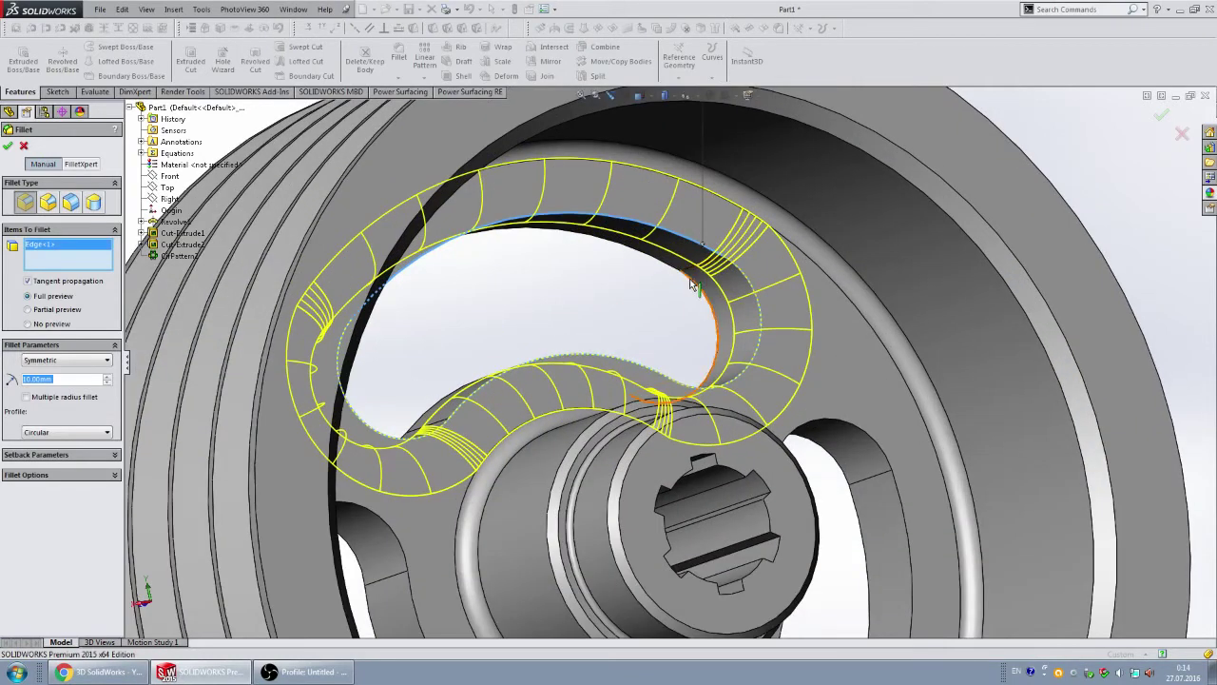
{"action": "left_click", "coordinate": [668, 261]}
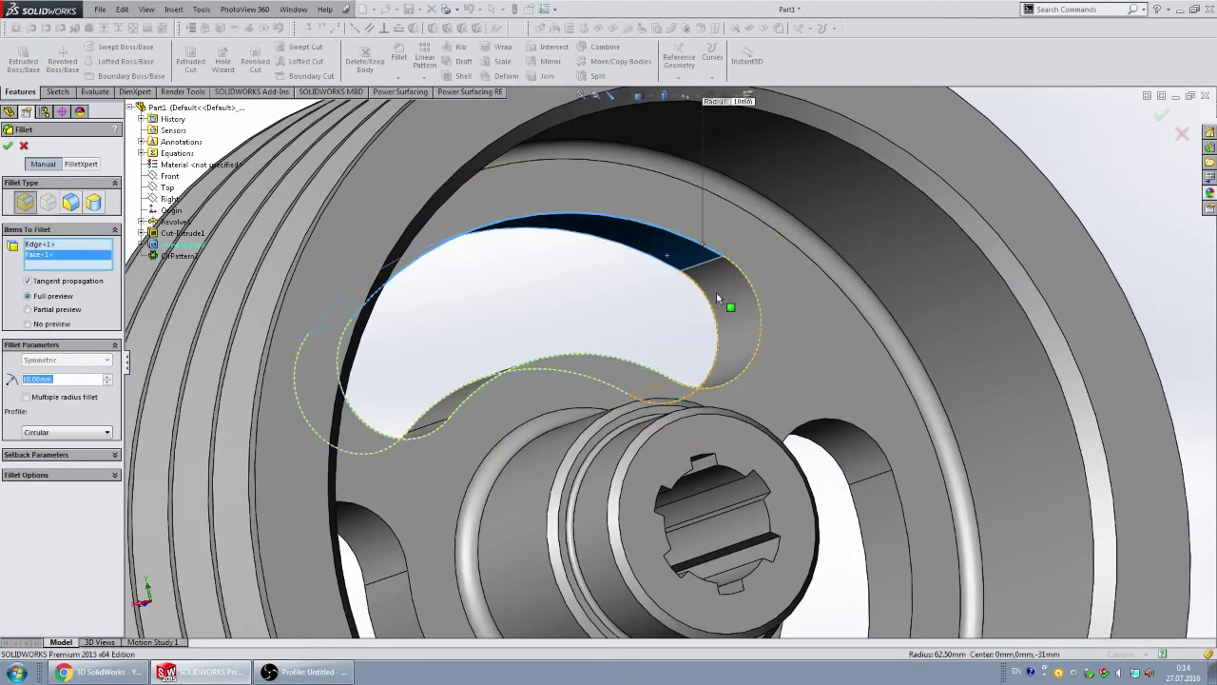
{"action": "left_click", "coordinate": [716, 294]}
{"action": "middle_click_drag", "start_coordinate": [675, 327], "coordinate": [625, 337]}
{"action": "left_click", "coordinate": [624, 337]}
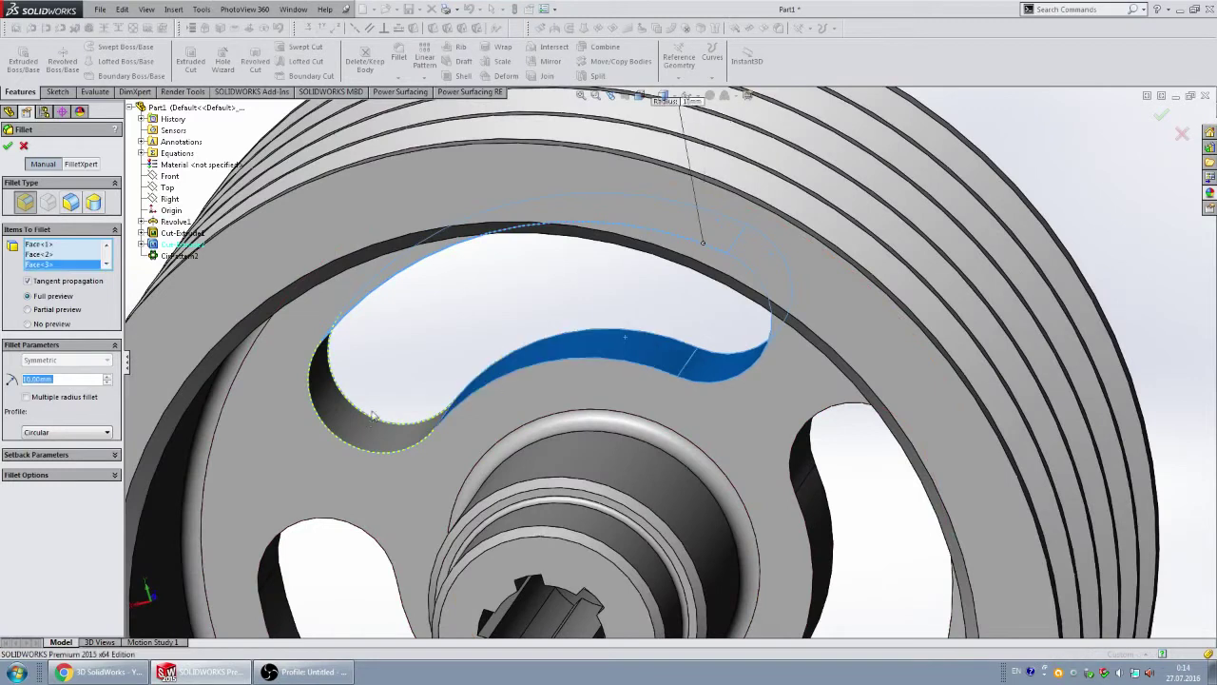
{"action": "left_click", "coordinate": [372, 415]}
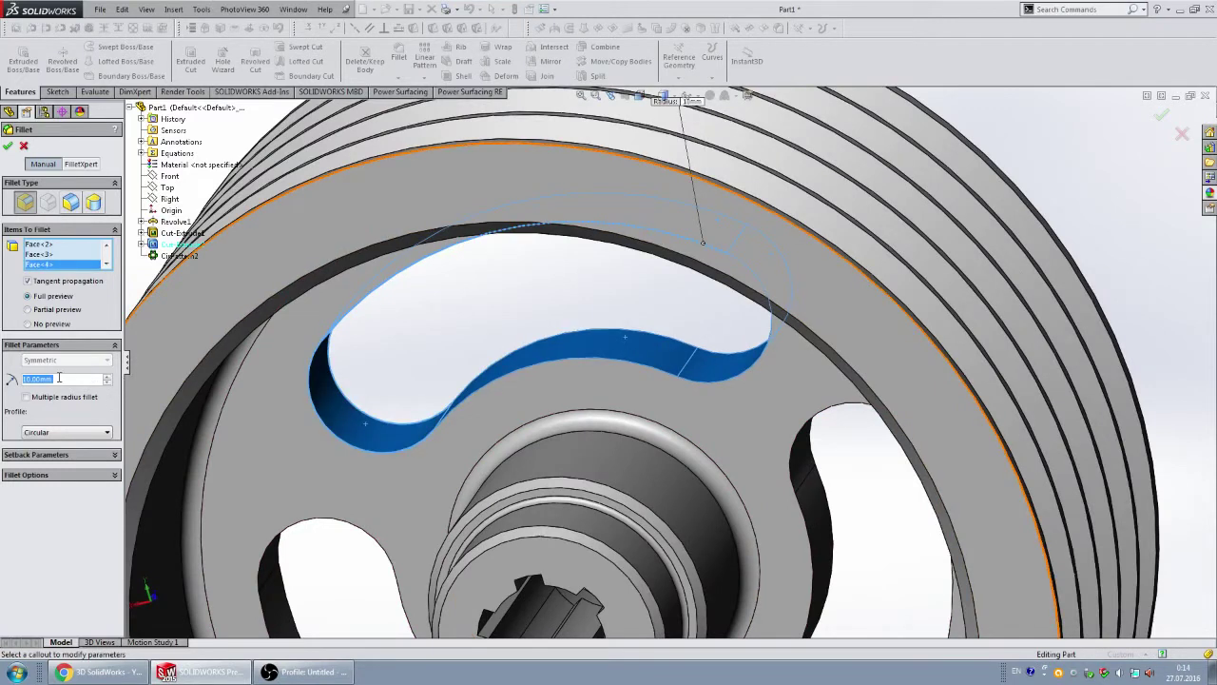
{"action": "type", "text": "5"}
{"action": "key", "text": "Return"}
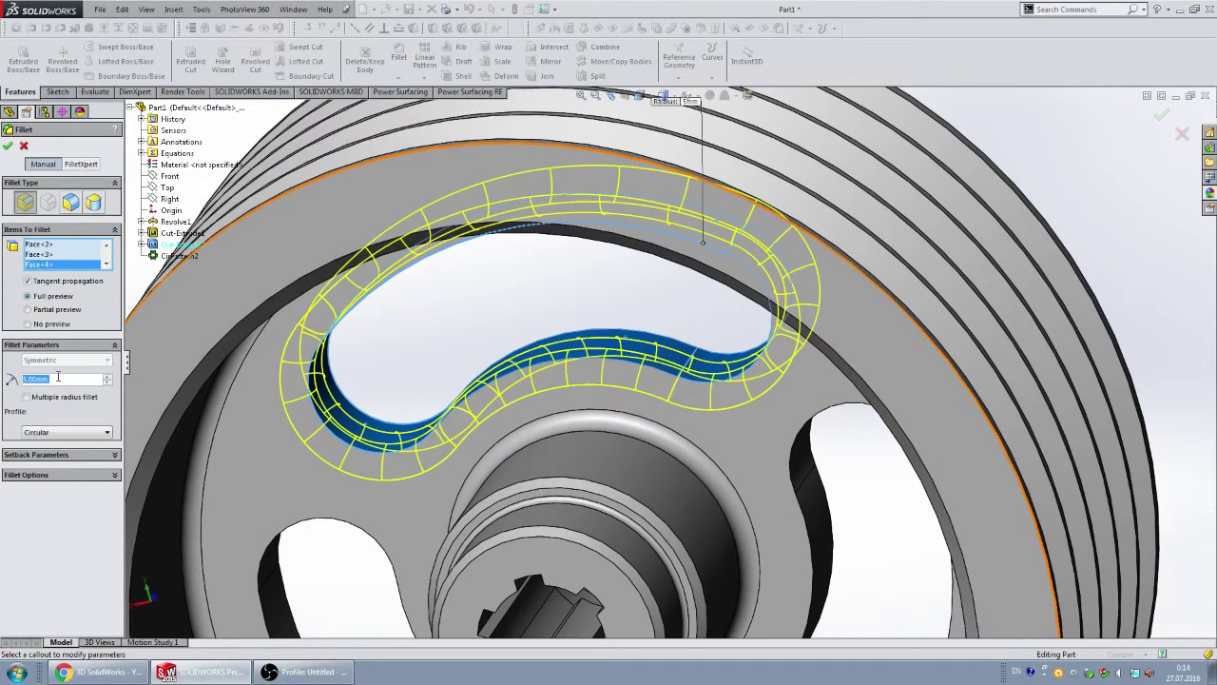
- Add the second and third slots' faces to the 5 mm fillet and confirm
{"action": "middle_click_drag", "start_coordinate": [368, 345], "coordinate": [423, 344]}
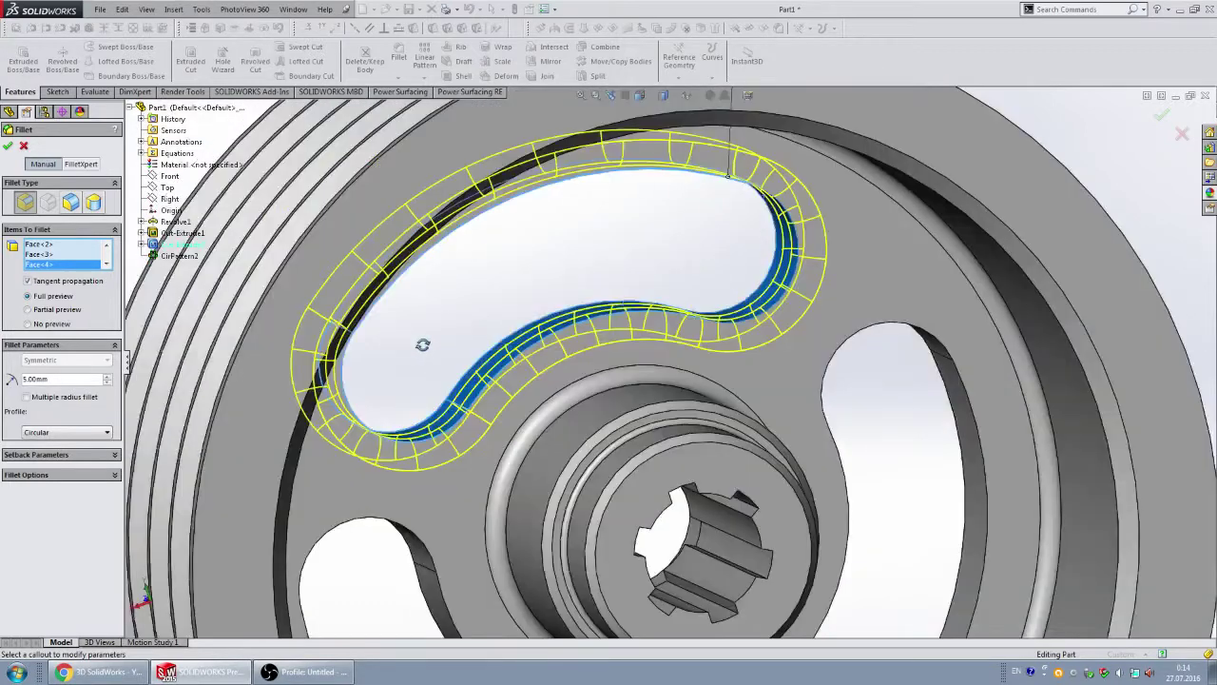
{"action": "scroll", "coordinate": [422, 344], "scroll_direction": "up", "scroll_amount": 5}
{"action": "scroll", "coordinate": [739, 405], "scroll_direction": "up", "scroll_amount": 2}
{"action": "scroll", "coordinate": [739, 405], "scroll_direction": "down", "scroll_amount": 3}
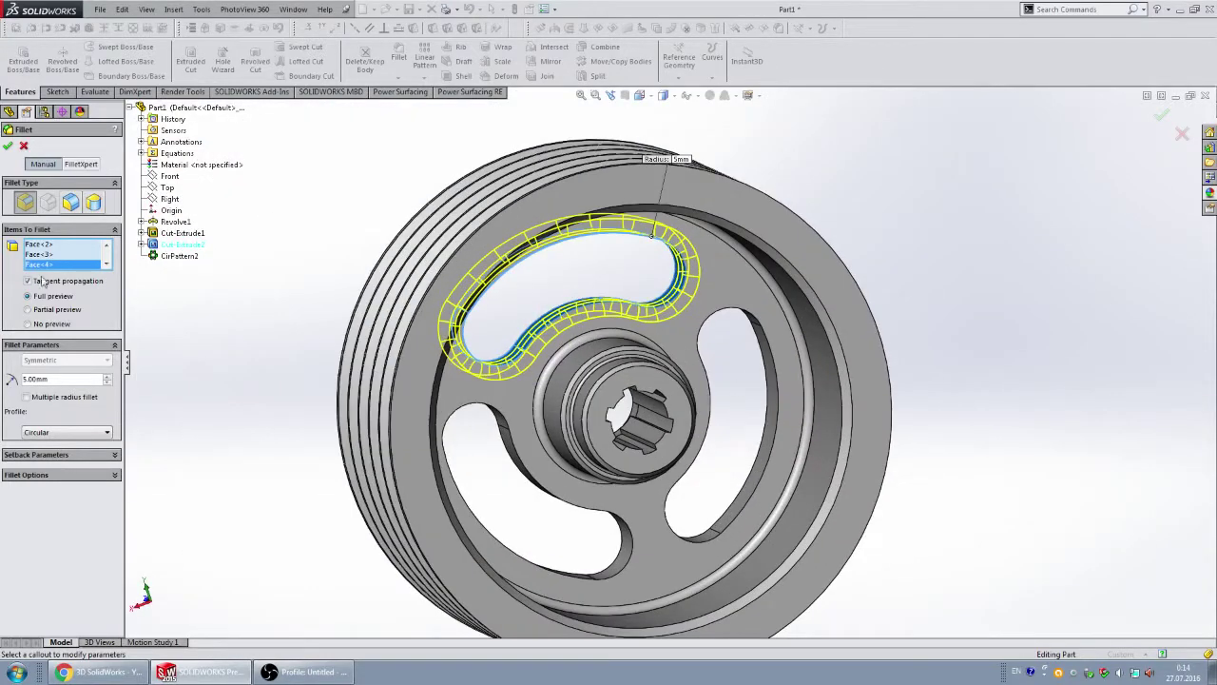
{"action": "middle_click_drag", "start_coordinate": [810, 361], "coordinate": [766, 286]}
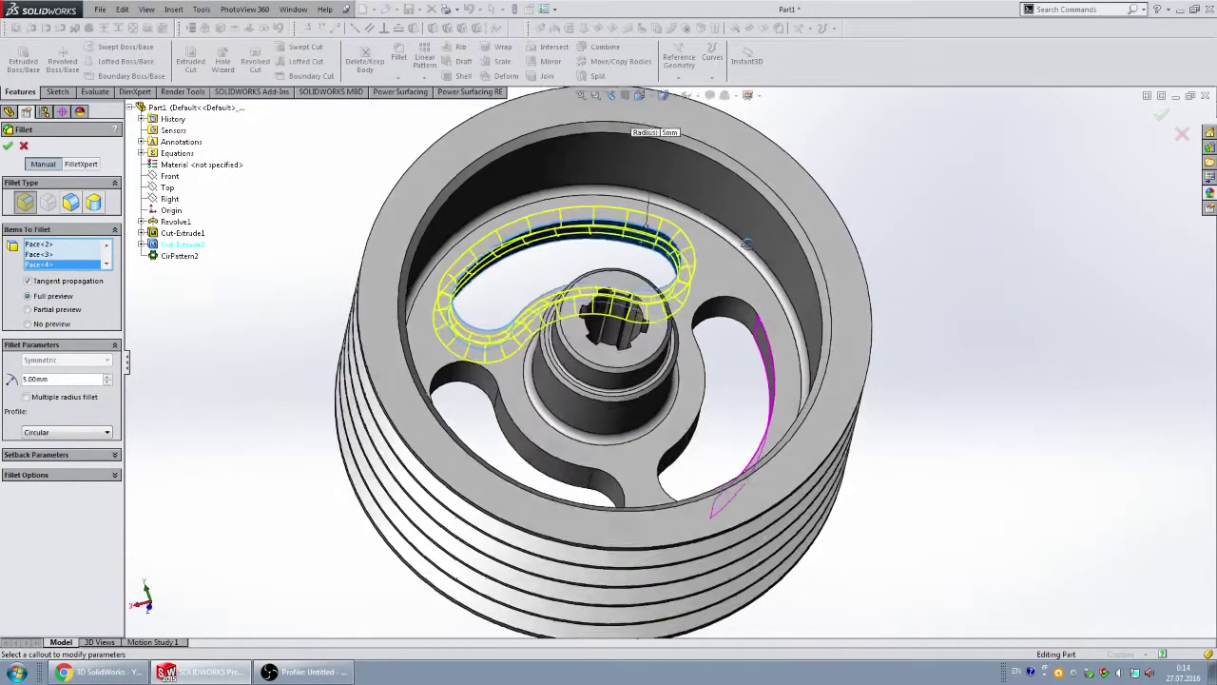
{"action": "scroll", "coordinate": [767, 287], "scroll_direction": "down", "scroll_amount": 3}
{"action": "left_click", "coordinate": [742, 312]}
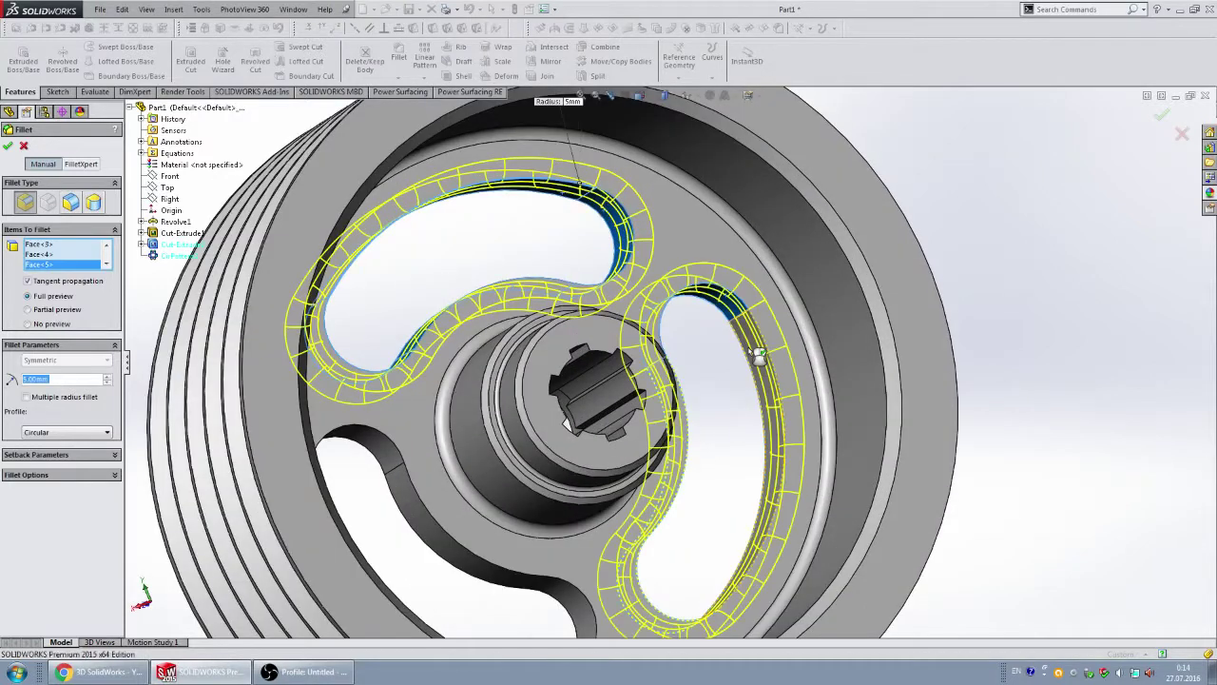
{"action": "mouse_move", "coordinate": [732, 394]}
{"action": "middle_mouse_down"}
{"action": "mouse_move", "coordinate": [712, 475]}
{"action": "mouse_move", "coordinate": [467, 473]}
{"action": "middle_mouse_up"}
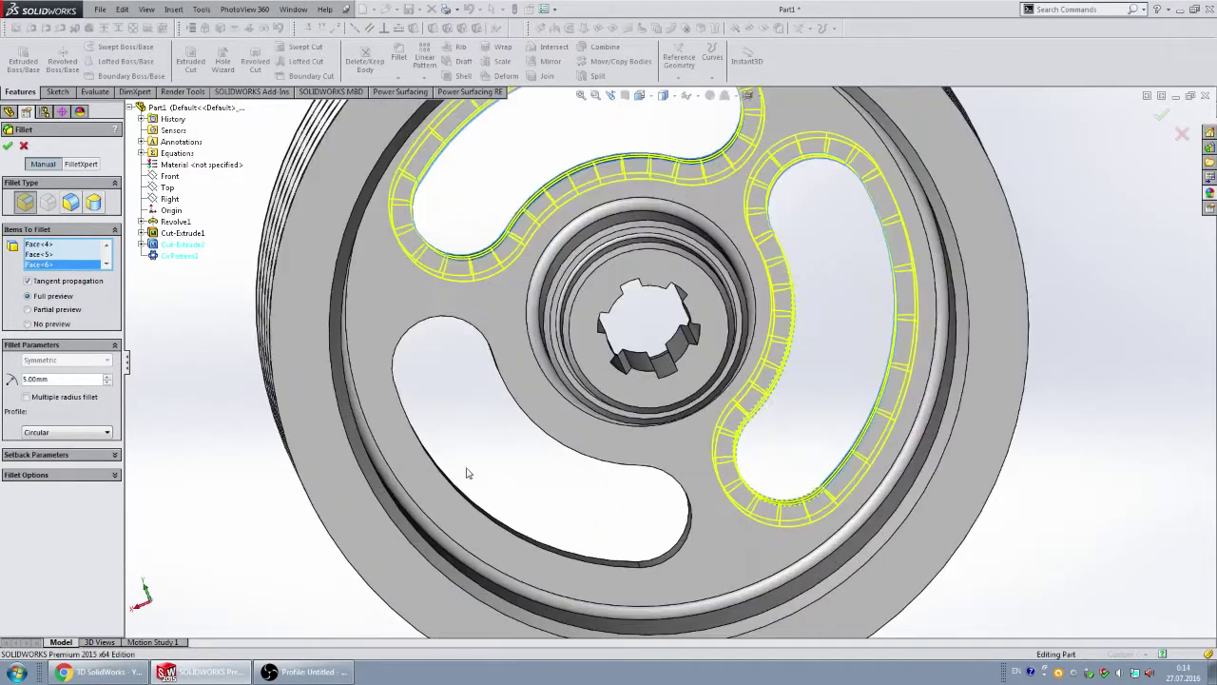
{"action": "middle_click_drag", "start_coordinate": [416, 403], "coordinate": [416, 364]}
{"action": "left_click", "coordinate": [444, 434]}
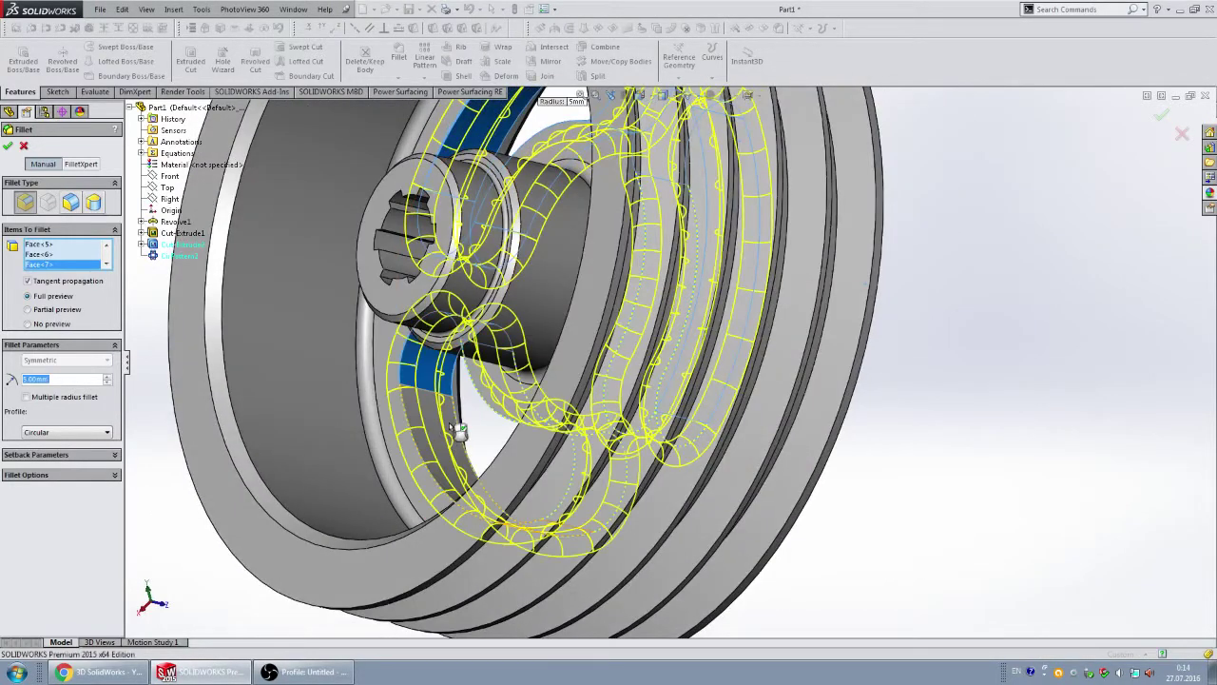
{"action": "middle_click_drag", "start_coordinate": [459, 428], "coordinate": [494, 434]}
{"action": "key", "text": "f"}
{"action": "left_click", "coordinate": [8, 146]}
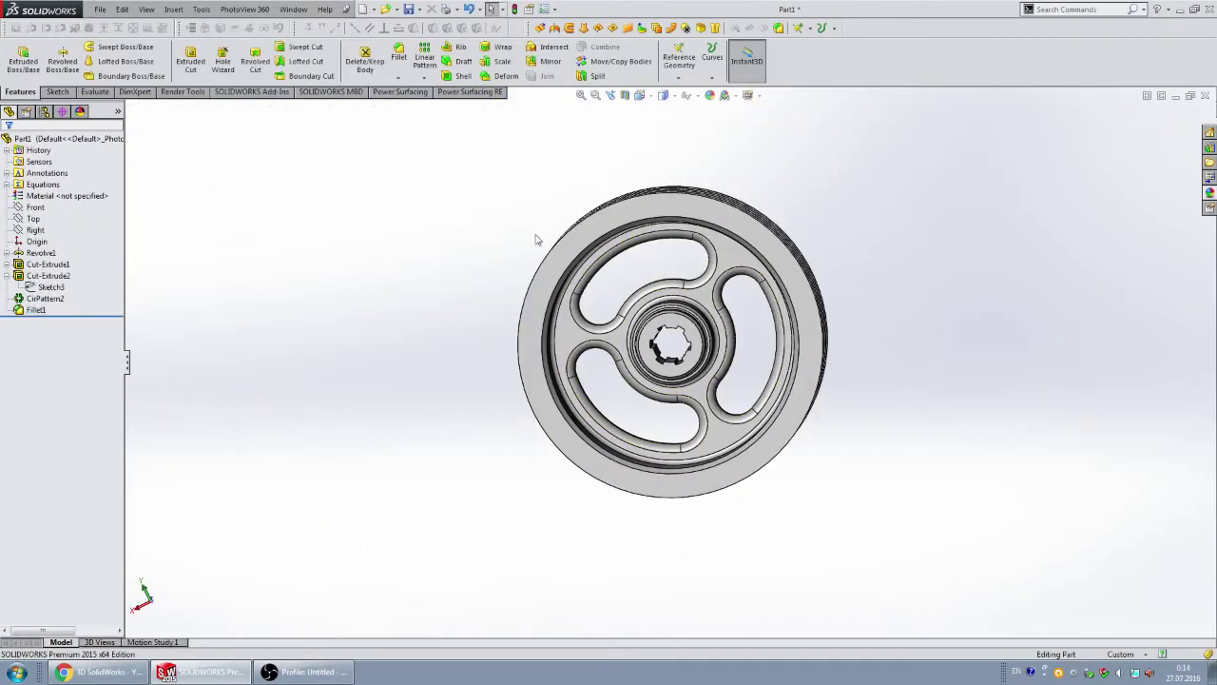
- Switch the display style from Shaded With Edges to plain Shaded
{"action": "mouse_move", "coordinate": [535, 238]}
{"action": "middle_mouse_down"}
{"action": "mouse_move", "coordinate": [301, 294]}
{"action": "mouse_move", "coordinate": [378, 247]}
{"action": "mouse_move", "coordinate": [516, 275]}
{"action": "mouse_move", "coordinate": [540, 190]}
{"action": "mouse_move", "coordinate": [533, 217]}
{"action": "mouse_move", "coordinate": [578, 259]}
{"action": "mouse_move", "coordinate": [654, 130]}
{"action": "middle_mouse_up"}
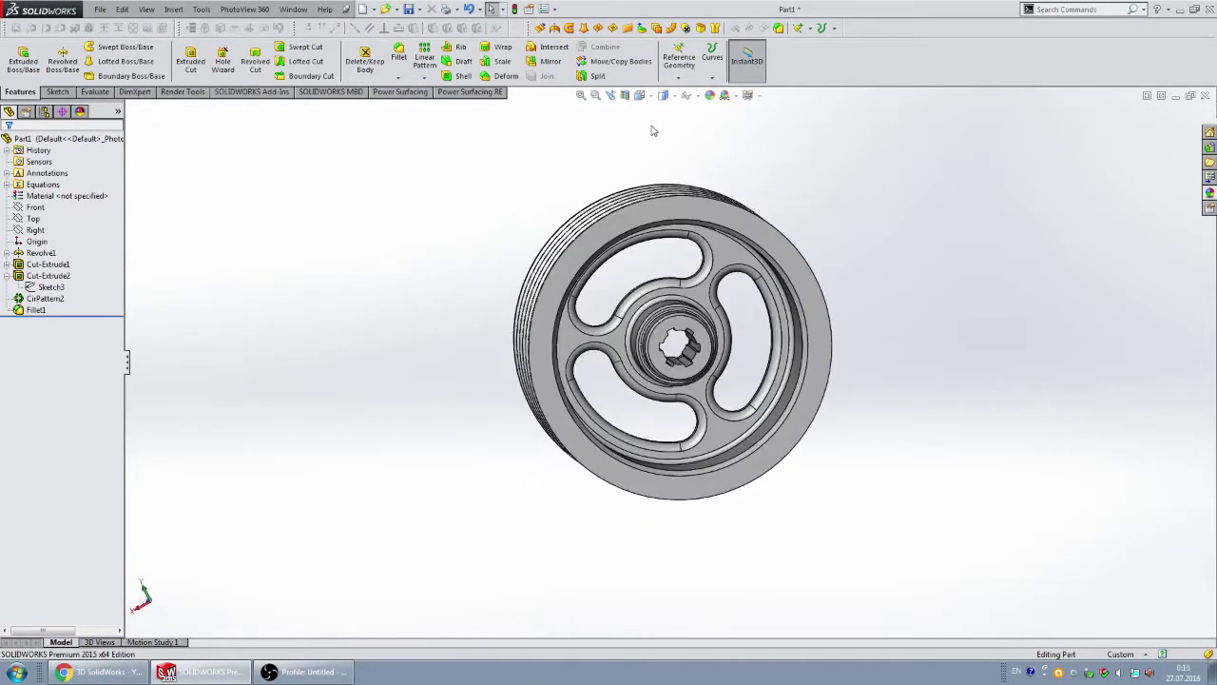
{"action": "left_click", "coordinate": [670, 97]}
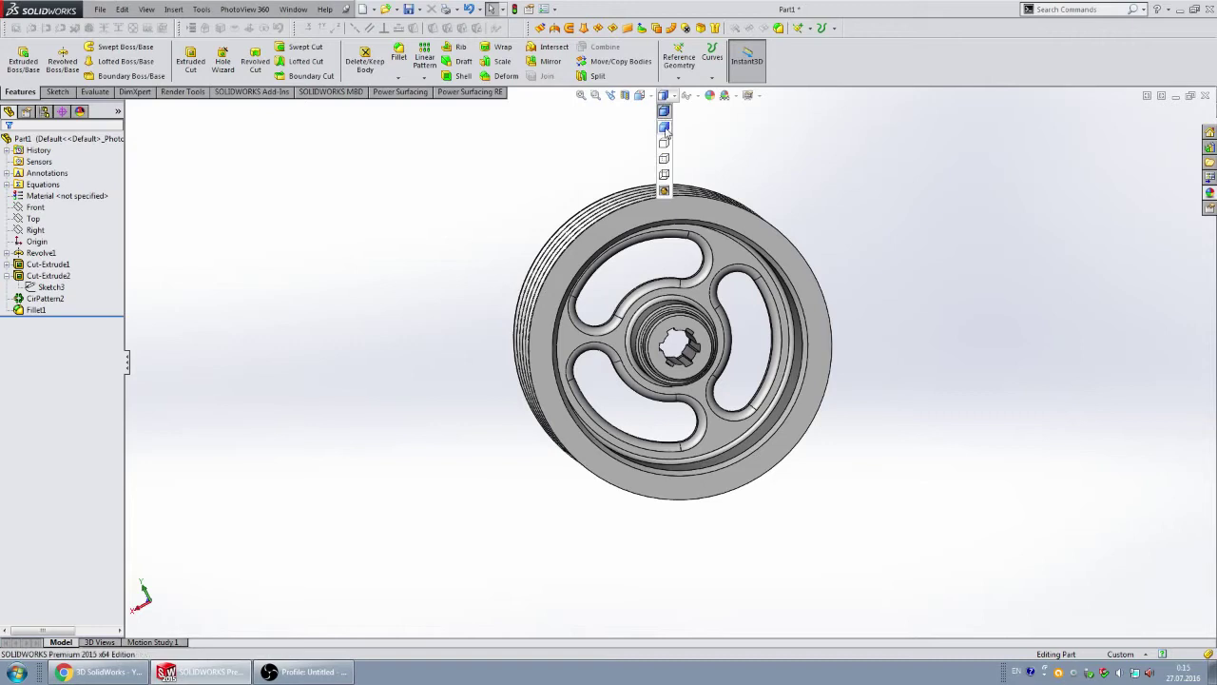
{"action": "left_click", "coordinate": [665, 127]}
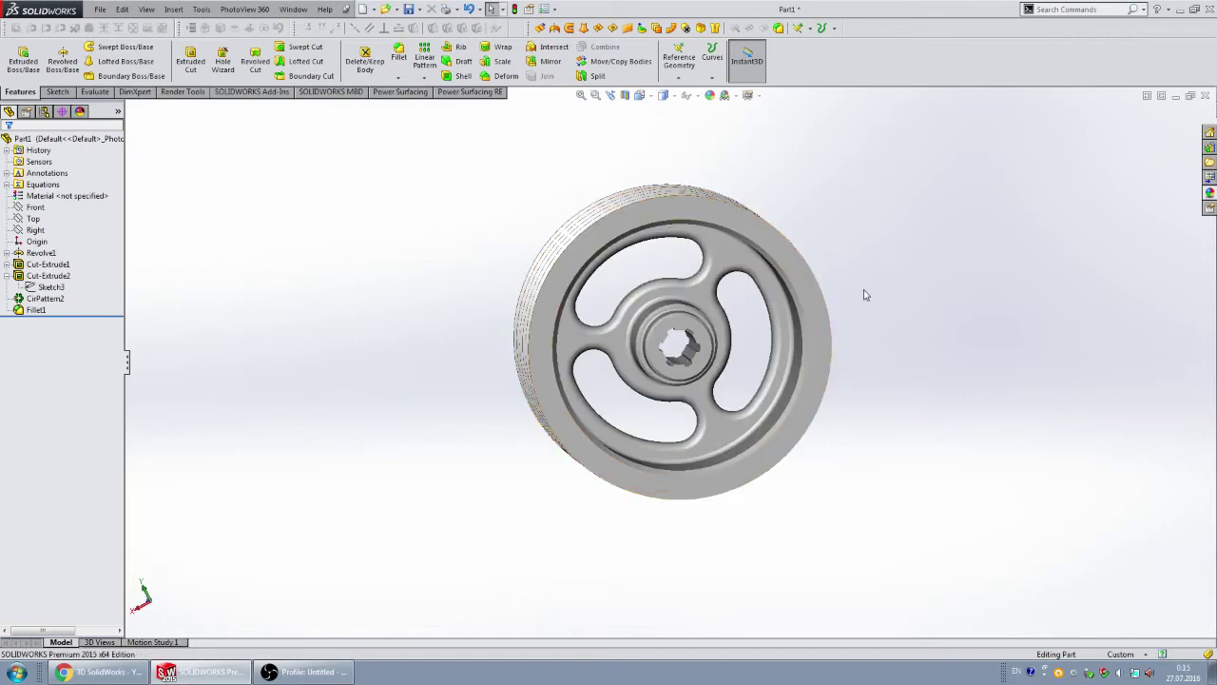
{"action": "mouse_move", "coordinate": [865, 294]}
{"action": "middle_mouse_down"}
{"action": "mouse_move", "coordinate": [843, 220]}
{"action": "mouse_move", "coordinate": [891, 288]}
{"action": "mouse_move", "coordinate": [861, 299]}
{"action": "mouse_move", "coordinate": [847, 324]}
{"action": "middle_mouse_up"}
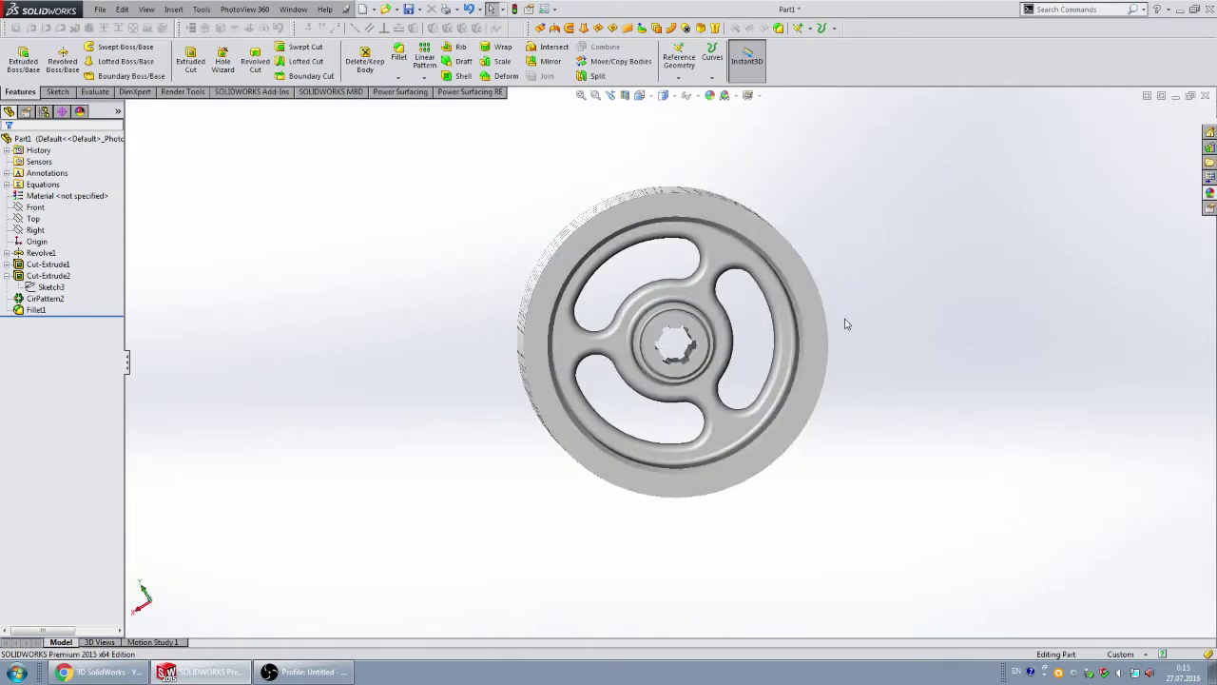
{"action": "left_click", "coordinate": [42, 287]}
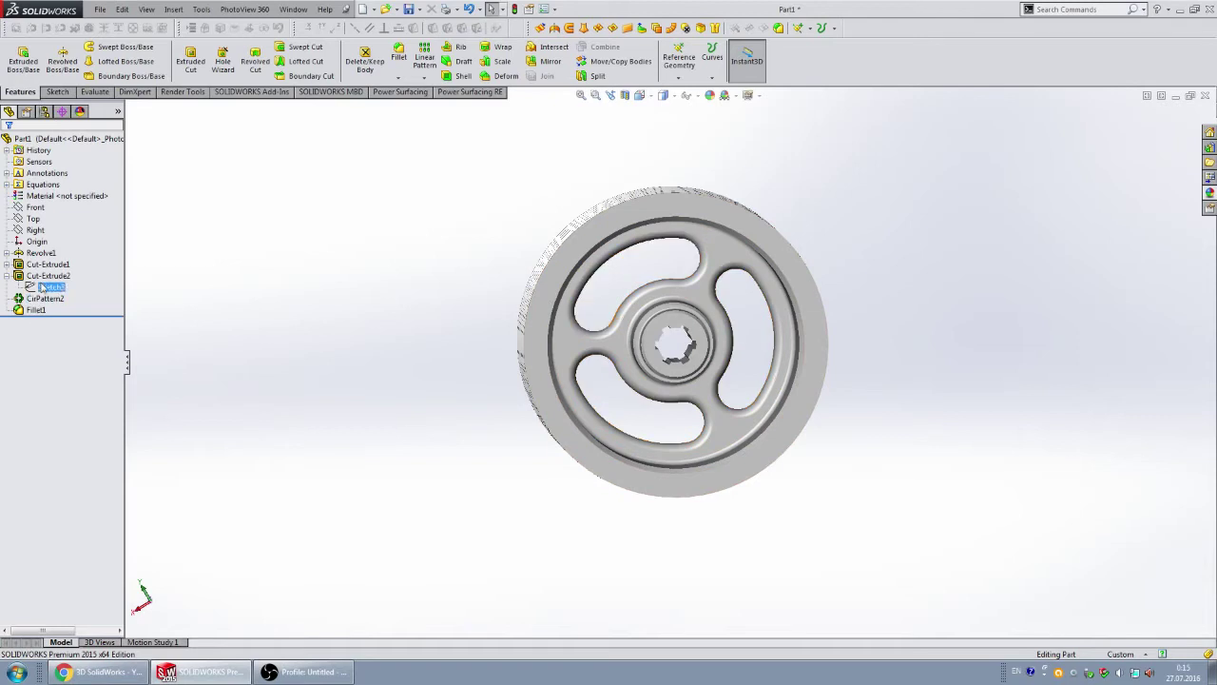
- Change Cut-Extrude2's 65 slot dimension to 60 and rebuild the pulley
{"action": "left_click", "coordinate": [43, 282]}
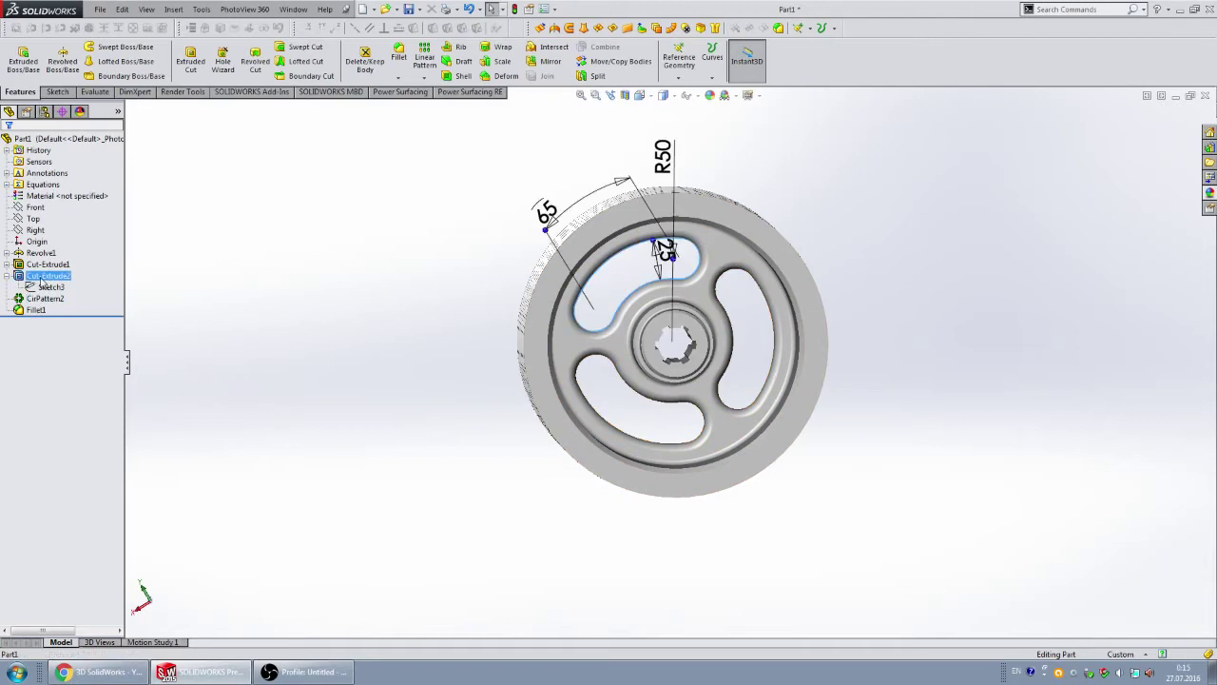
{"action": "double_click", "coordinate": [547, 211]}
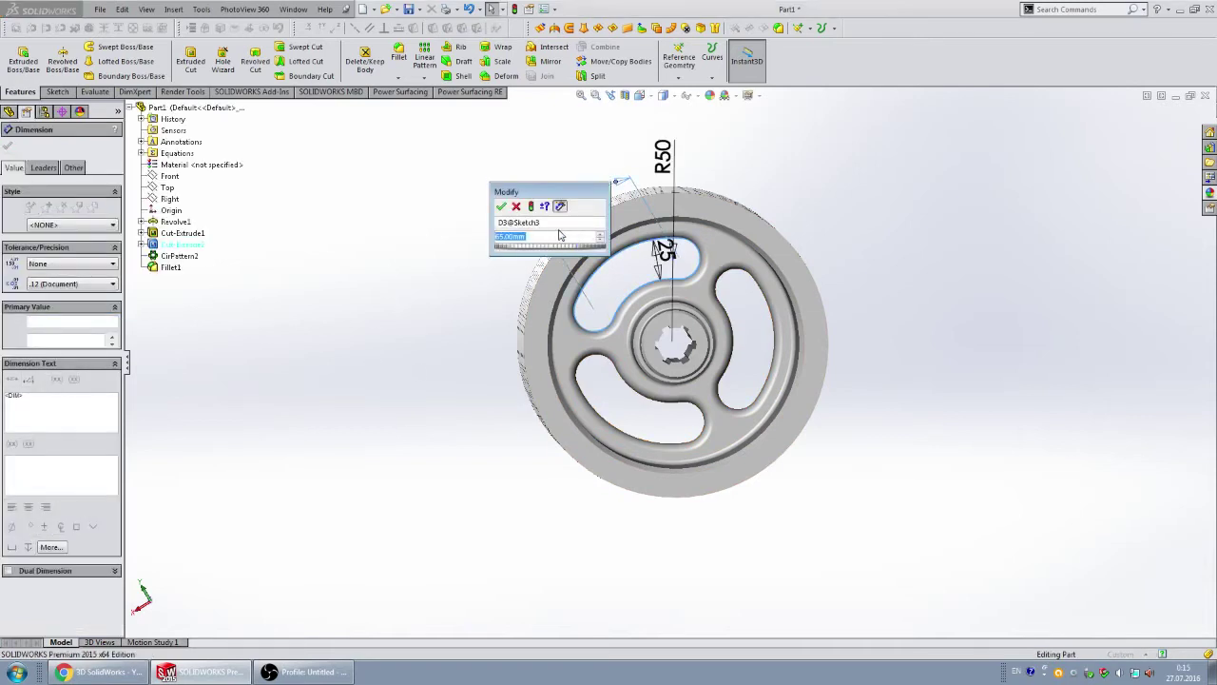
{"action": "type", "text": "60"}
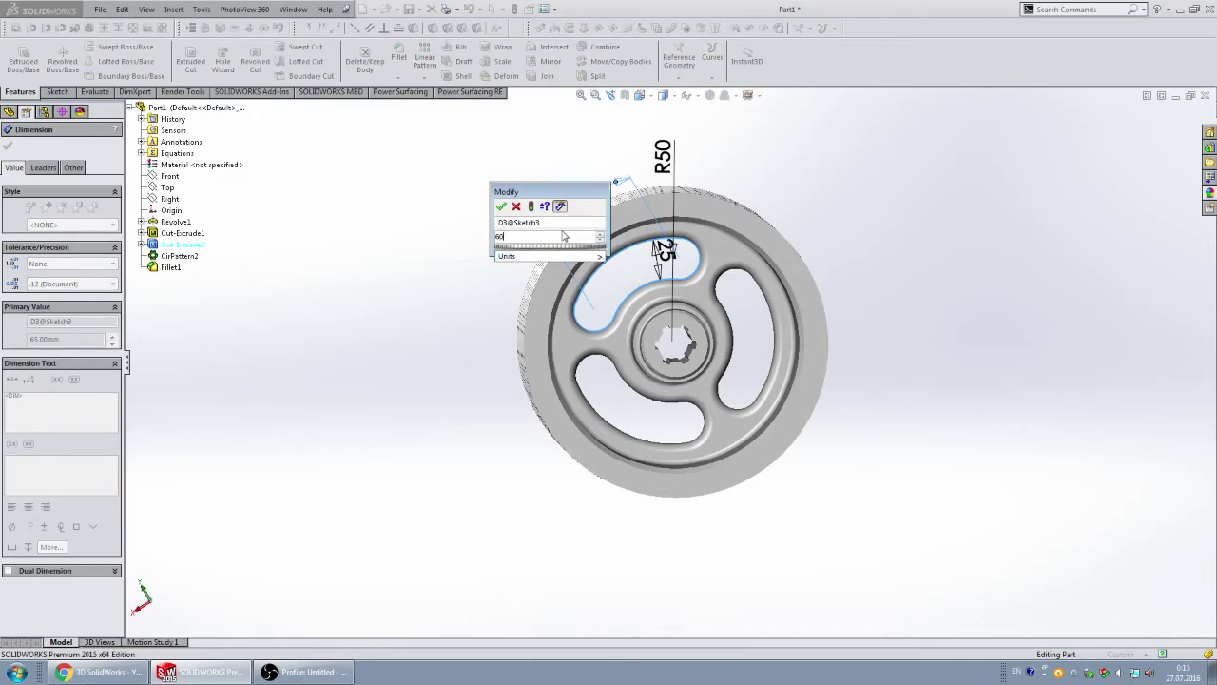
{"action": "left_click", "coordinate": [531, 205]}
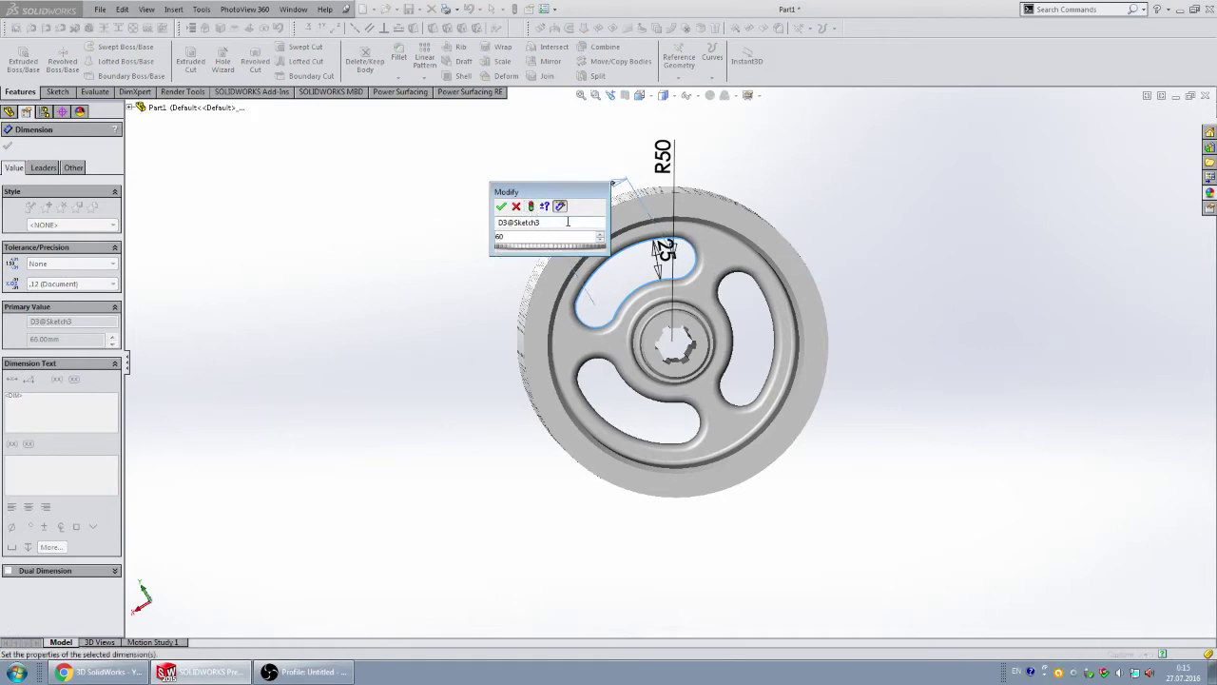
{"action": "left_click", "coordinate": [502, 206]}
{"action": "mouse_move", "coordinate": [873, 266]}
{"action": "middle_mouse_down"}
{"action": "mouse_move", "coordinate": [790, 237]}
{"action": "mouse_move", "coordinate": [552, 234]}
{"action": "mouse_move", "coordinate": [622, 196]}
{"action": "mouse_move", "coordinate": [684, 266]}
{"action": "mouse_move", "coordinate": [877, 336]}
{"action": "mouse_move", "coordinate": [875, 302]}
{"action": "mouse_move", "coordinate": [904, 326]}
{"action": "mouse_move", "coordinate": [789, 324]}
{"action": "mouse_move", "coordinate": [733, 280]}
{"action": "mouse_move", "coordinate": [768, 340]}
{"action": "mouse_move", "coordinate": [913, 397]}
{"action": "mouse_move", "coordinate": [904, 342]}
{"action": "mouse_move", "coordinate": [867, 356]}
{"action": "mouse_move", "coordinate": [858, 374]}
{"action": "middle_mouse_up"}
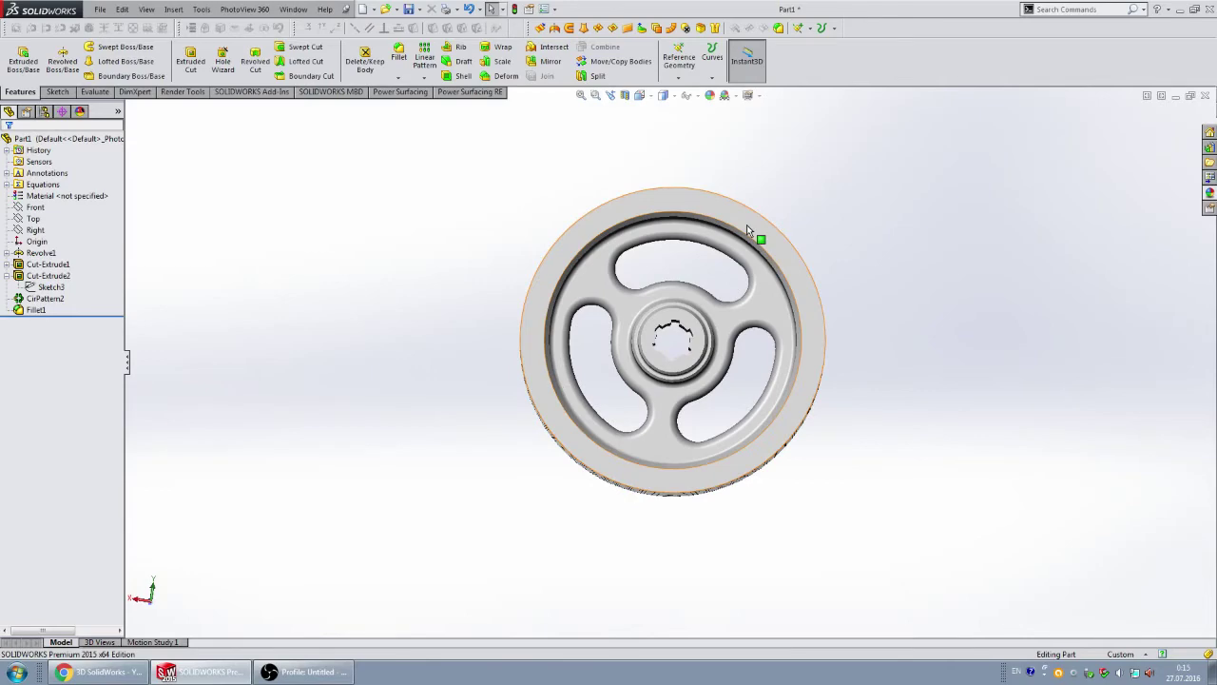